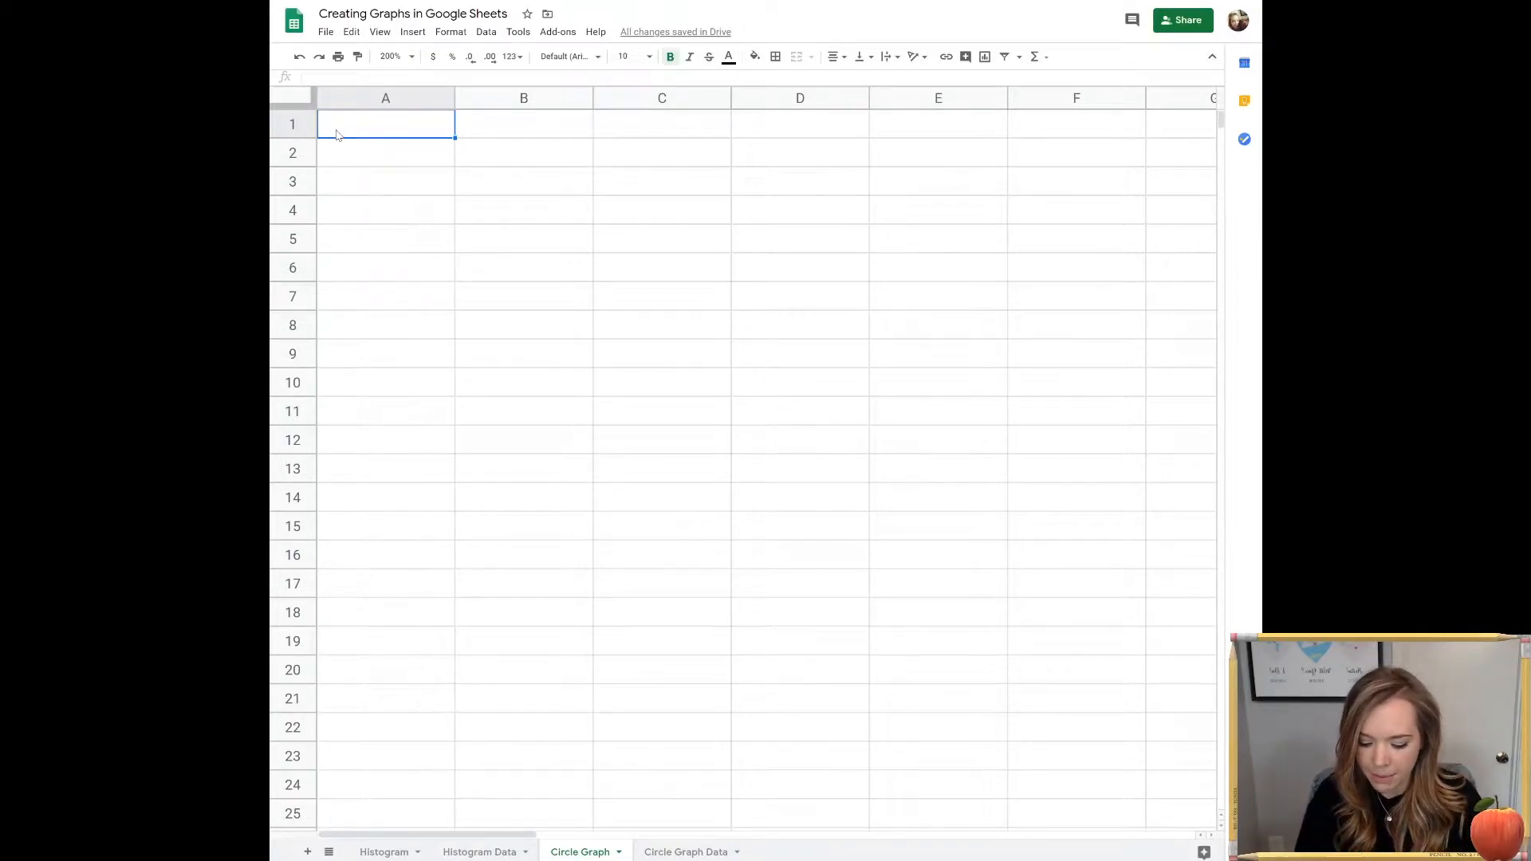
# - Enter the column headers "Activity" in cell A1 and "Time Spent" in cell B1
pyautogui.write('Activty')
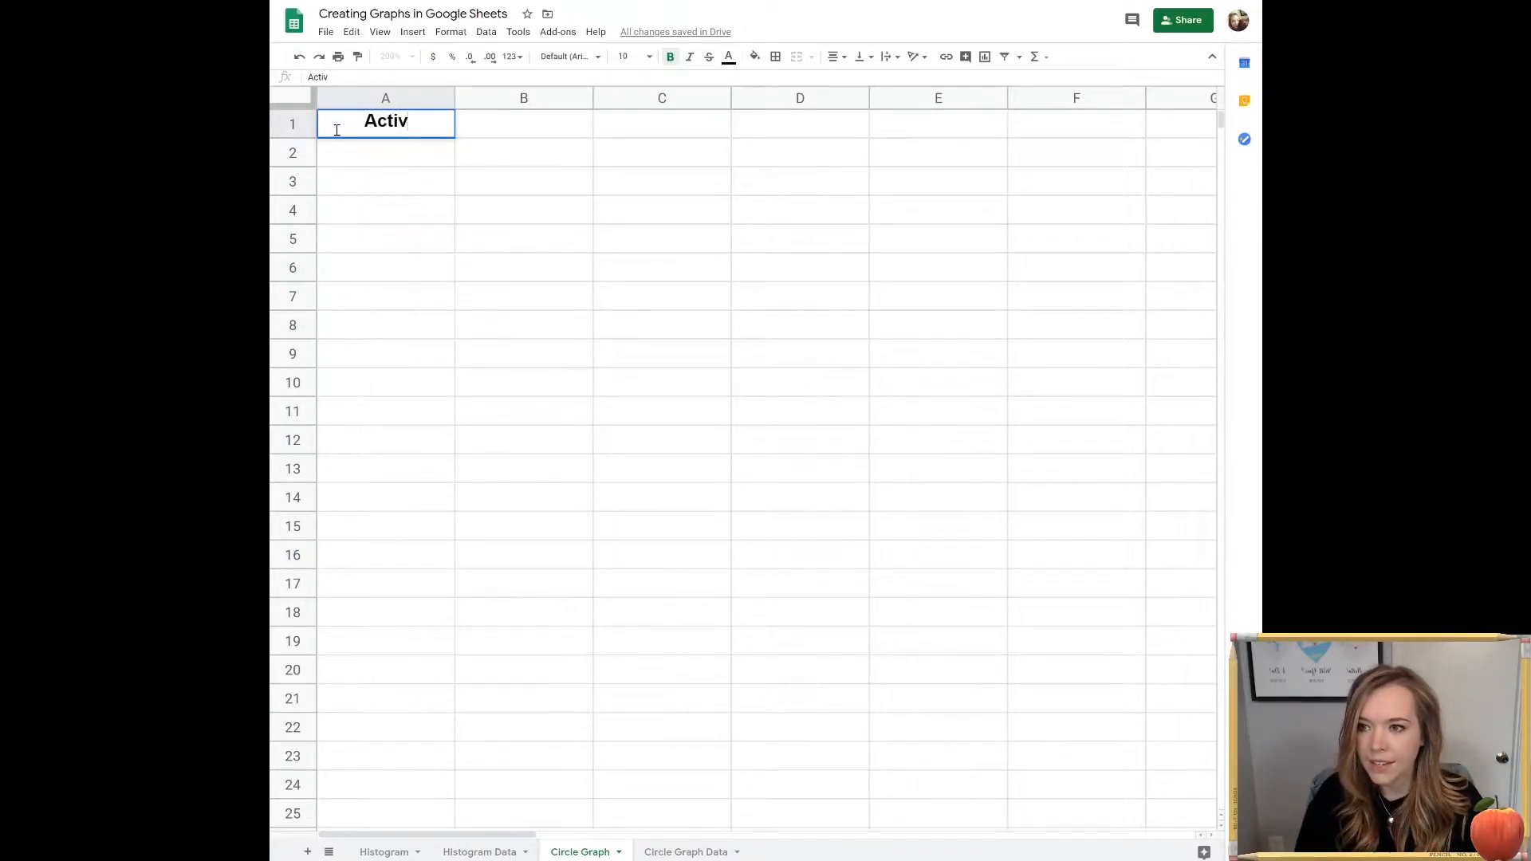
pyautogui.press('BackSpace')
pyautogui.press('BackSpace')
pyautogui.write('ity')
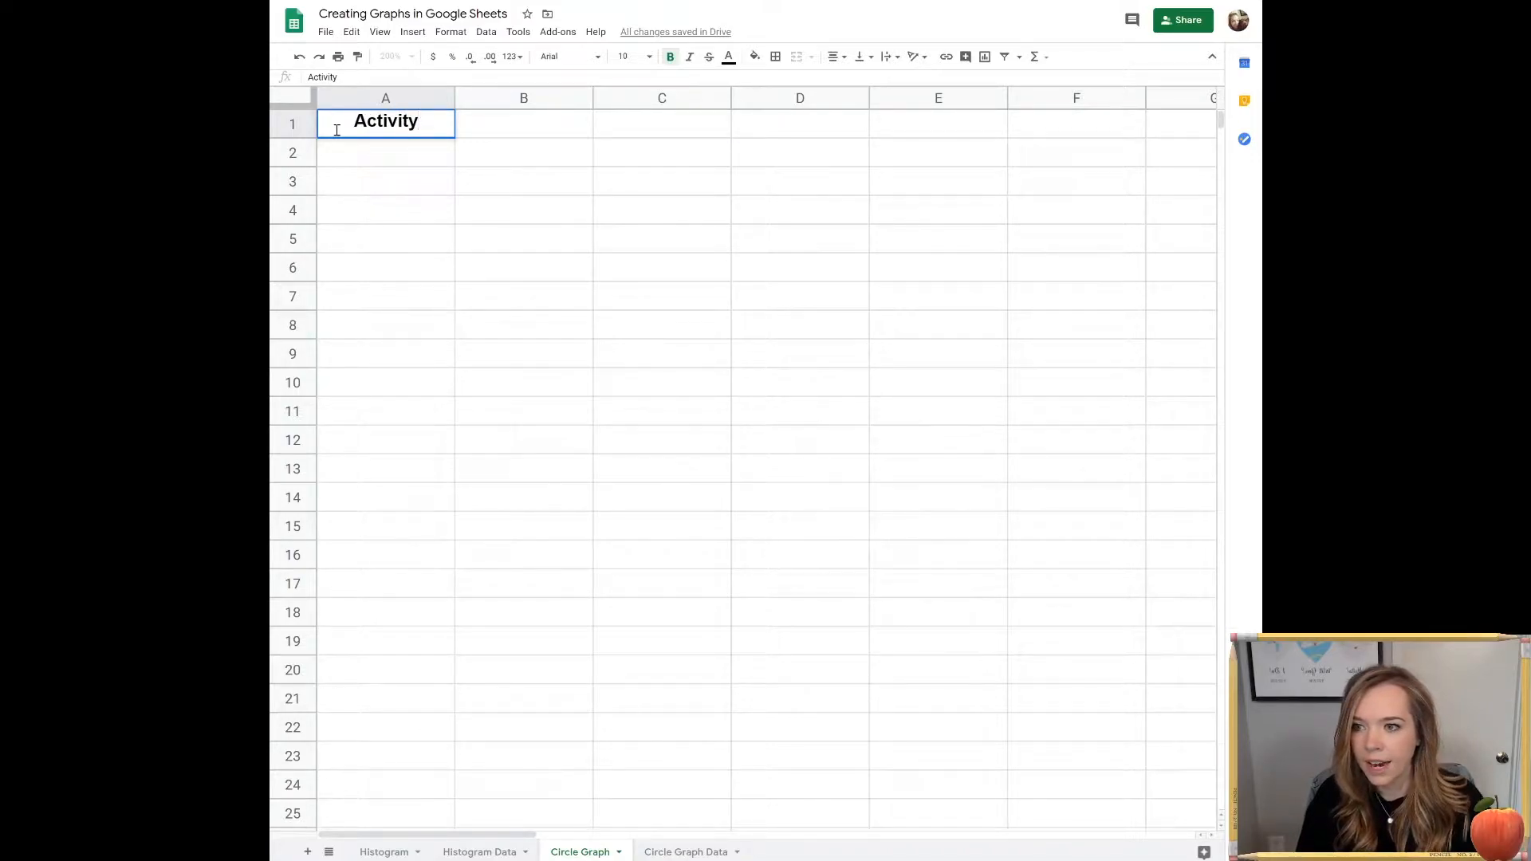
pyautogui.click(526, 126)
pyautogui.write('Time Spent')
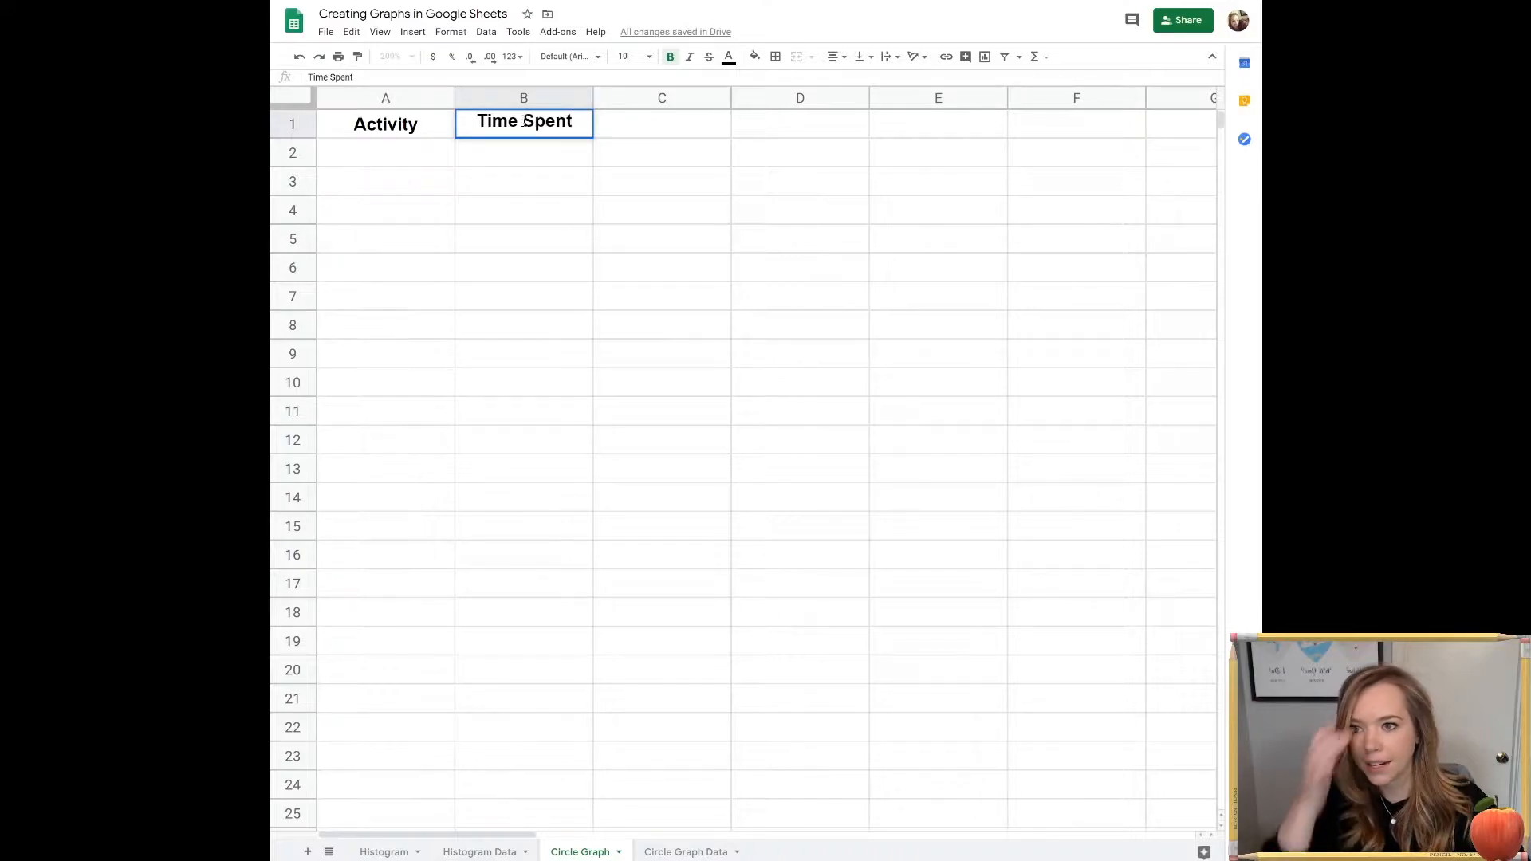
# - Format the header cells A1:B1 as bold, centred text with a muted teal fill
pyautogui.click(421, 138)
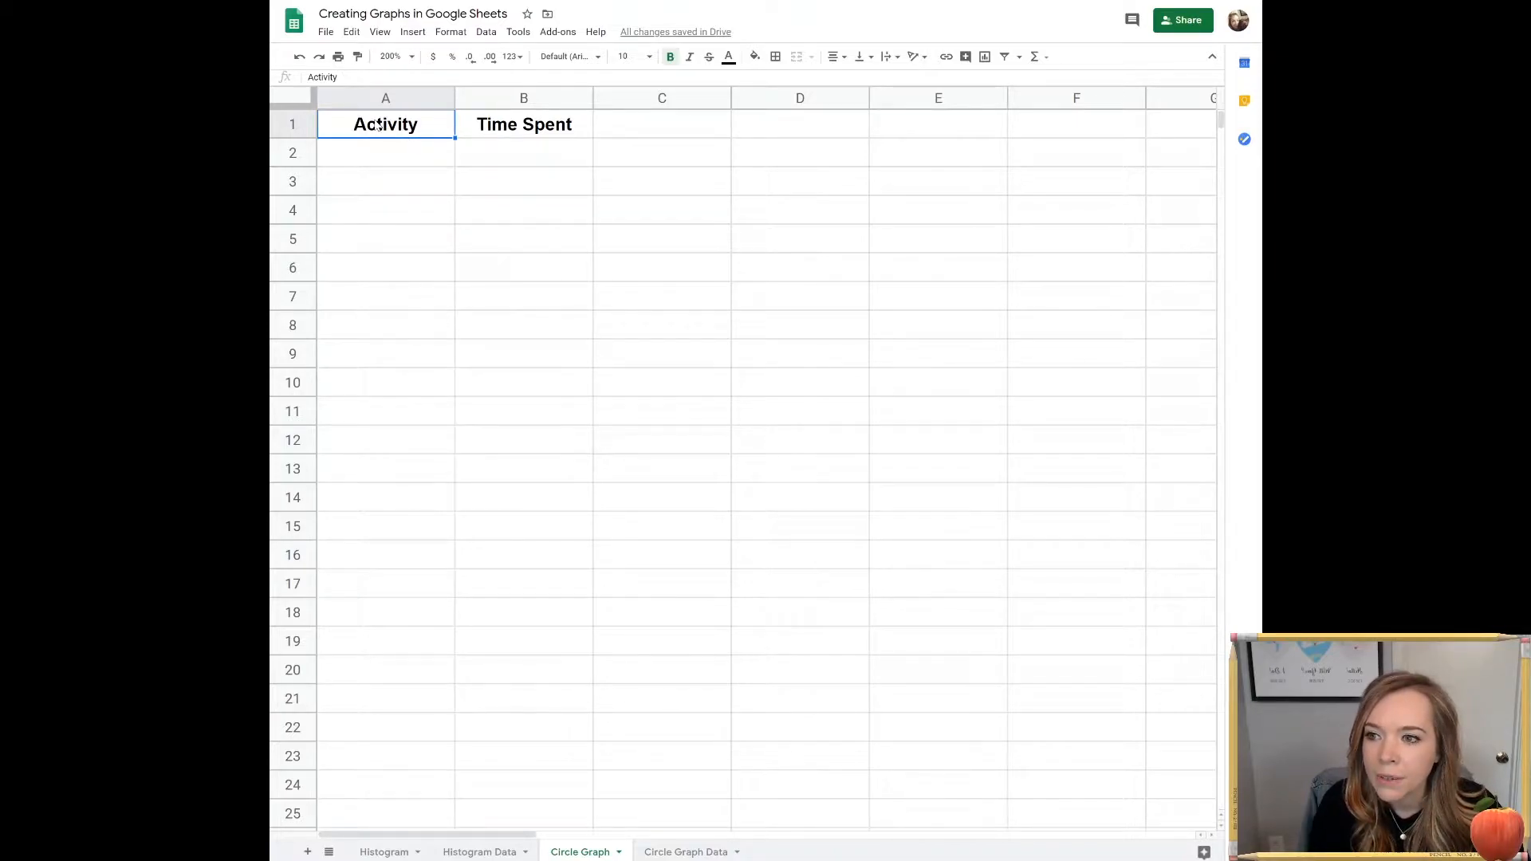
pyautogui.moveTo(378, 125); pyautogui.dragTo(486, 124)
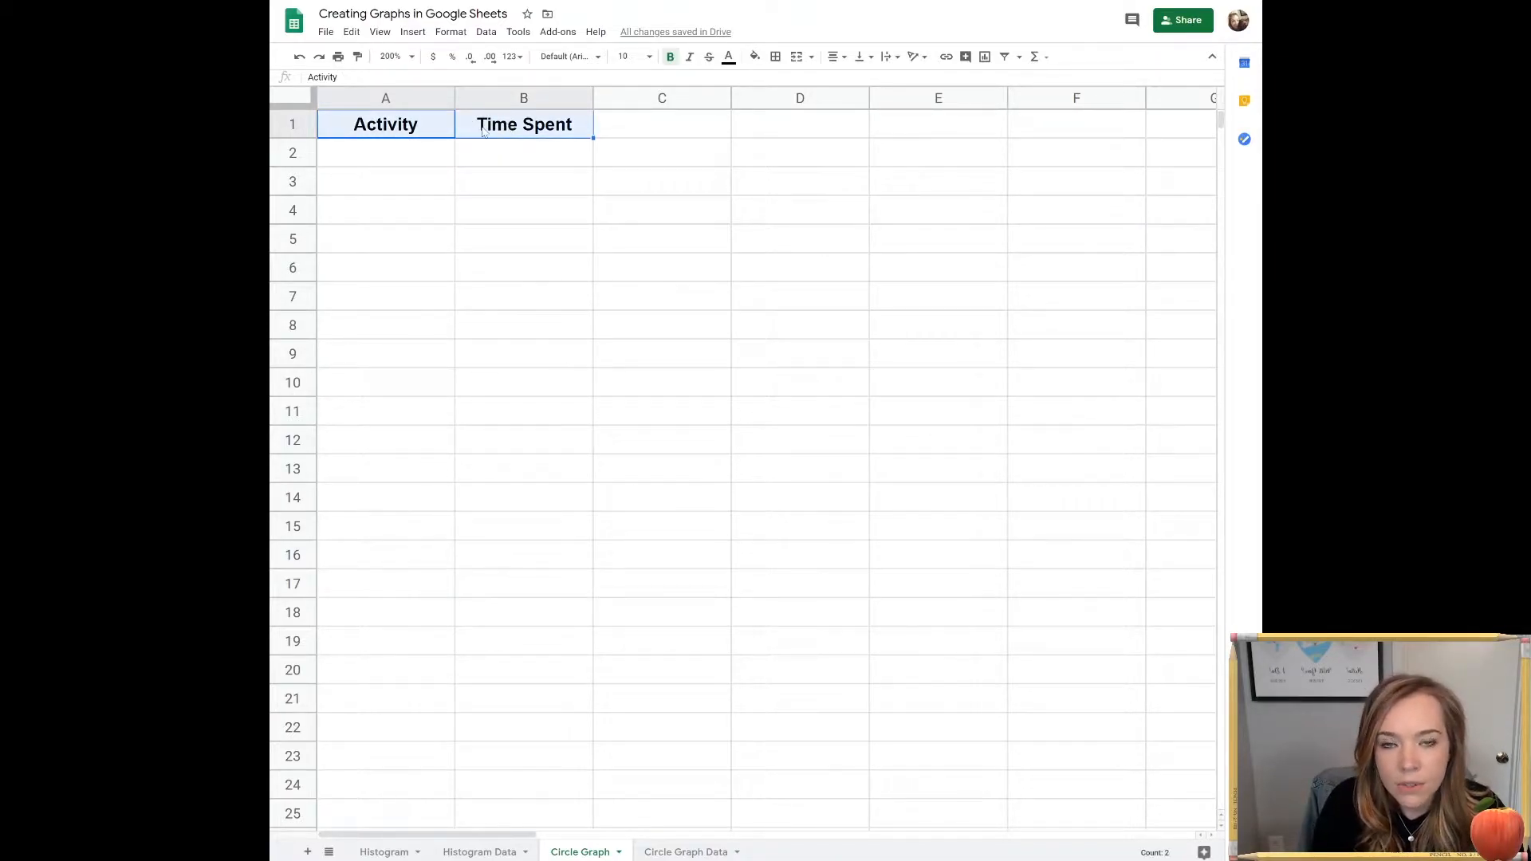
pyautogui.click(670, 57)
pyautogui.click(670, 56)
pyautogui.click(837, 58)
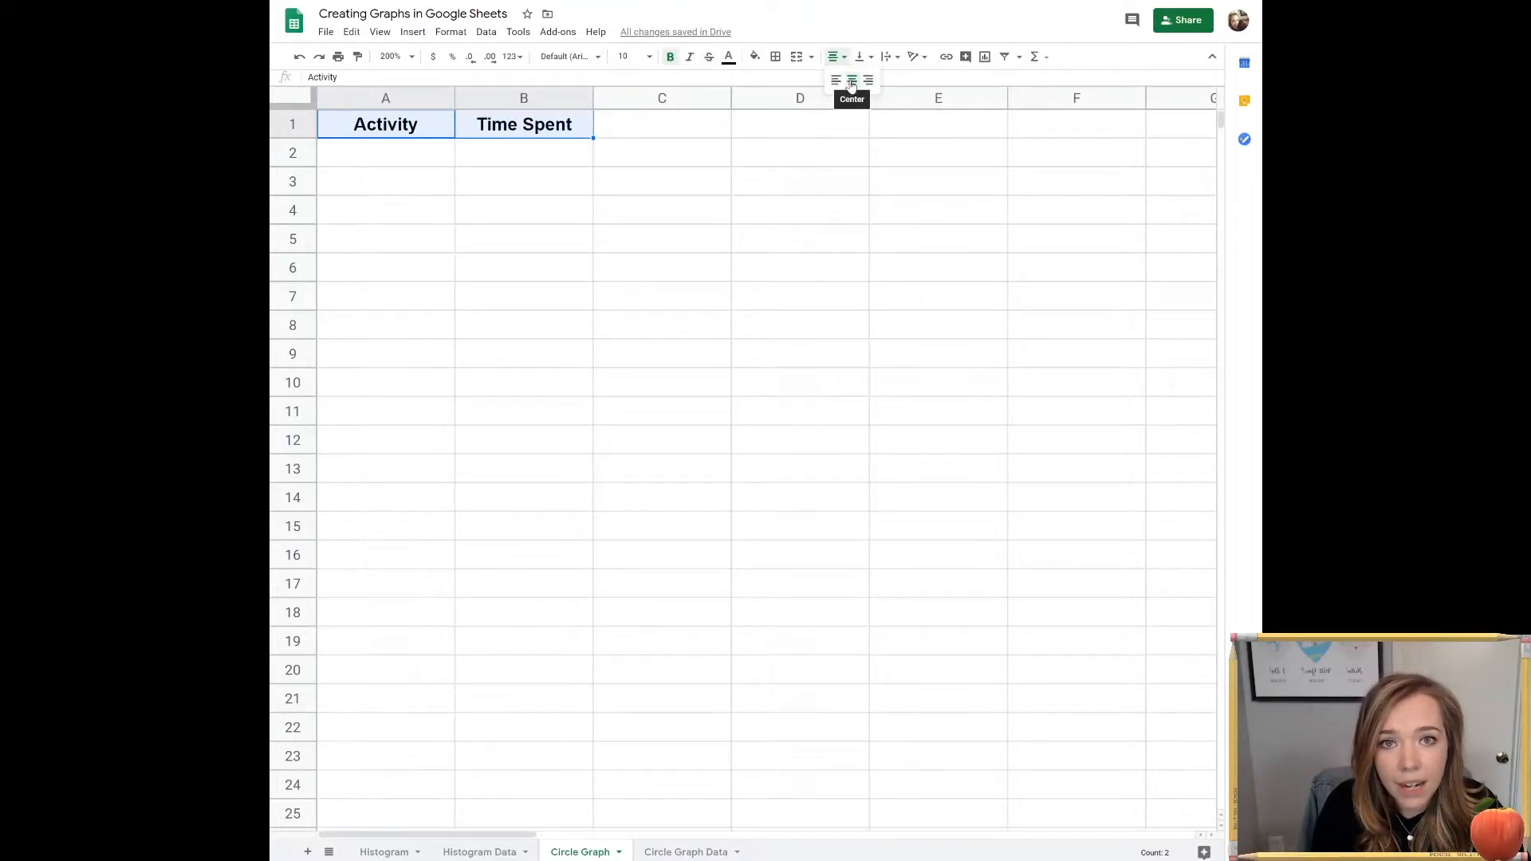
pyautogui.click(832, 63)
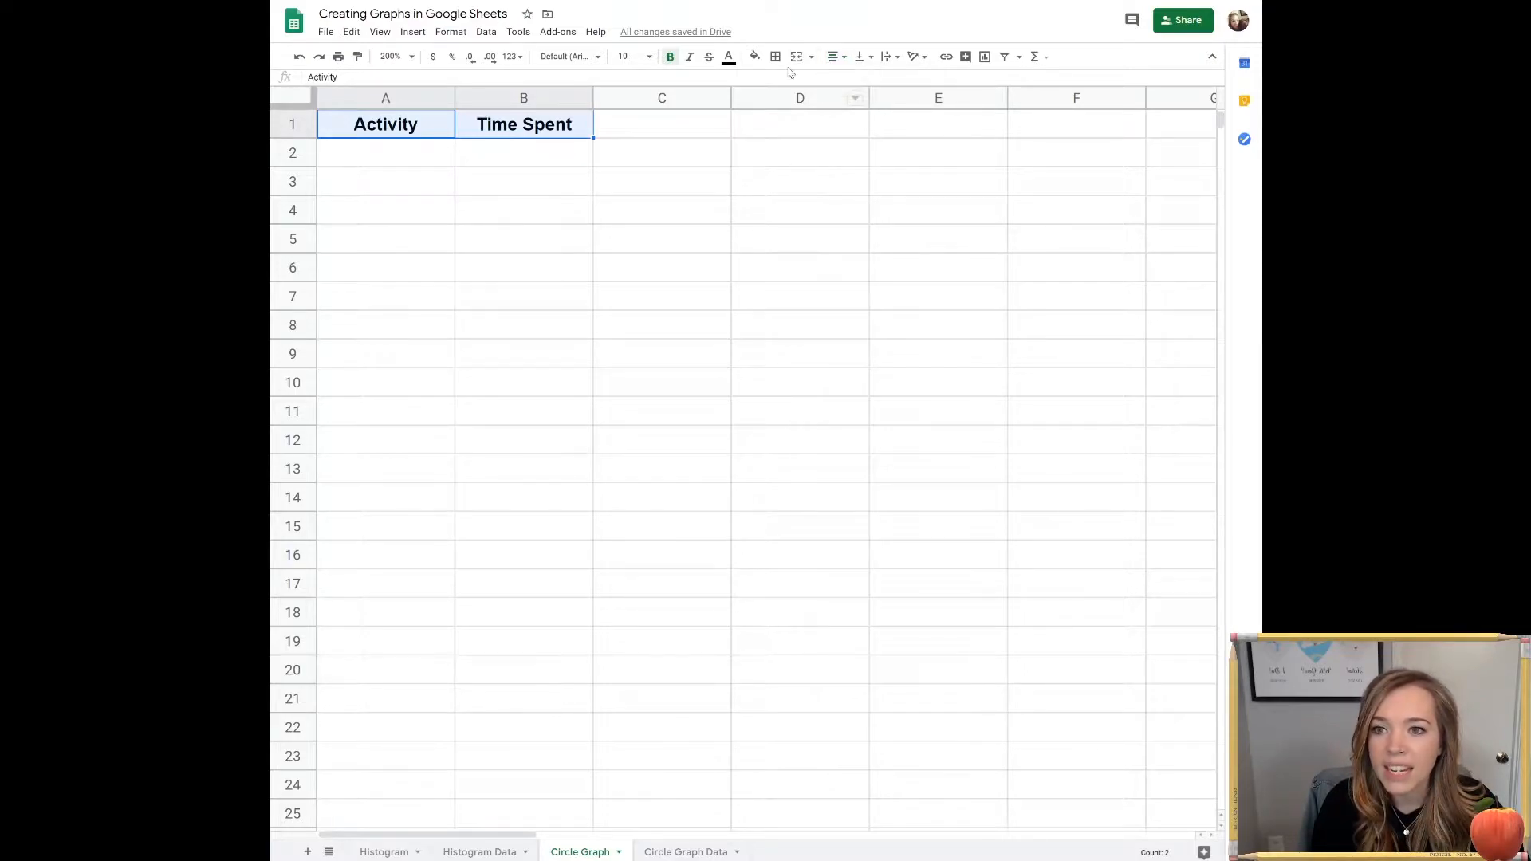
pyautogui.click(755, 57)
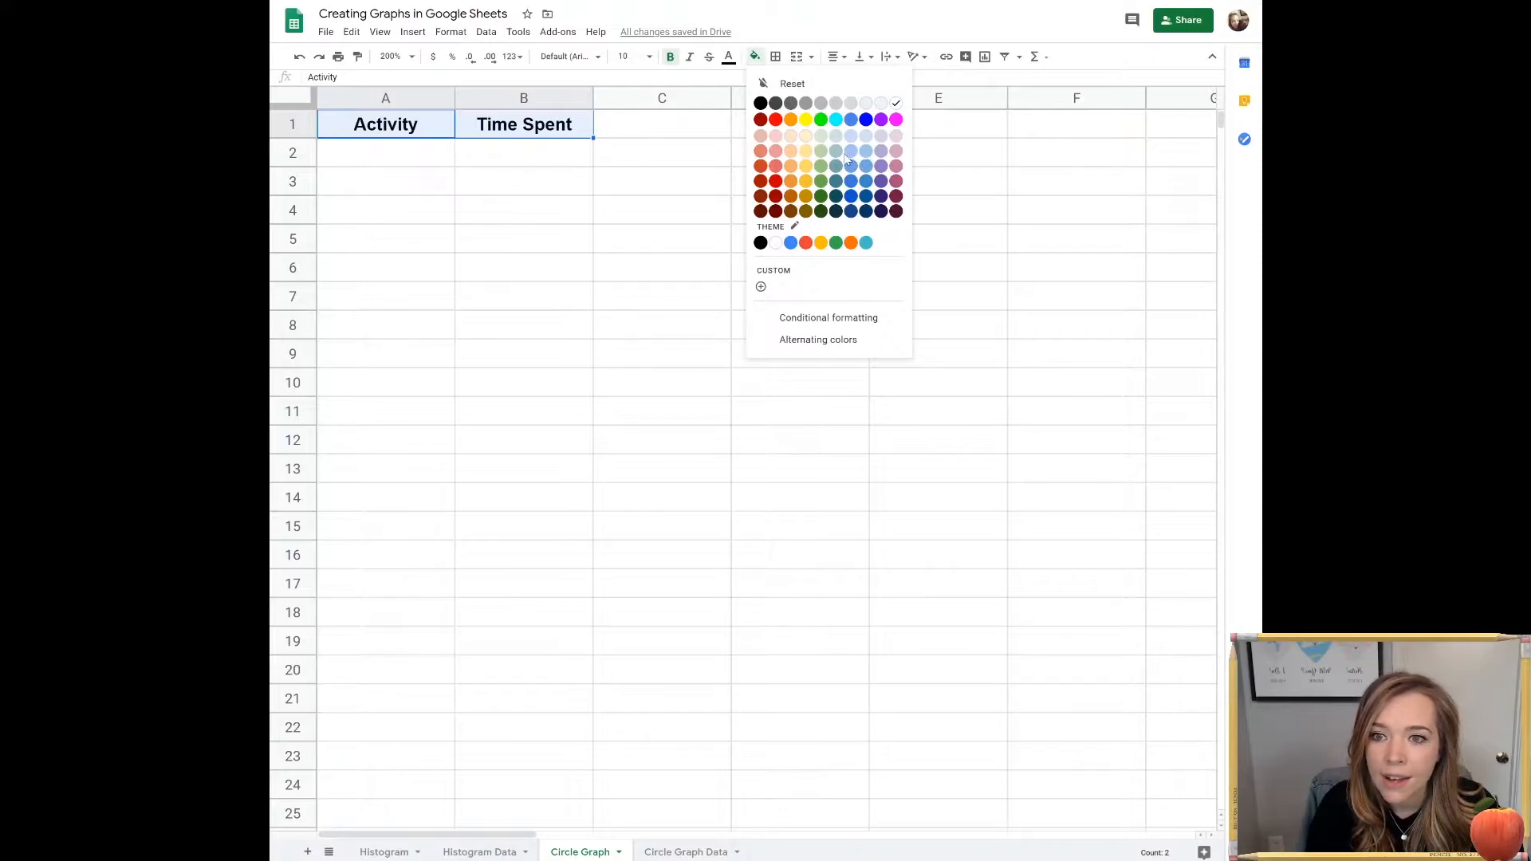
pyautogui.click(836, 166)
pyautogui.click(392, 160)
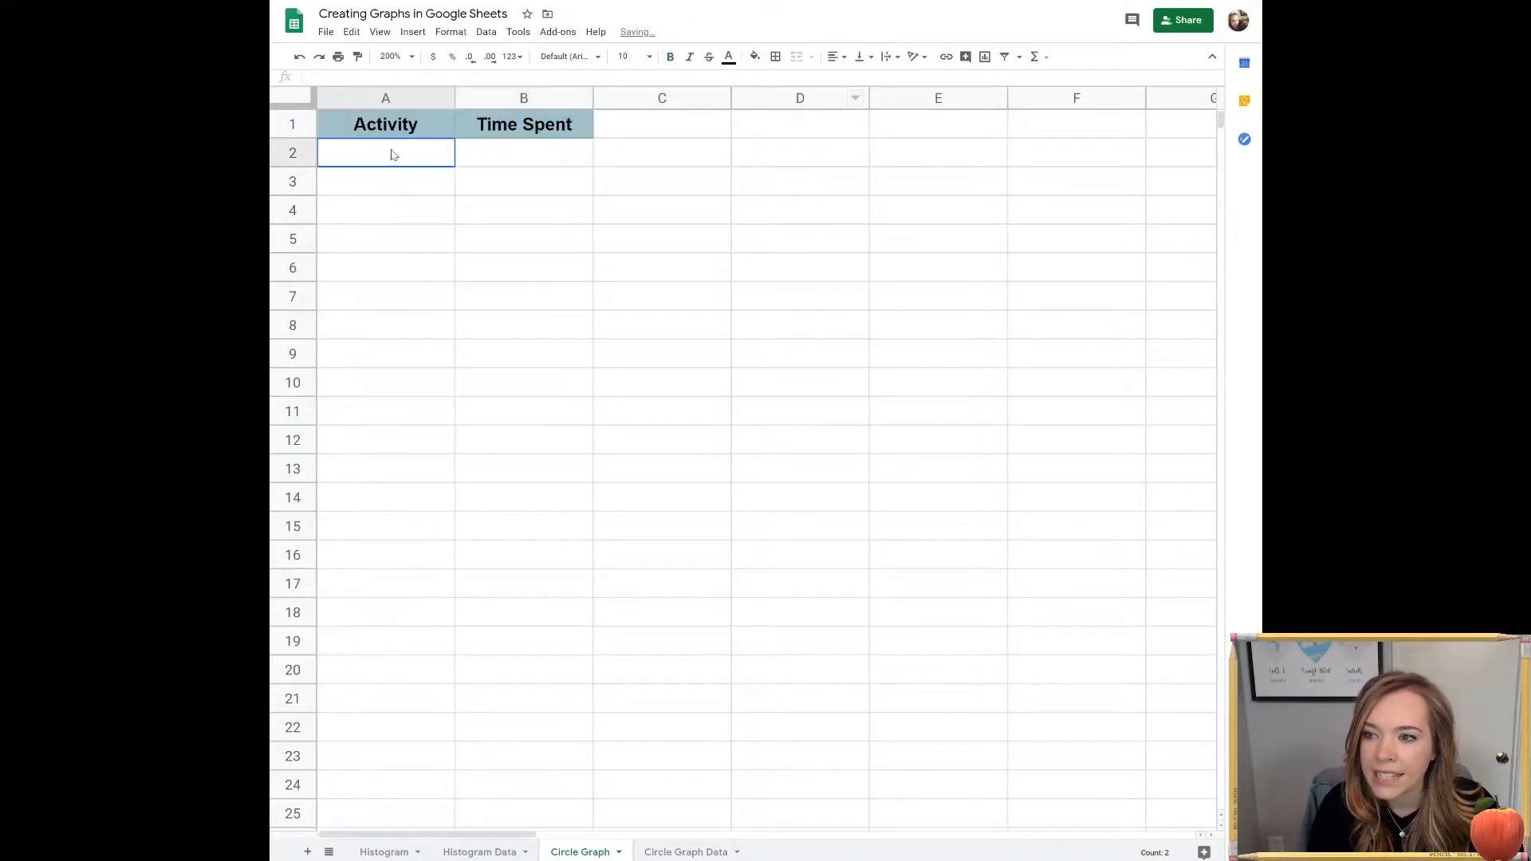
# - Freeze row 1 of the sheet so the header stays in place
pyautogui.click(402, 130)
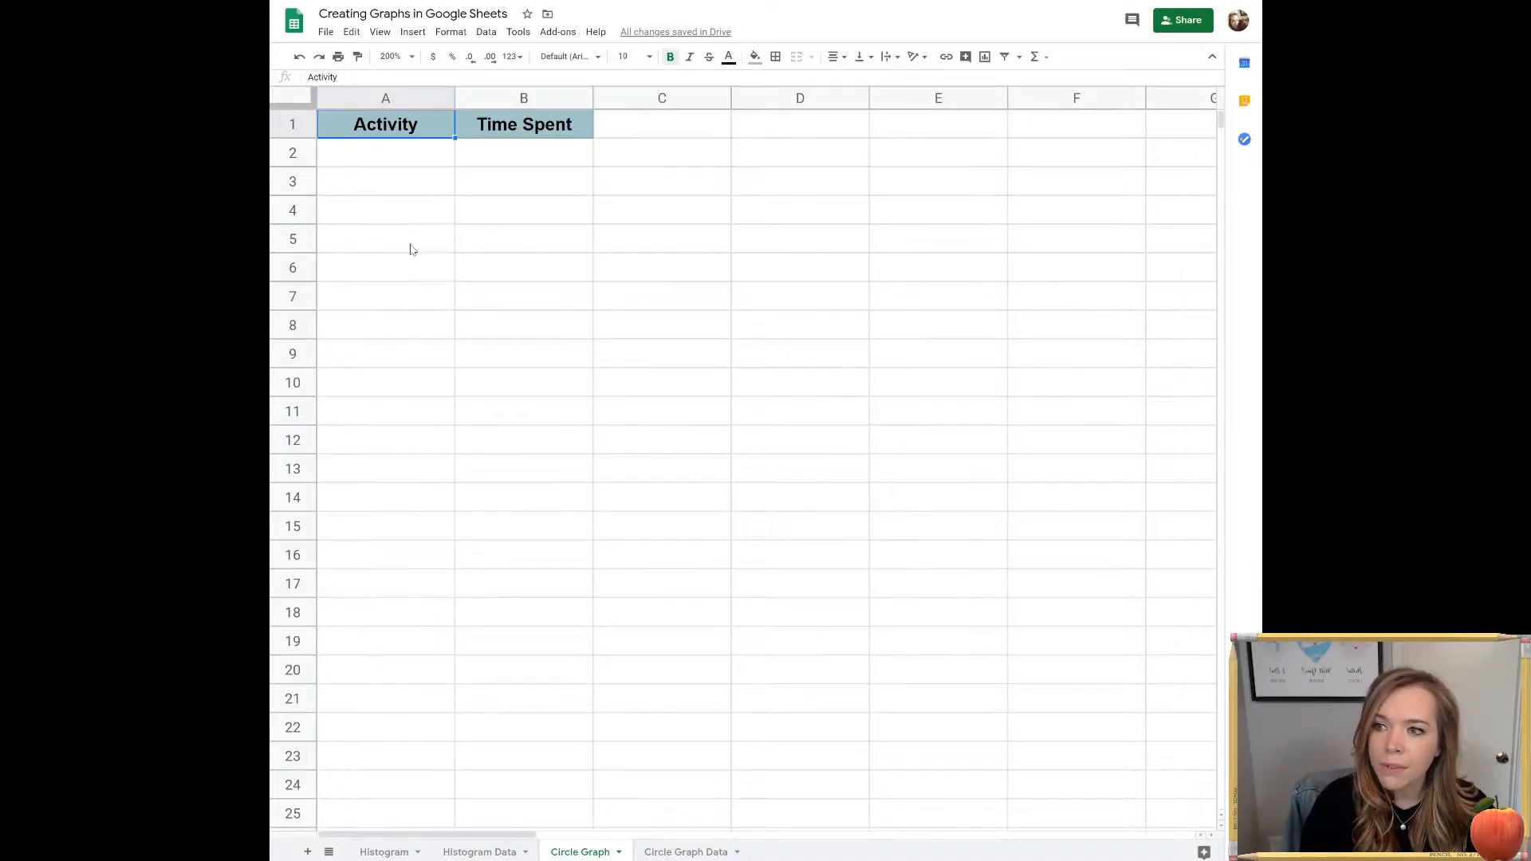
pyautogui.scroll(-5, 452, 549)
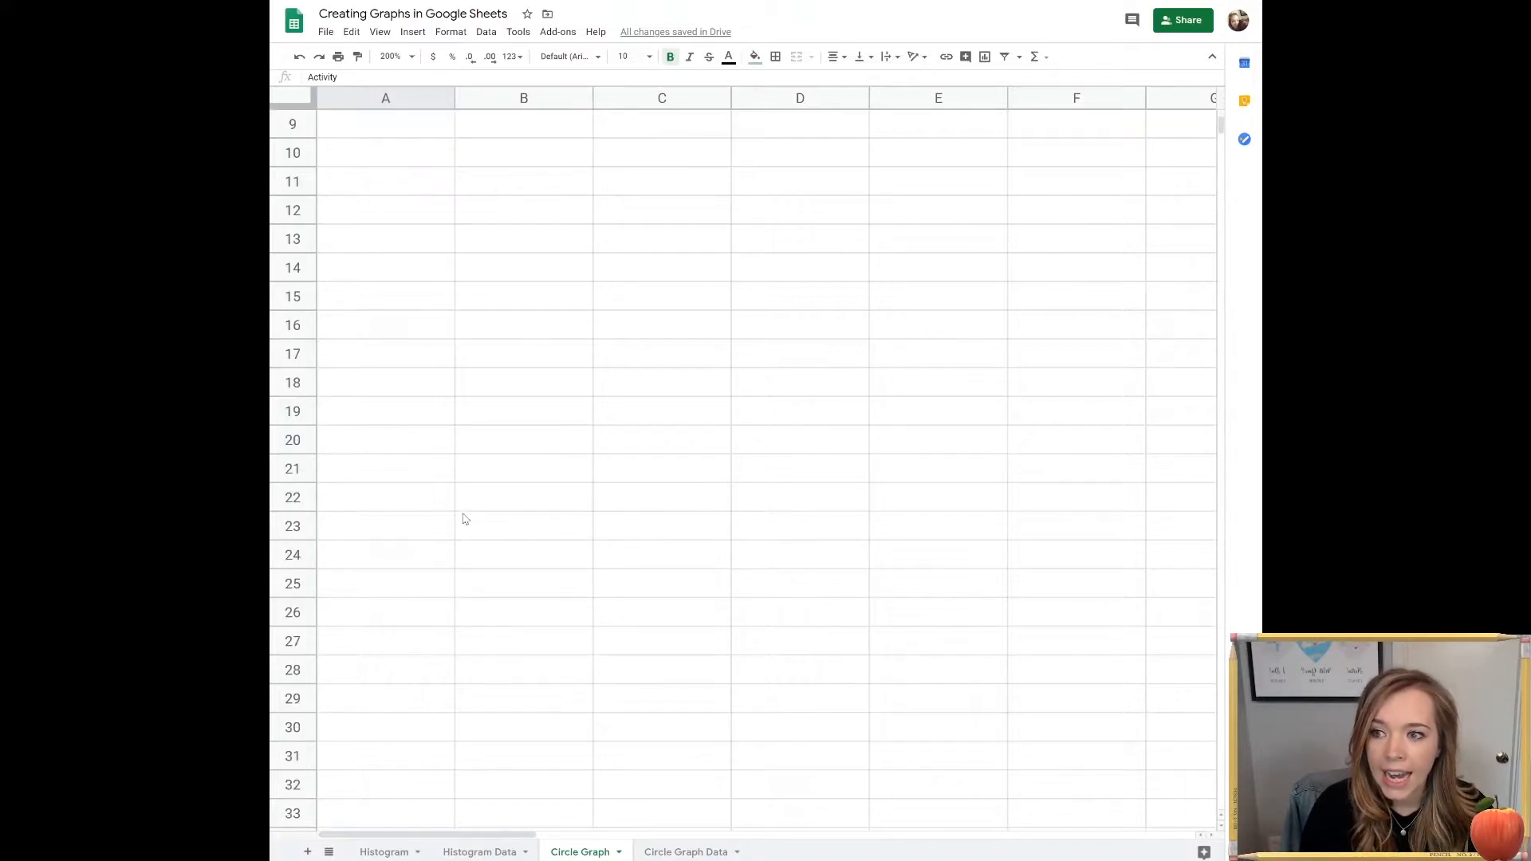
pyautogui.scroll(-5, 465, 519)
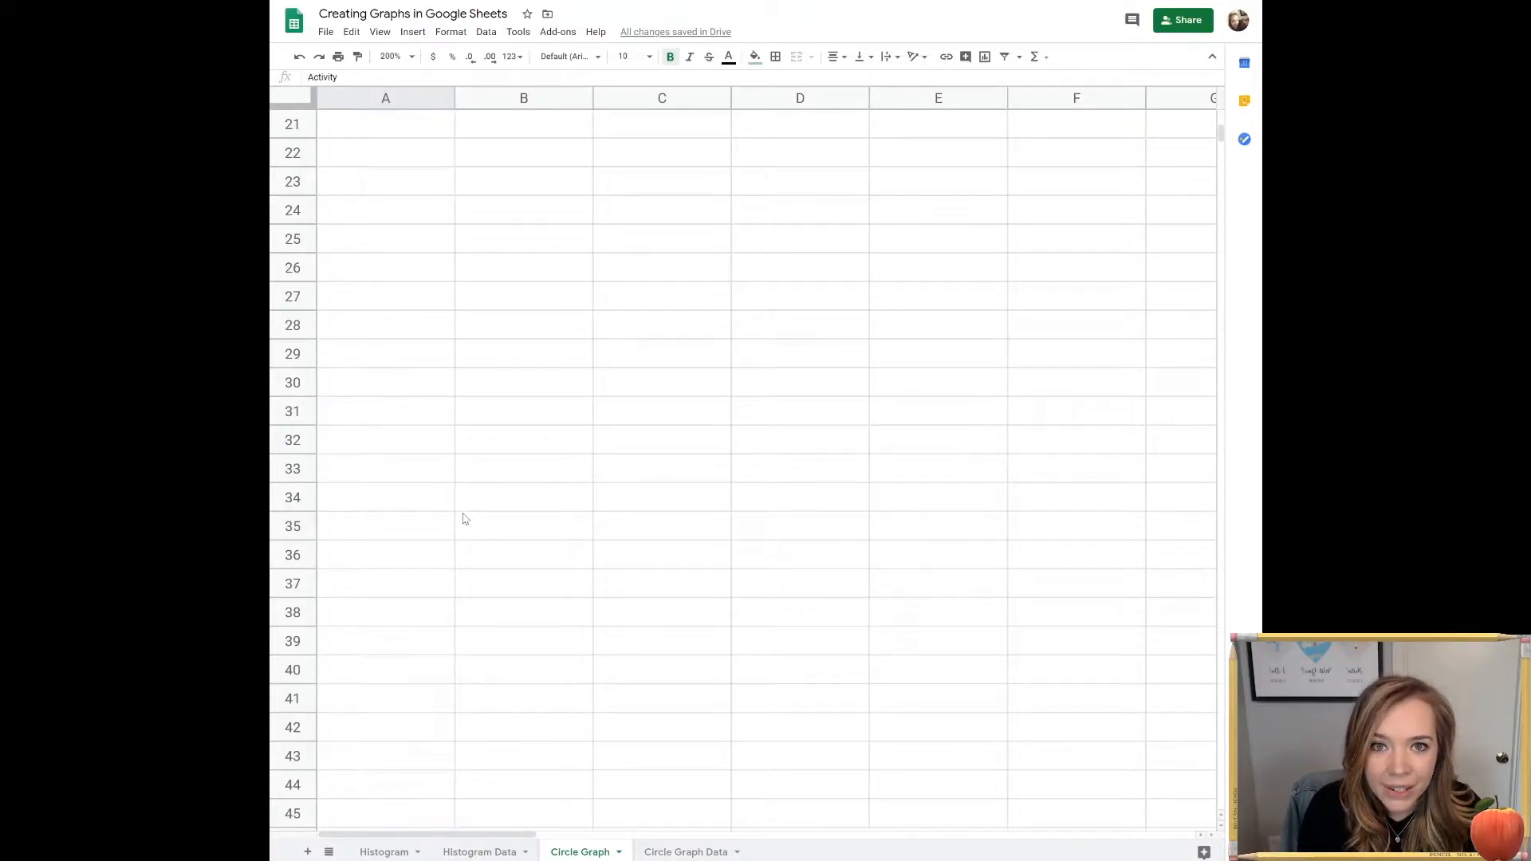
pyautogui.scroll(8, 465, 520)
pyautogui.scroll(2, 465, 519)
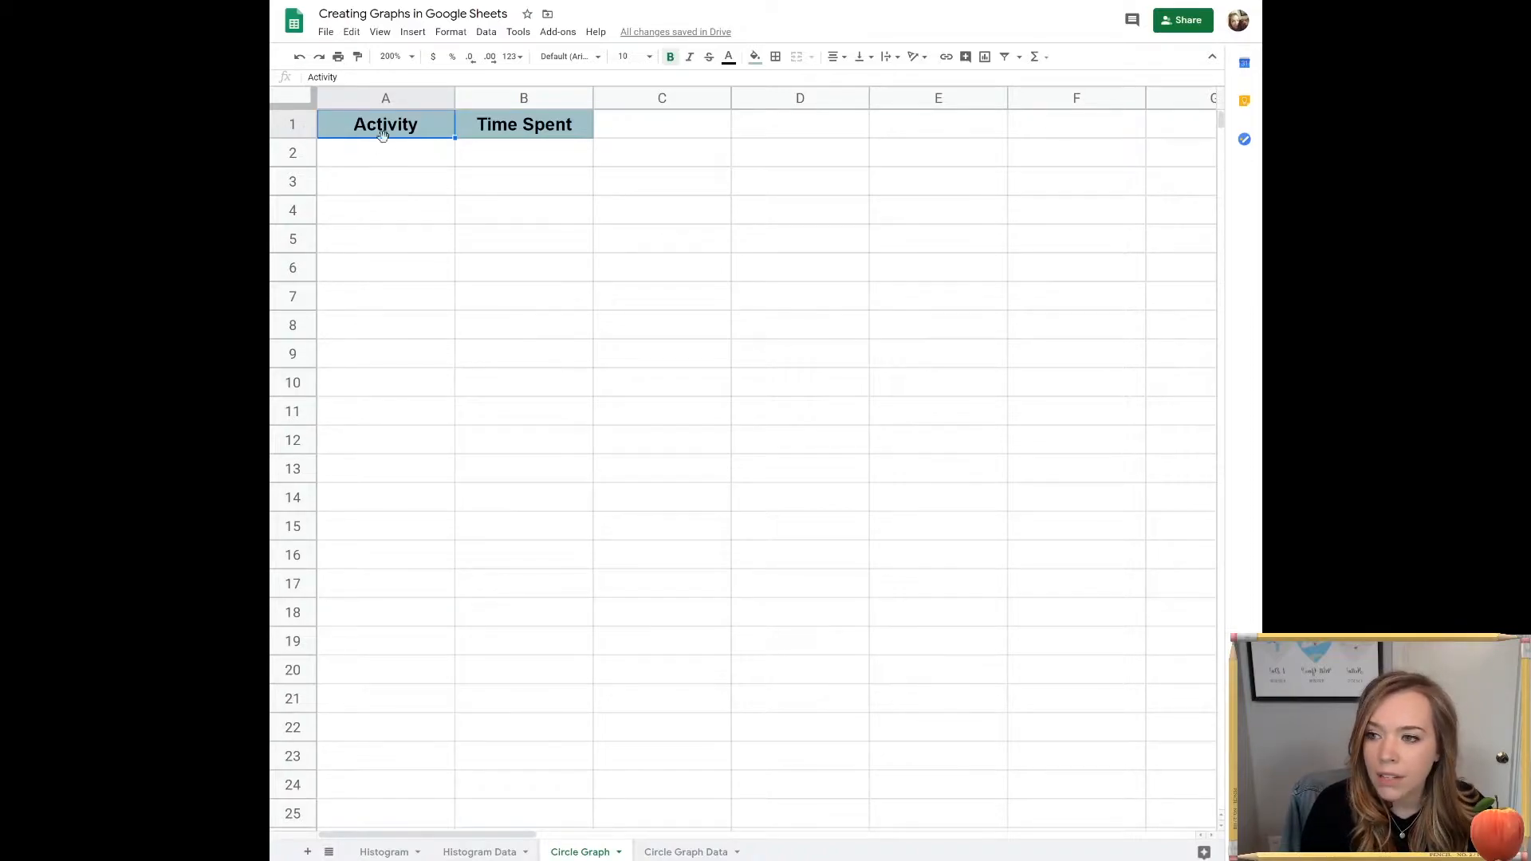
pyautogui.click(291, 125)
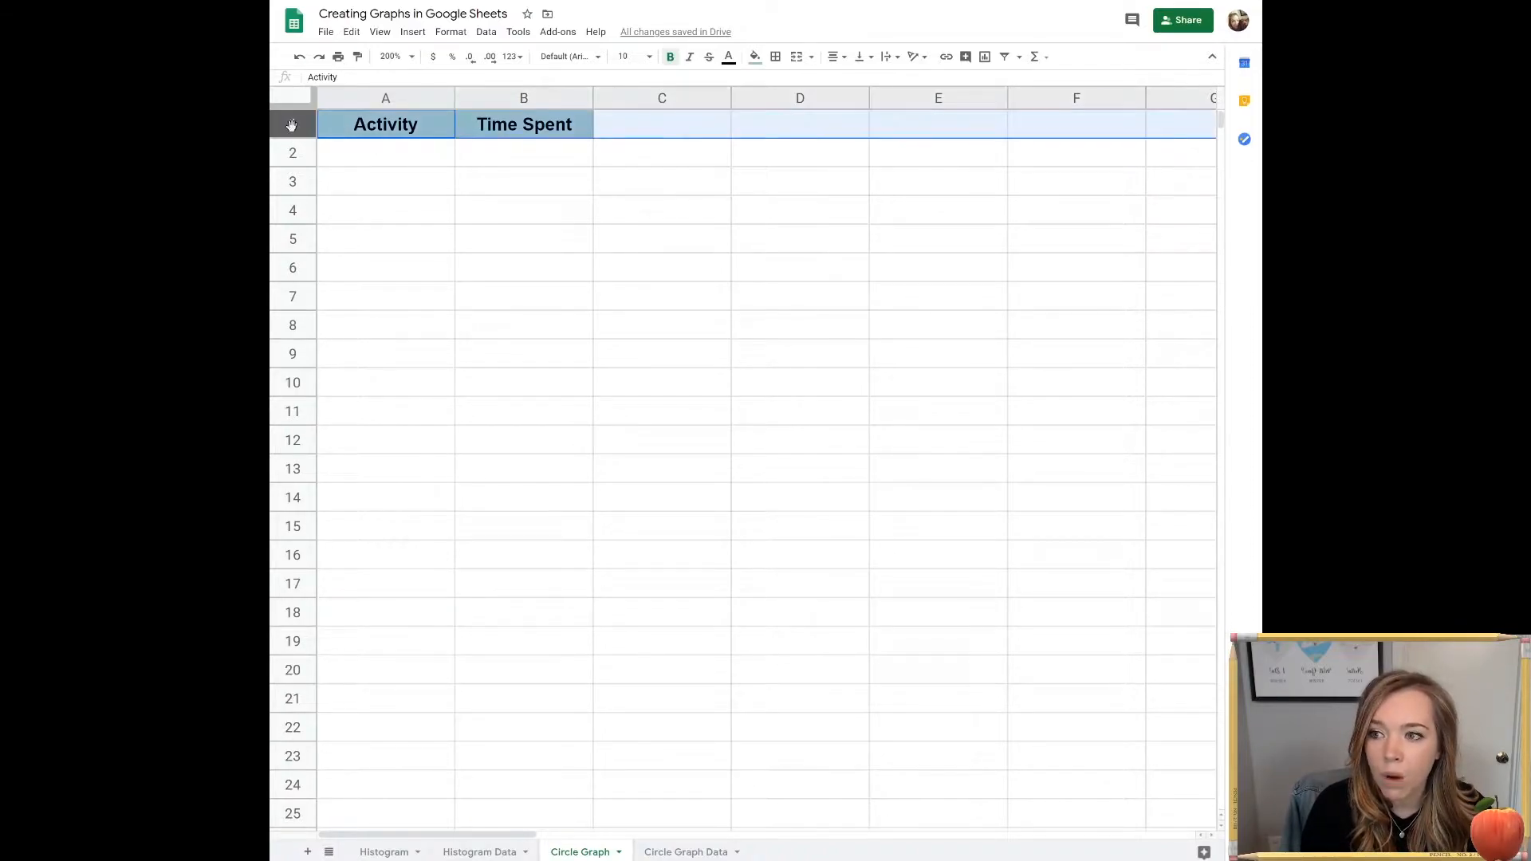
pyautogui.click(378, 34)
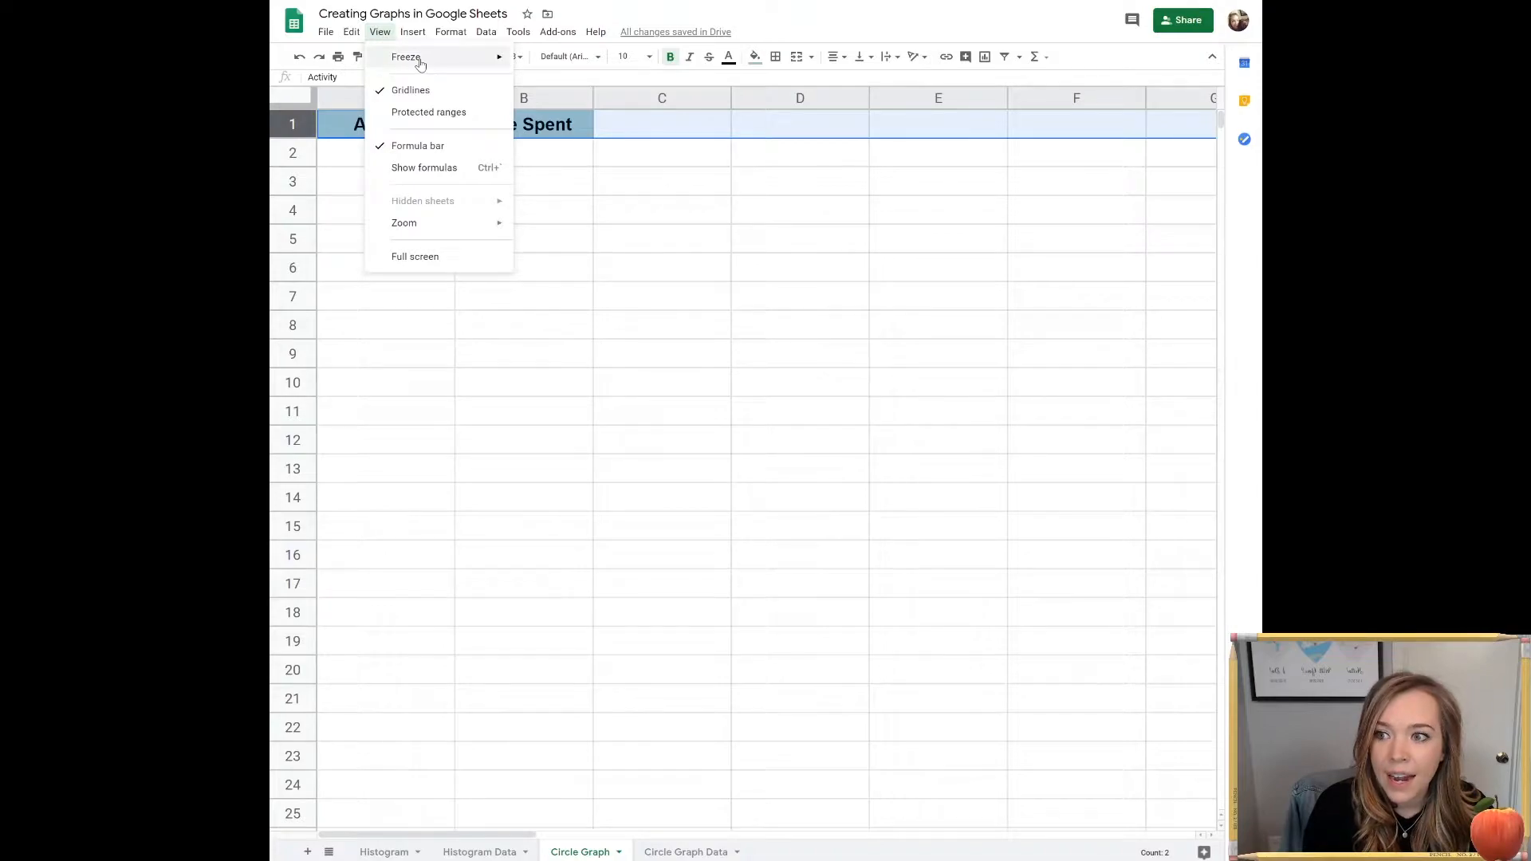
pyautogui.moveTo(423, 62)
pyautogui.click(556, 85)
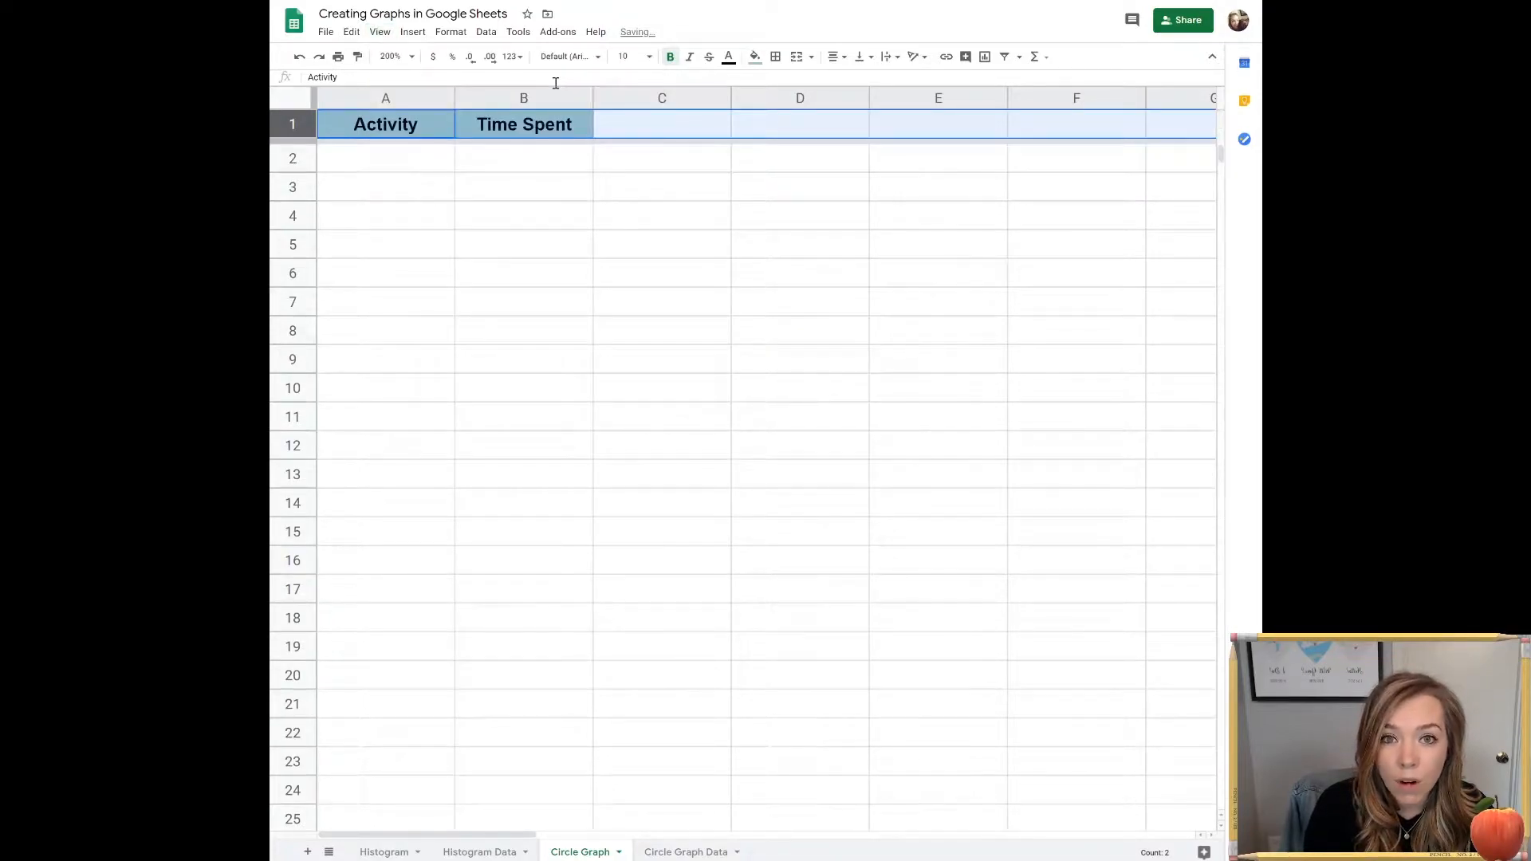
# - Fill row 2 with the activity "Sleeping" and a time spent of 8
pyautogui.click(390, 156)
pyautogui.scroll(-3, 422, 291)
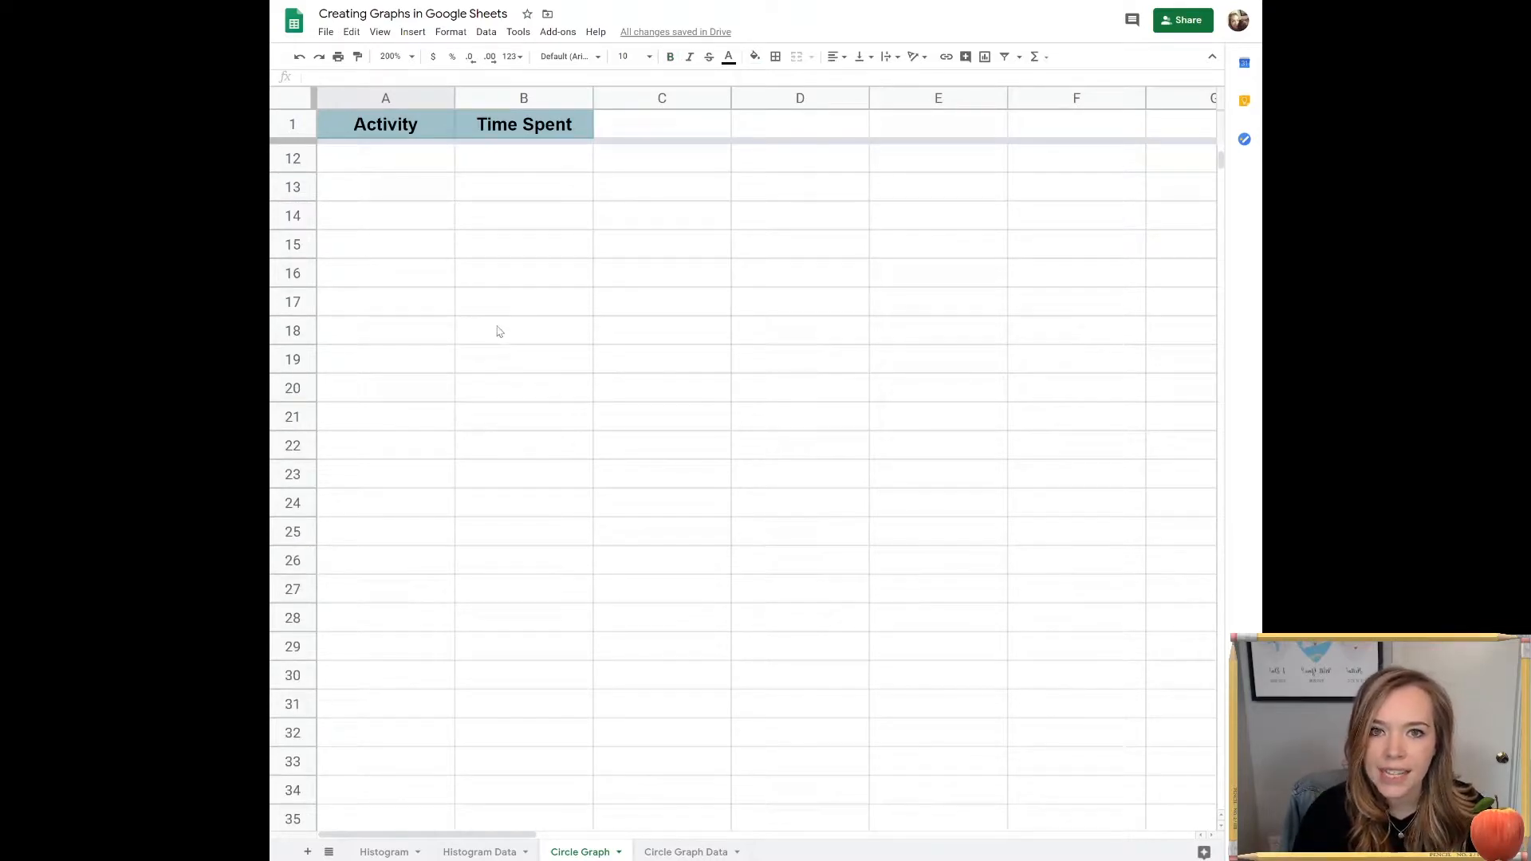
pyautogui.scroll(-18, 378, 252)
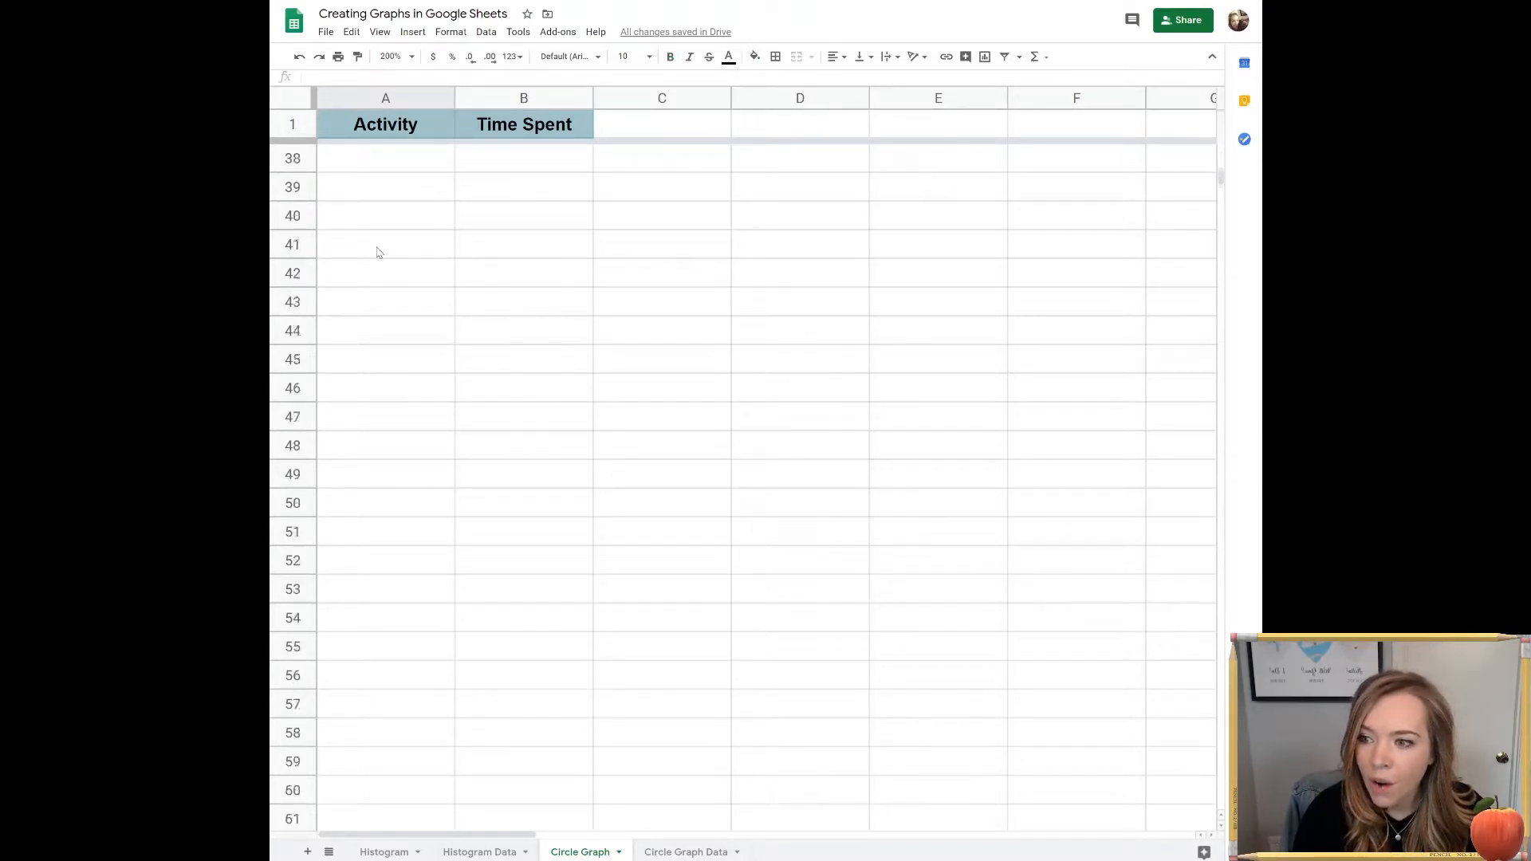
pyautogui.scroll(-7, 378, 252)
pyautogui.scroll(14, 378, 252)
pyautogui.scroll(15, 378, 252)
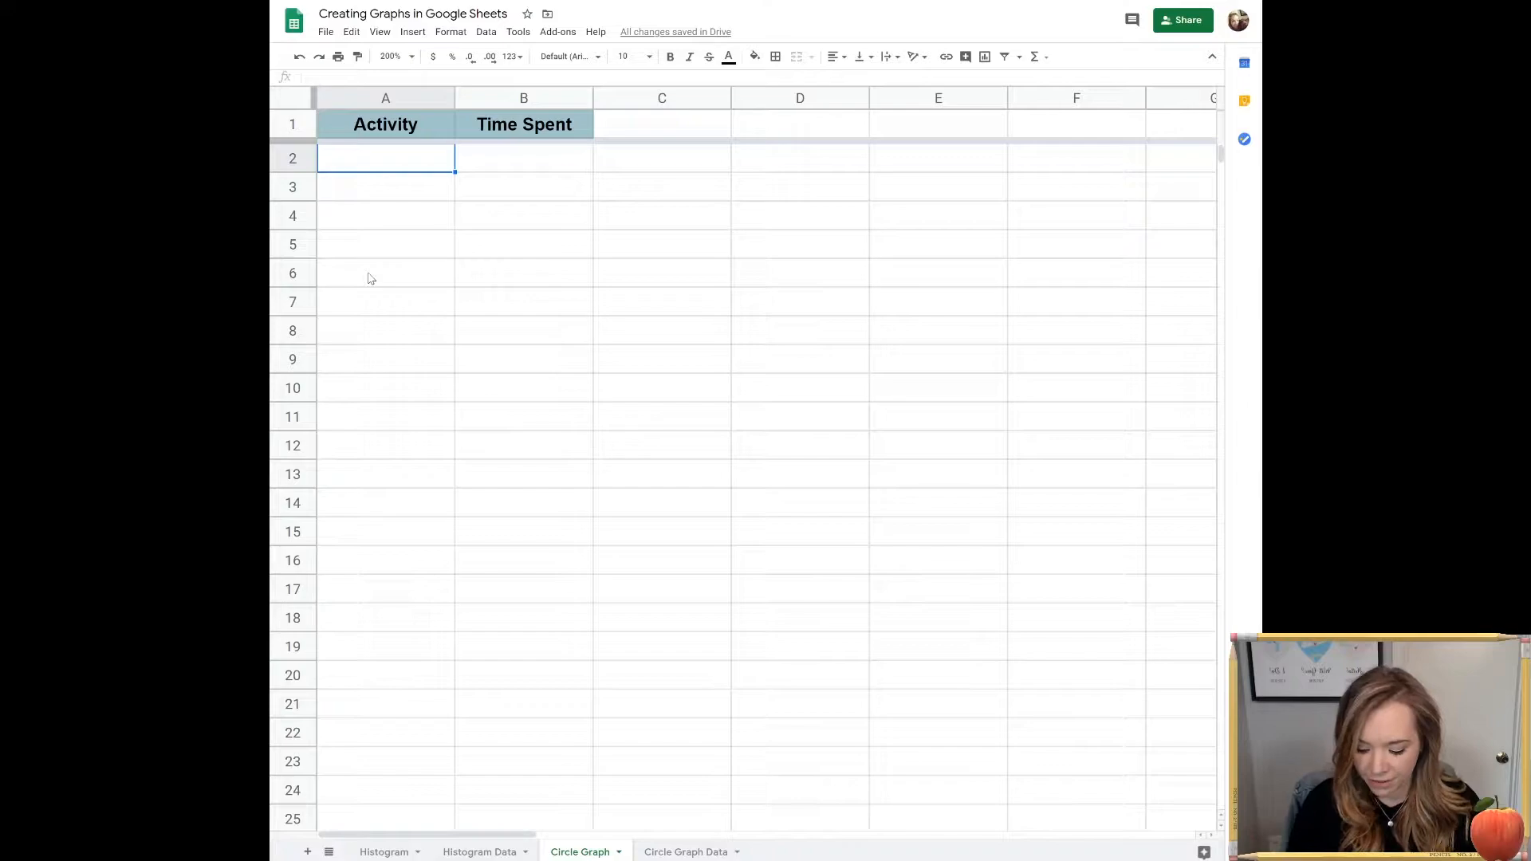
pyautogui.write('Sleeping')
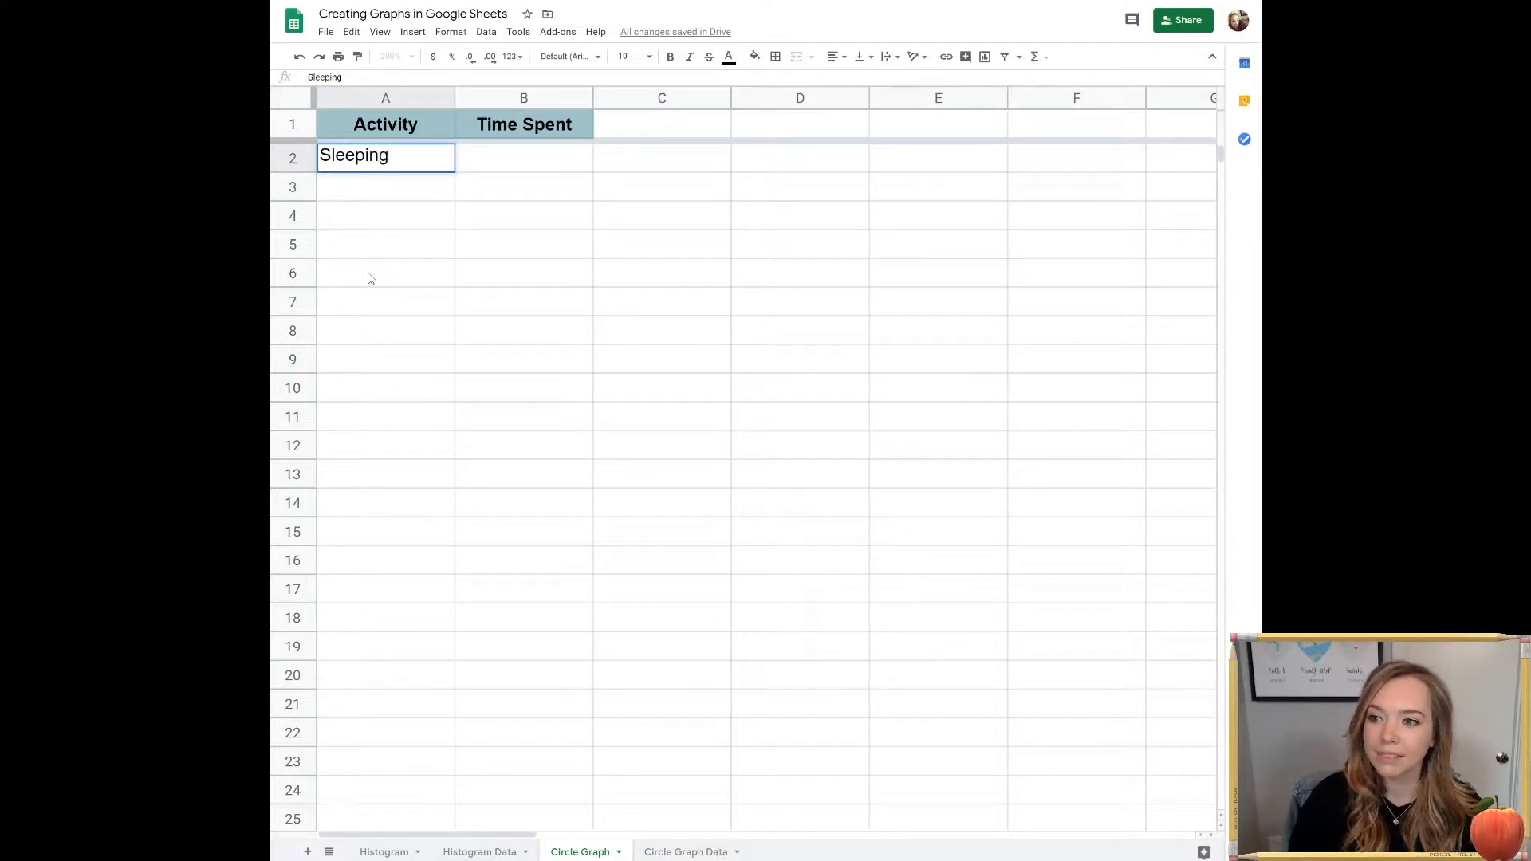
pyautogui.press('Tab')
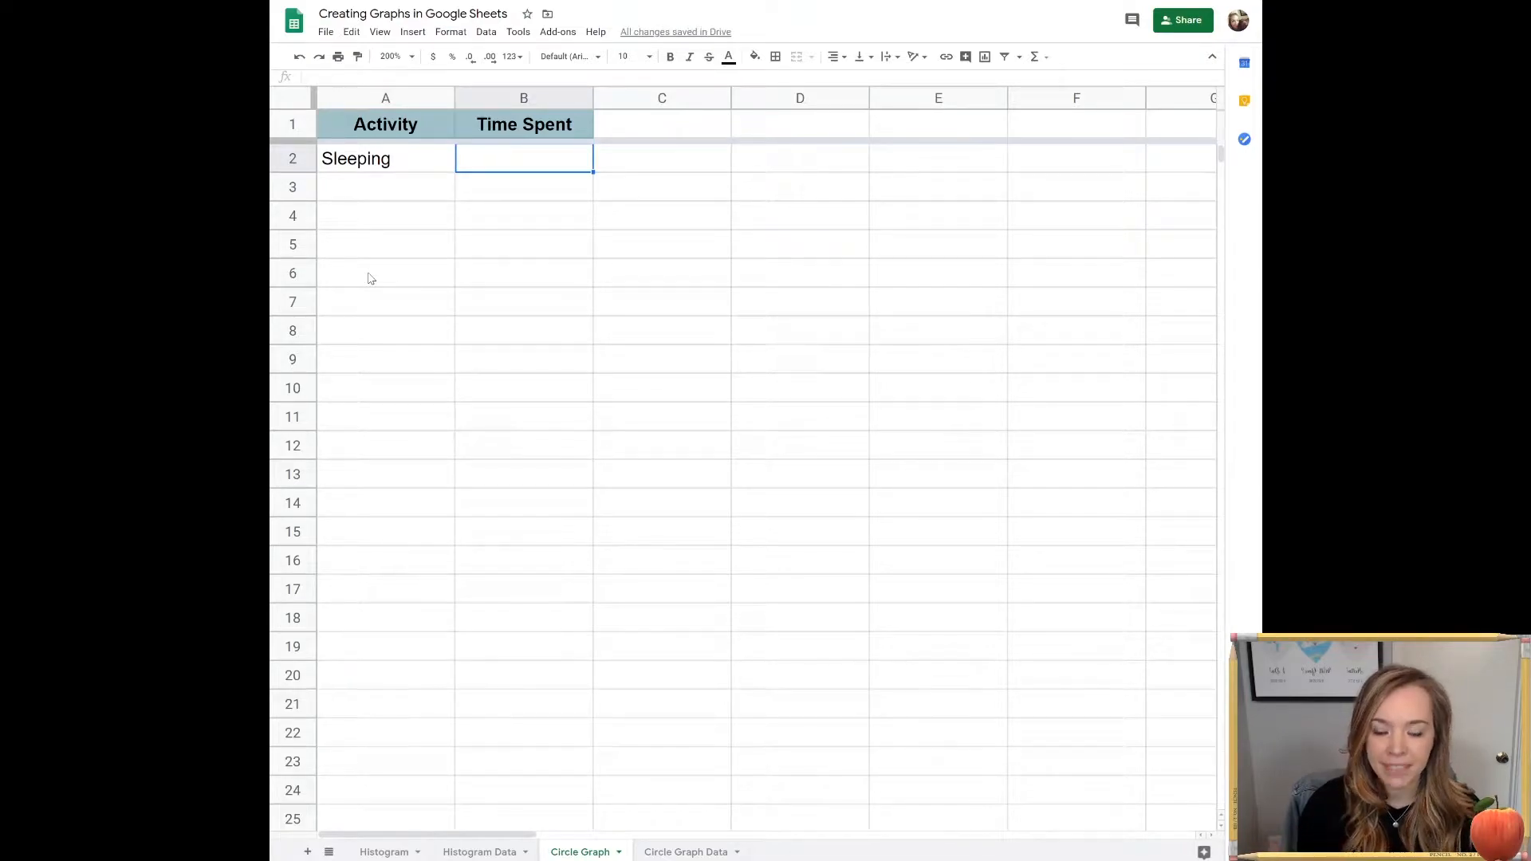
pyautogui.write('8')
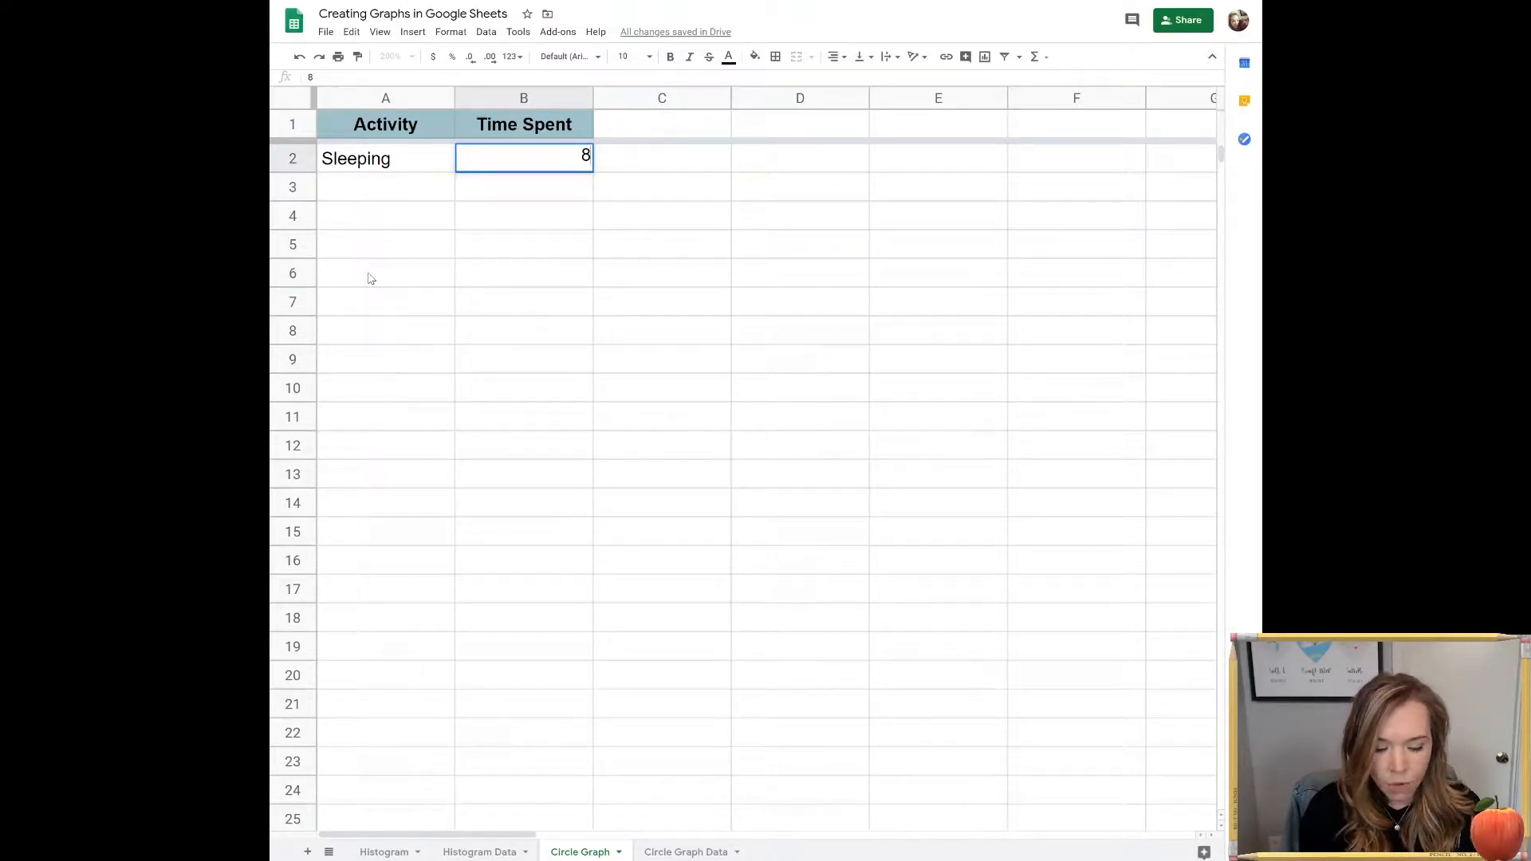
pyautogui.press('Return')
# - Fill row 3 with the activity "Breakfast/Coffee" and a time spent of 0.5
pyautogui.press('Left')
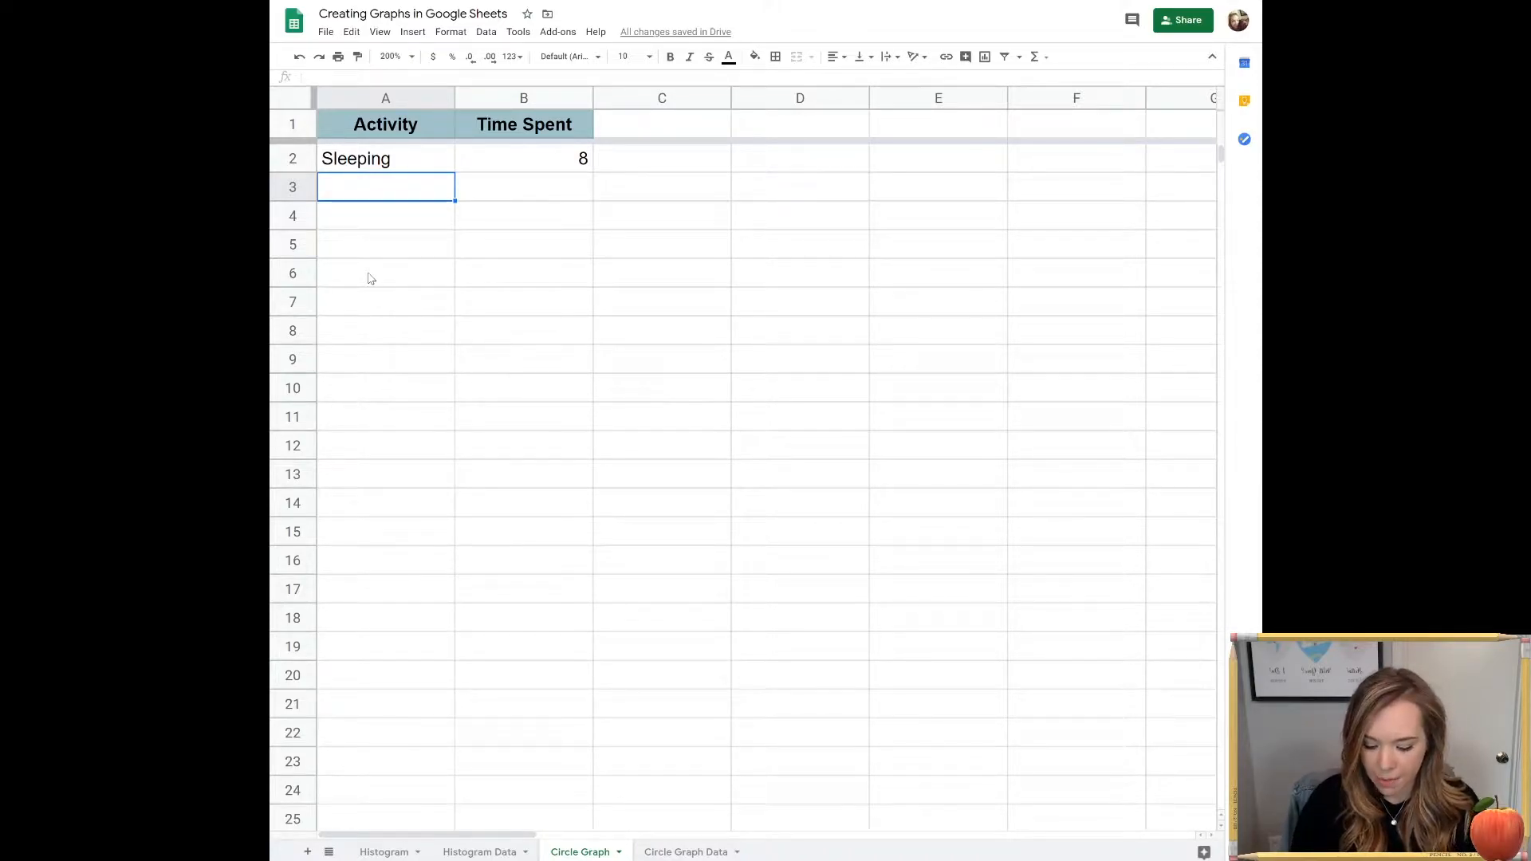
pyautogui.write('Breakfas')
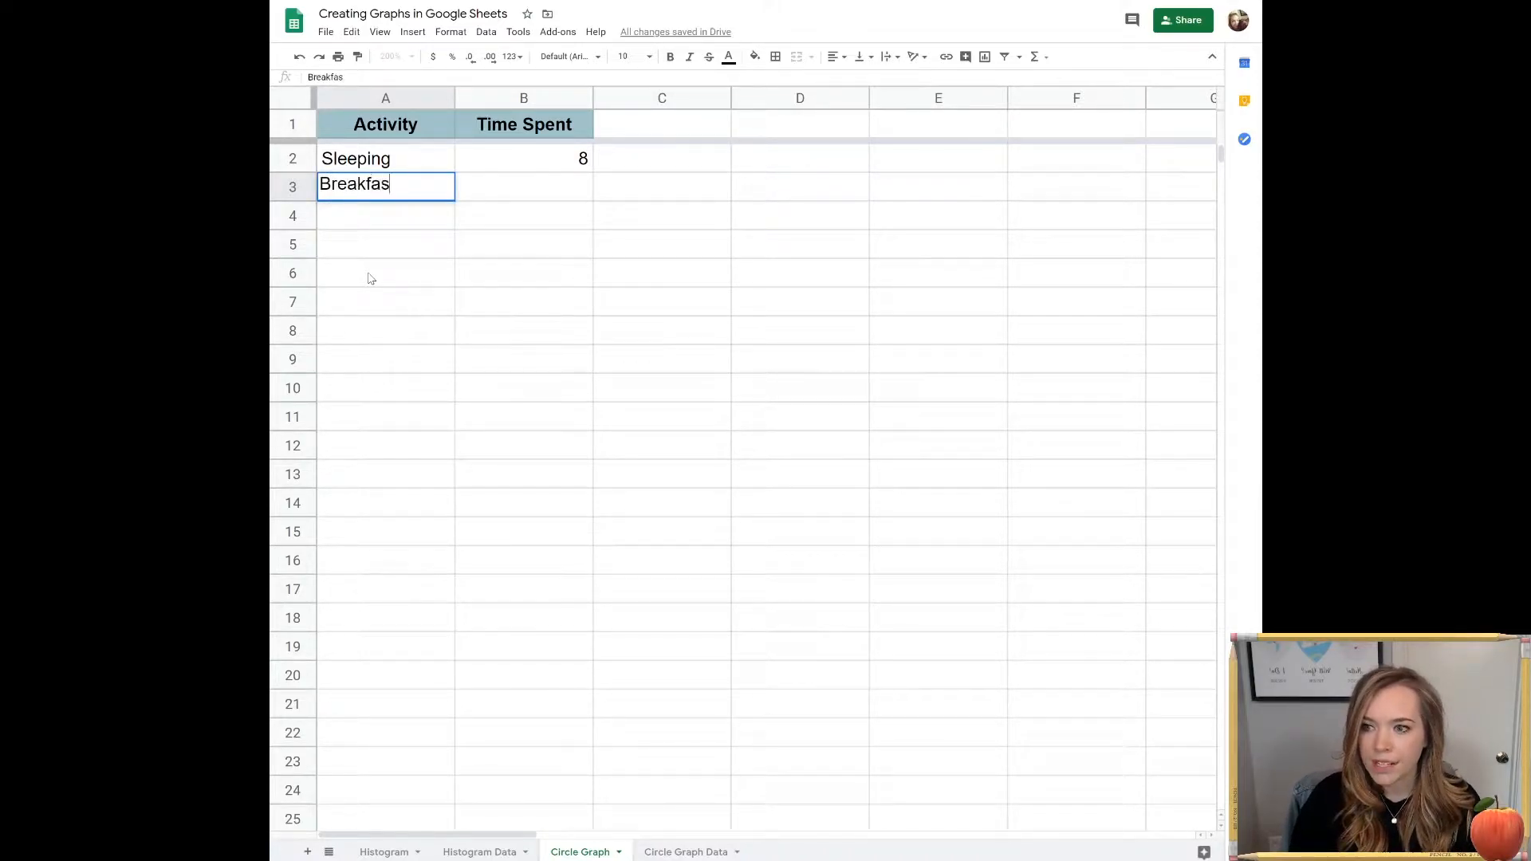
pyautogui.write('t/Coffee')
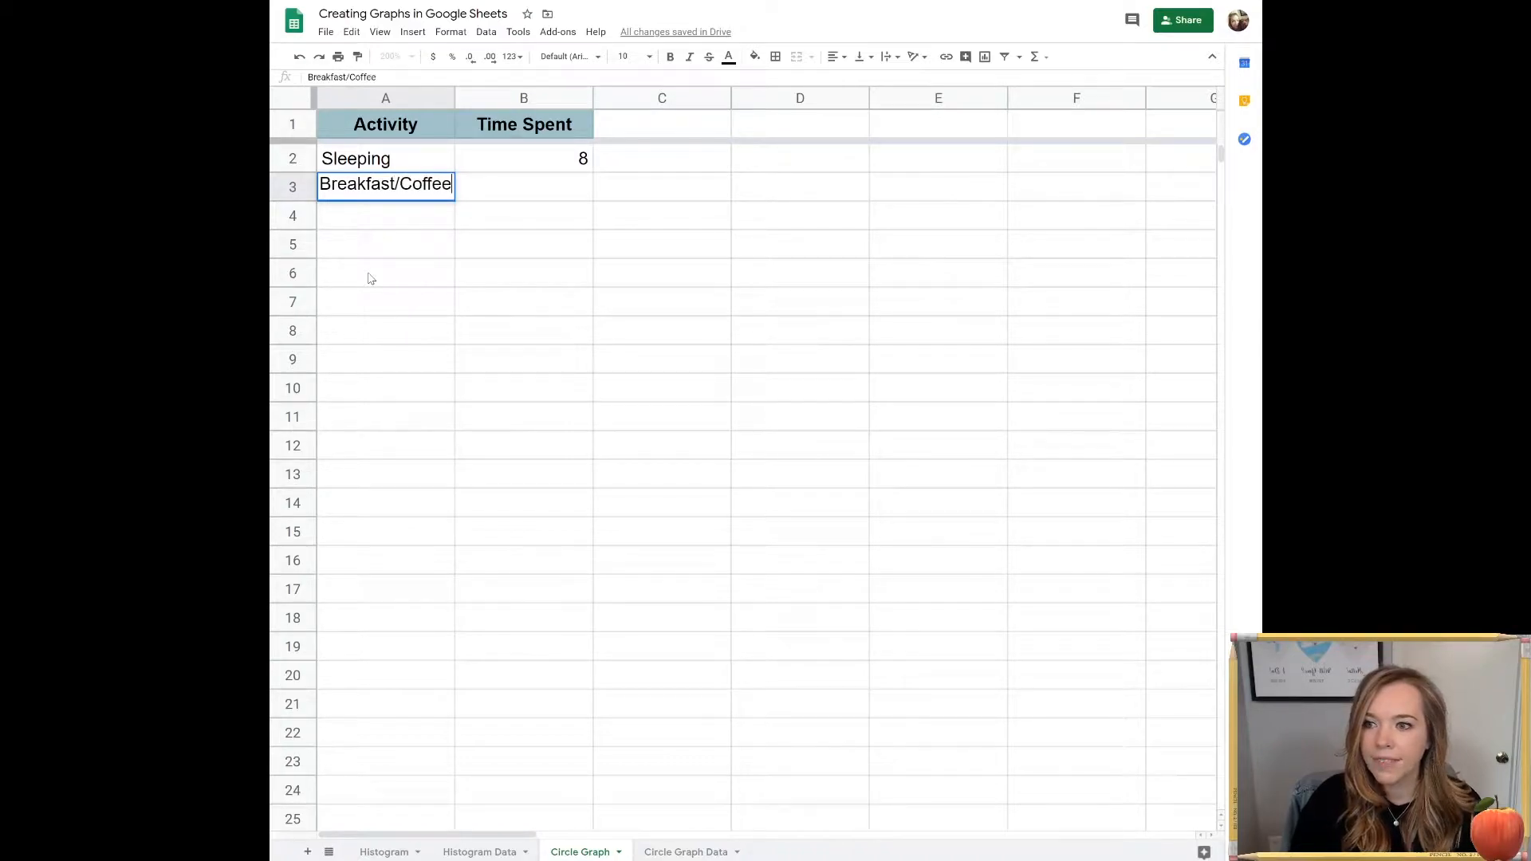
pyautogui.press('Tab')
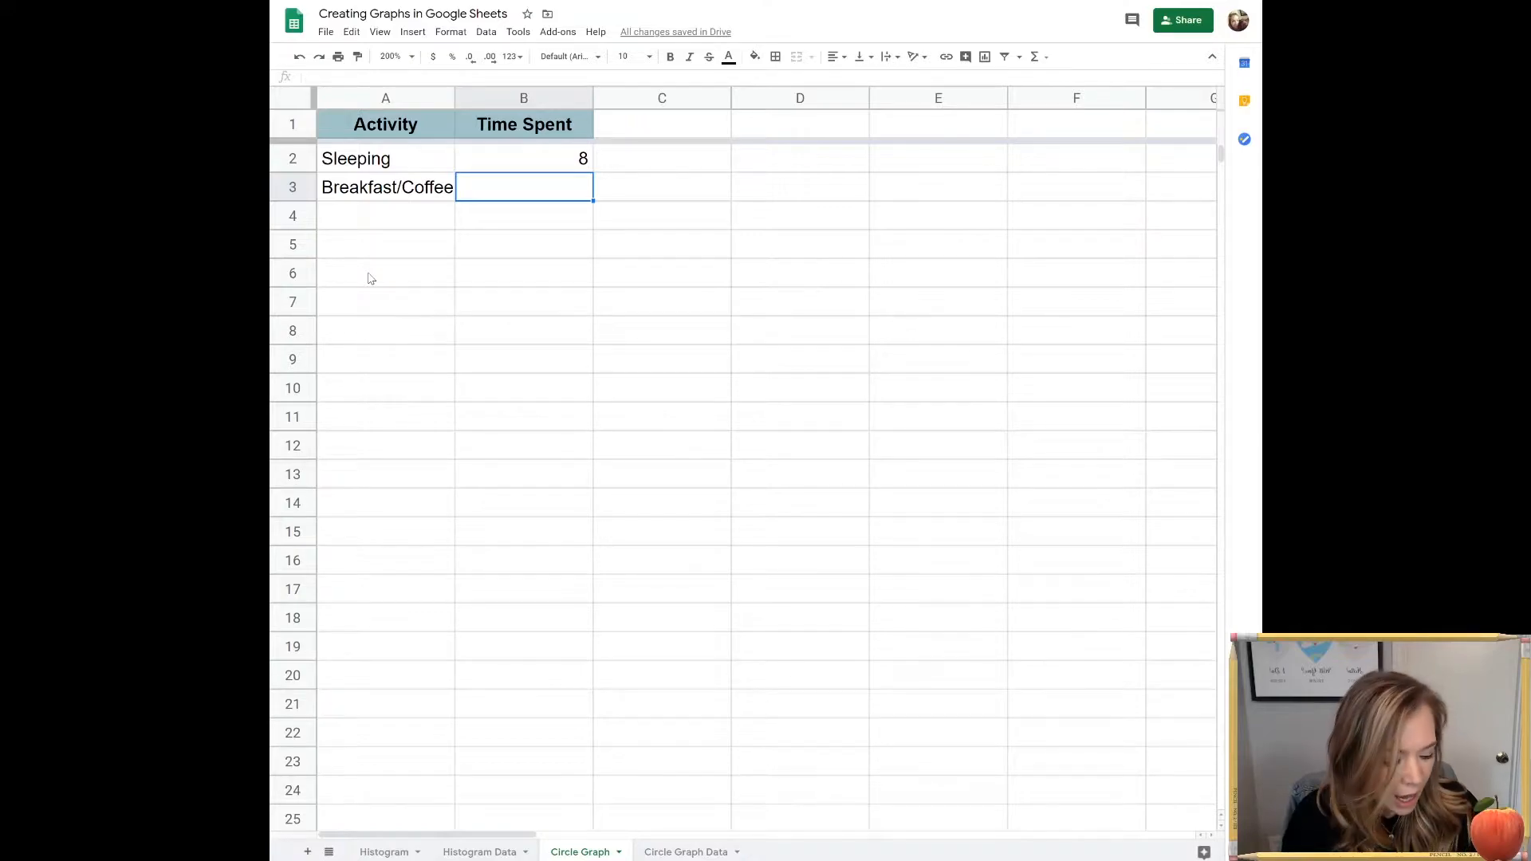
pyautogui.write('30')
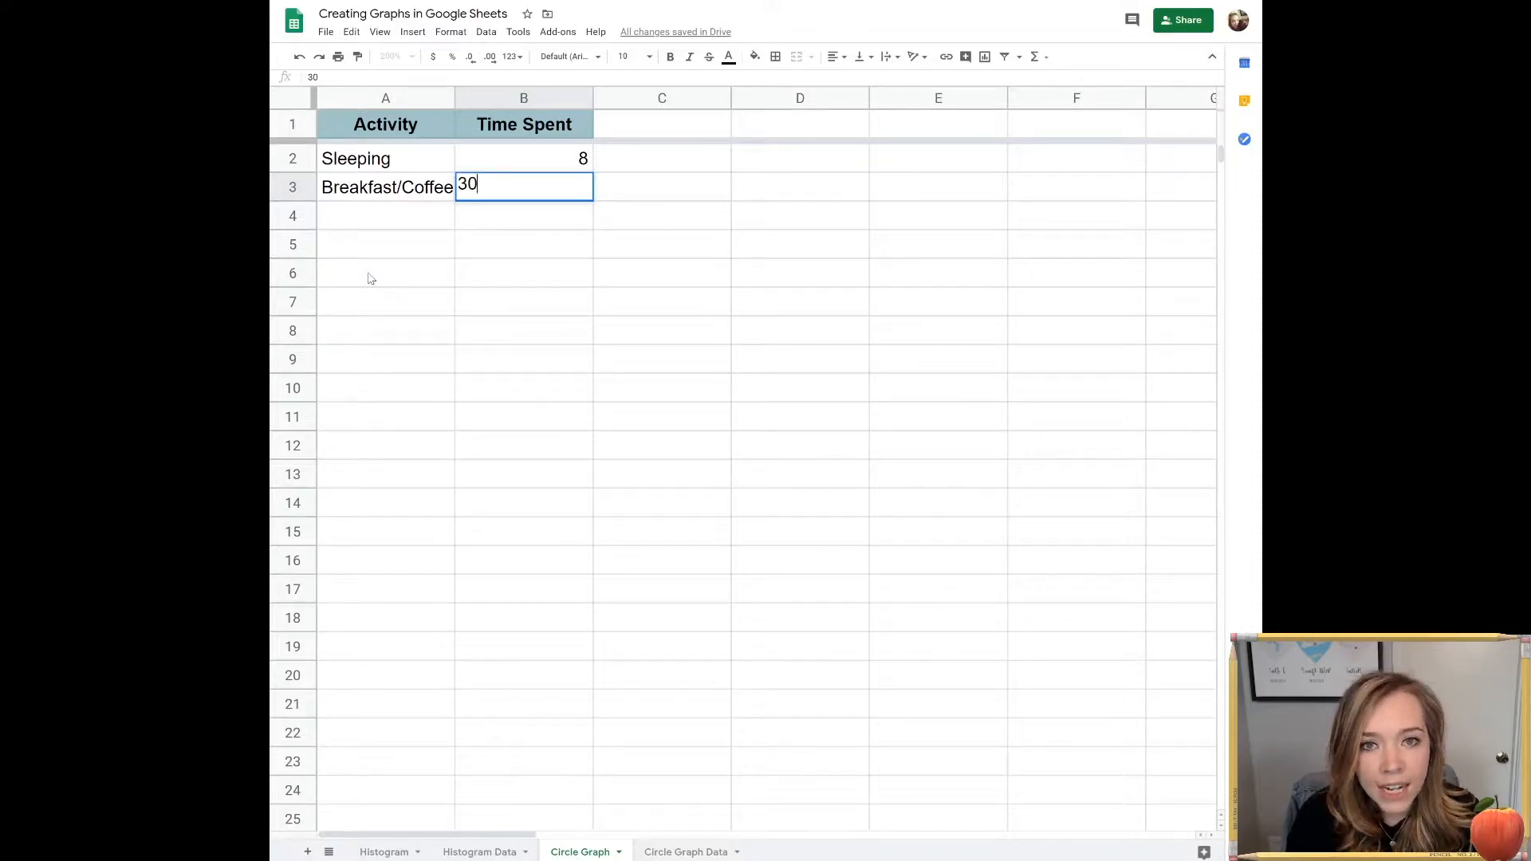
pyautogui.press('BackSpace')
pyautogui.press('BackSpace')
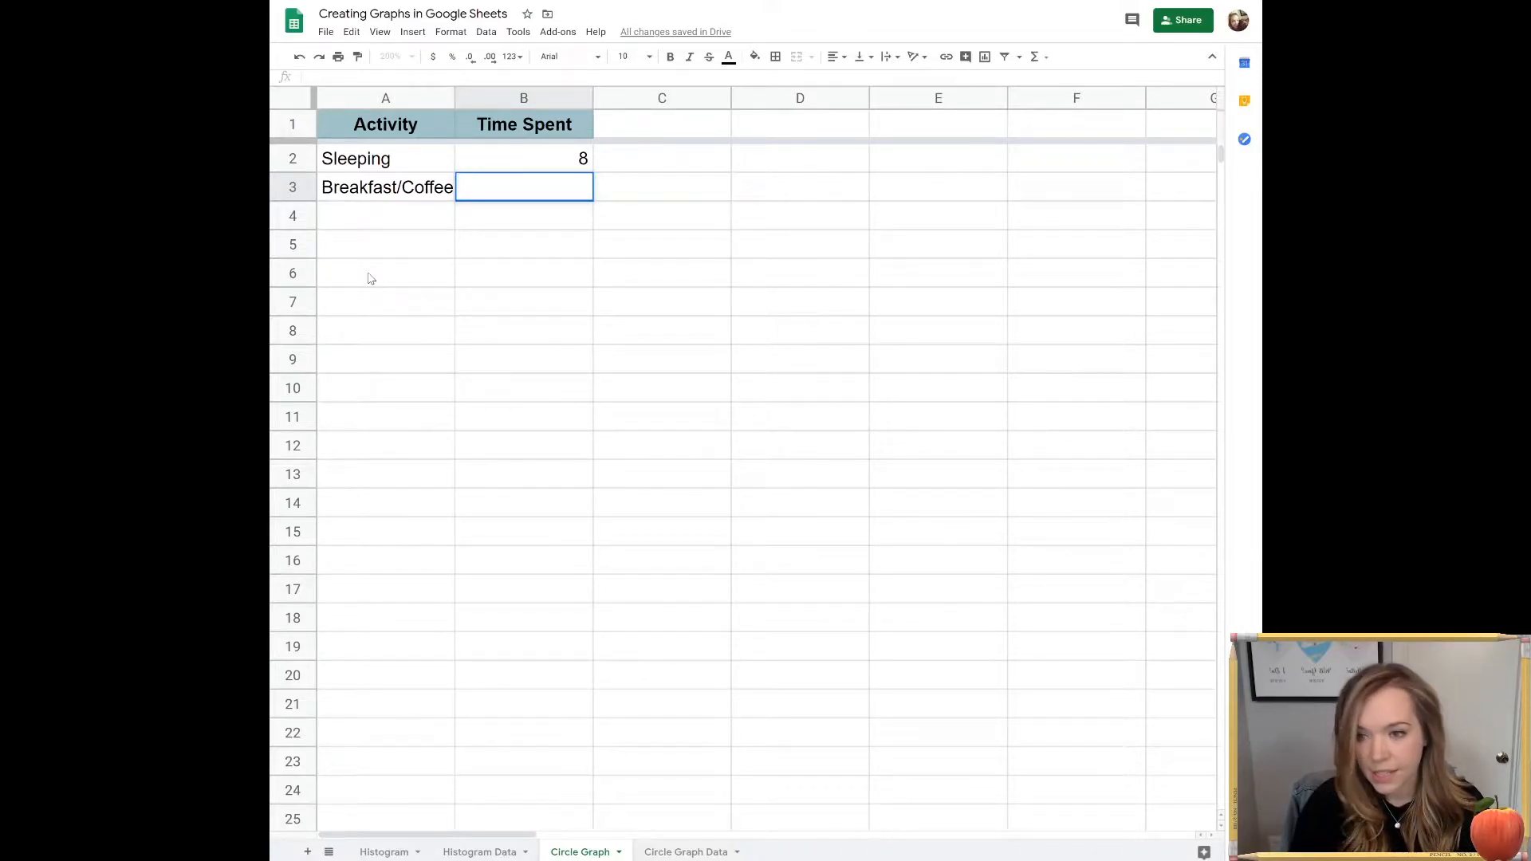
pyautogui.write('0.5')
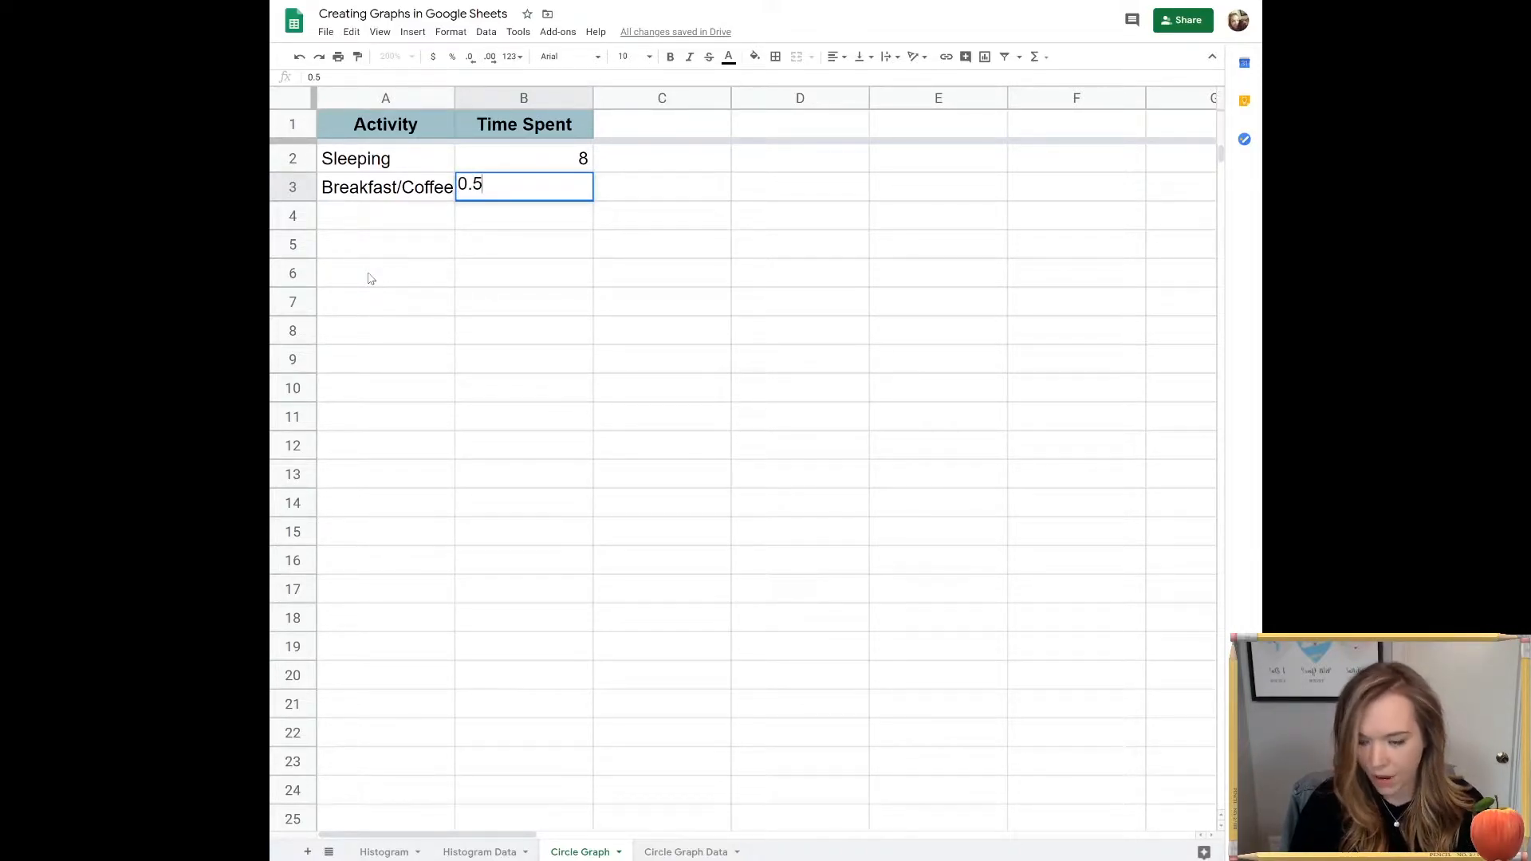
pyautogui.press('Return')
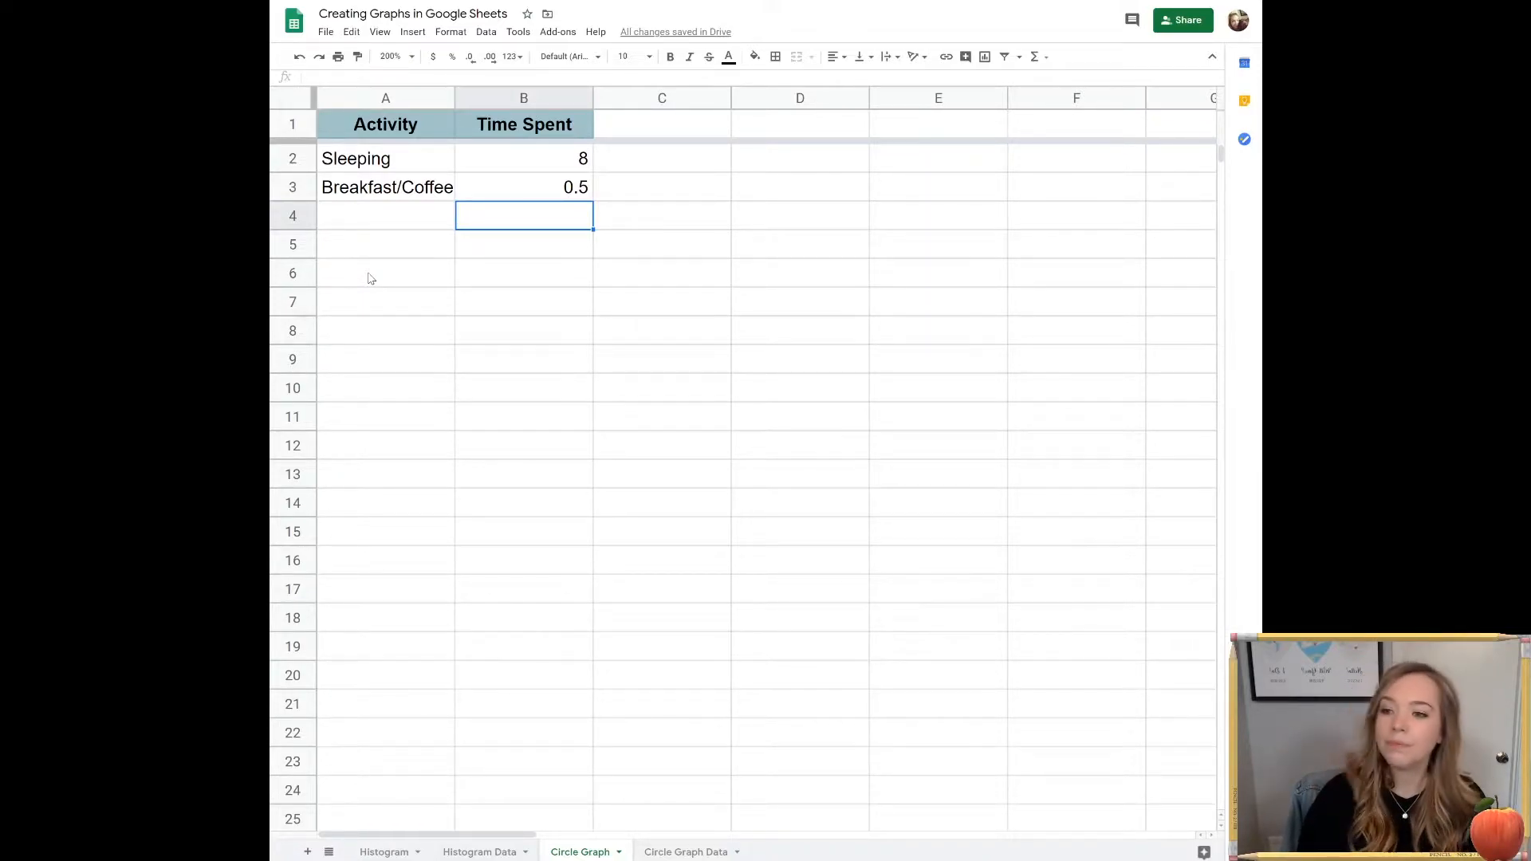
# - Fill row 4 with the activity "Get Ready" and a time spent of 1
pyautogui.press('Left')
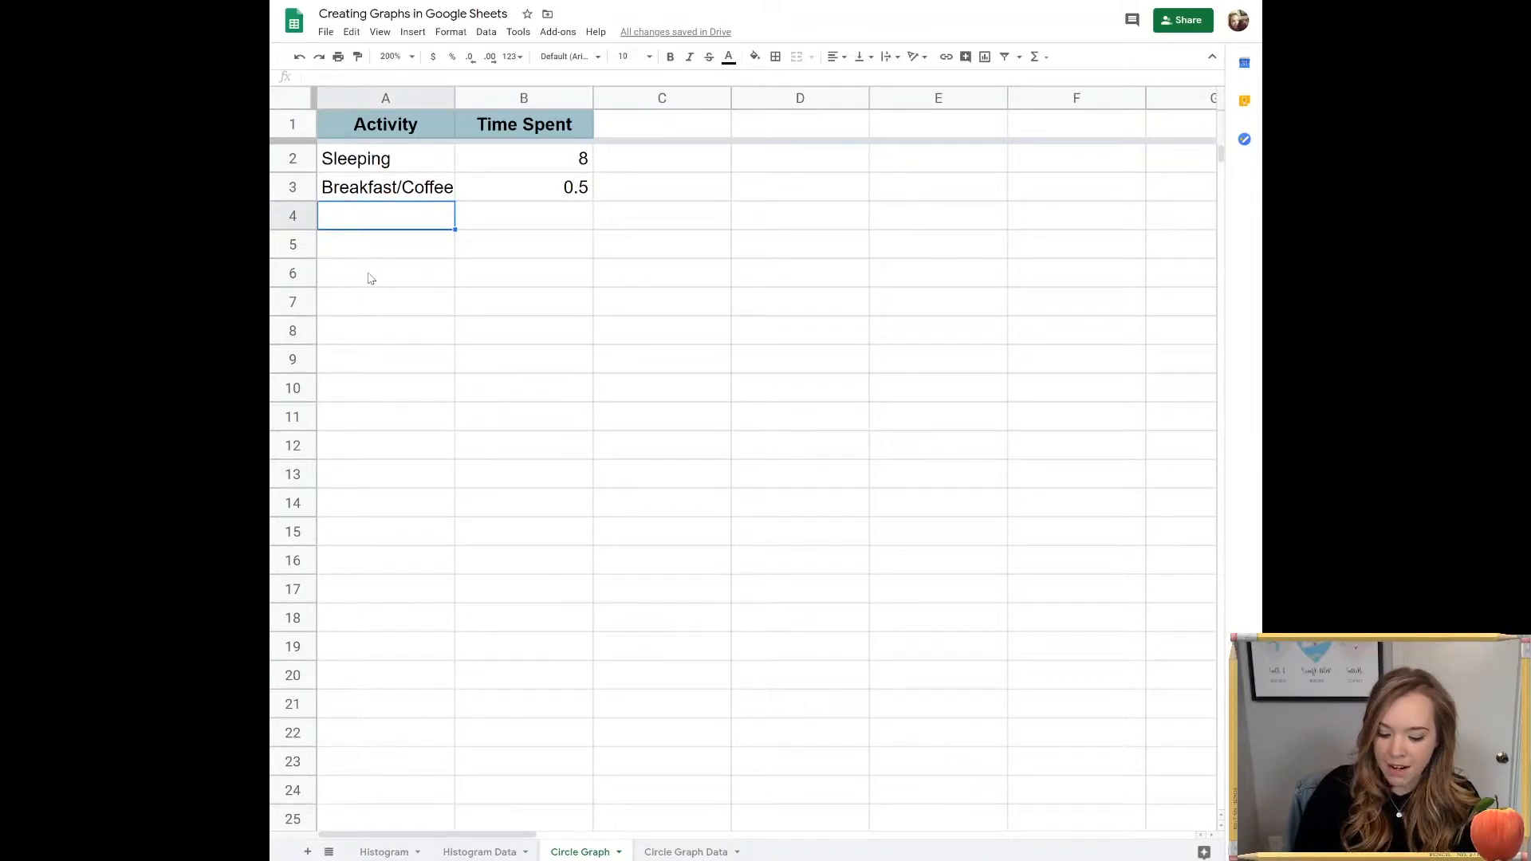
pyautogui.write('Get Ready')
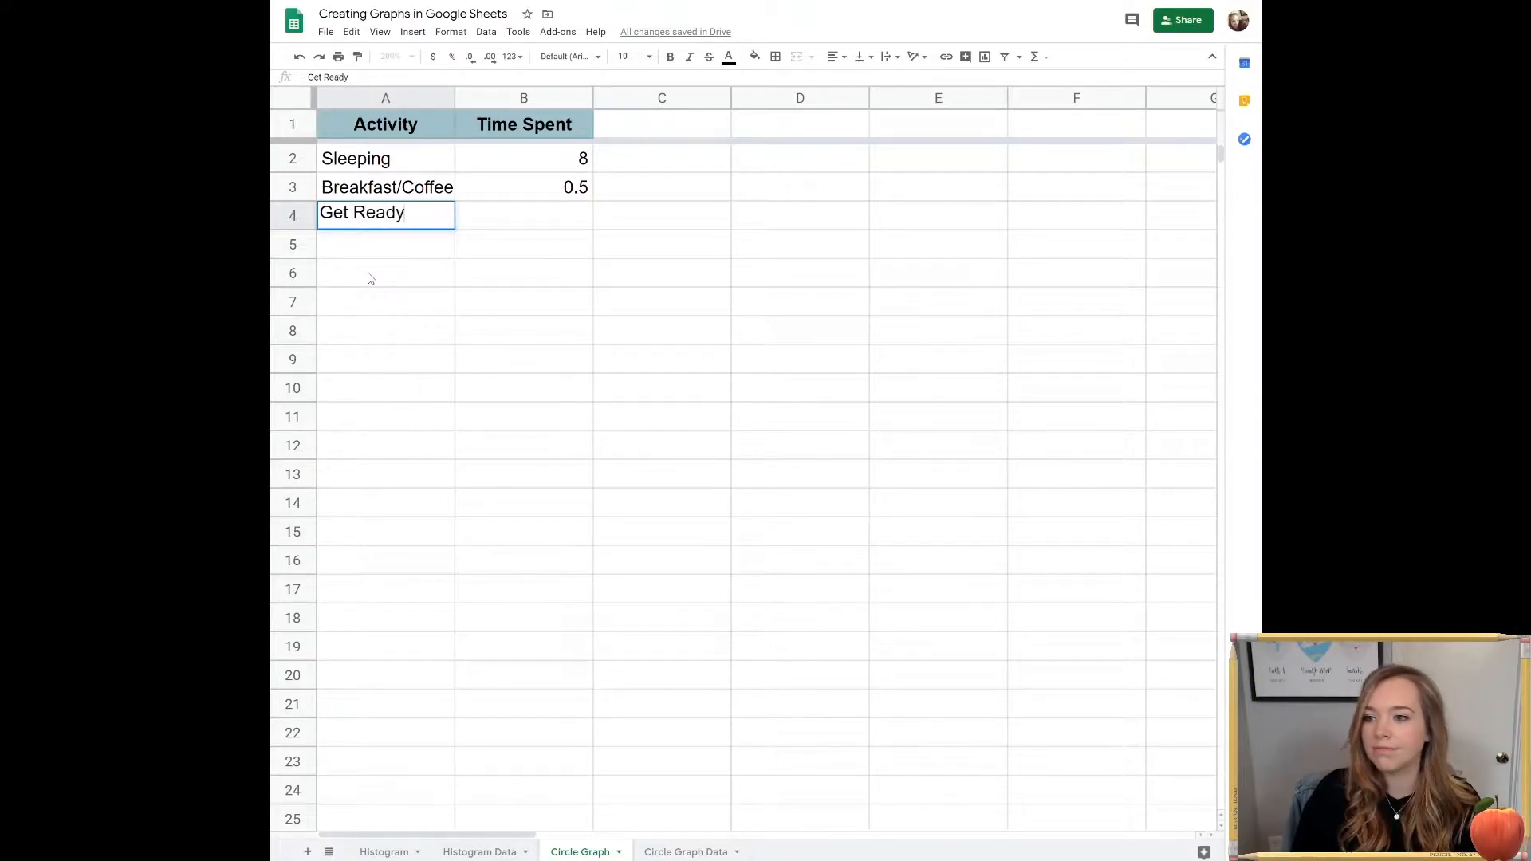
pyautogui.press('Tab')
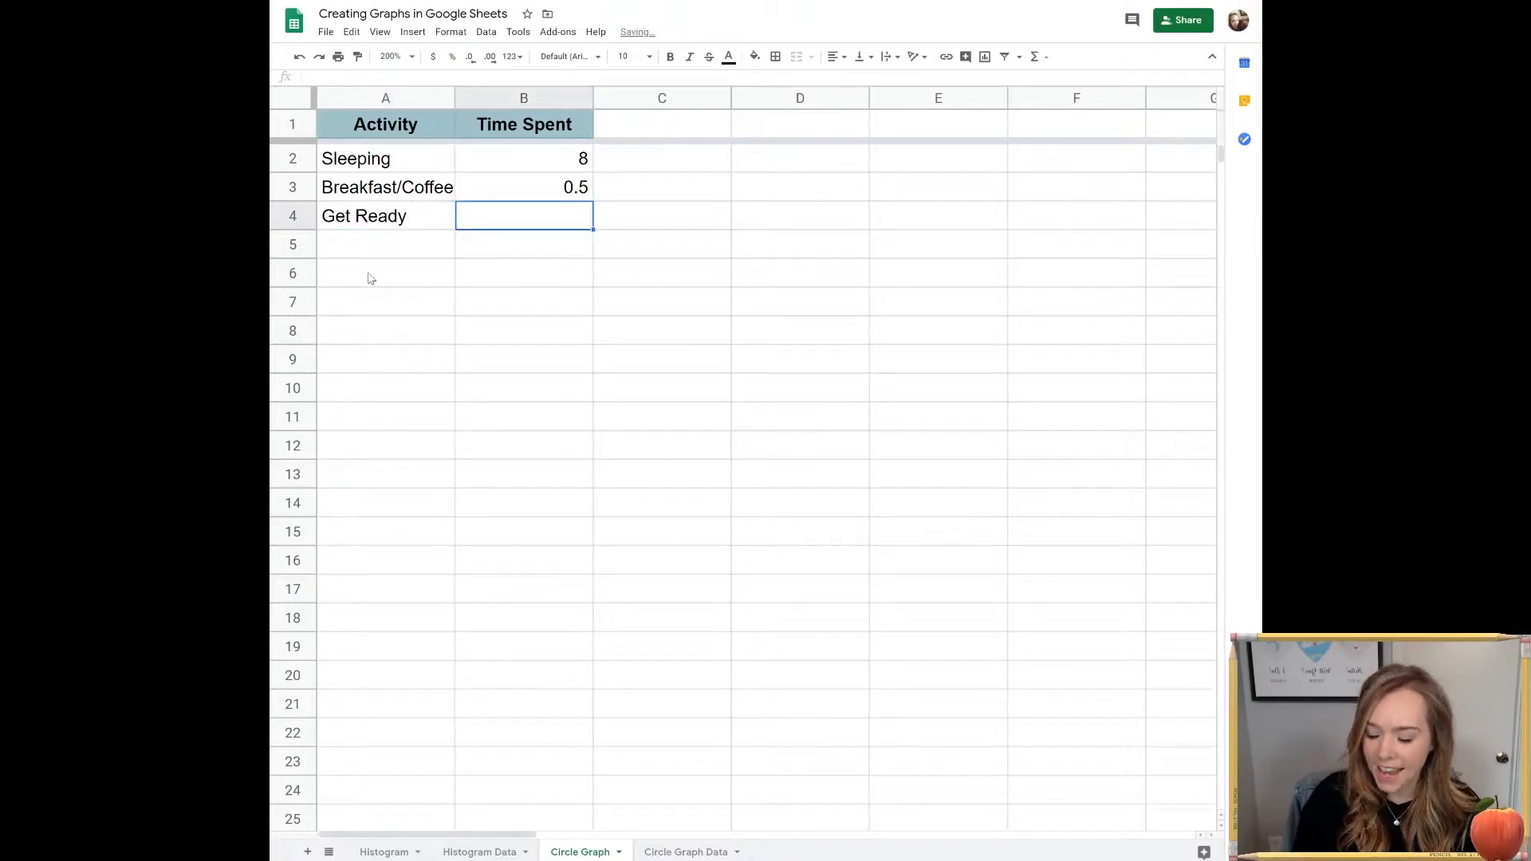
pyautogui.write('1')
pyautogui.press('Return')
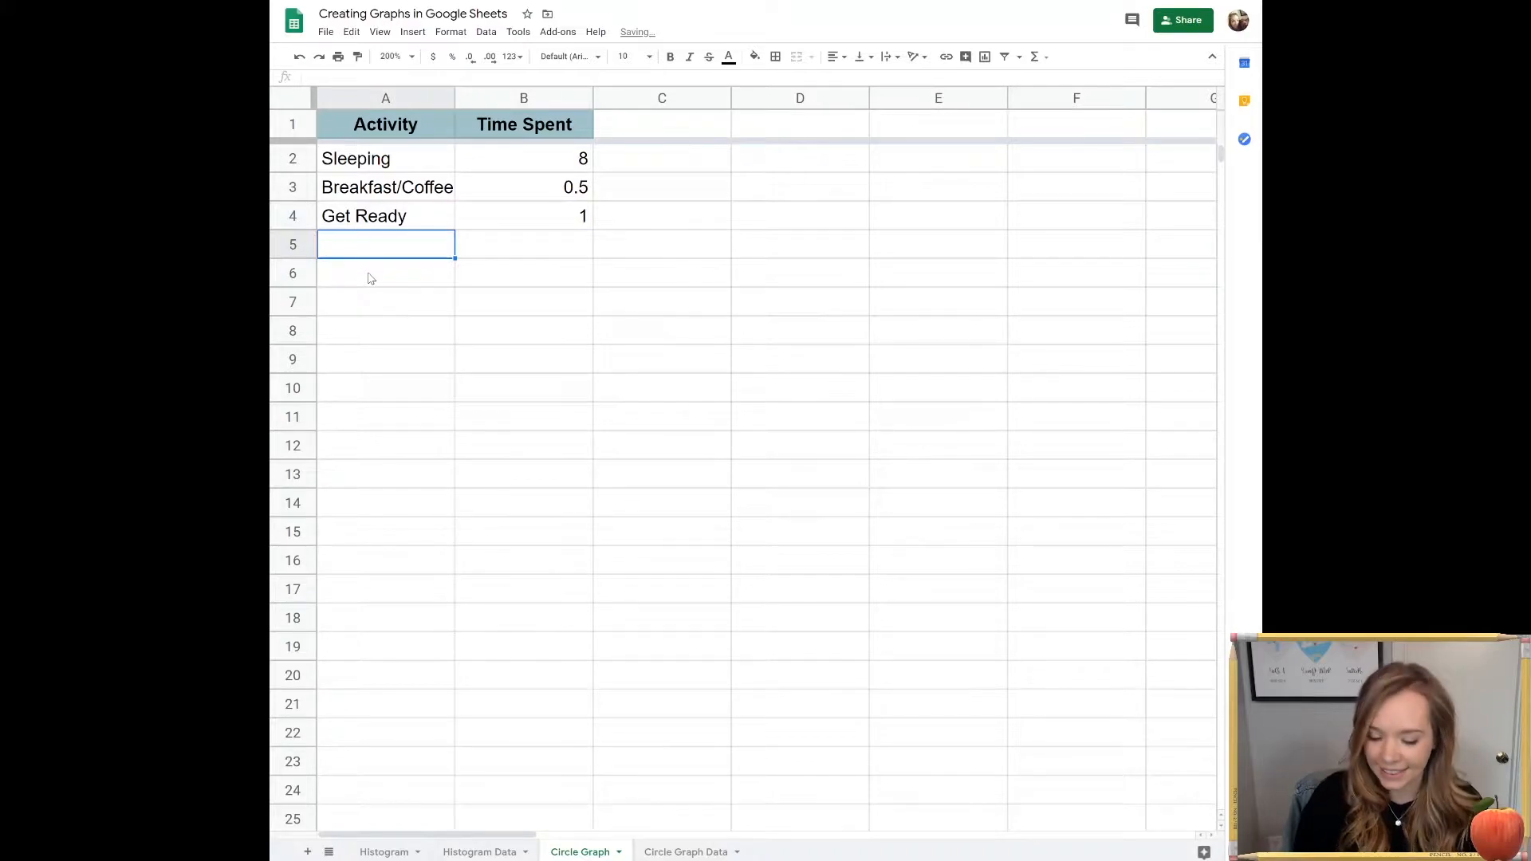
# - Fill row 5 with the activity "Work" and a time spent of 7
pyautogui.write('Wrok')
pyautogui.press('BackSpace')
pyautogui.press('BackSpace')
pyautogui.press('BackSpace')
pyautogui.write('ork')
pyautogui.press('Tab')
pyautogui.write('7')
pyautogui.press('Return')
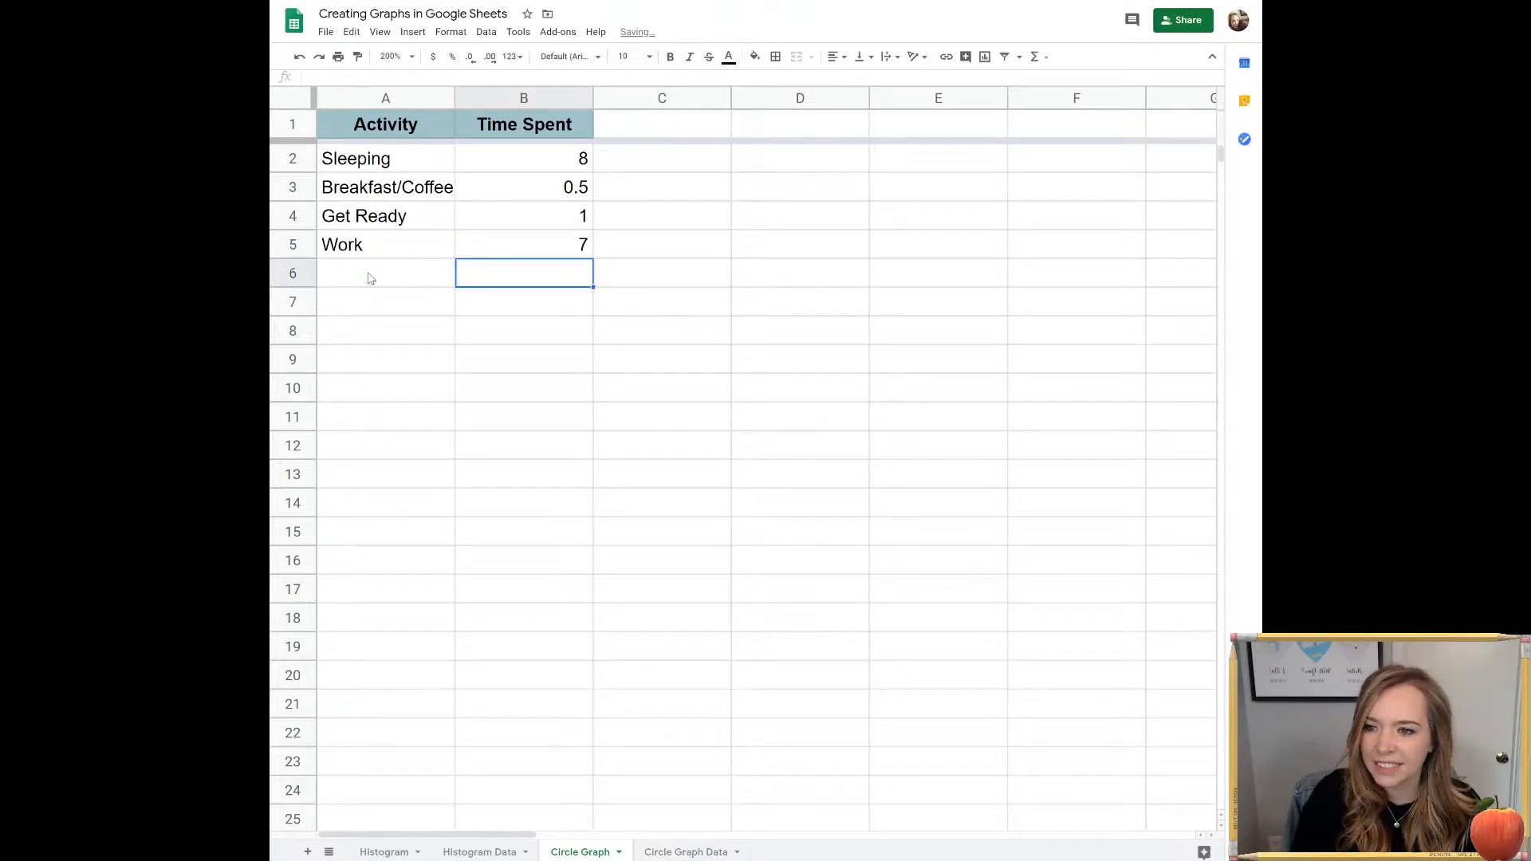
# - Check the sum of the time spent values entered so far, from Sleeping through Work
pyautogui.click(371, 277)
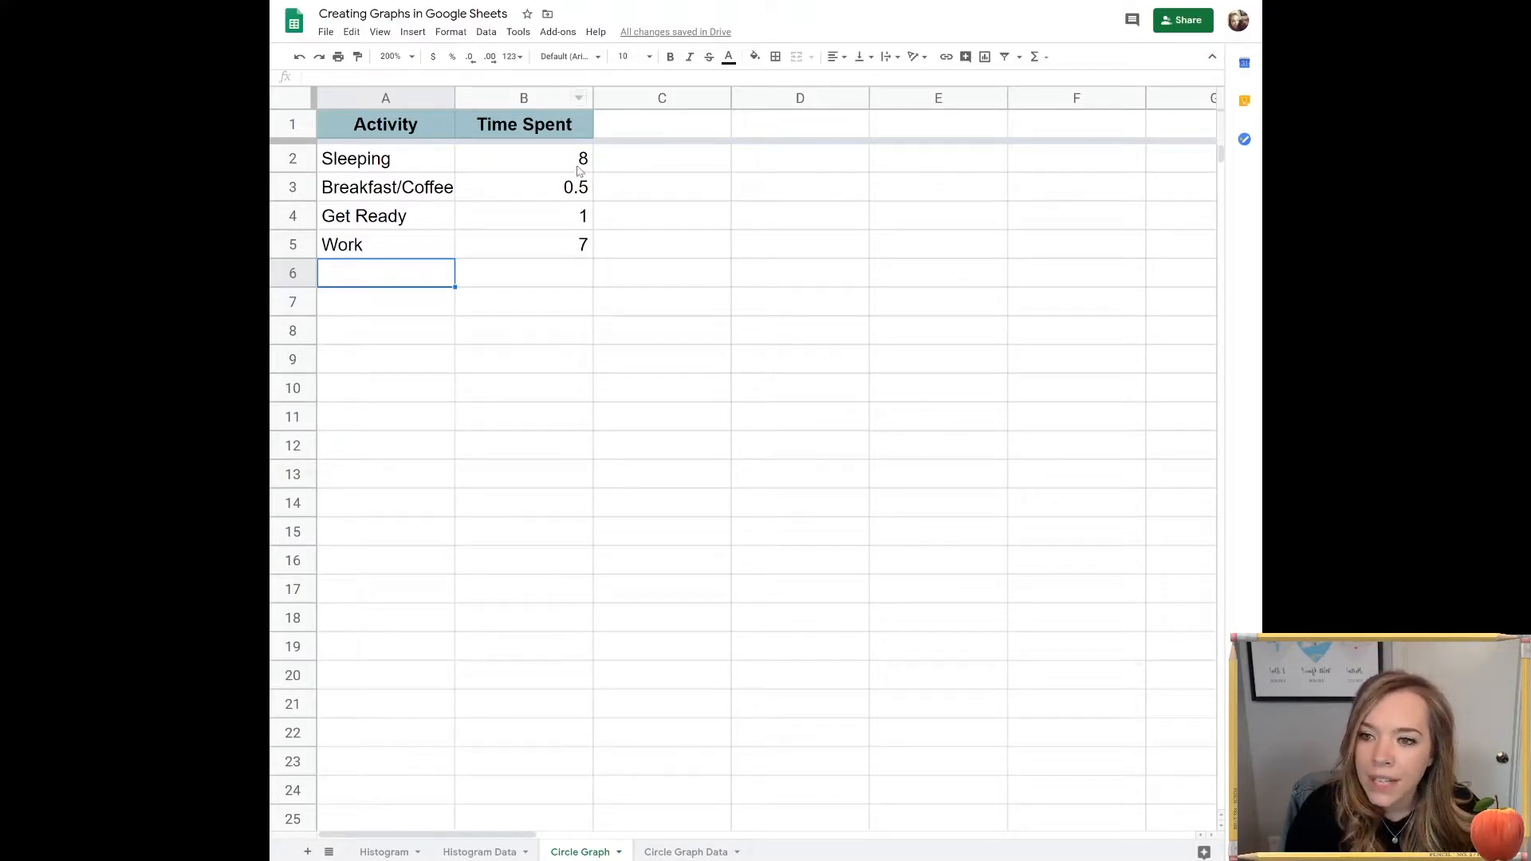
pyautogui.click(580, 169)
pyautogui.moveTo(577, 175); pyautogui.dragTo(579, 258)
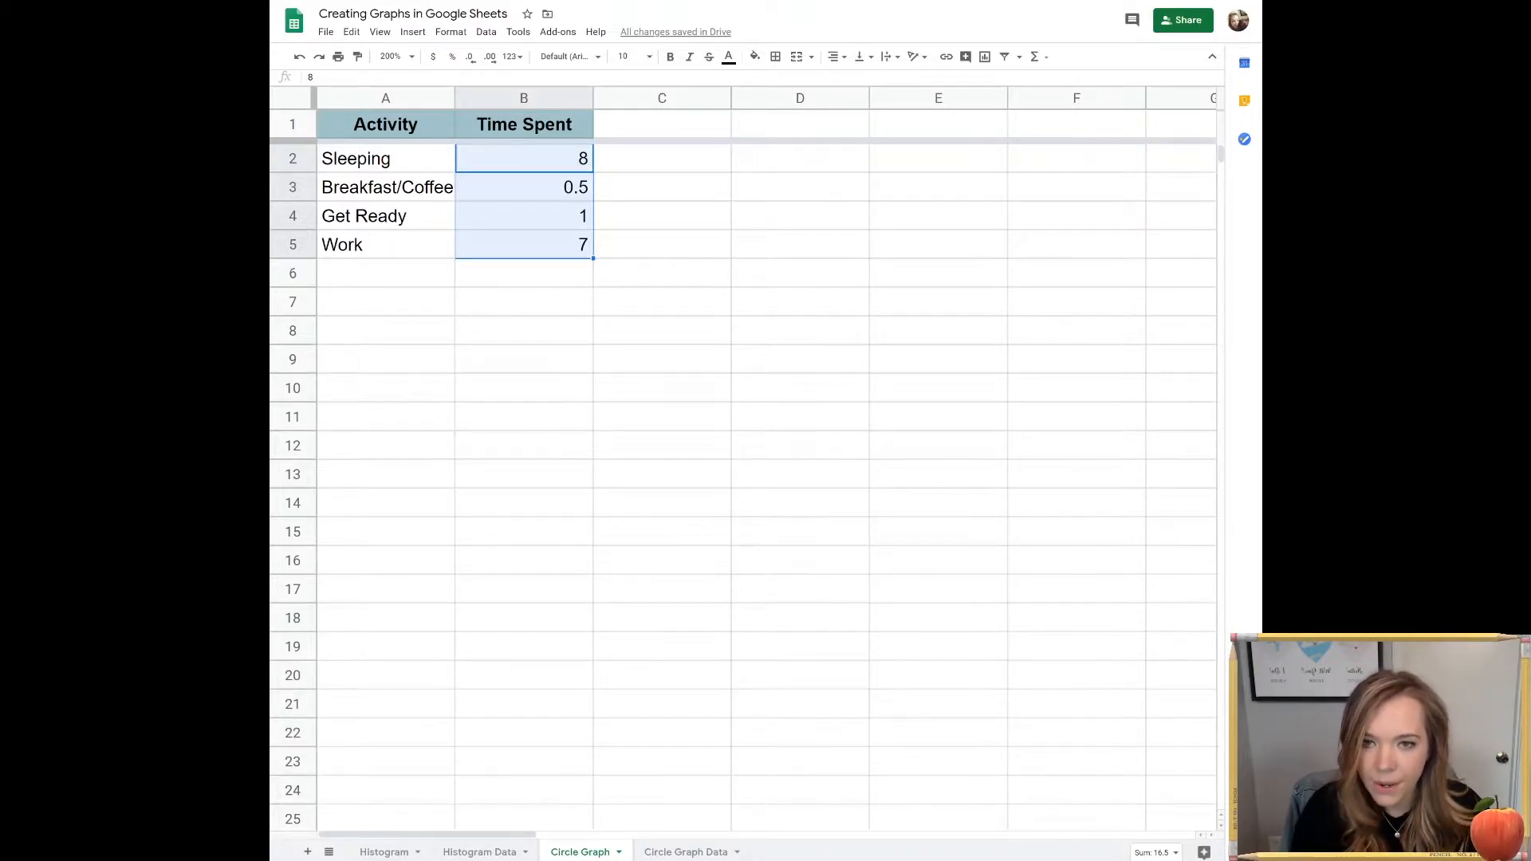
# - Fill row 6 with the activity "Walk Dog" and a time spent of 0.5
pyautogui.click(401, 276)
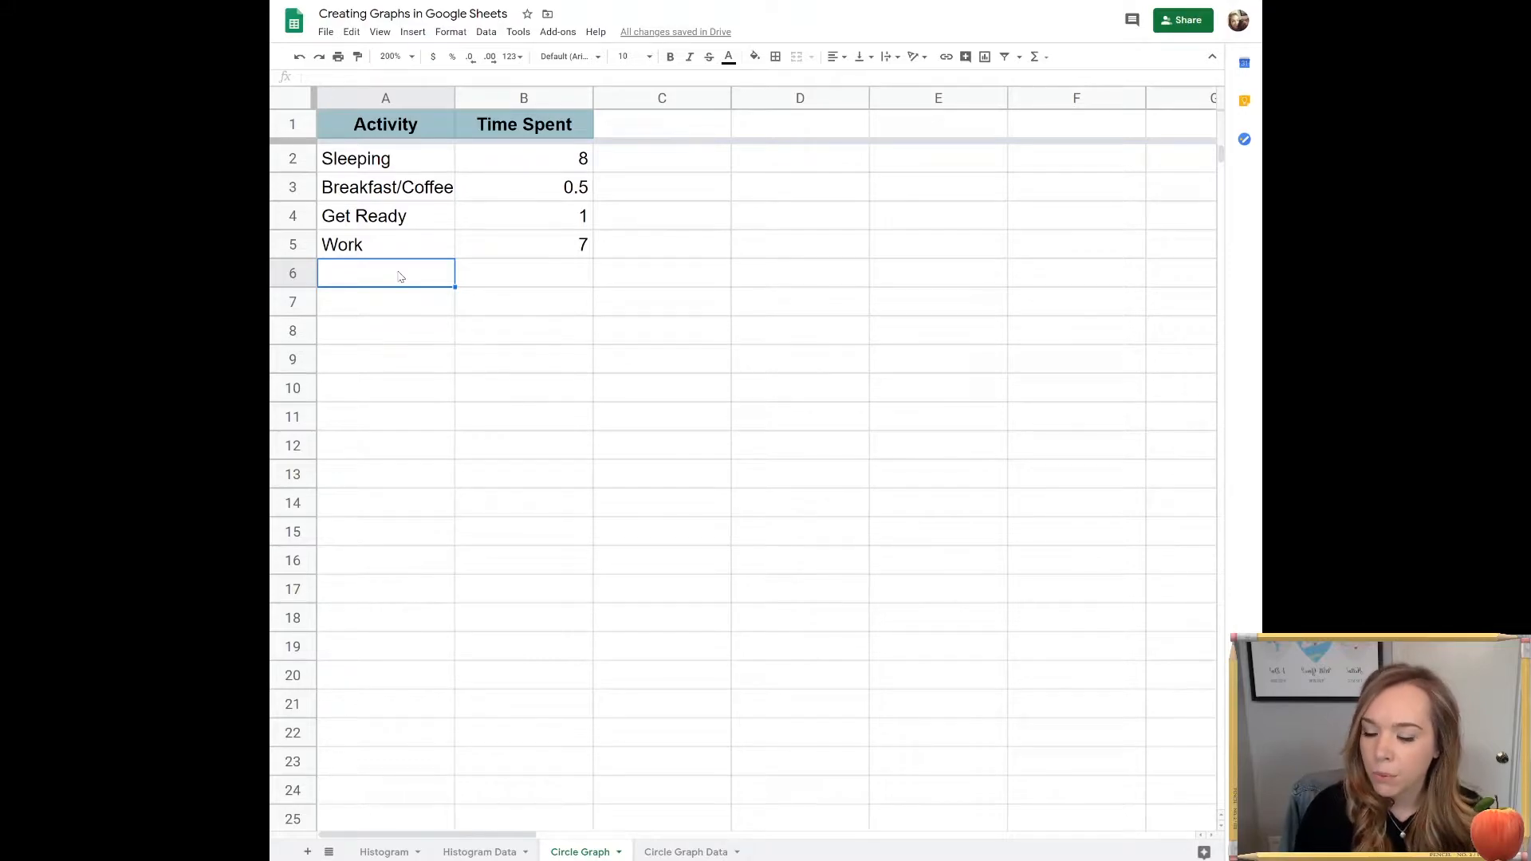
pyautogui.write('Walk Dog')
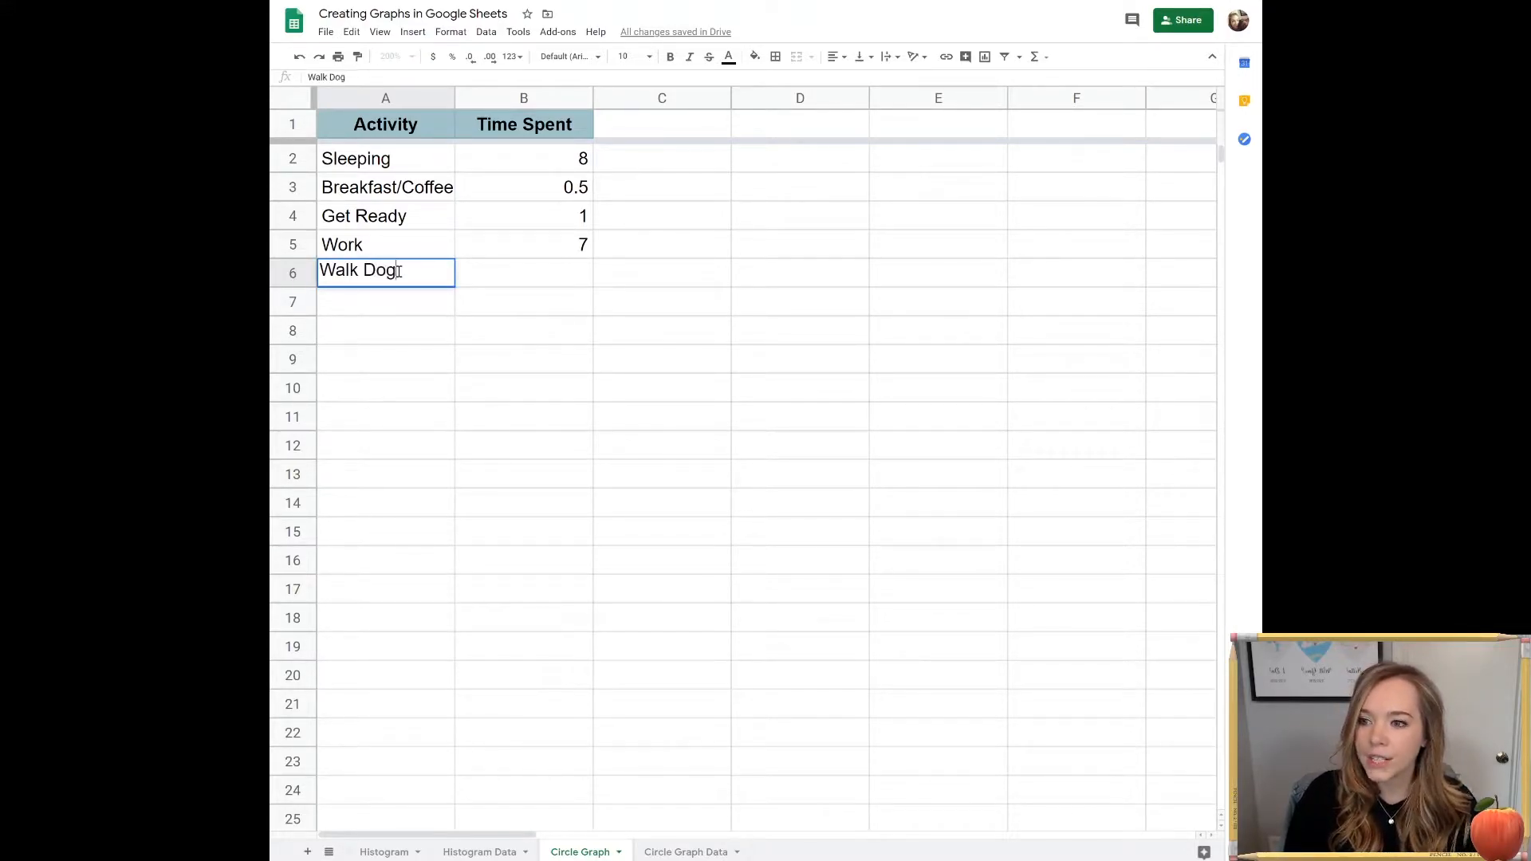
pyautogui.press('Tab')
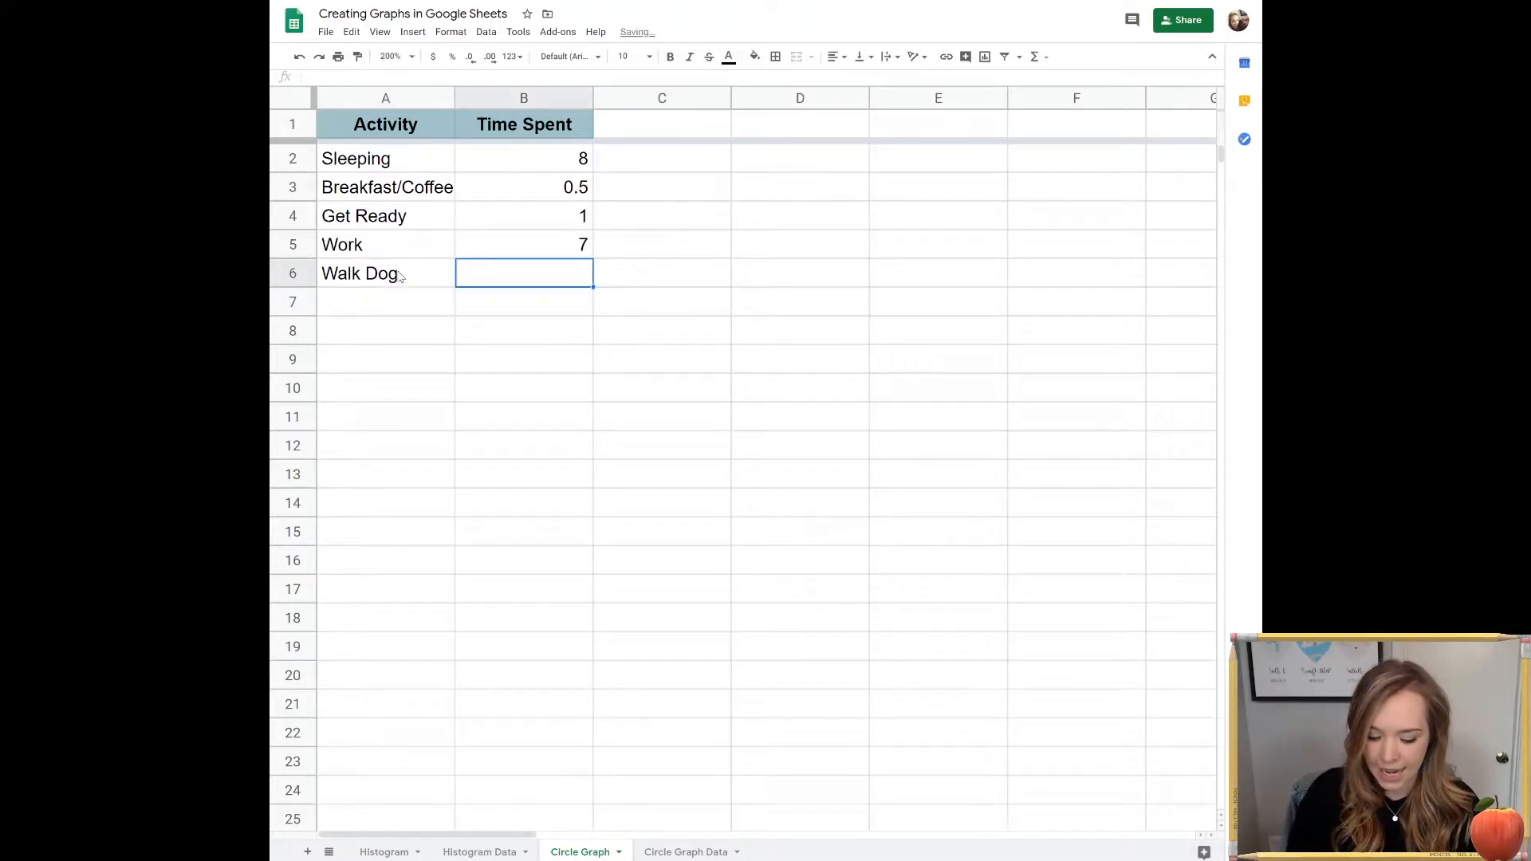
pyautogui.write('0.5')
pyautogui.press('Return')
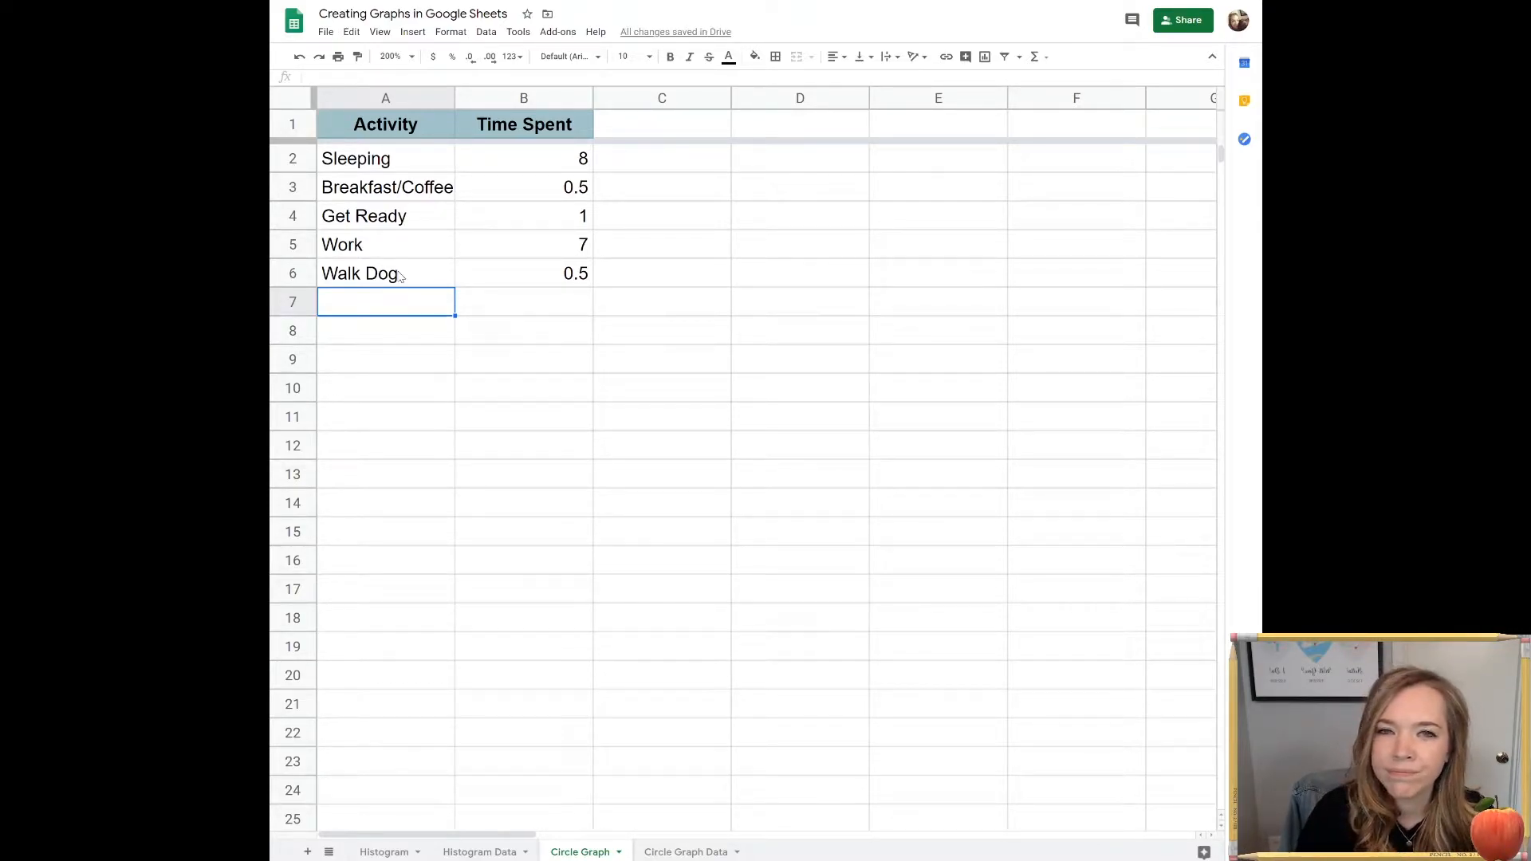
# - Fill row 7 with the activity "Dinner" and a time spent of 1
pyautogui.write('Dinner')
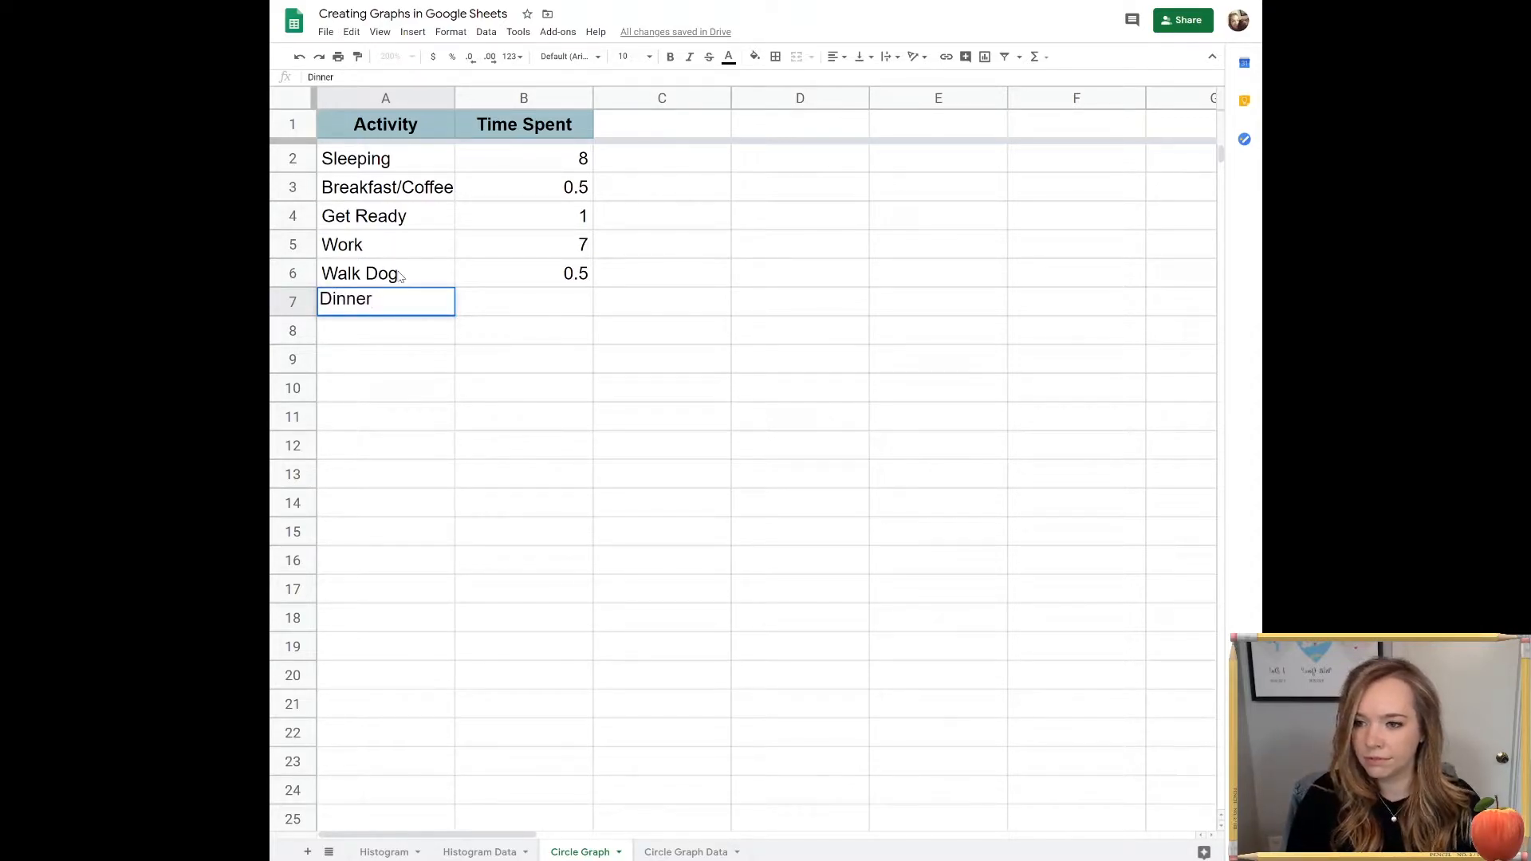
pyautogui.press('Tab')
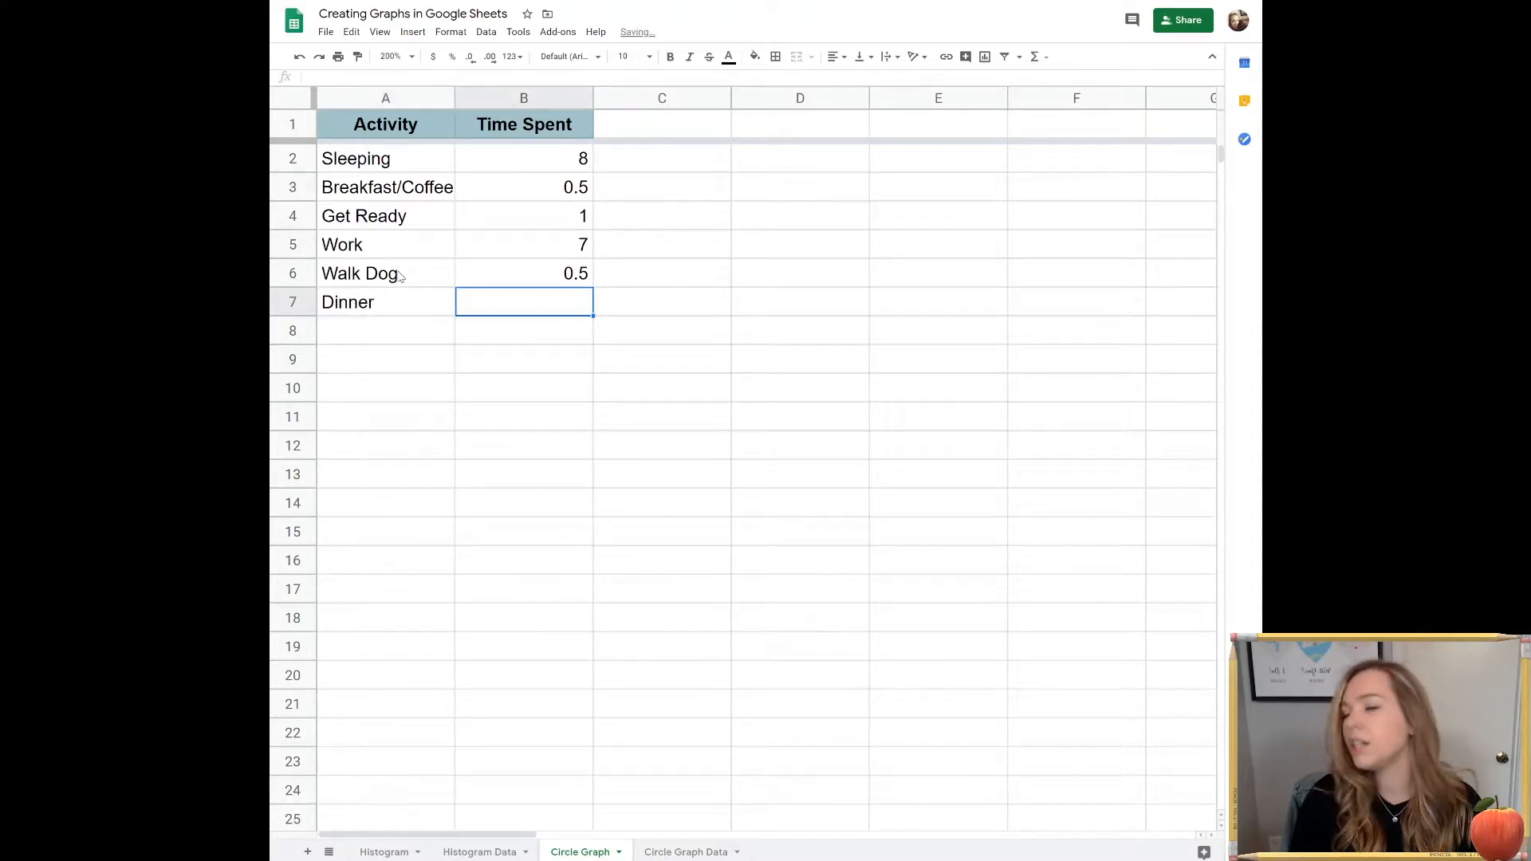
pyautogui.write('1')
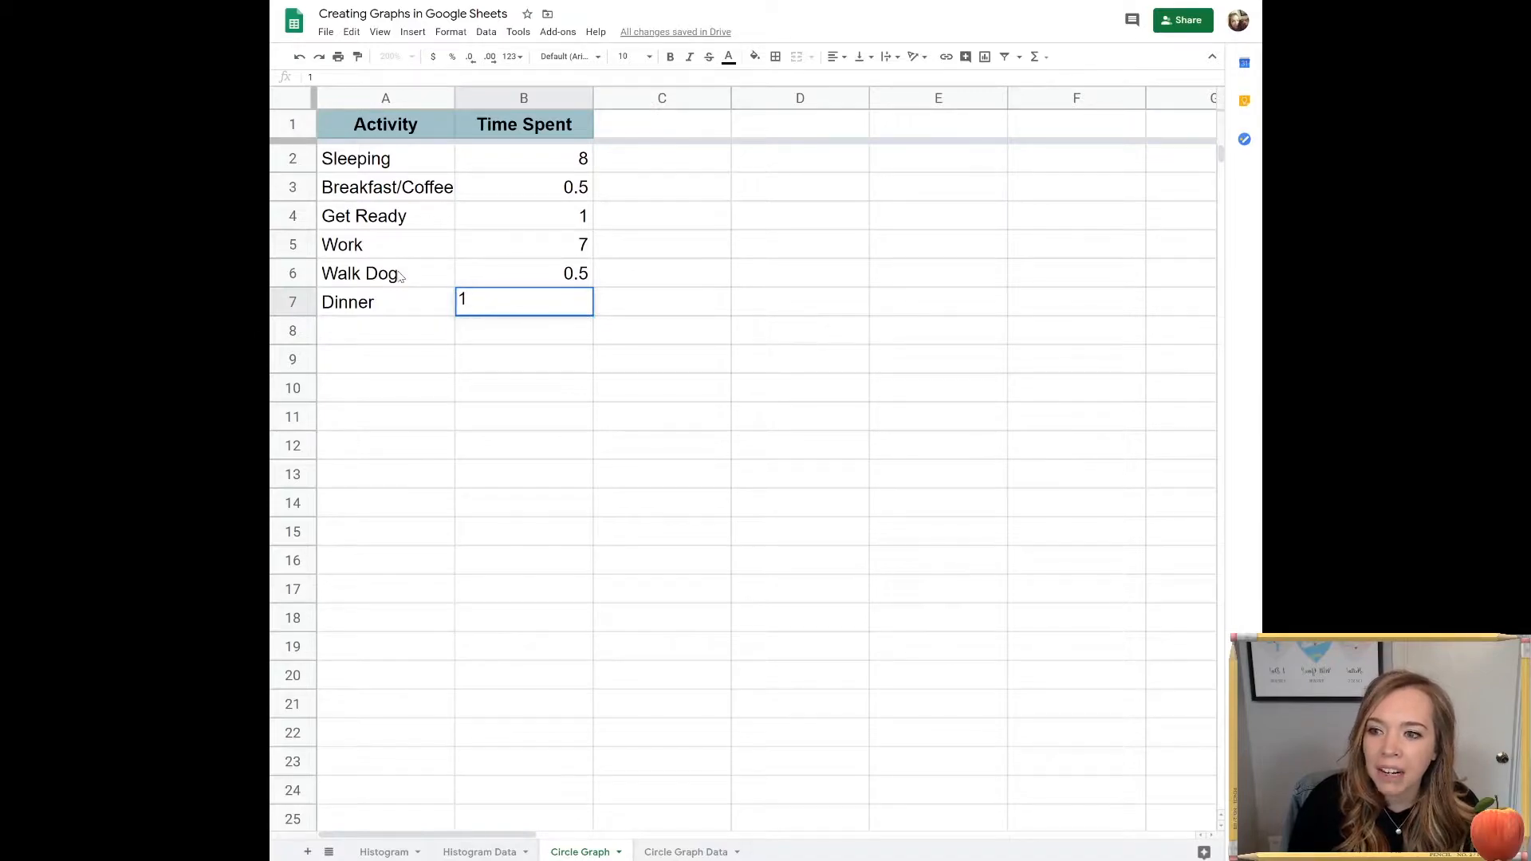
pyautogui.press('Return')
# - Check the sum of the time spent so far and fill row 8 with "Animal Crossing" and a time spent of 4
pyautogui.moveTo(550, 162); pyautogui.dragTo(561, 323)
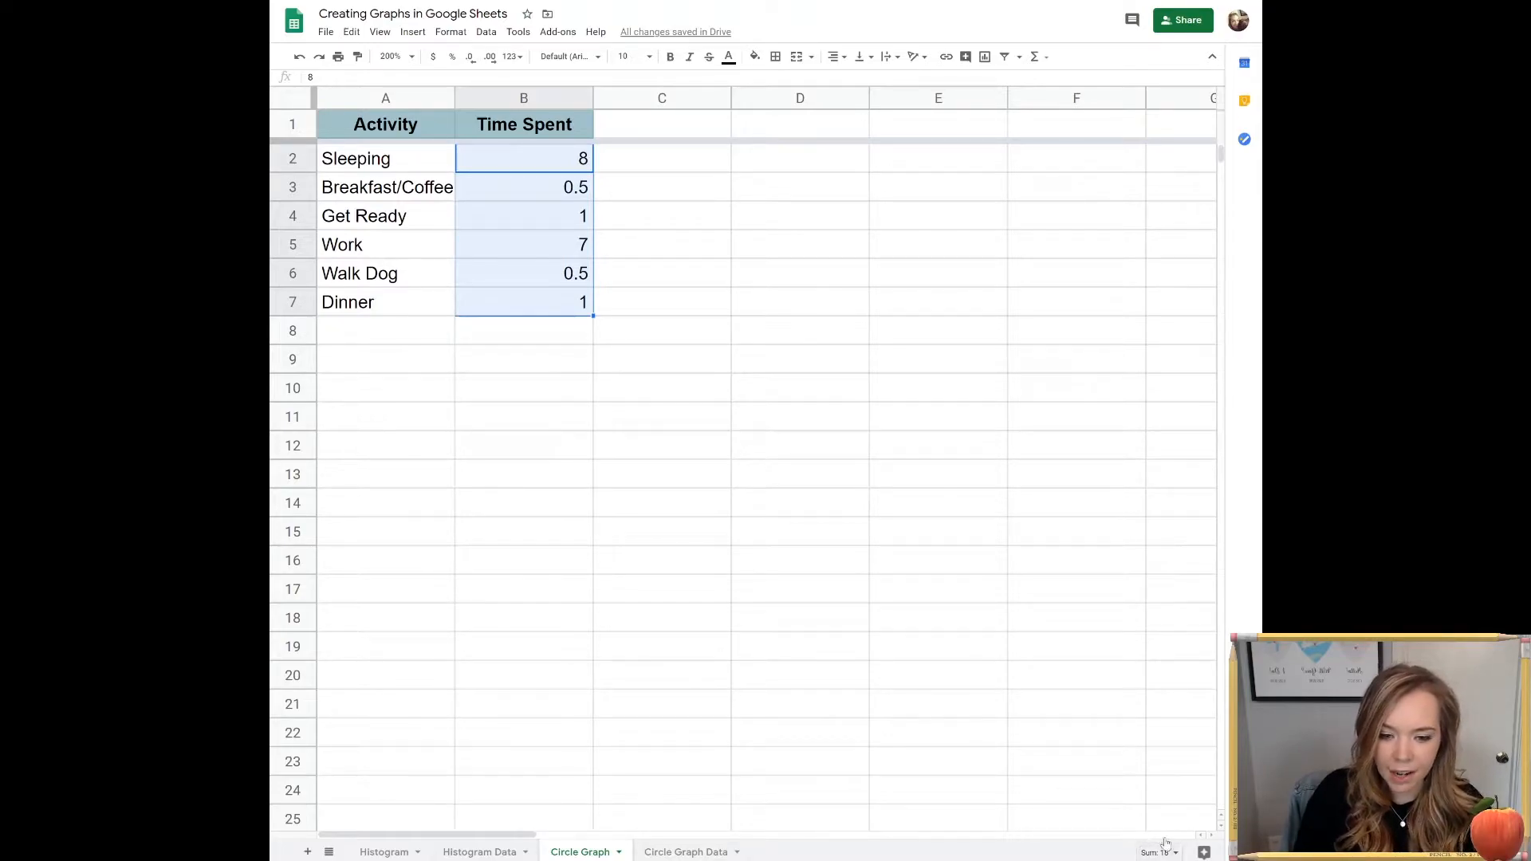
pyautogui.click(371, 344)
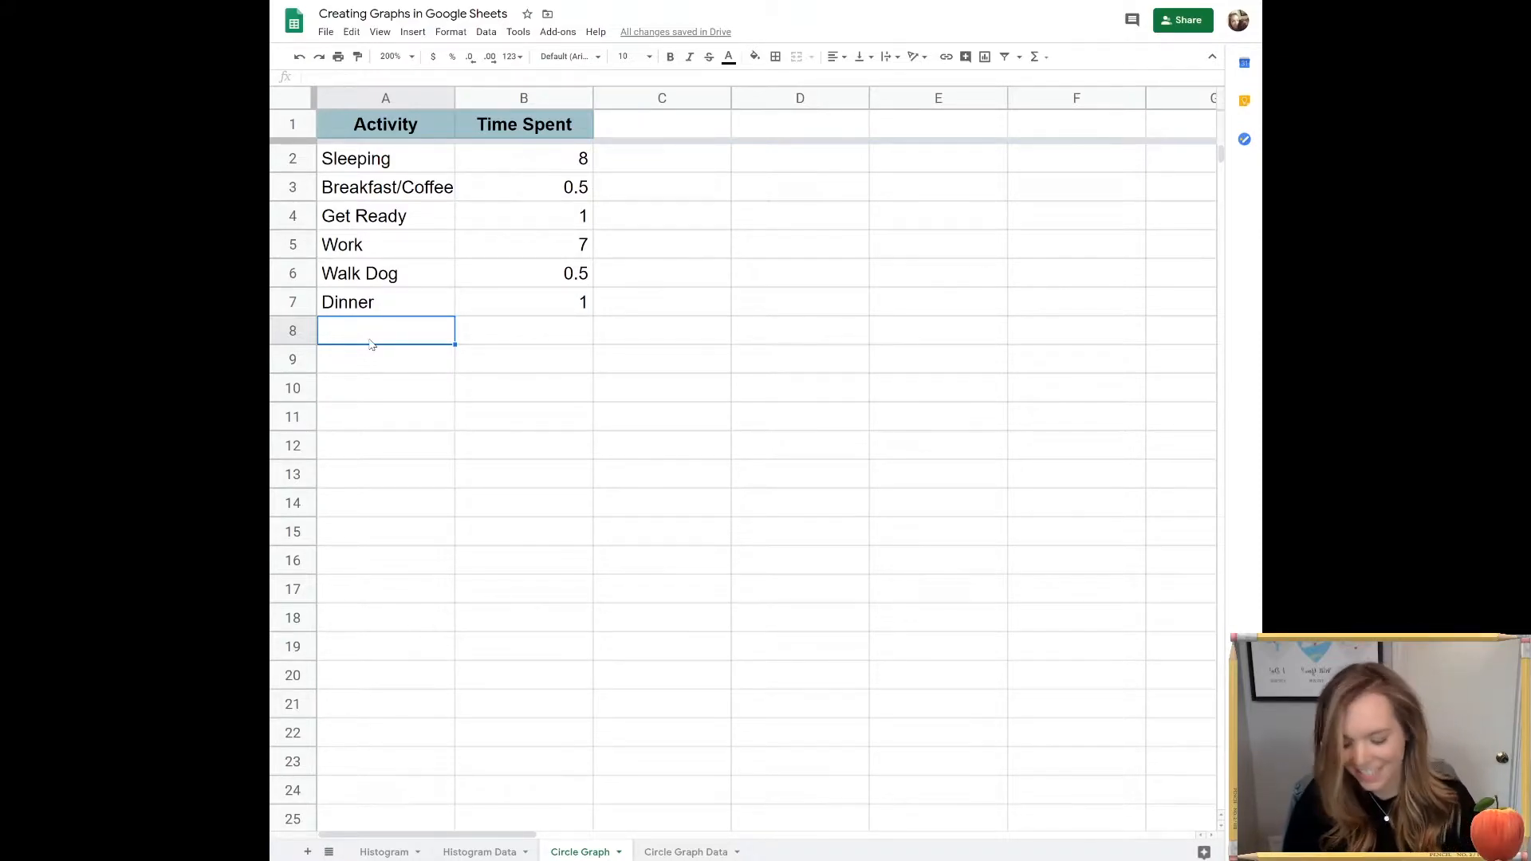
pyautogui.write('Animal Crossing')
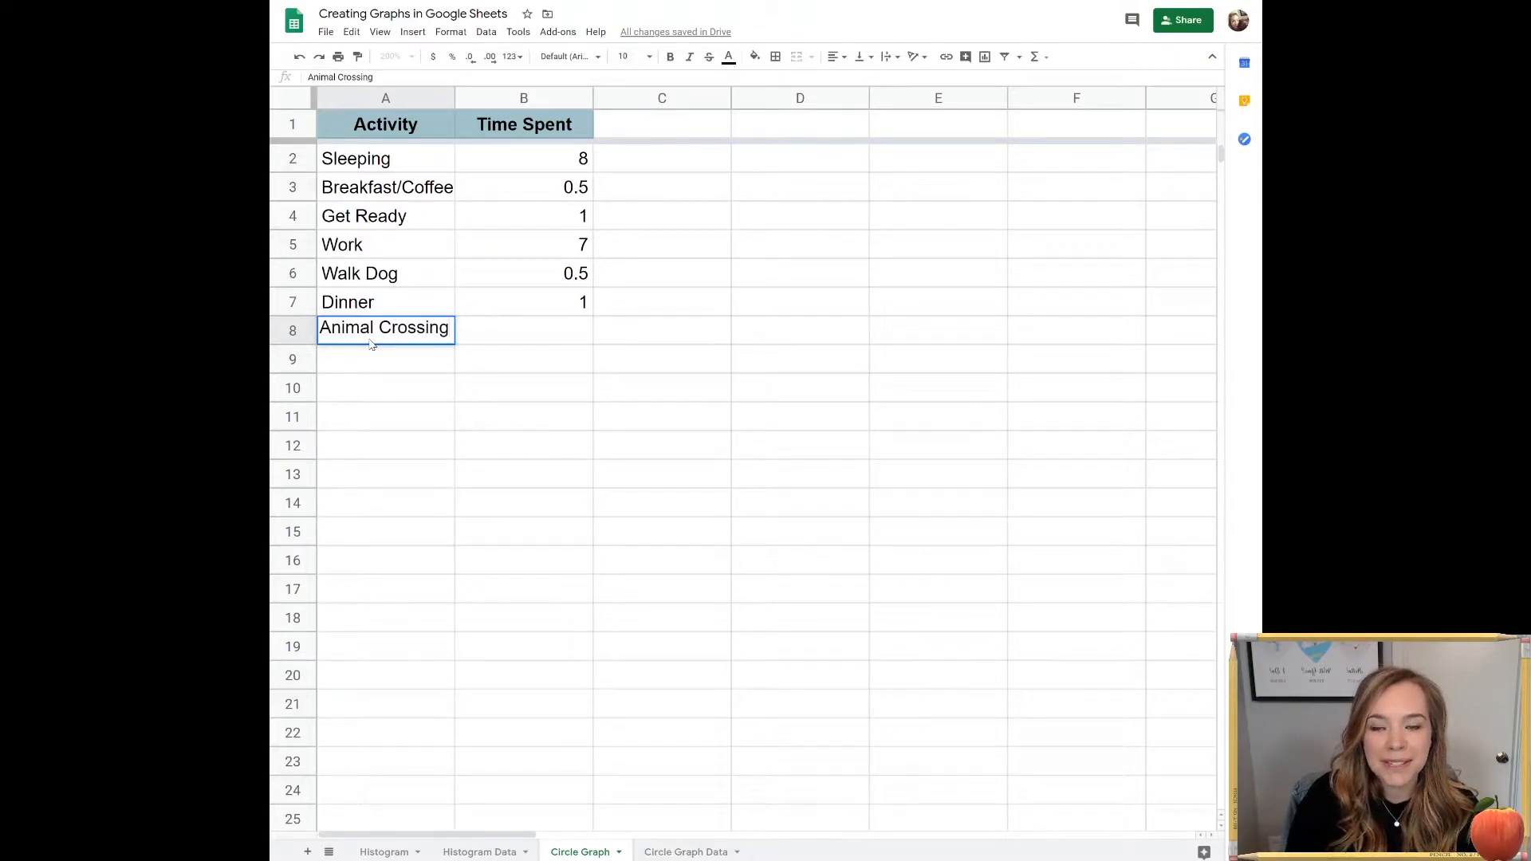
pyautogui.press('Tab')
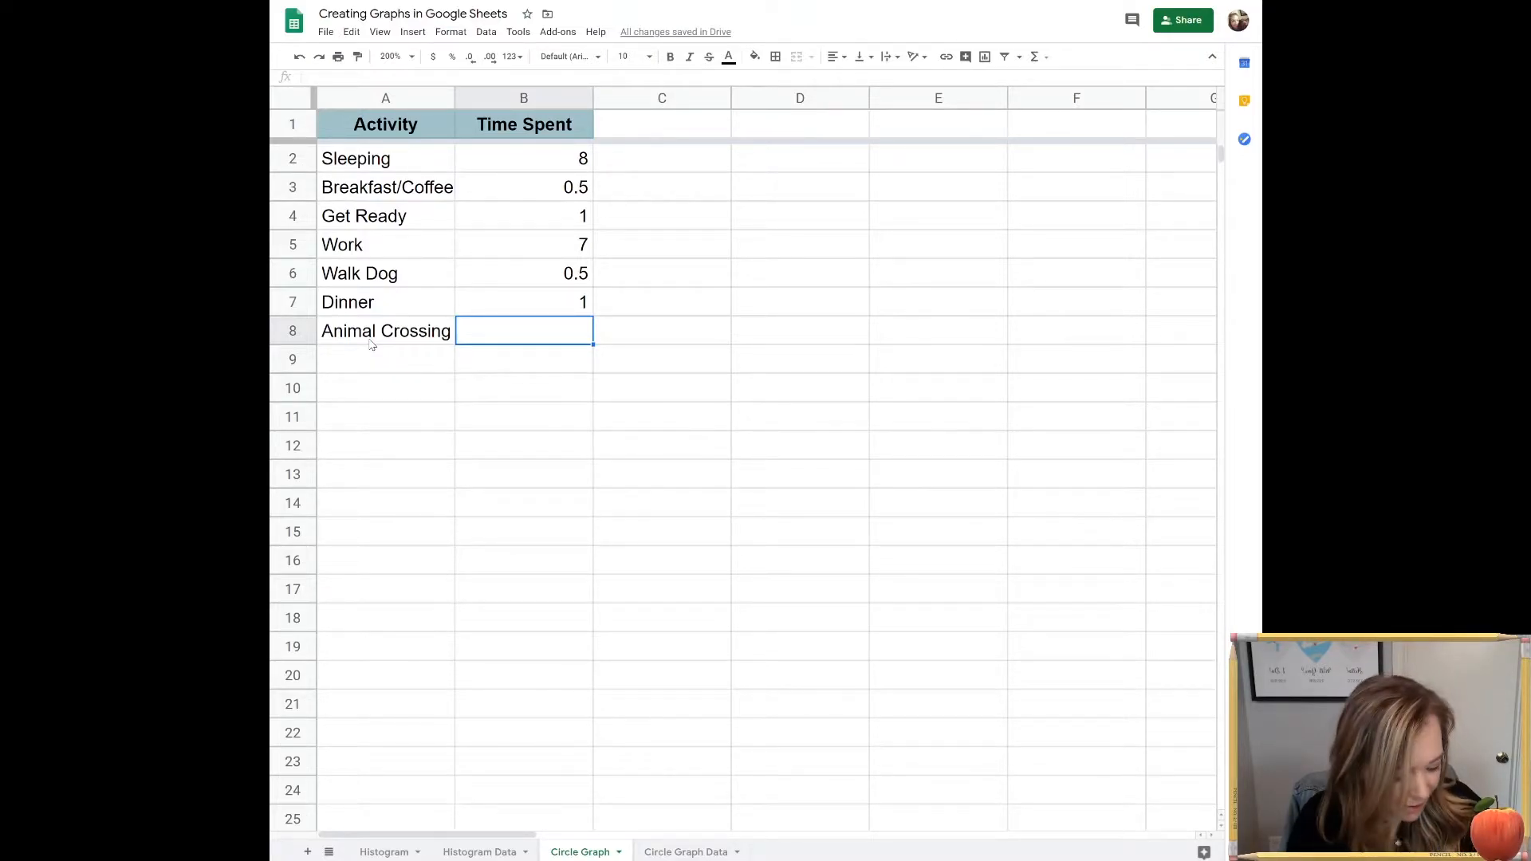
pyautogui.write('4')
pyautogui.press('Return')
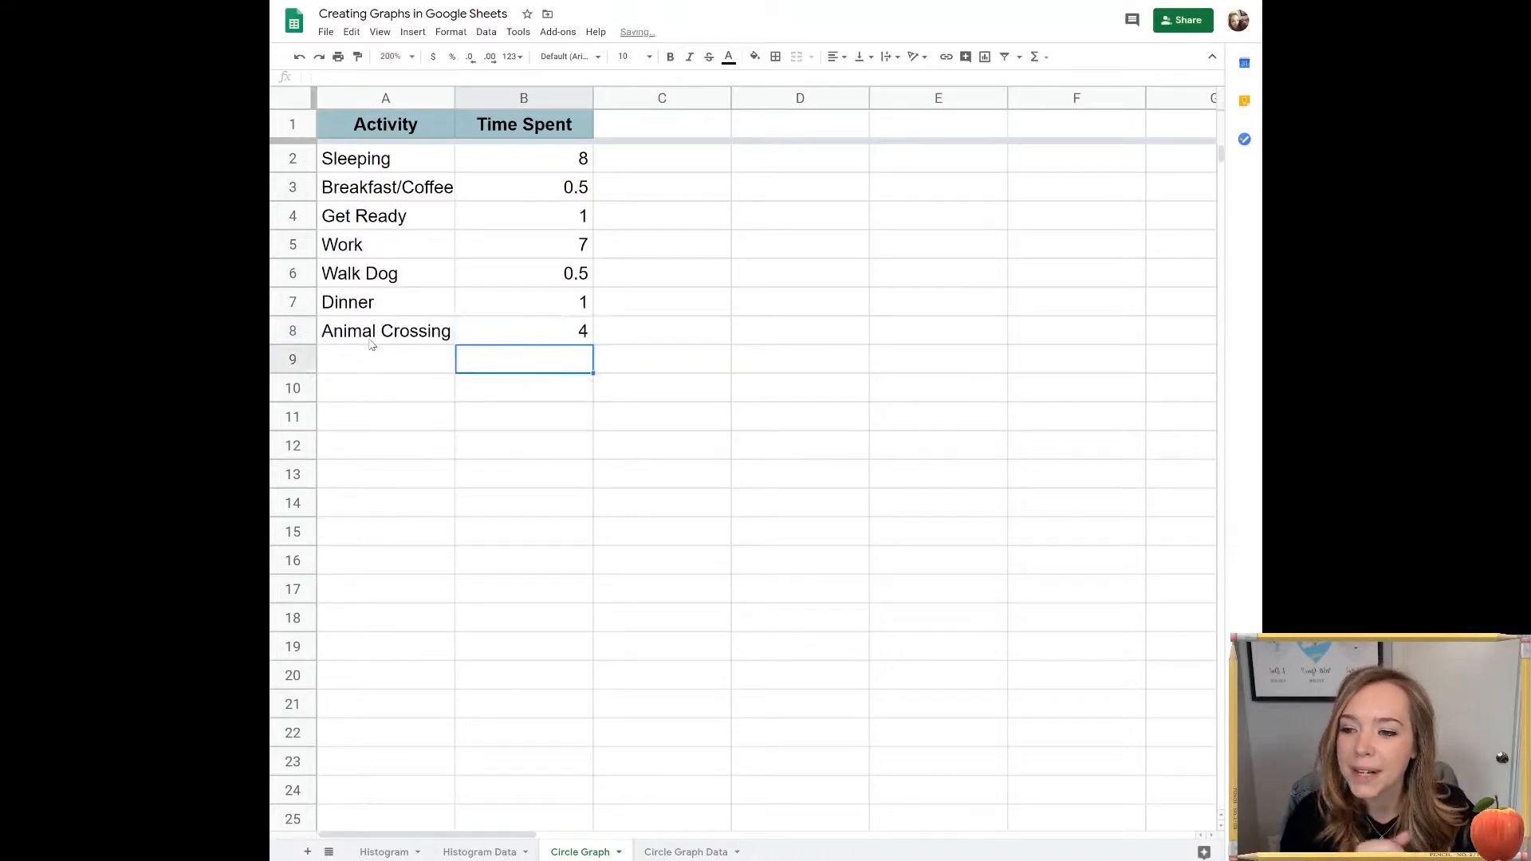
# - Fill row 9 with "Watch TV" and a time spent of 2, checking the column's sum before and after the entry
pyautogui.click(371, 352)
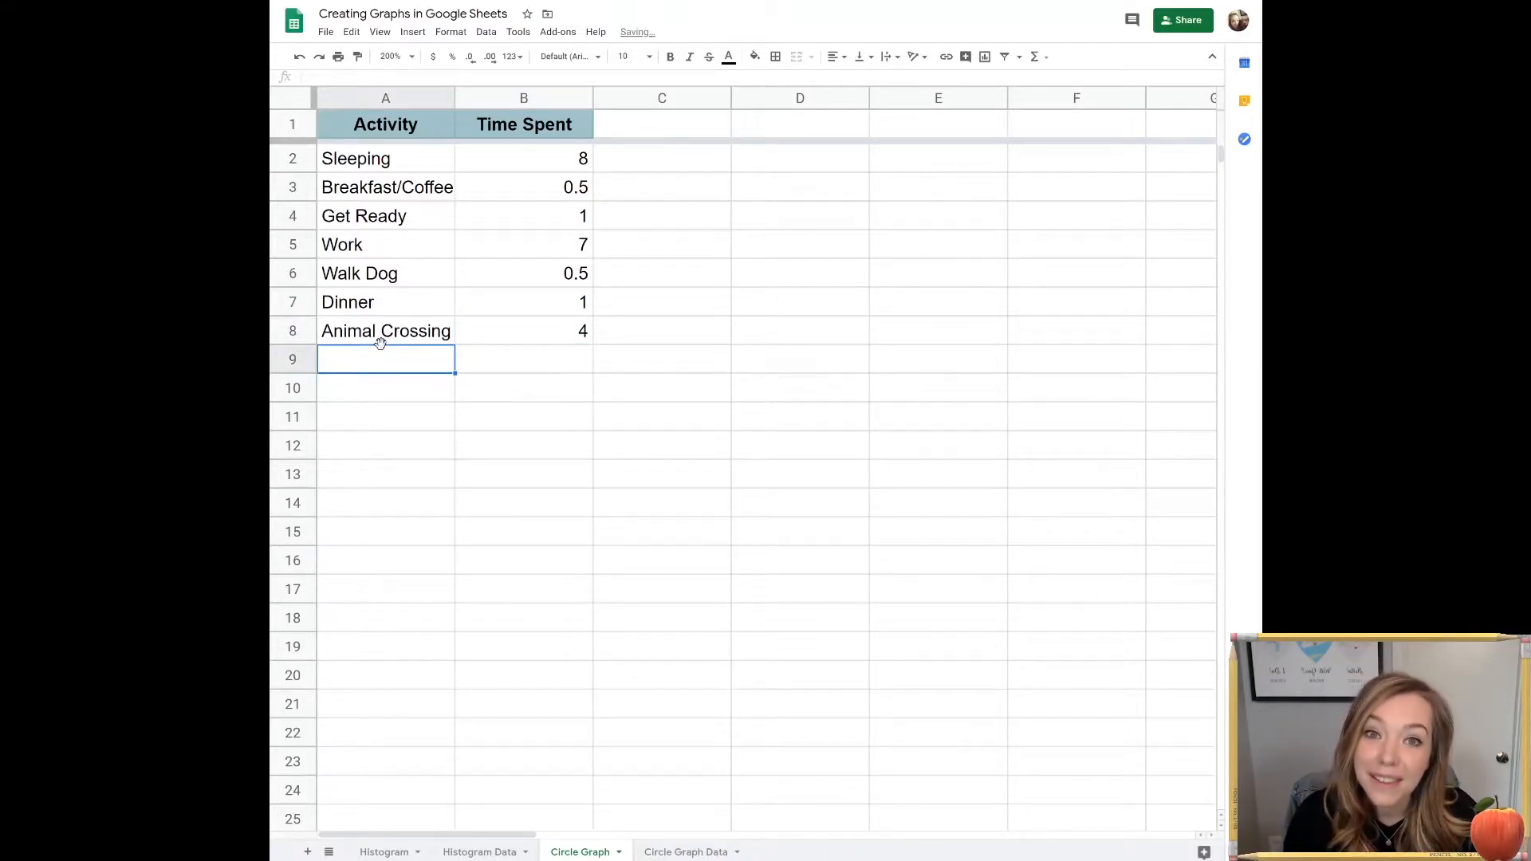
pyautogui.moveTo(516, 158); pyautogui.dragTo(579, 334)
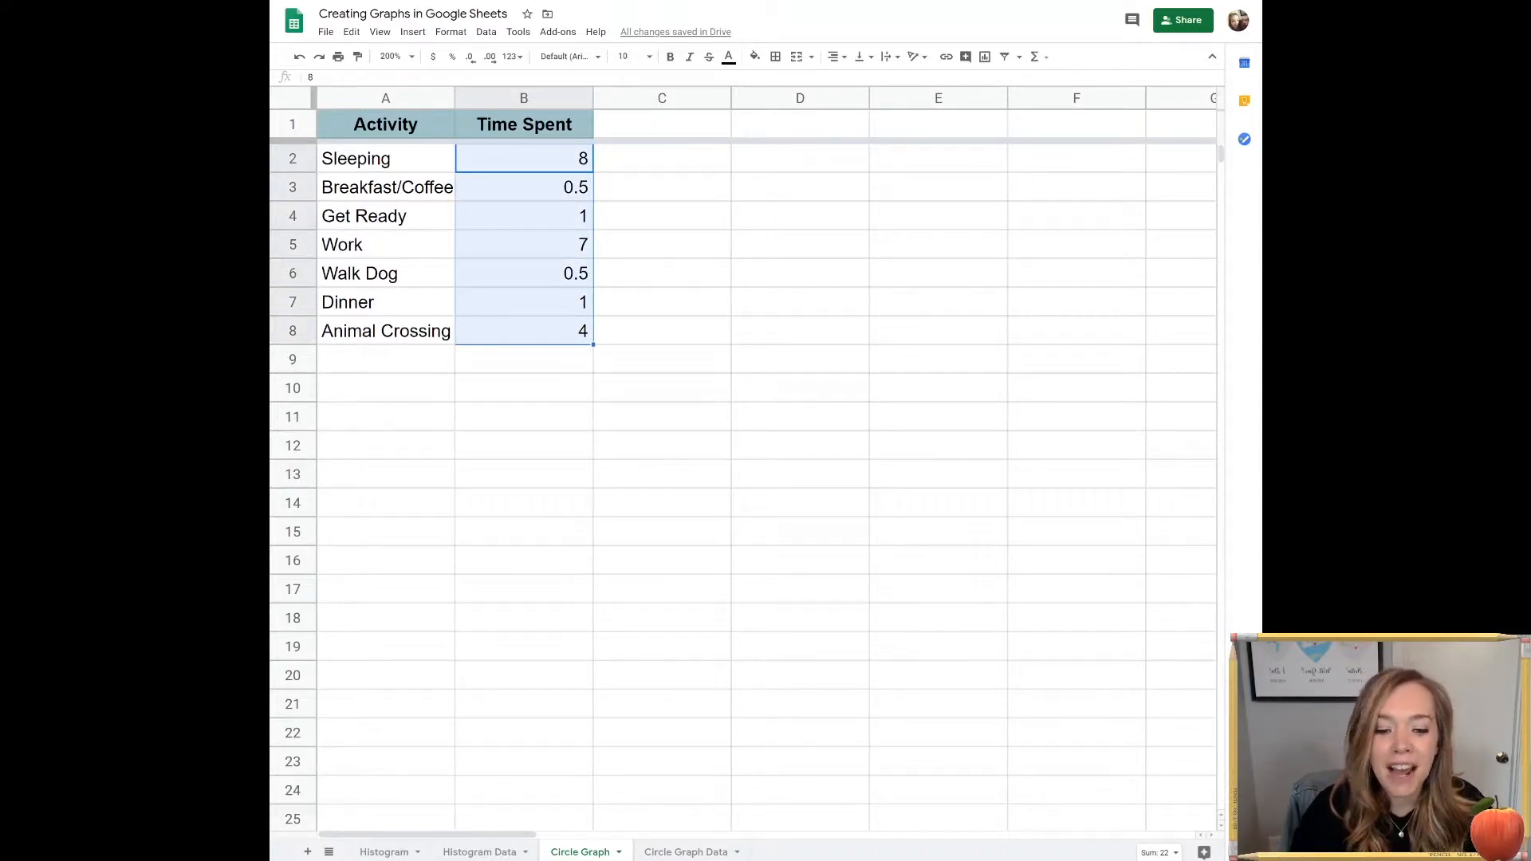
pyautogui.click(377, 373)
pyautogui.write('W')
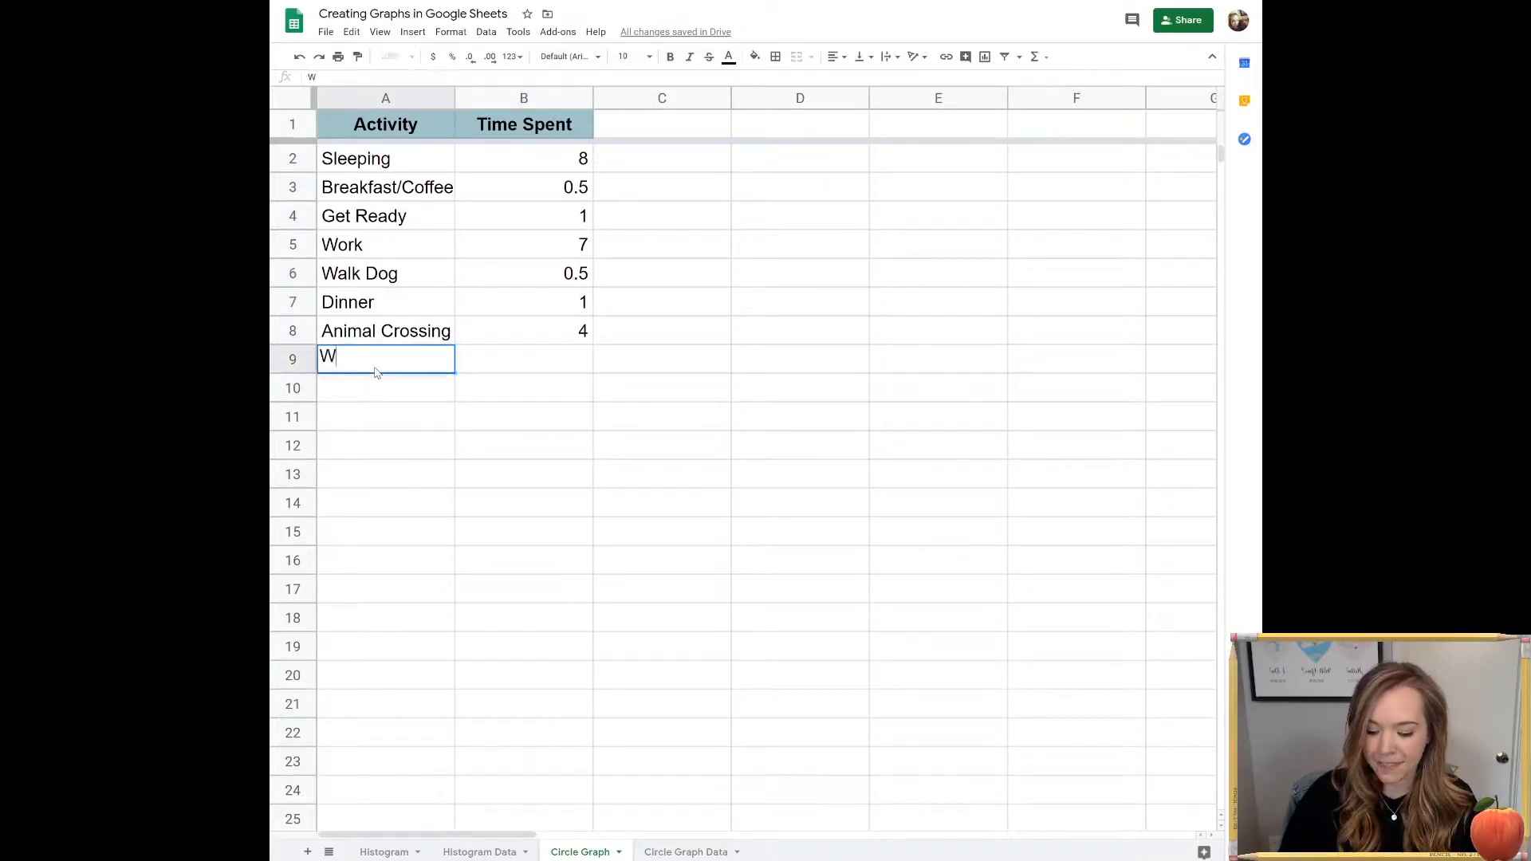
pyautogui.write('atch TV')
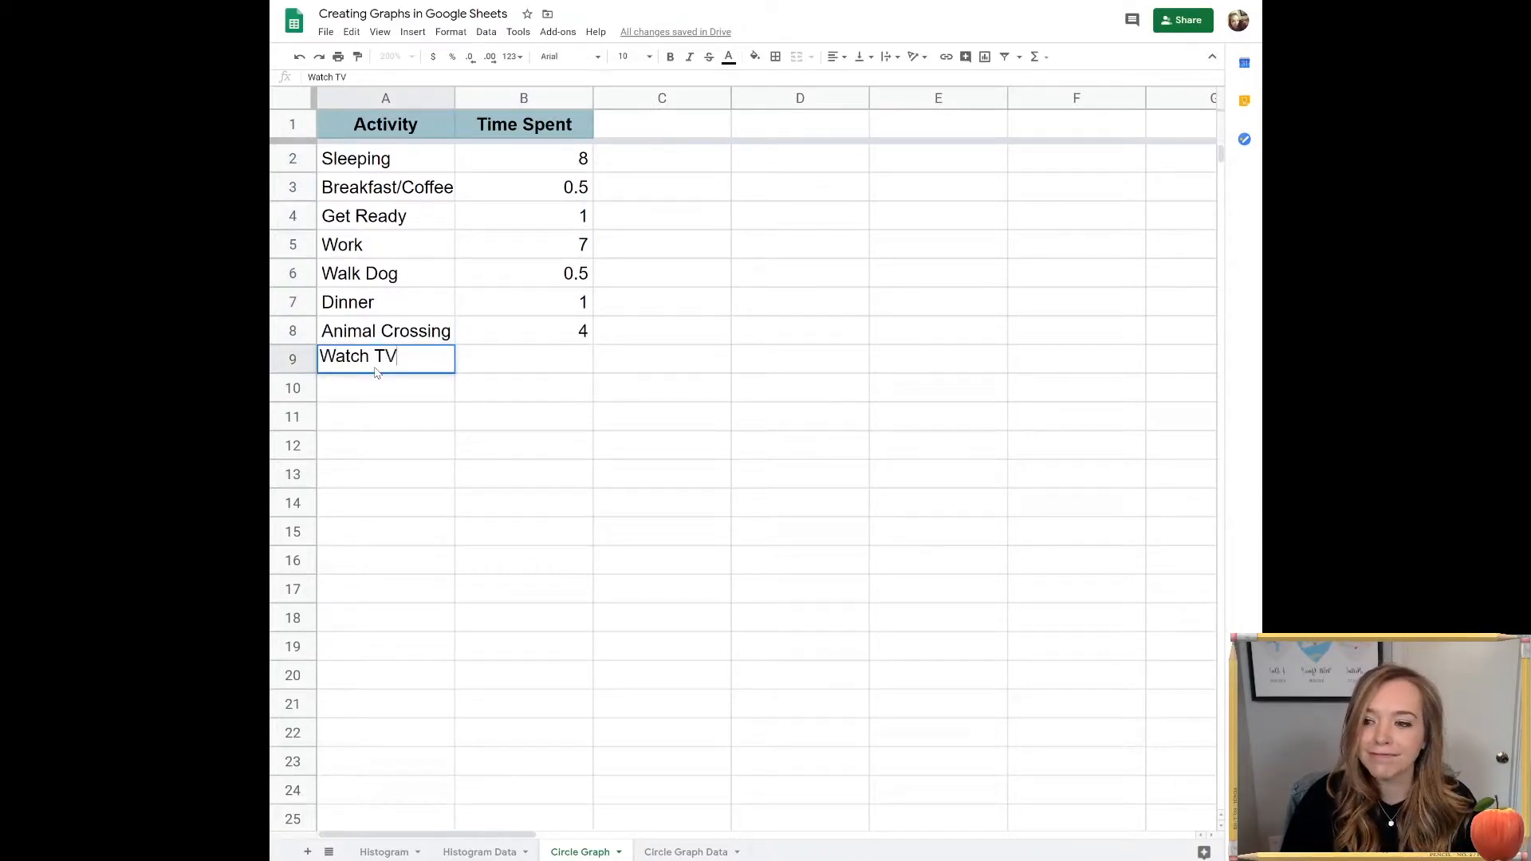
pyautogui.press('Tab')
pyautogui.write('2')
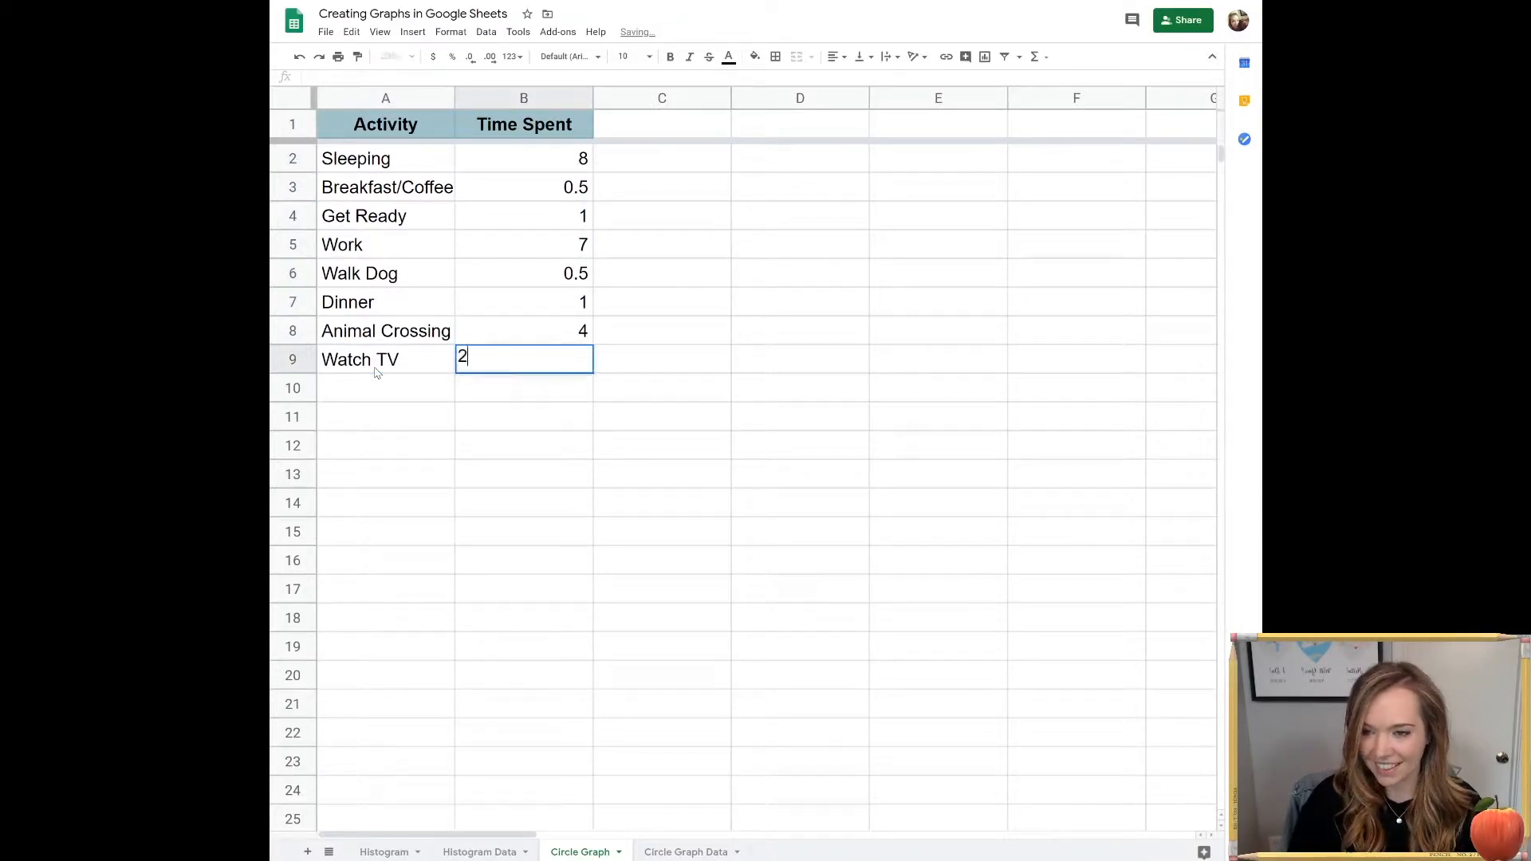
pyautogui.press('Return')
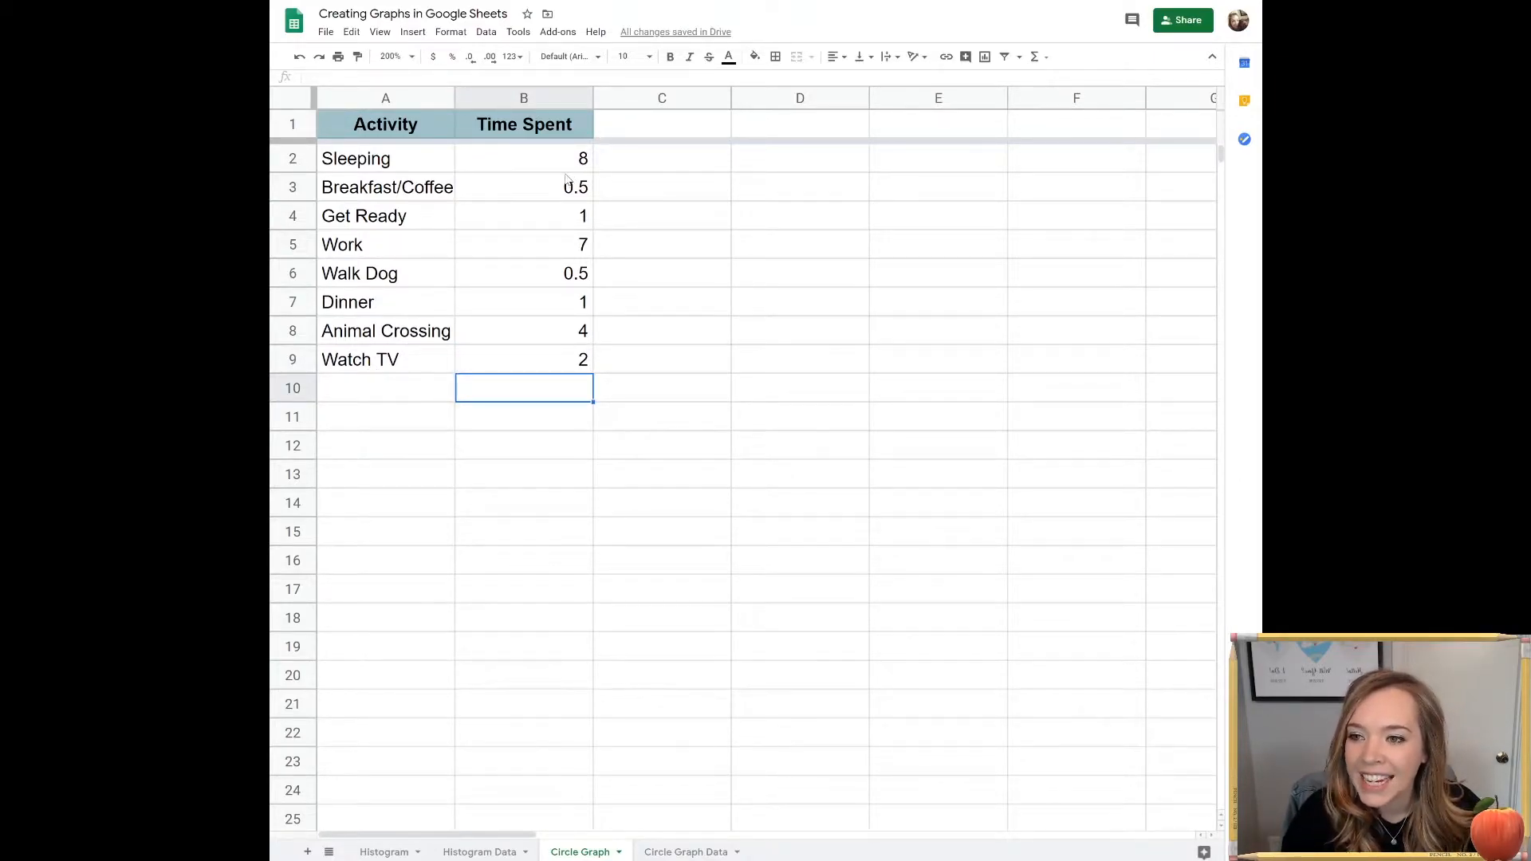
pyautogui.moveTo(555, 167); pyautogui.dragTo(587, 373)
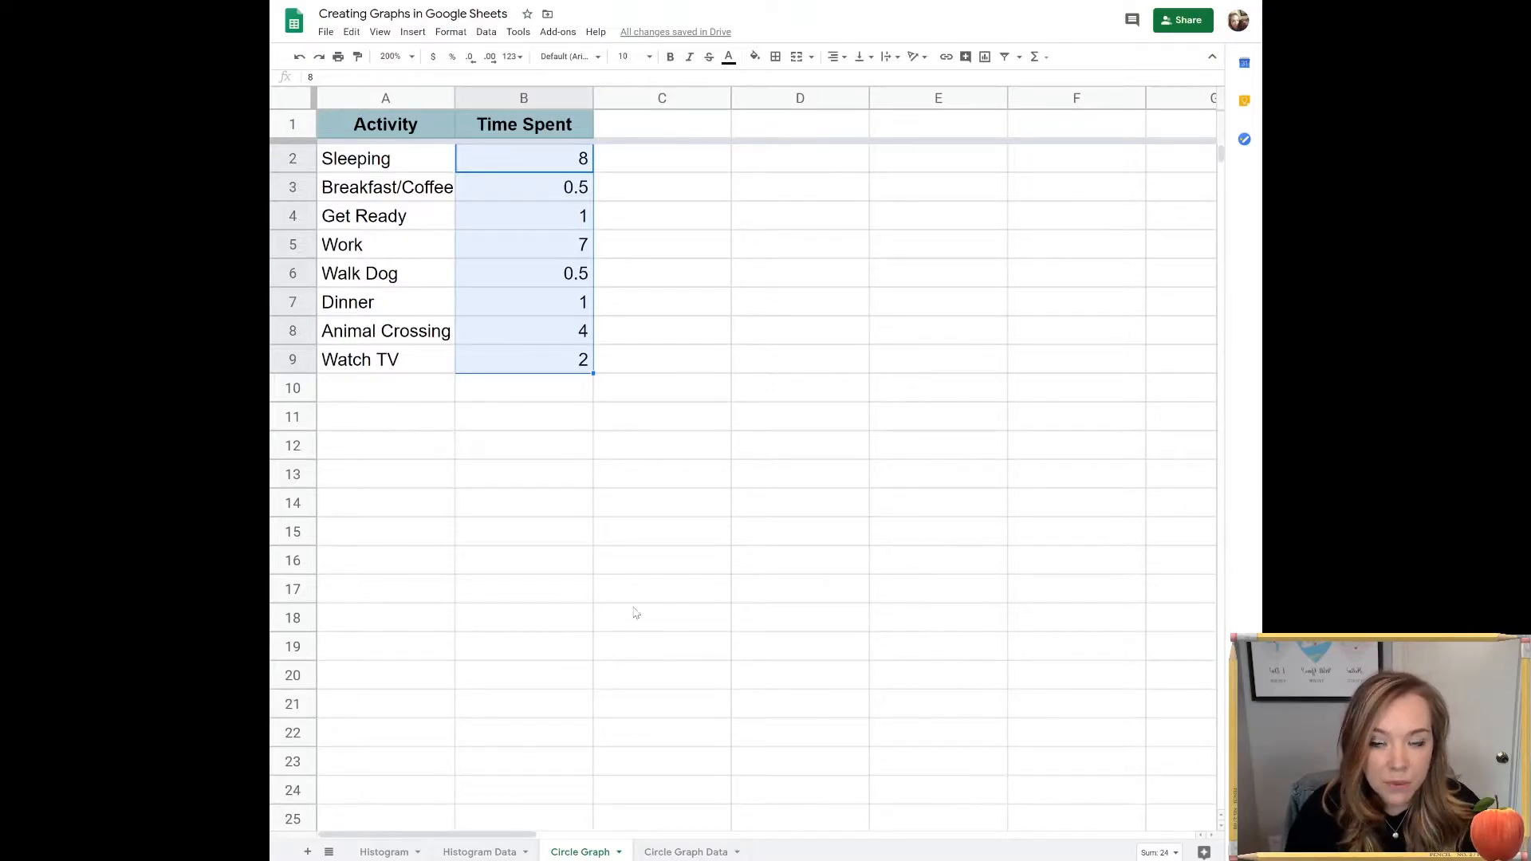
pyautogui.click(400, 397)
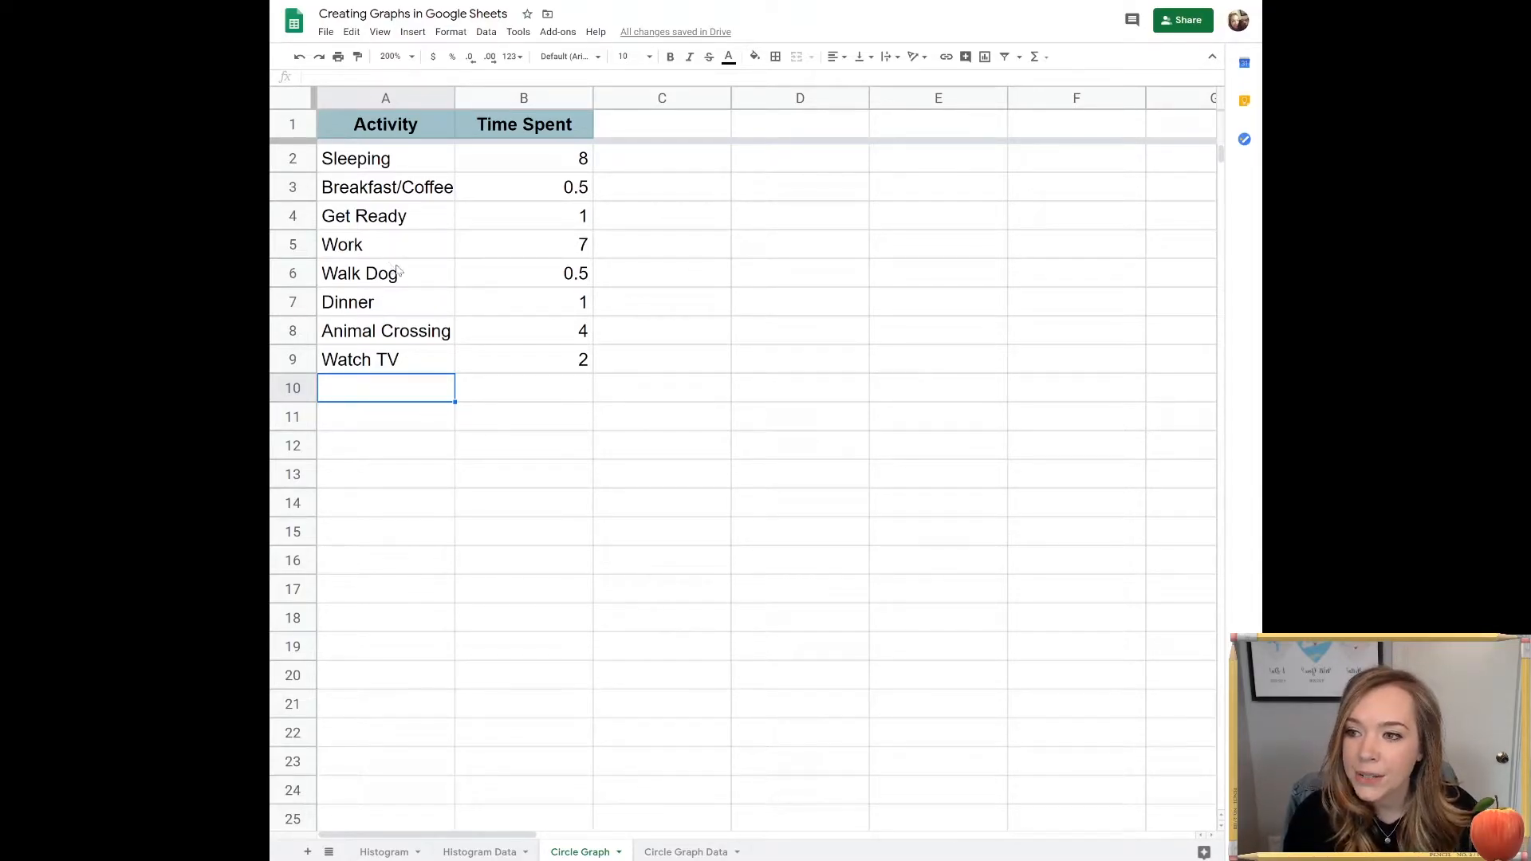
# - Insert a pie chart from the table in A1:B9 and shrink and place it below the table, across rows 11 to 23
pyautogui.click(405, 125)
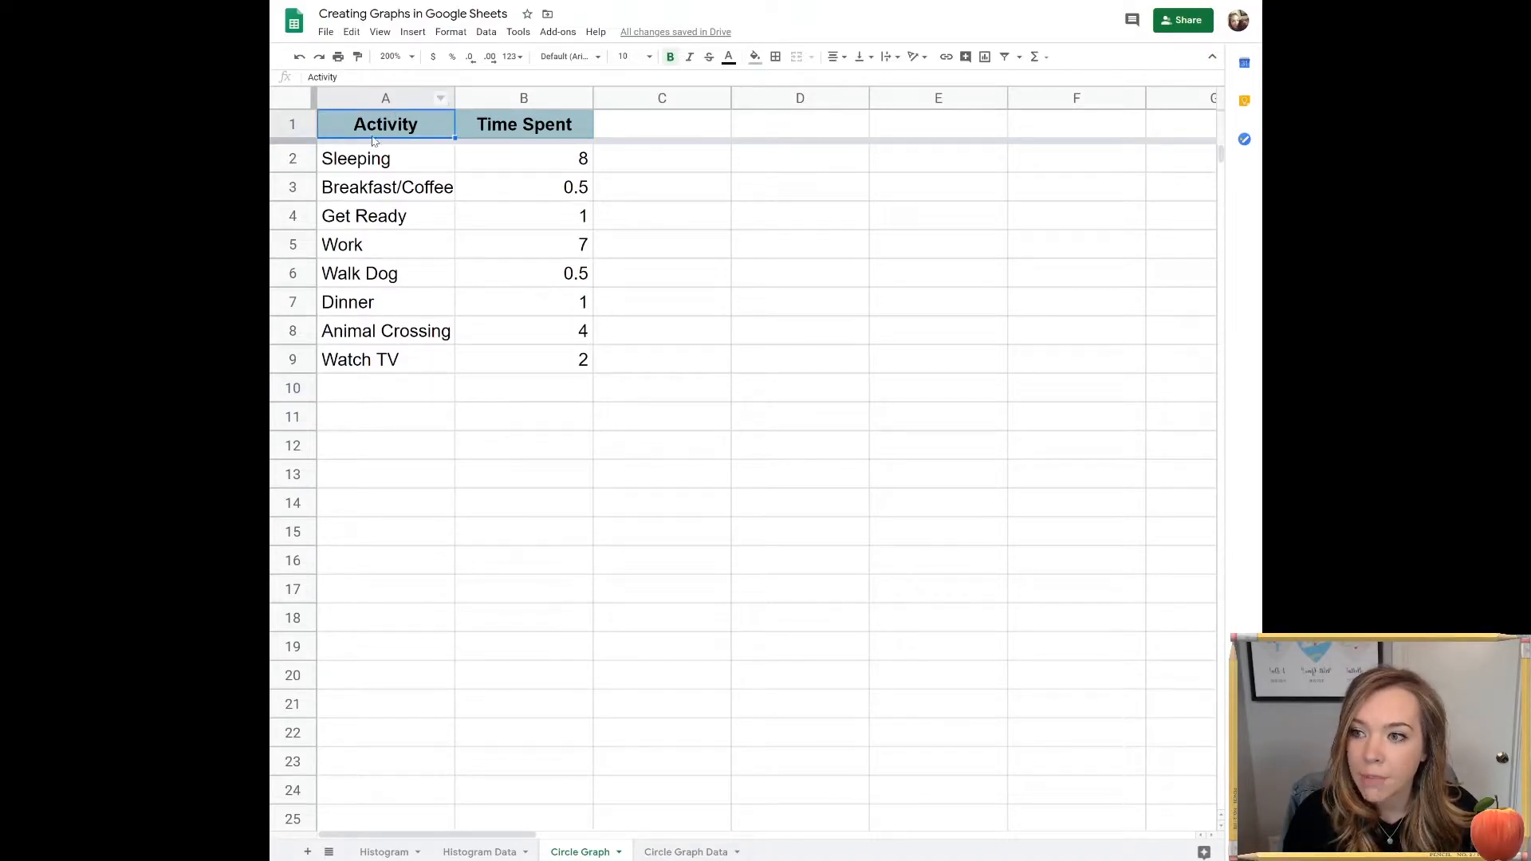
pyautogui.moveTo(425, 135); pyautogui.dragTo(540, 355)
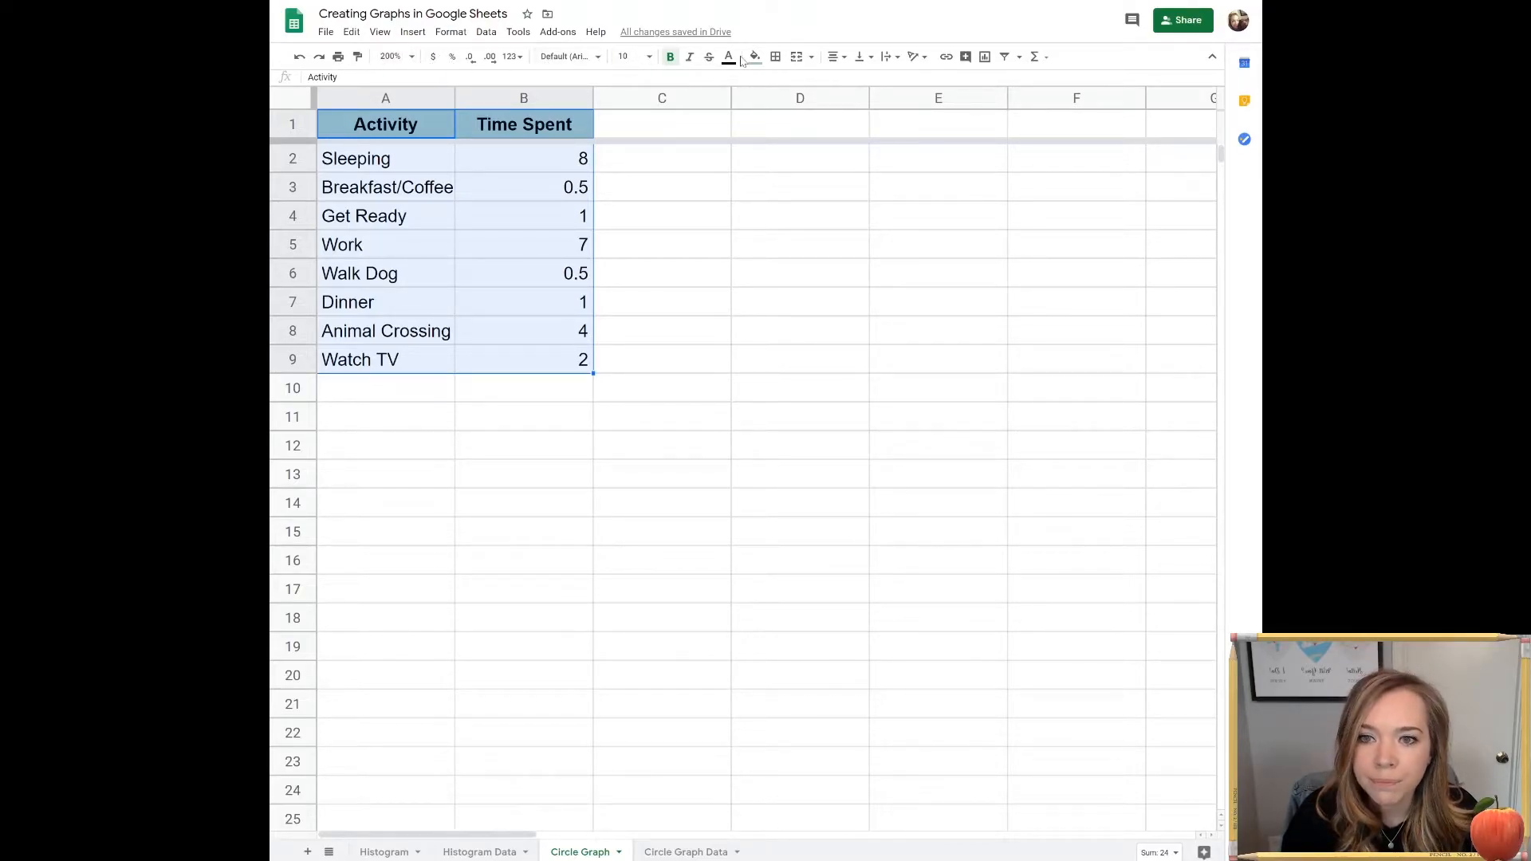
pyautogui.click(985, 57)
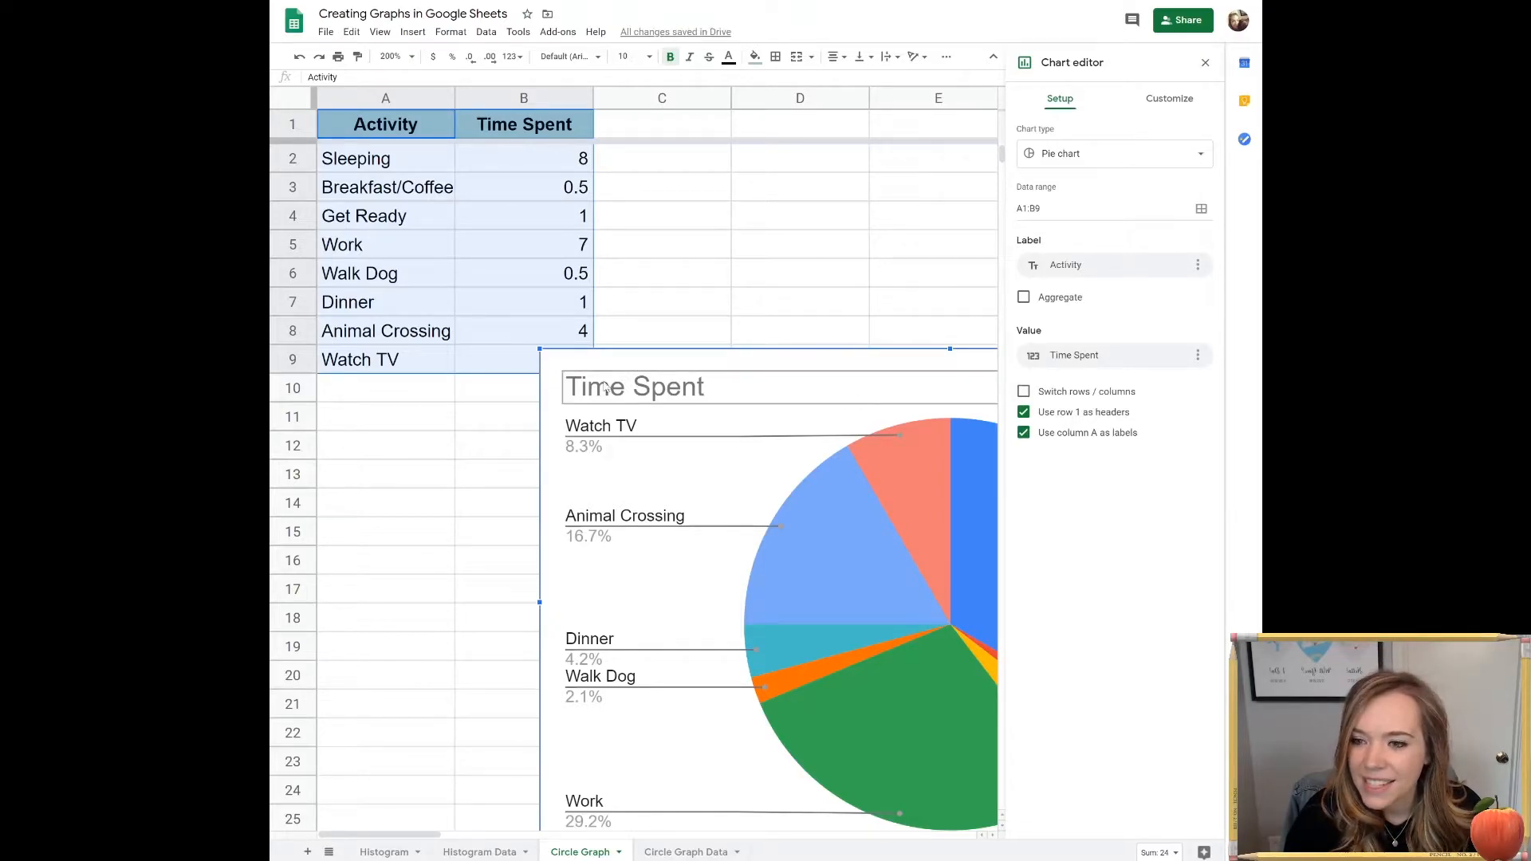
pyautogui.moveTo(540, 348); pyautogui.dragTo(586, 376)
pyautogui.moveTo(715, 423); pyautogui.dragTo(458, 413)
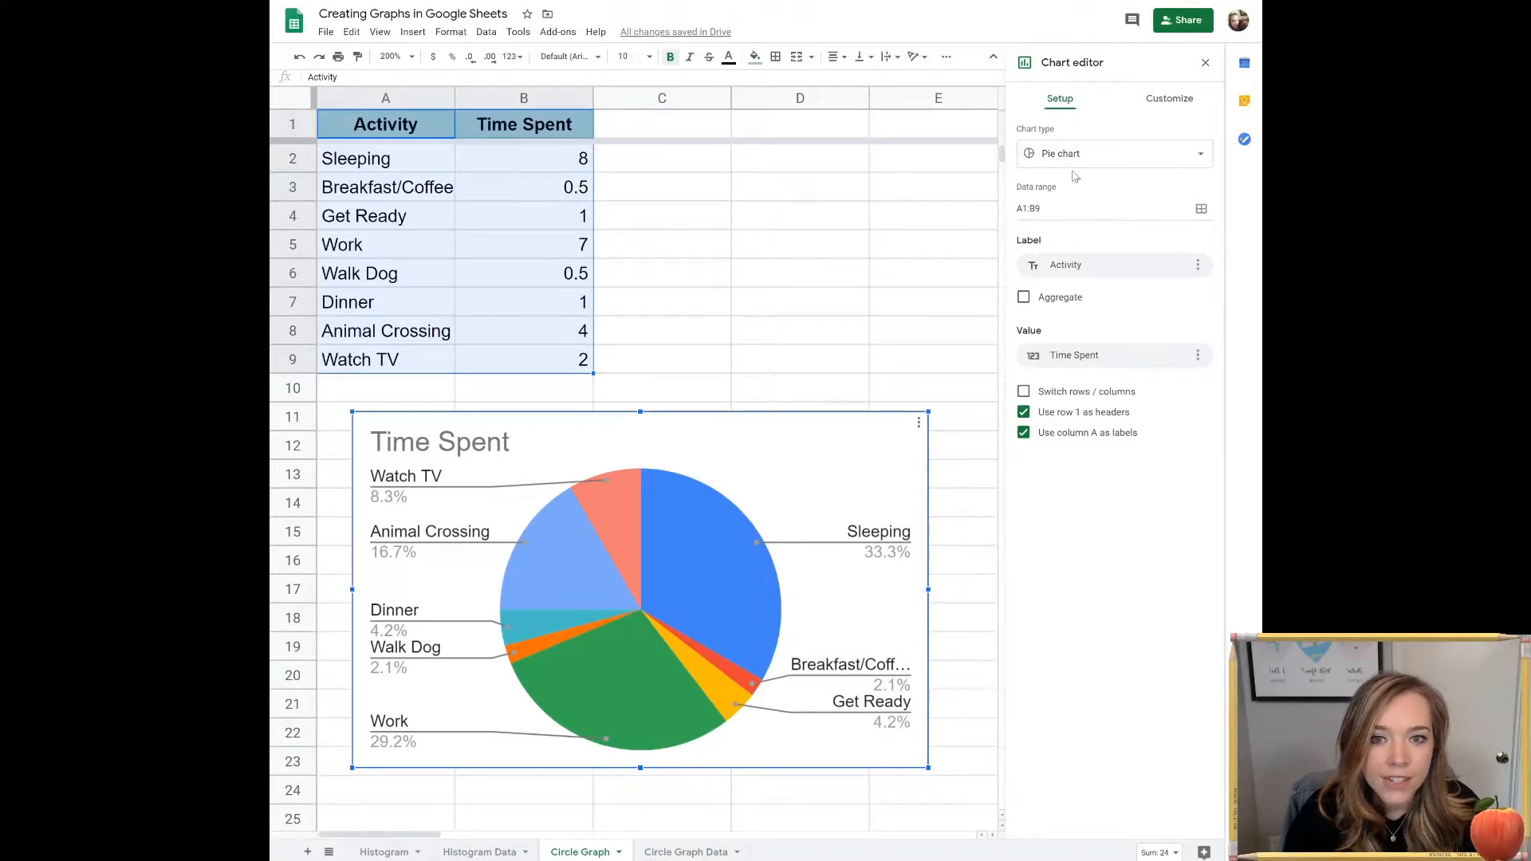
# - Try the suggested bar chart type for the chart and switch back to the pie chart
pyautogui.click(1200, 157)
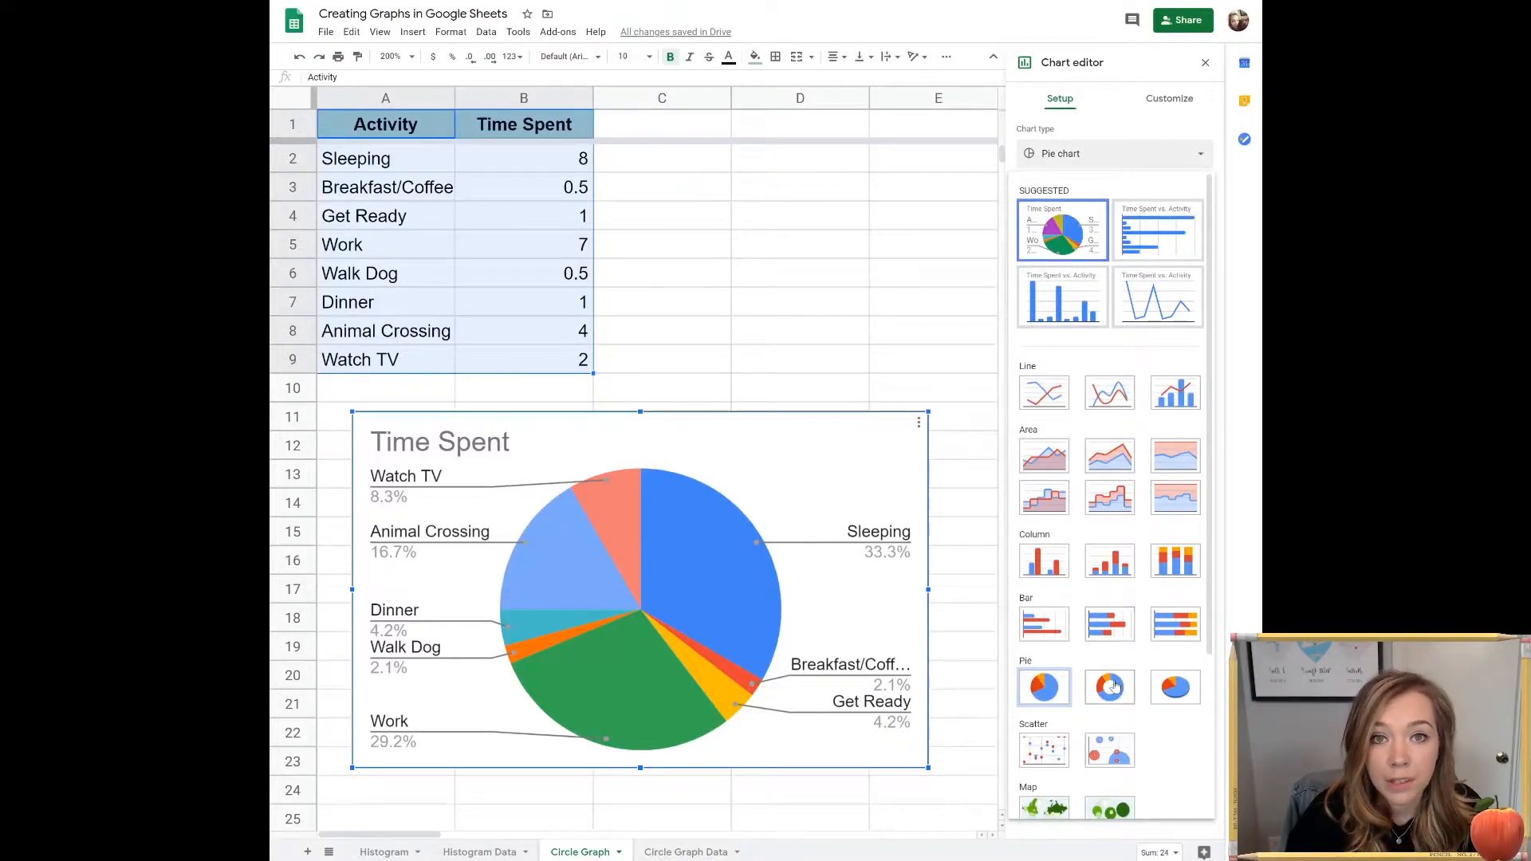
pyautogui.click(1146, 236)
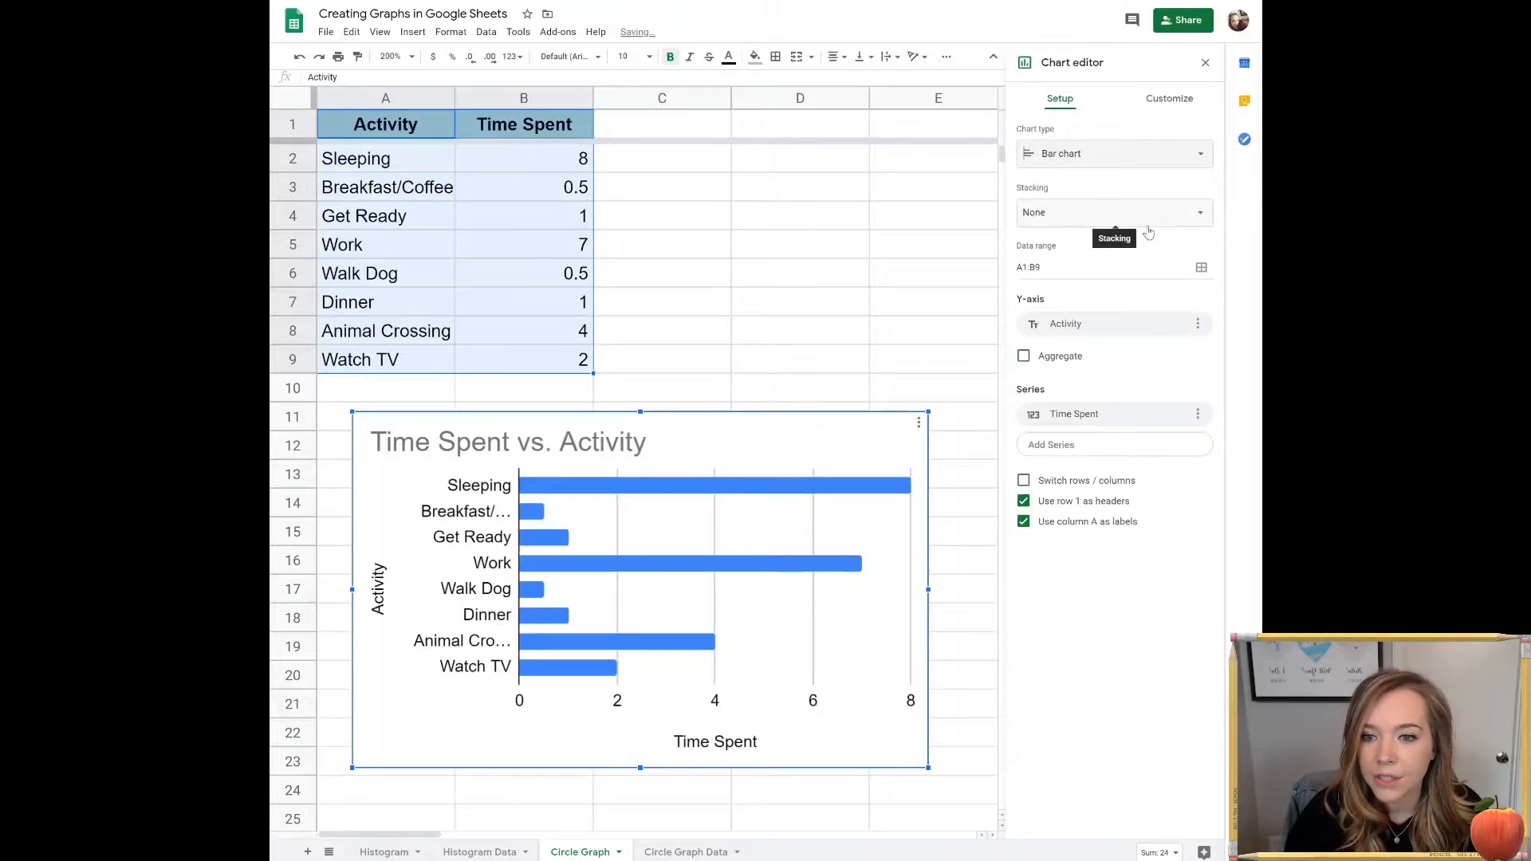
pyautogui.click(1164, 154)
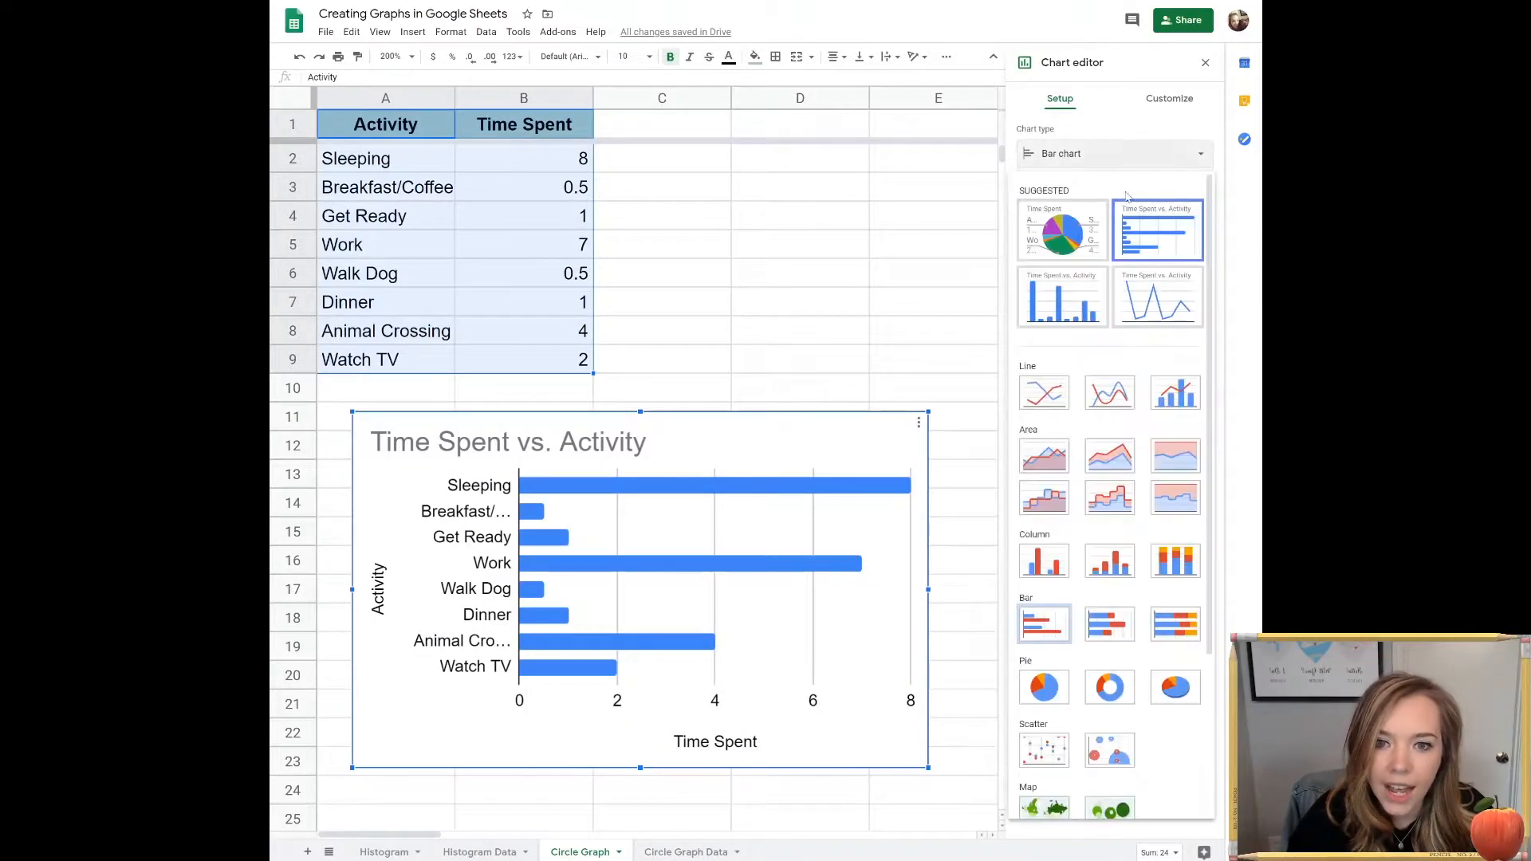
pyautogui.click(1077, 242)
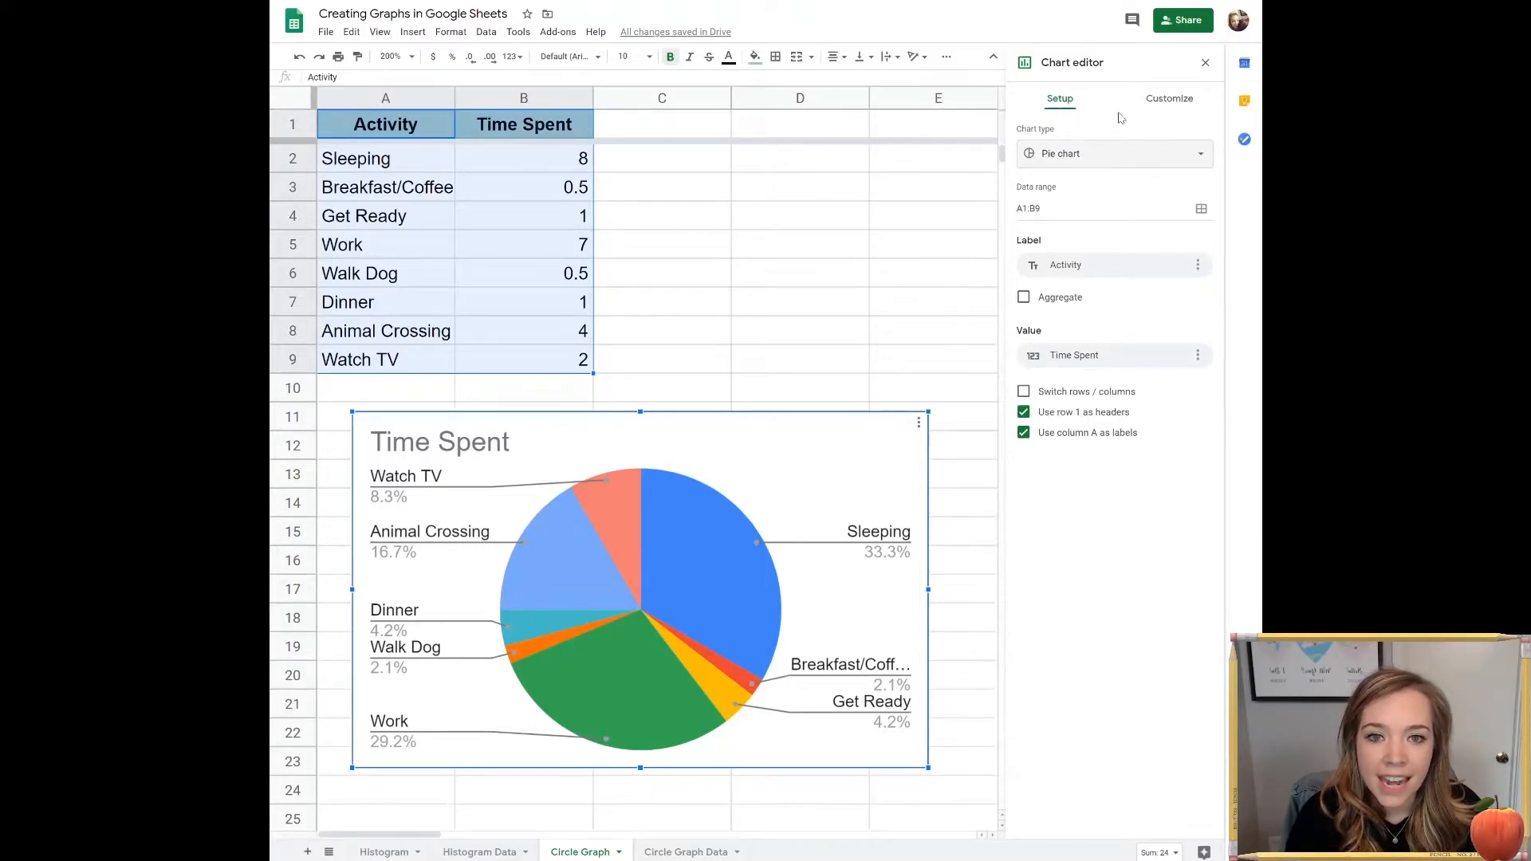
# - Set the pie chart's background color to black in the chart style settings
pyautogui.click(1170, 99)
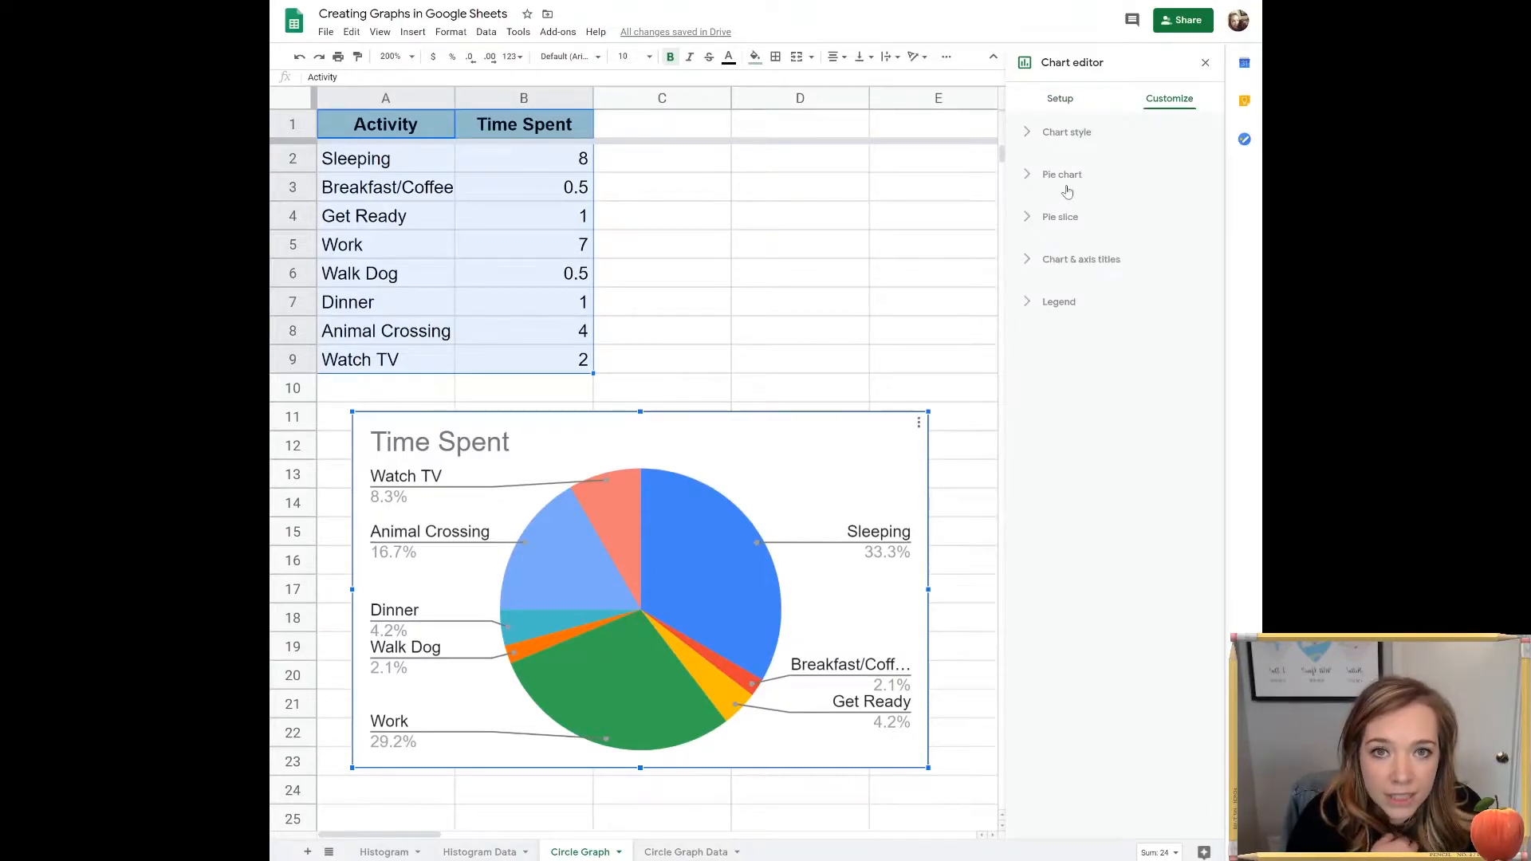
pyautogui.click(1056, 137)
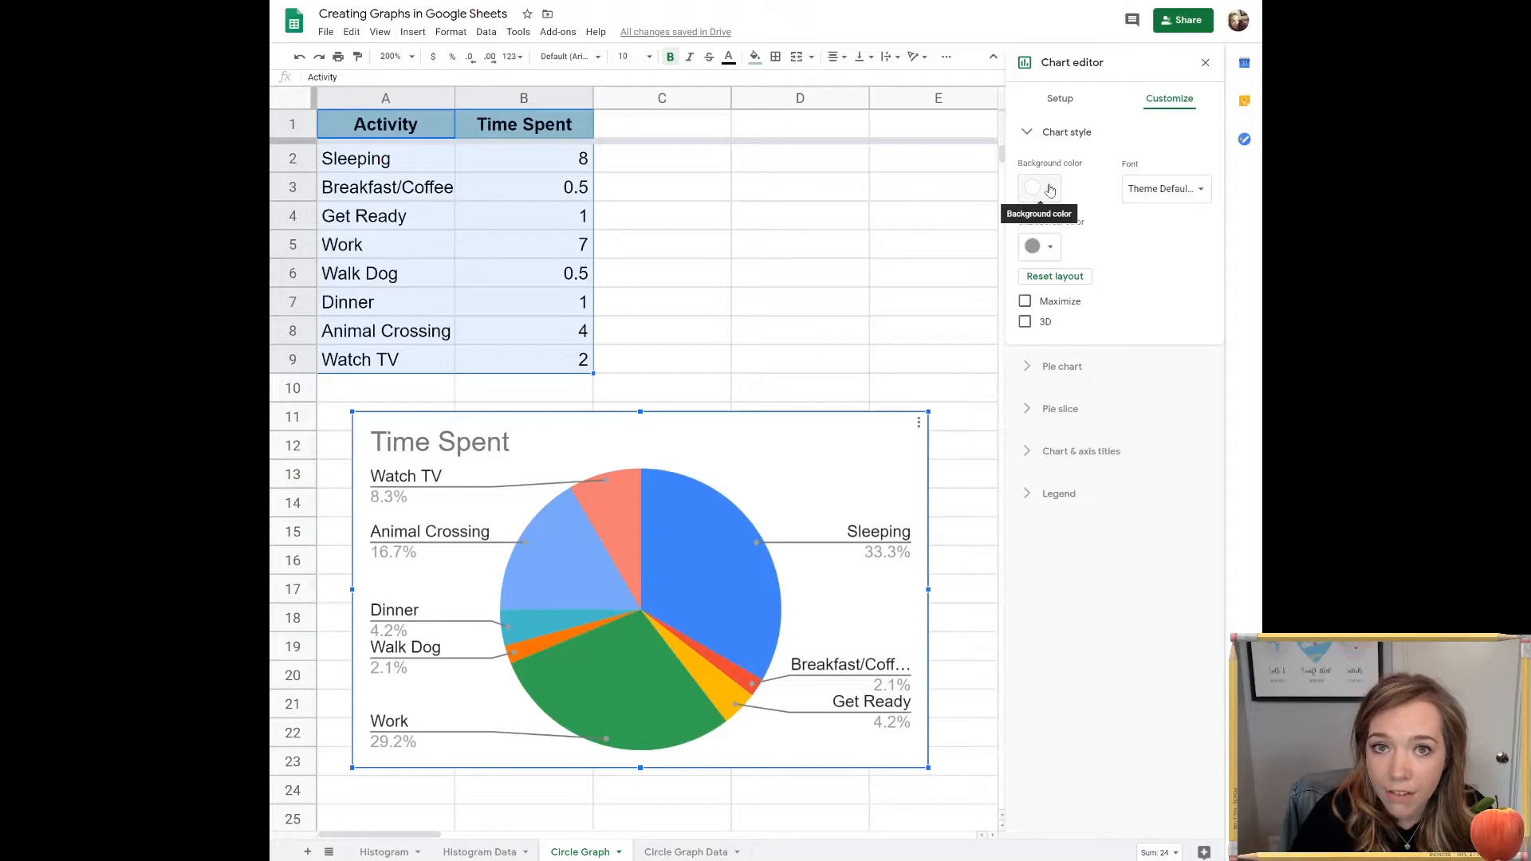
pyautogui.click(1049, 190)
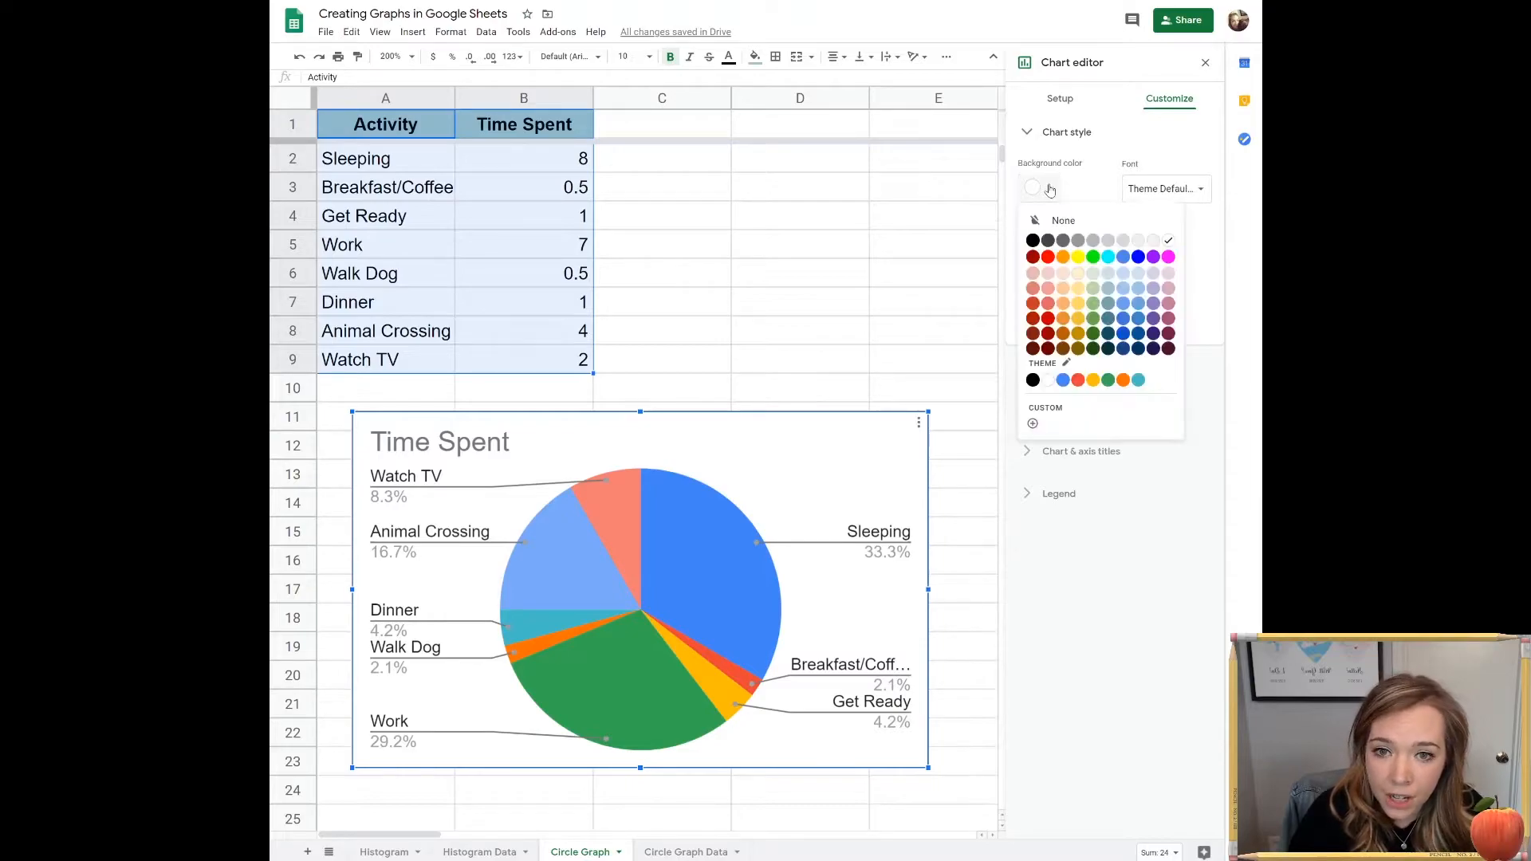
pyautogui.click(1033, 241)
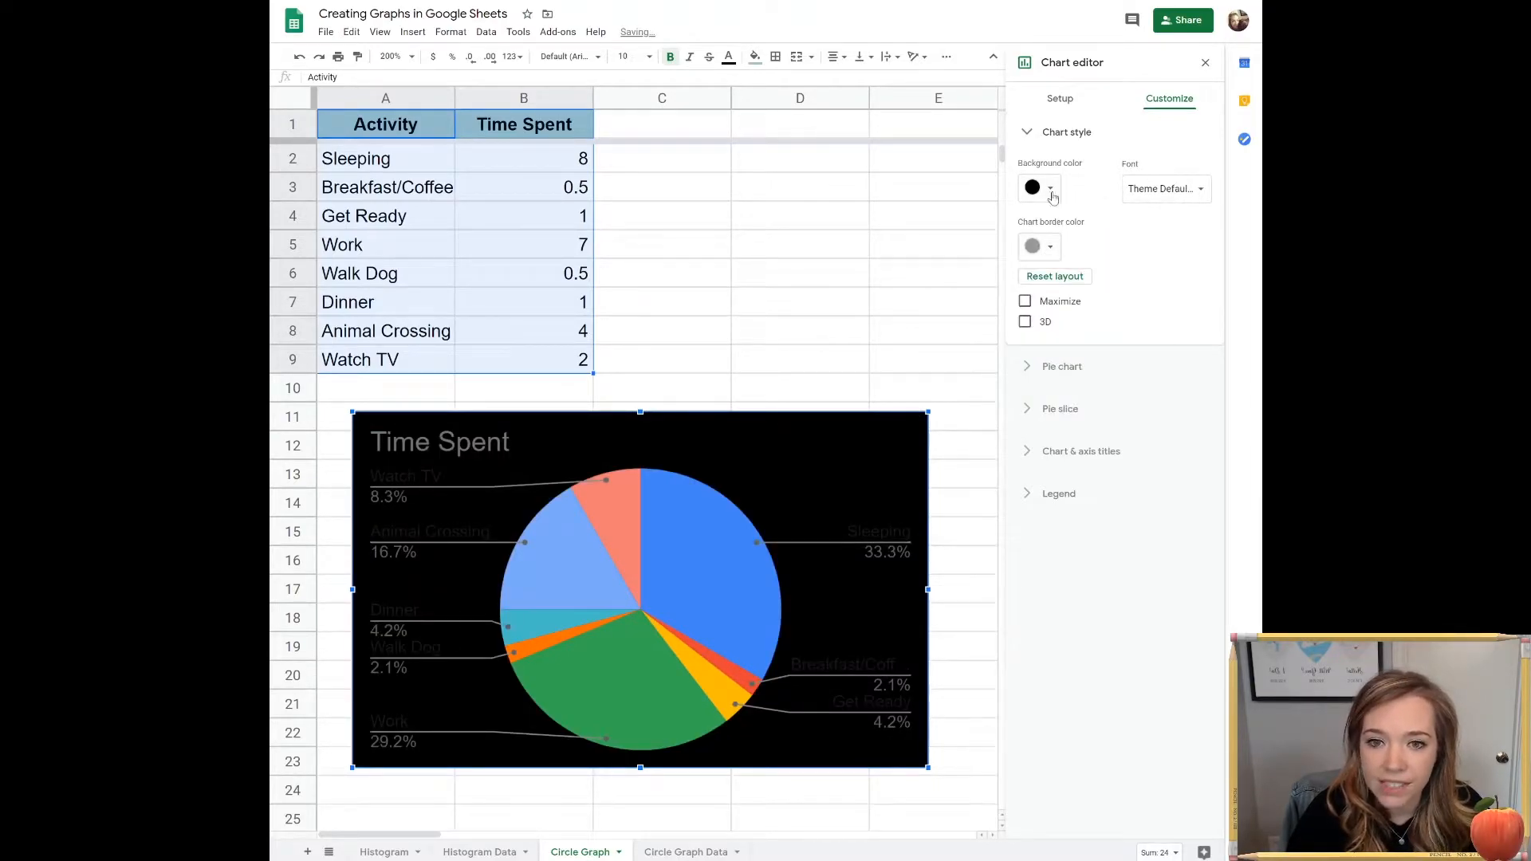
# - Remove the pie chart's black background by choosing None, and set the background color to white
pyautogui.click(1052, 192)
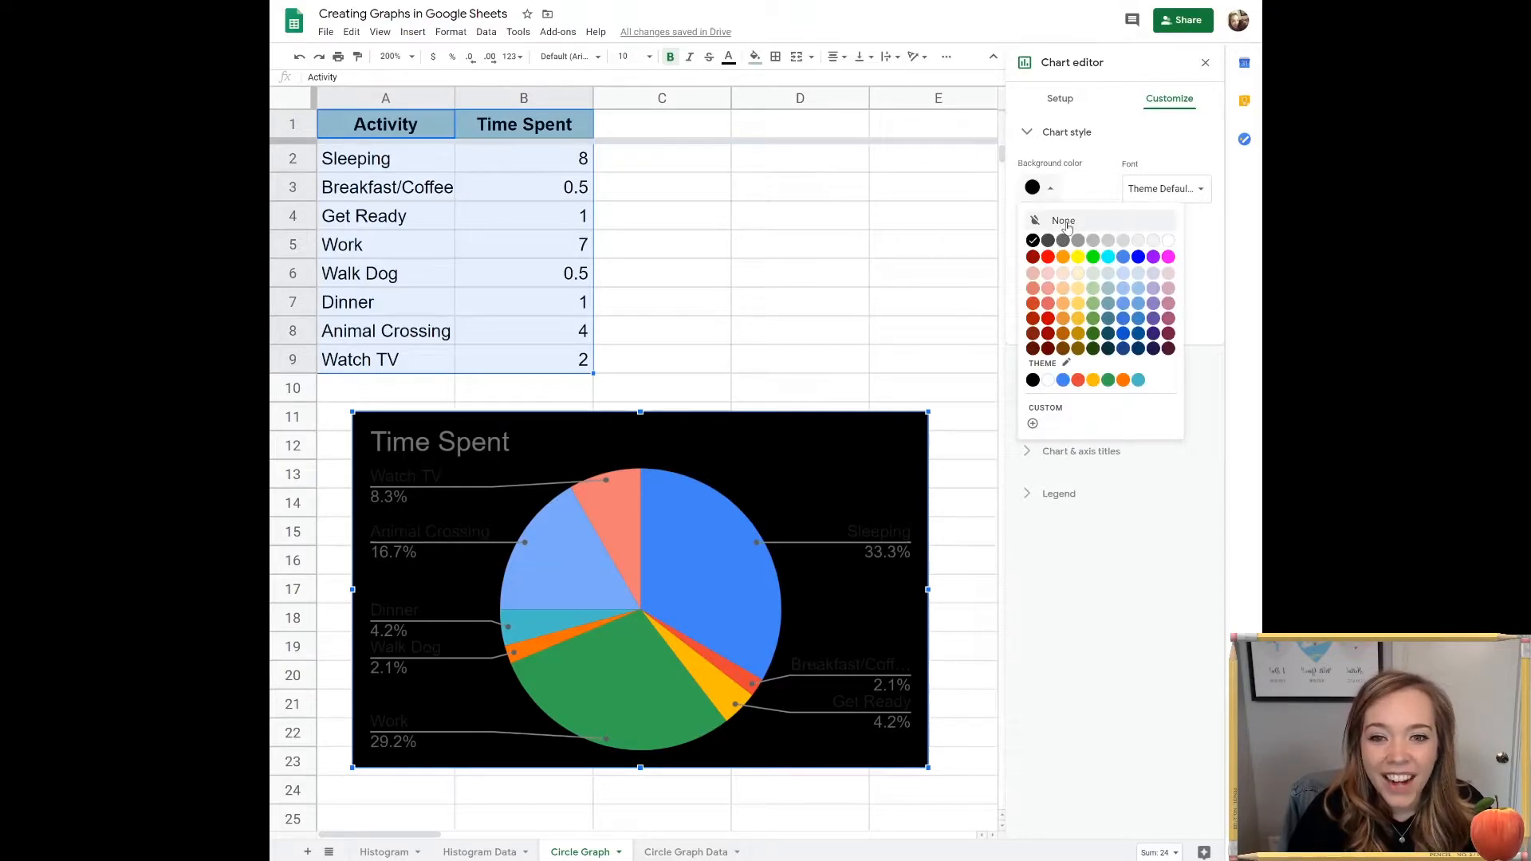
pyautogui.click(1068, 228)
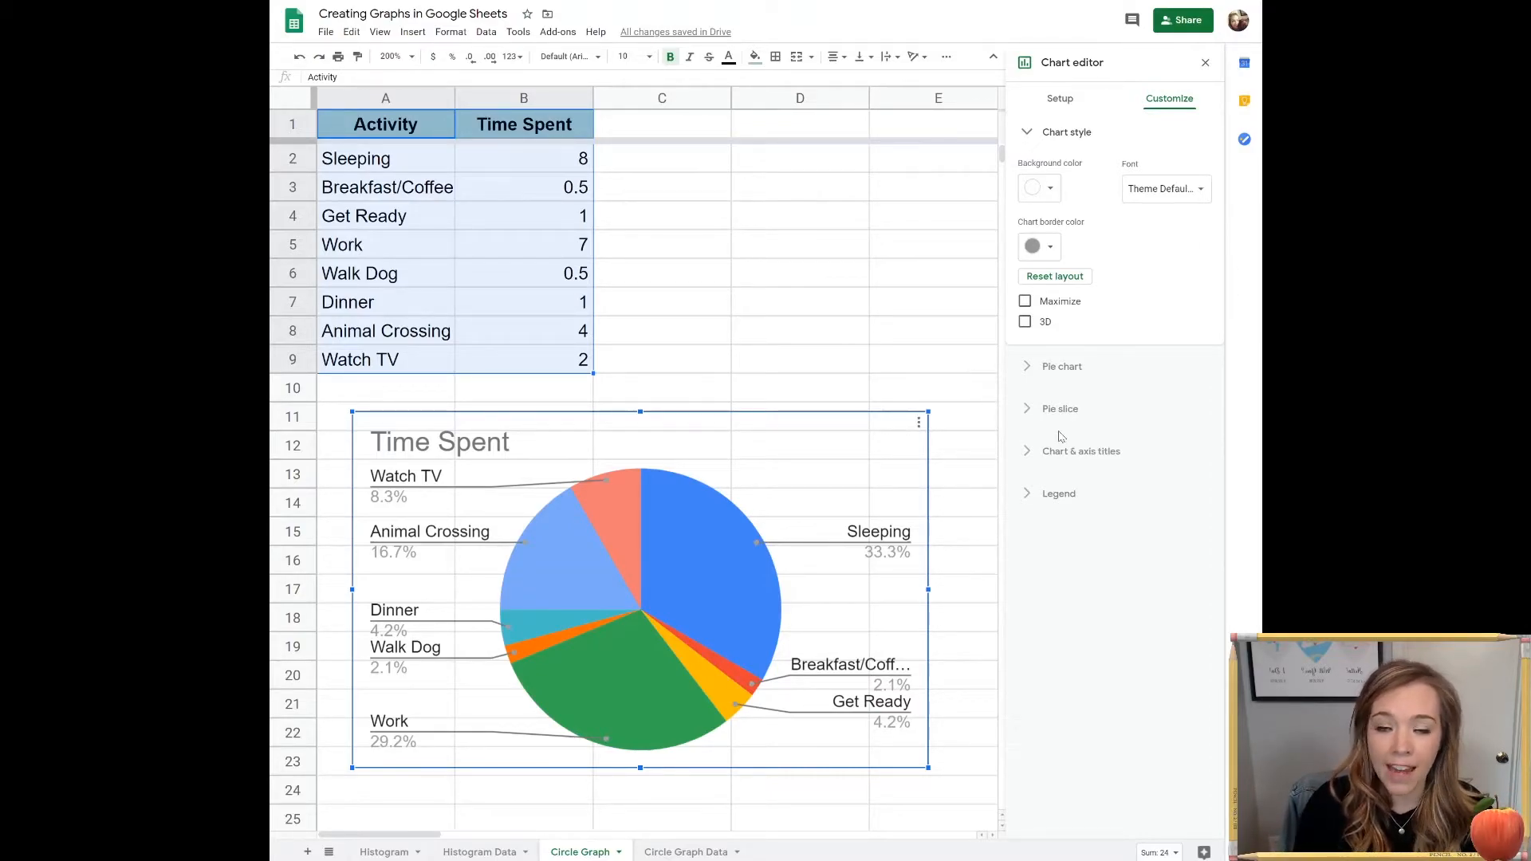
pyautogui.click(1049, 190)
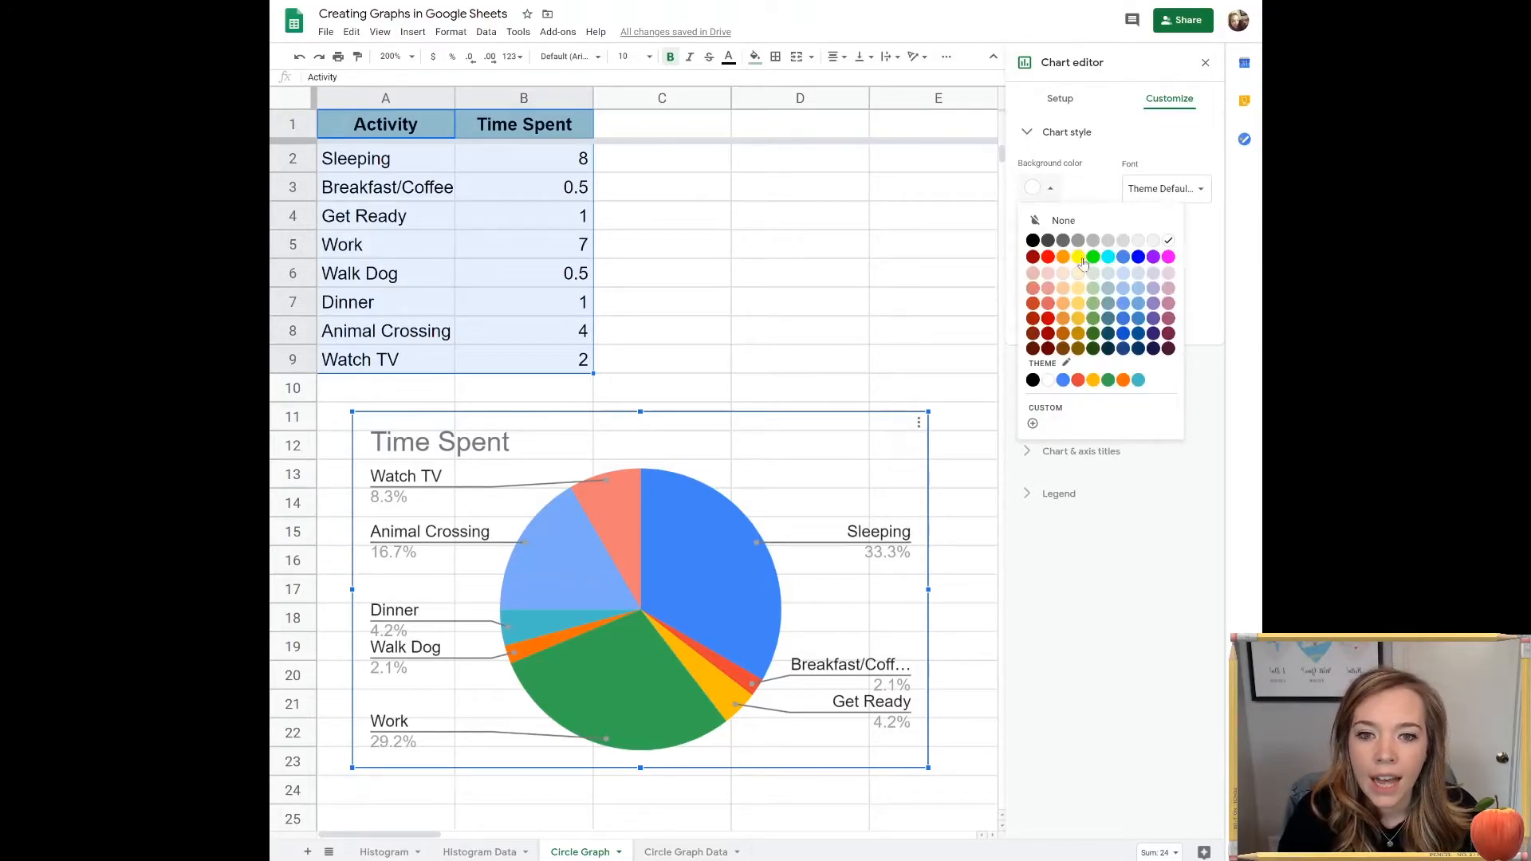
pyautogui.click(1168, 242)
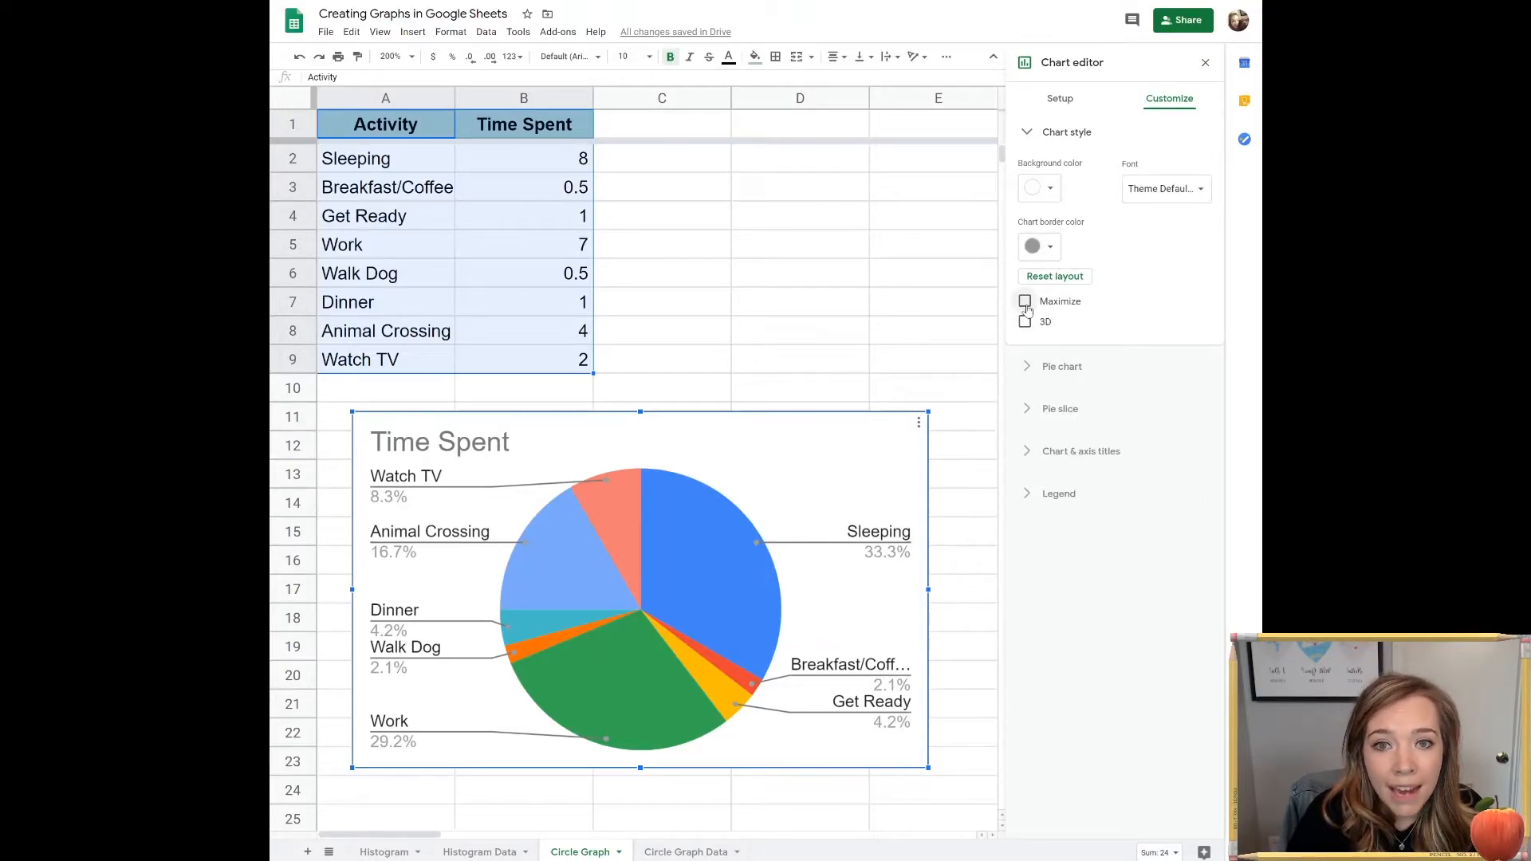
# - Try the Maximize and 3D options on the pie chart, turning each one off again
pyautogui.click(1025, 303)
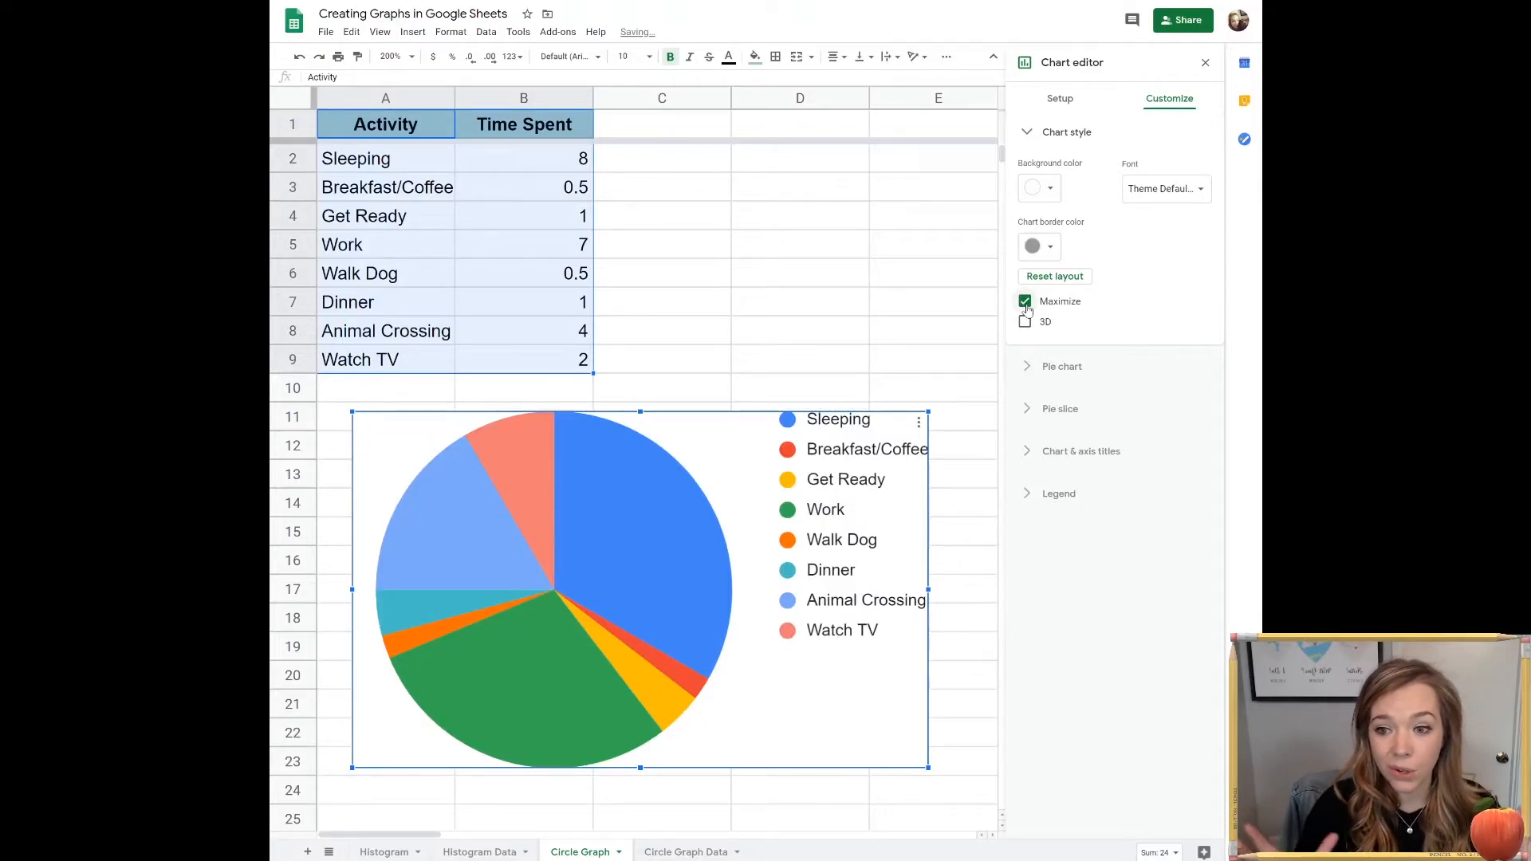
pyautogui.click(1026, 304)
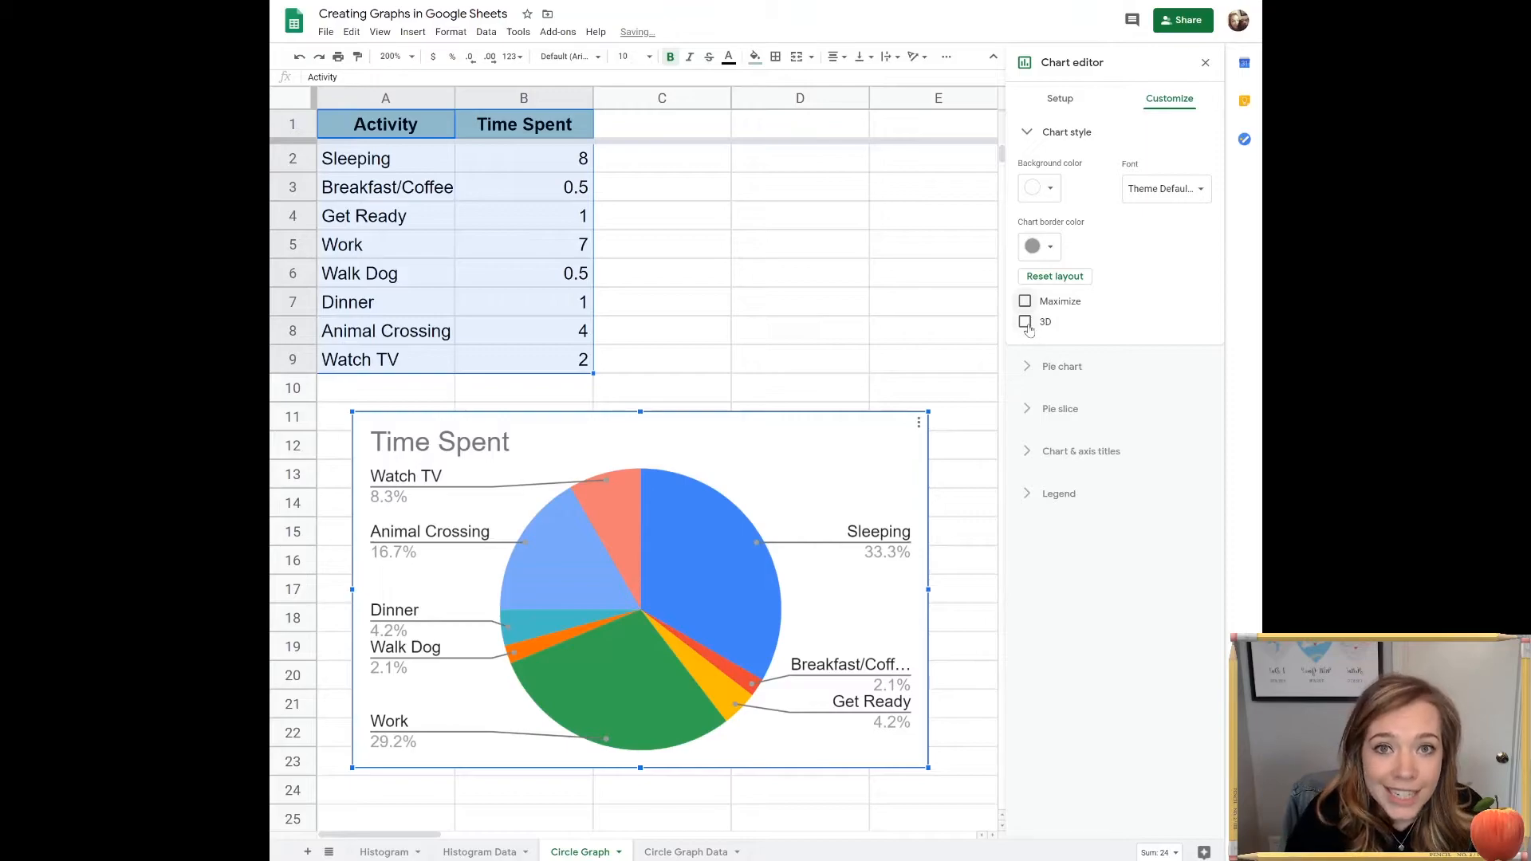
pyautogui.click(1026, 323)
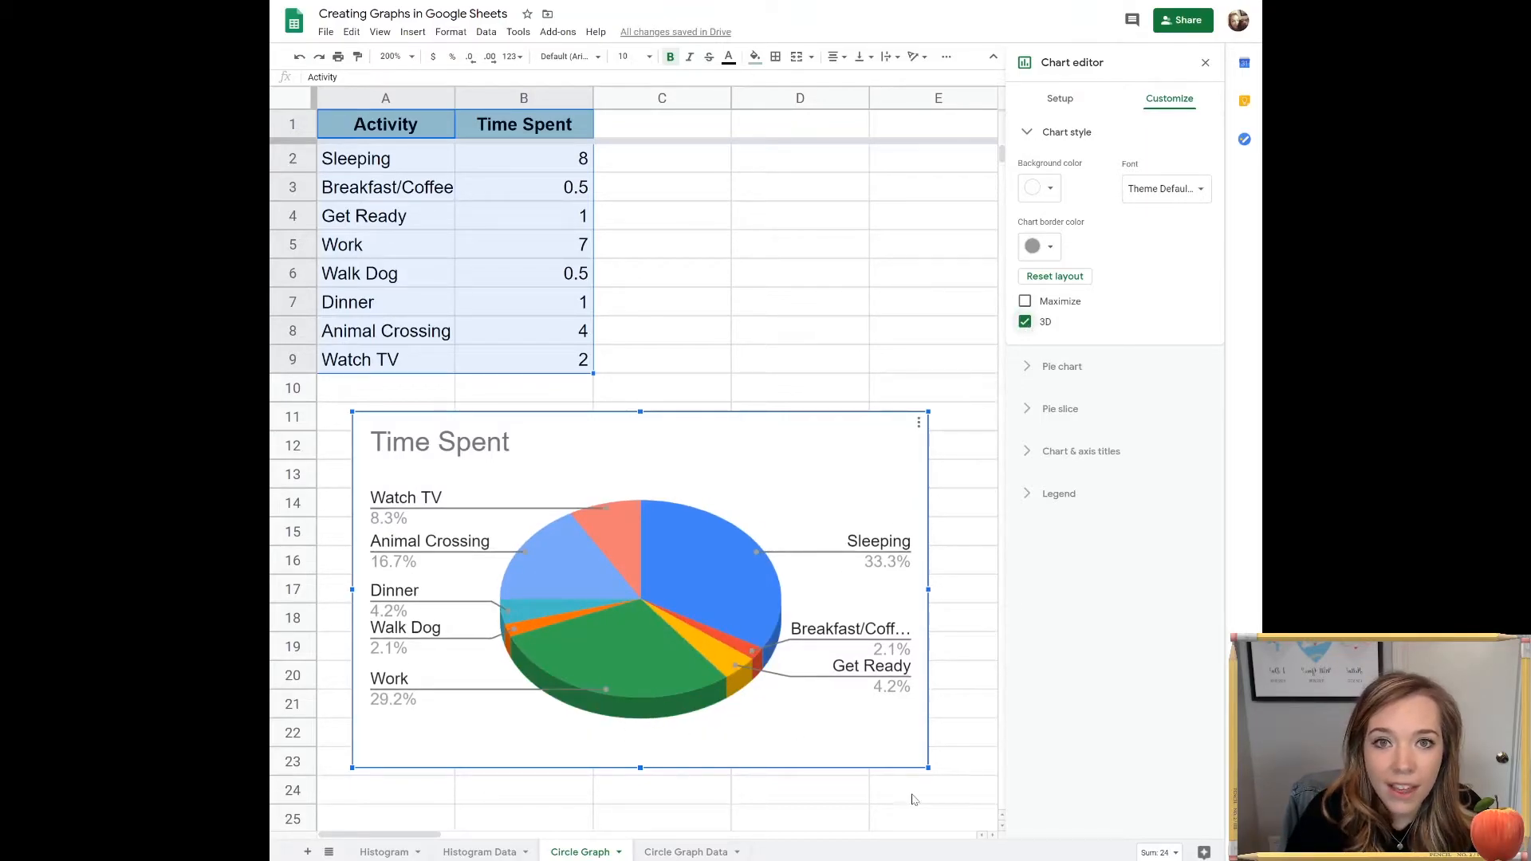
pyautogui.click(1027, 324)
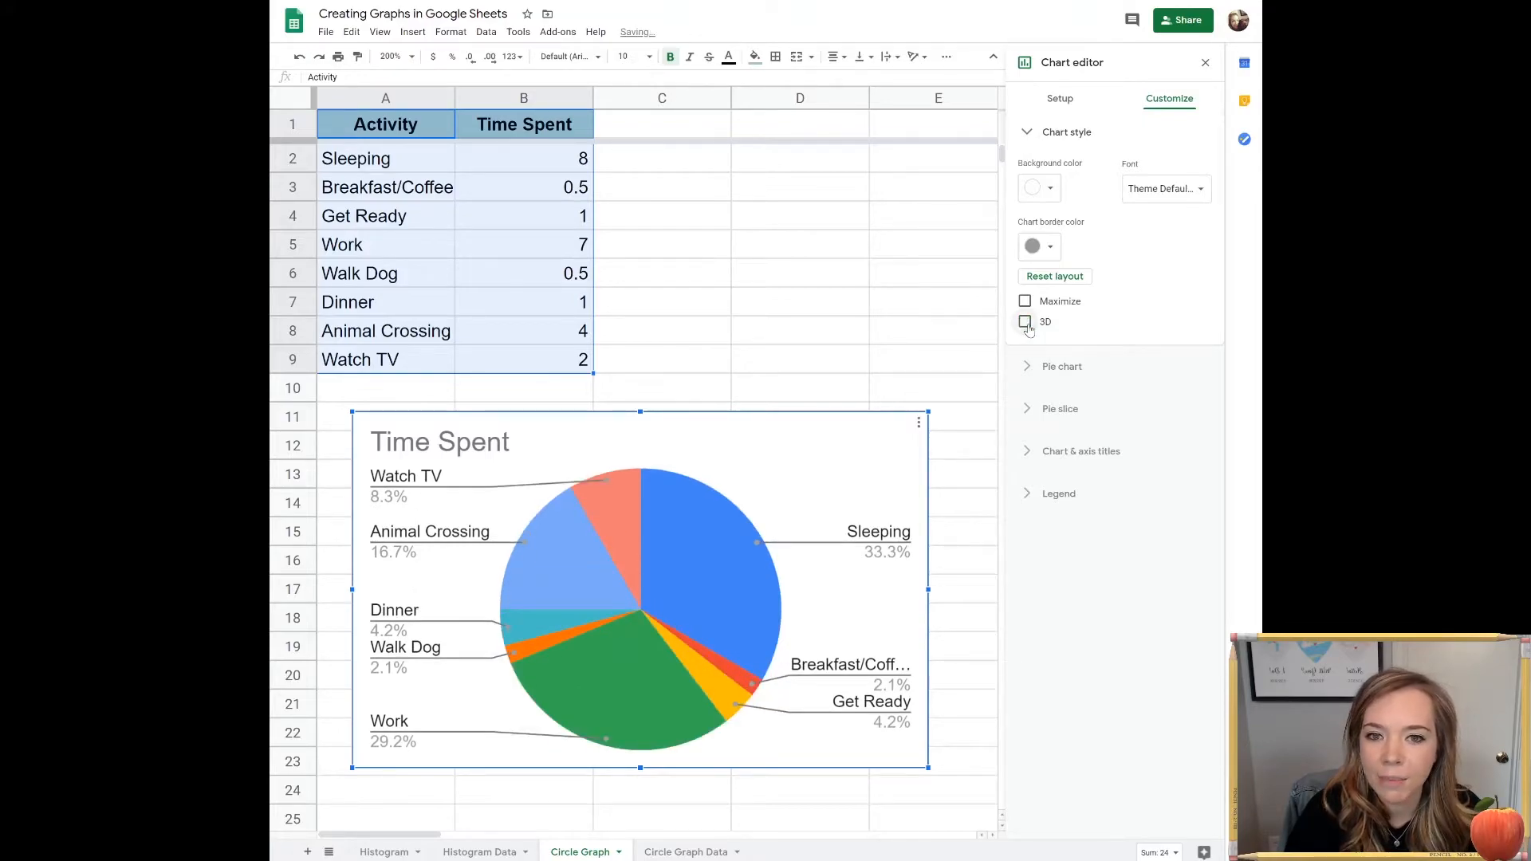
# - Set the color of the pie chart's Sleeping slice to dark gray in the pie slice settings
pyautogui.click(1029, 142)
pyautogui.click(1029, 180)
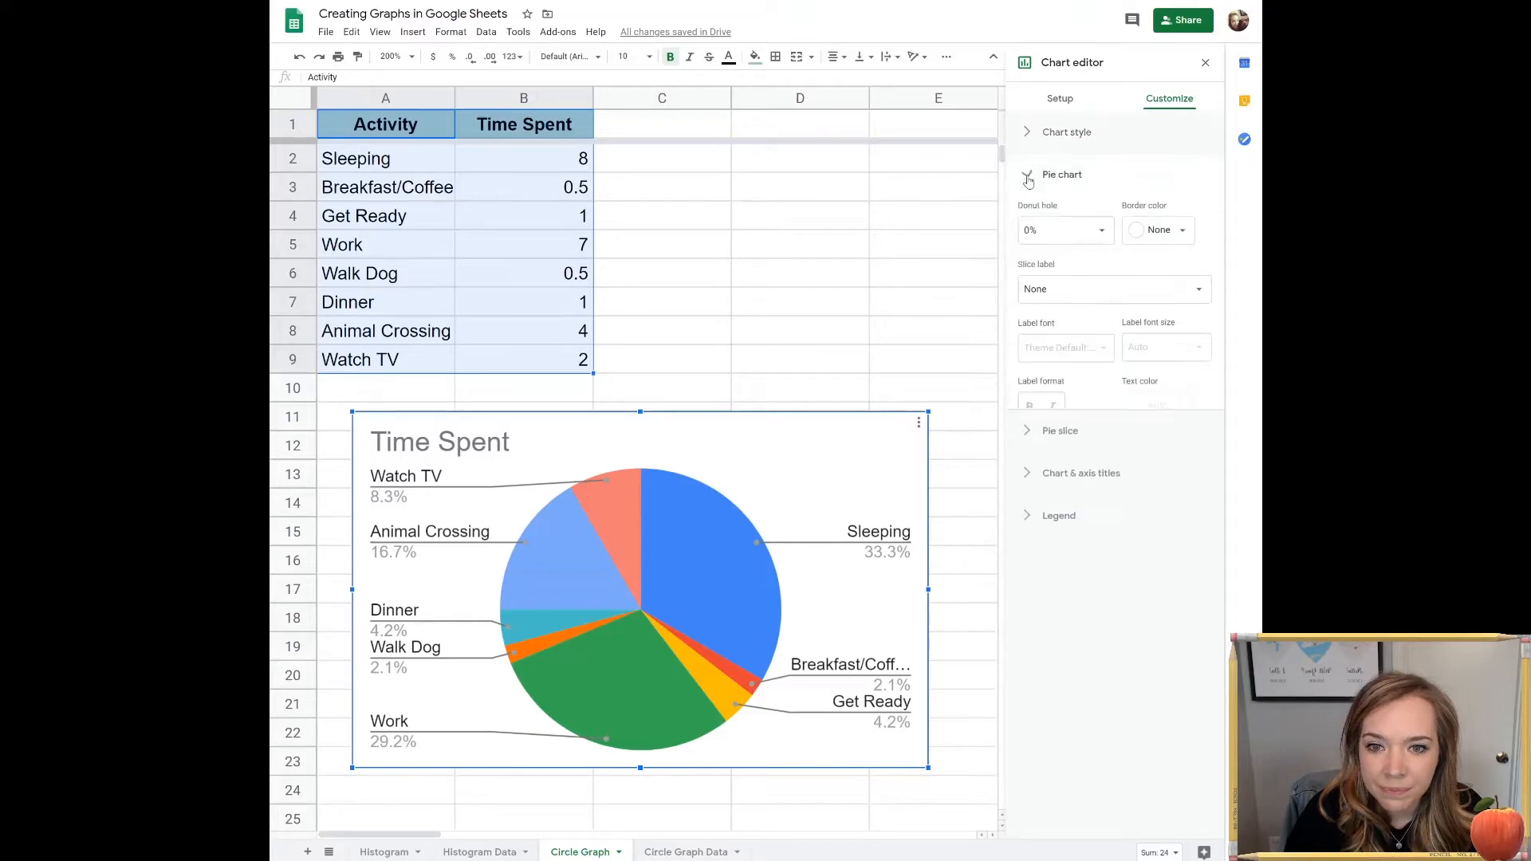
pyautogui.click(1028, 179)
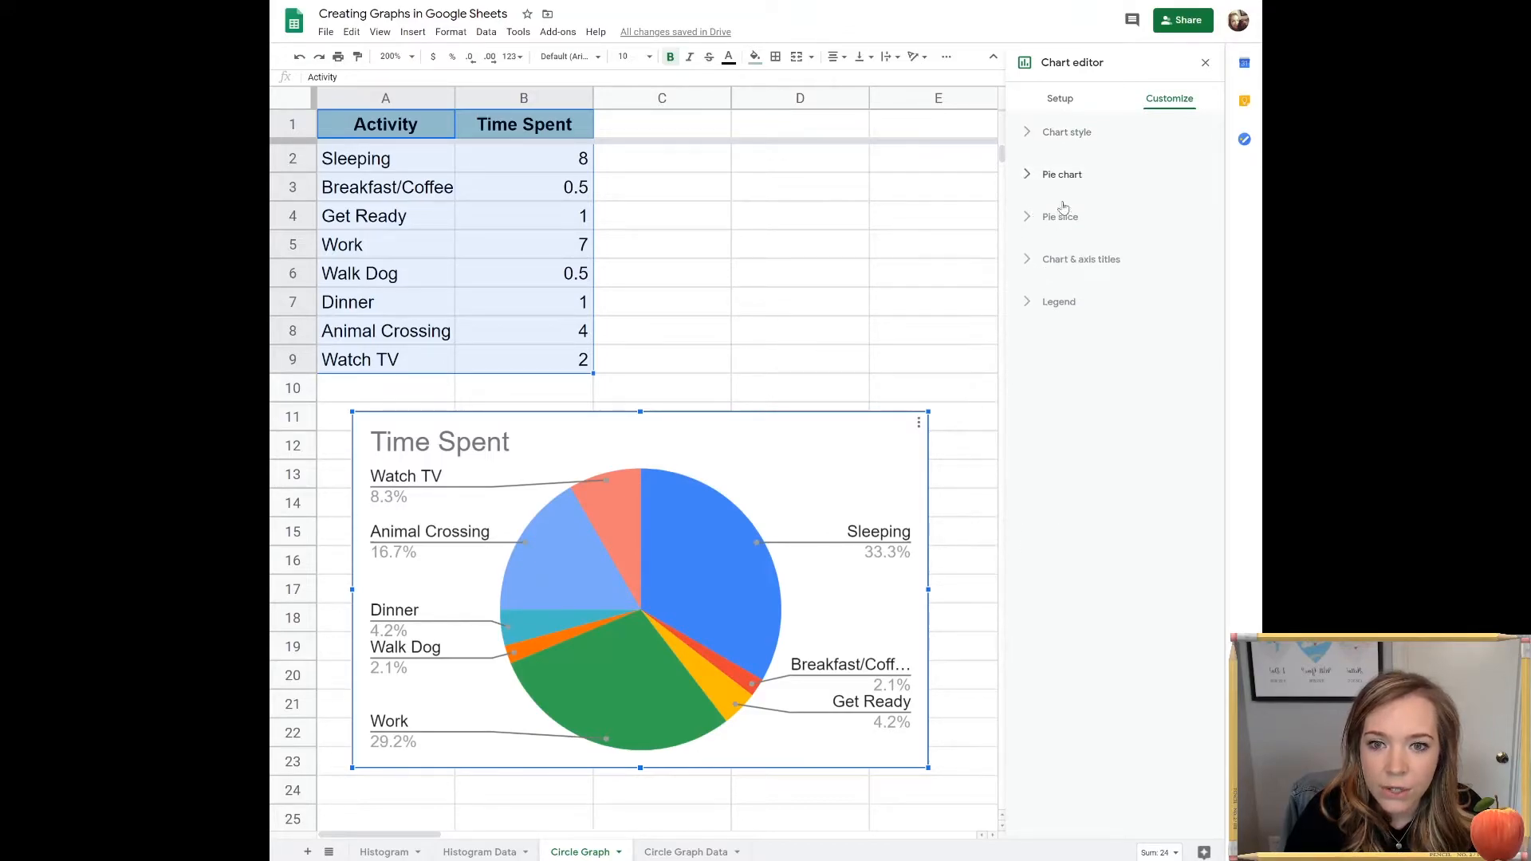
pyautogui.click(1052, 228)
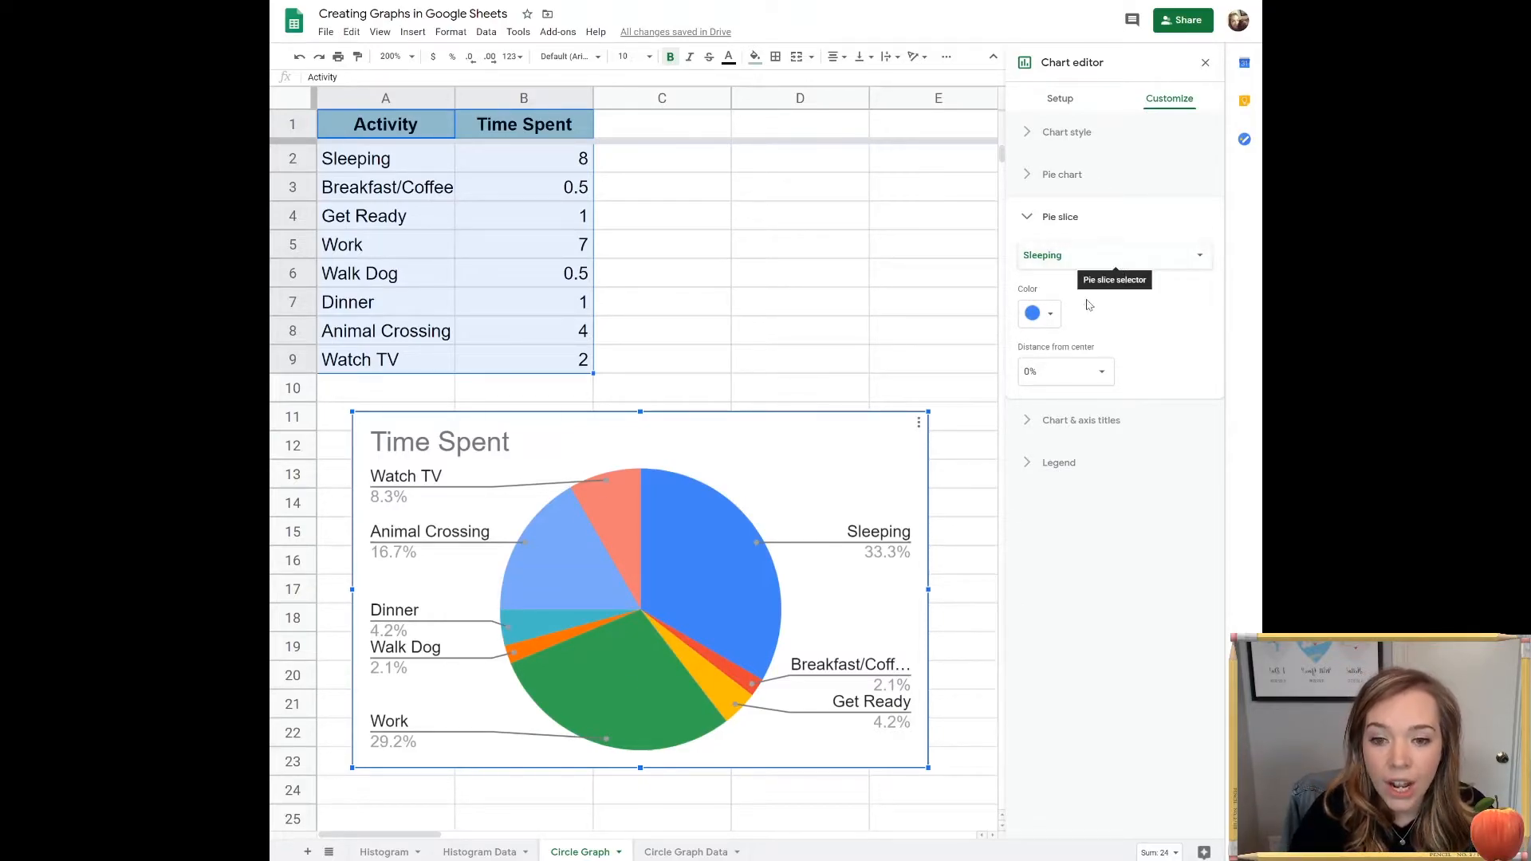
pyautogui.click(1049, 319)
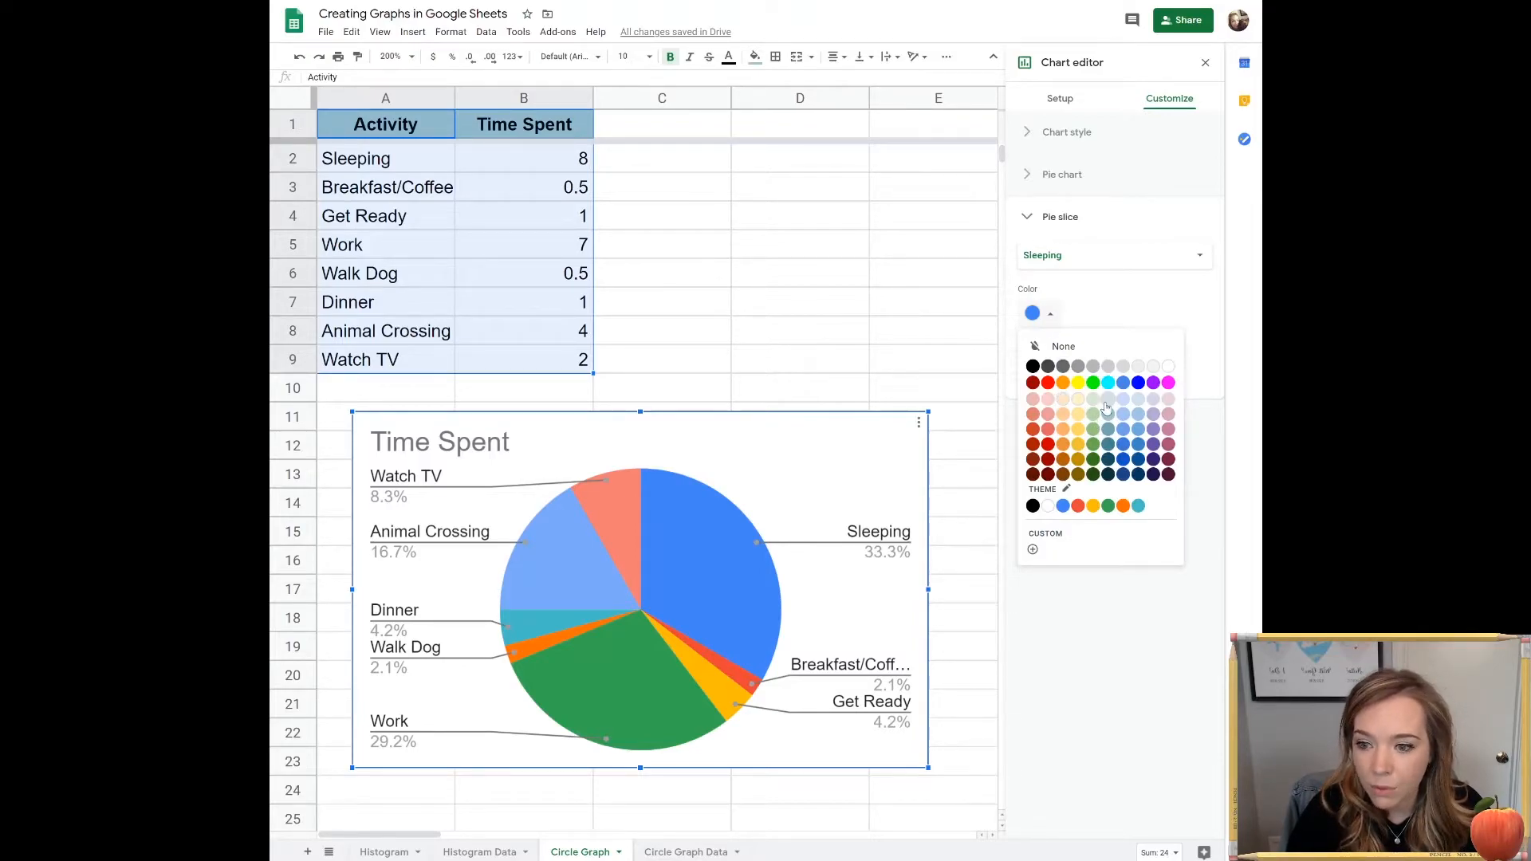
pyautogui.click(1064, 368)
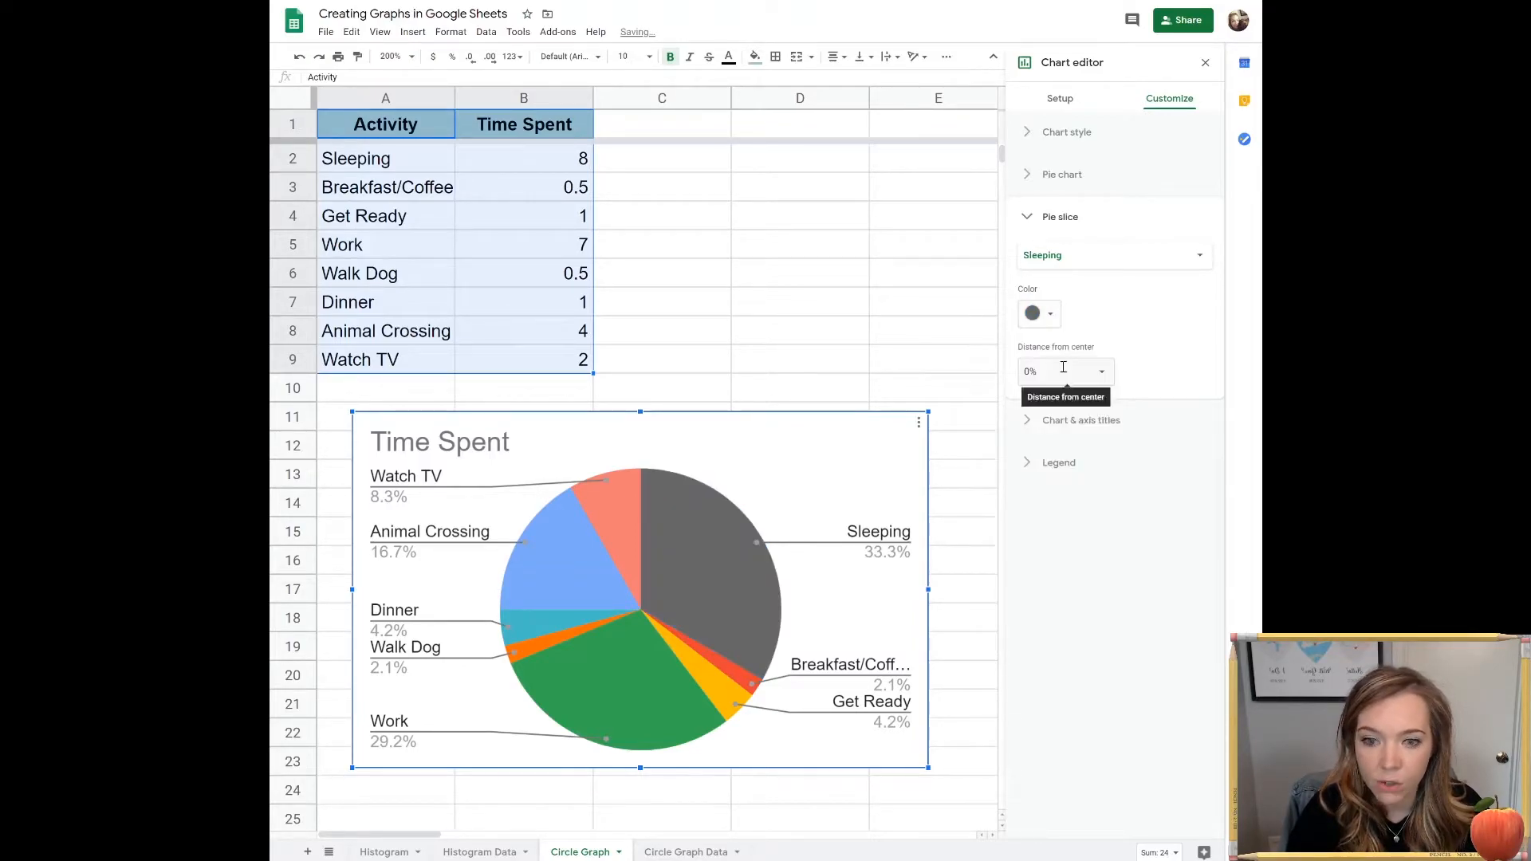
pyautogui.click(1050, 315)
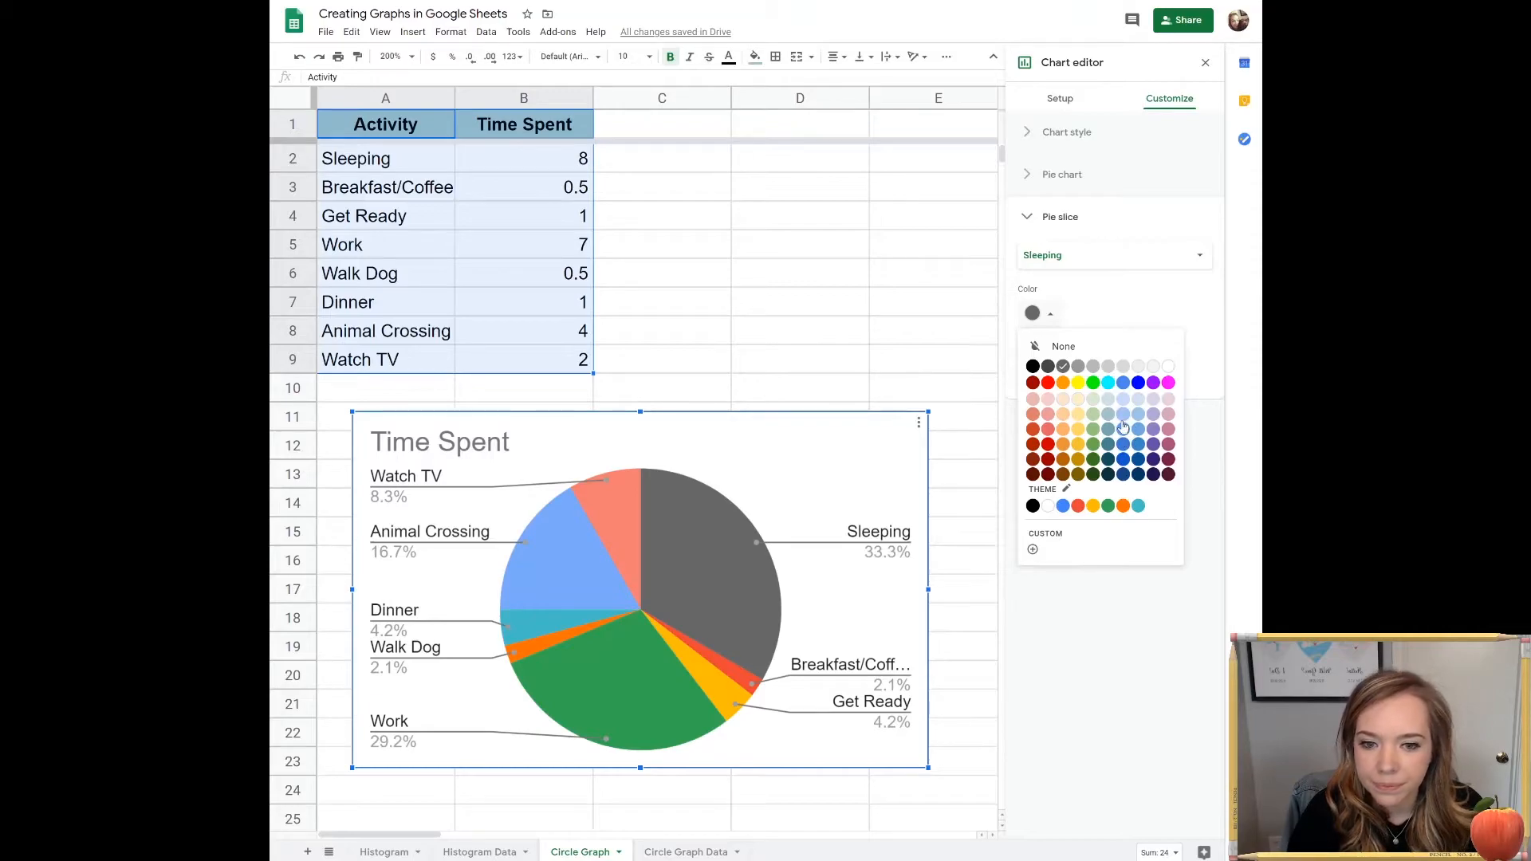
pyautogui.click(1085, 659)
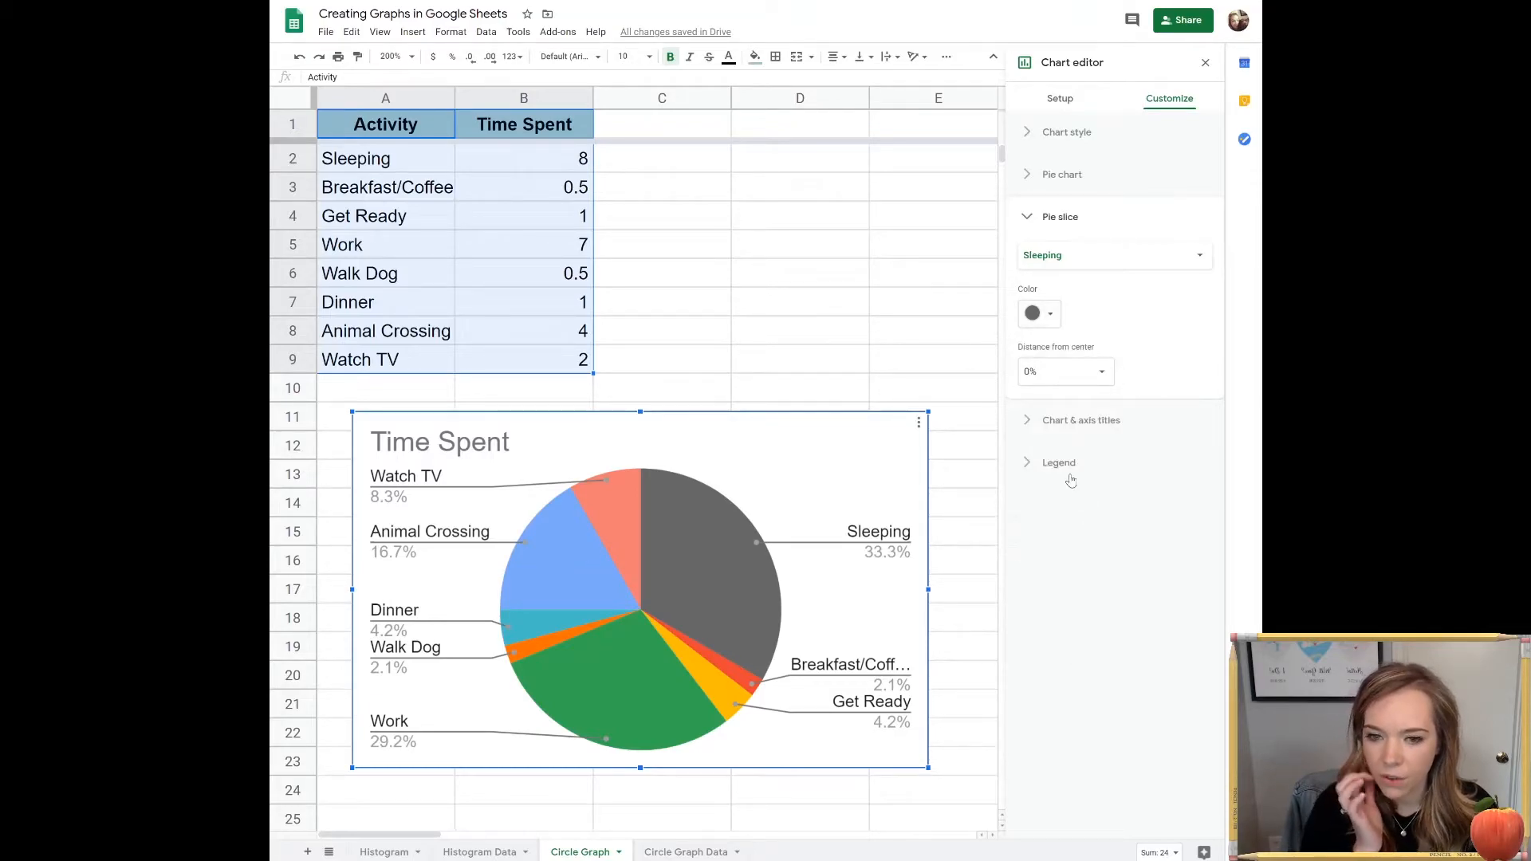
pyautogui.click(1028, 217)
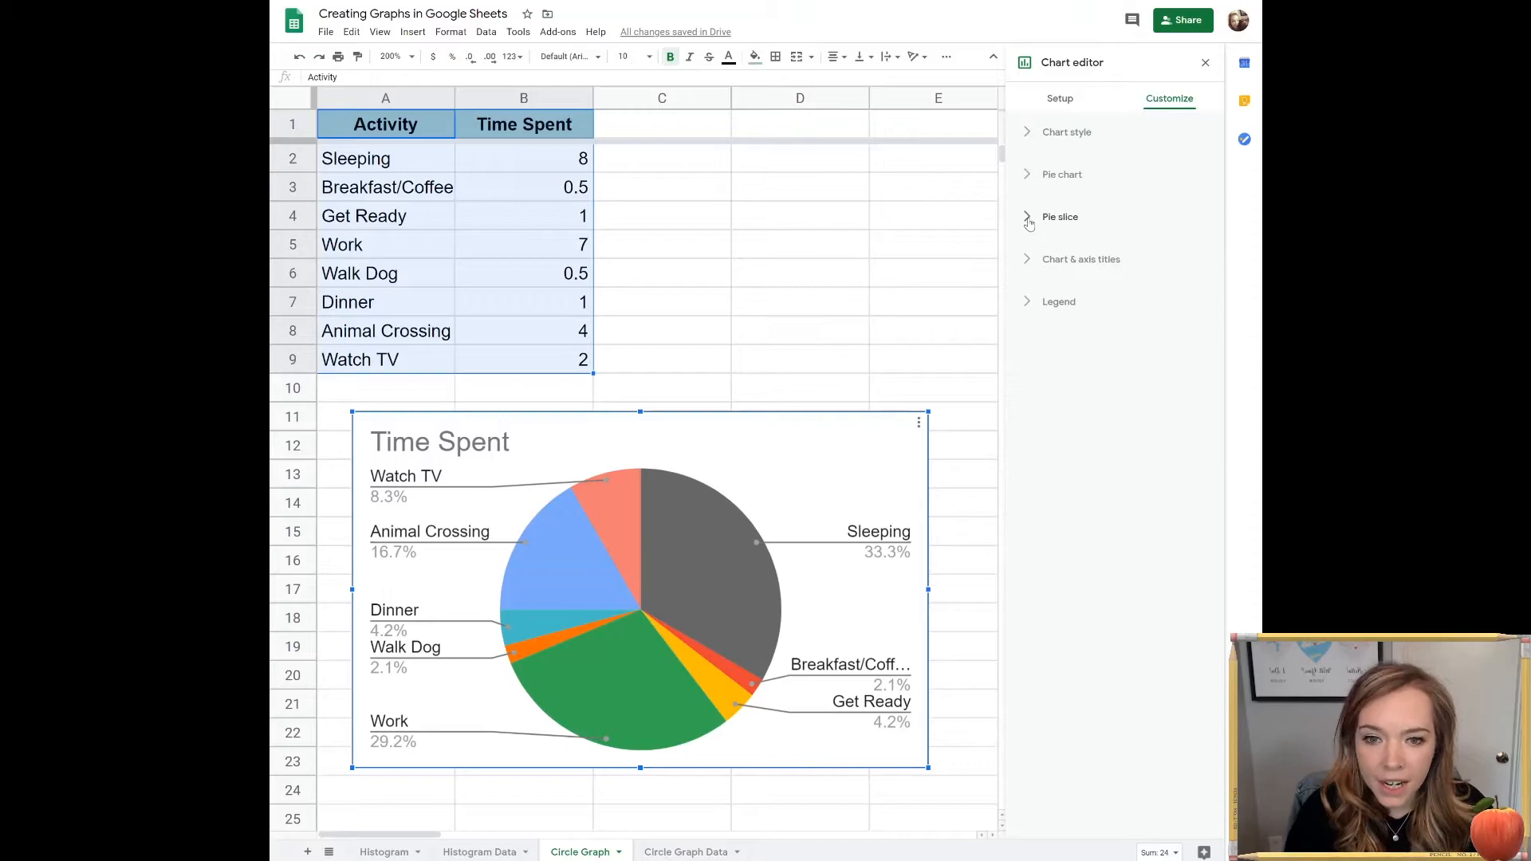
# - Try the Top and Bottom legend positions for the pie chart and set the legend position to Labeled
pyautogui.click(1053, 307)
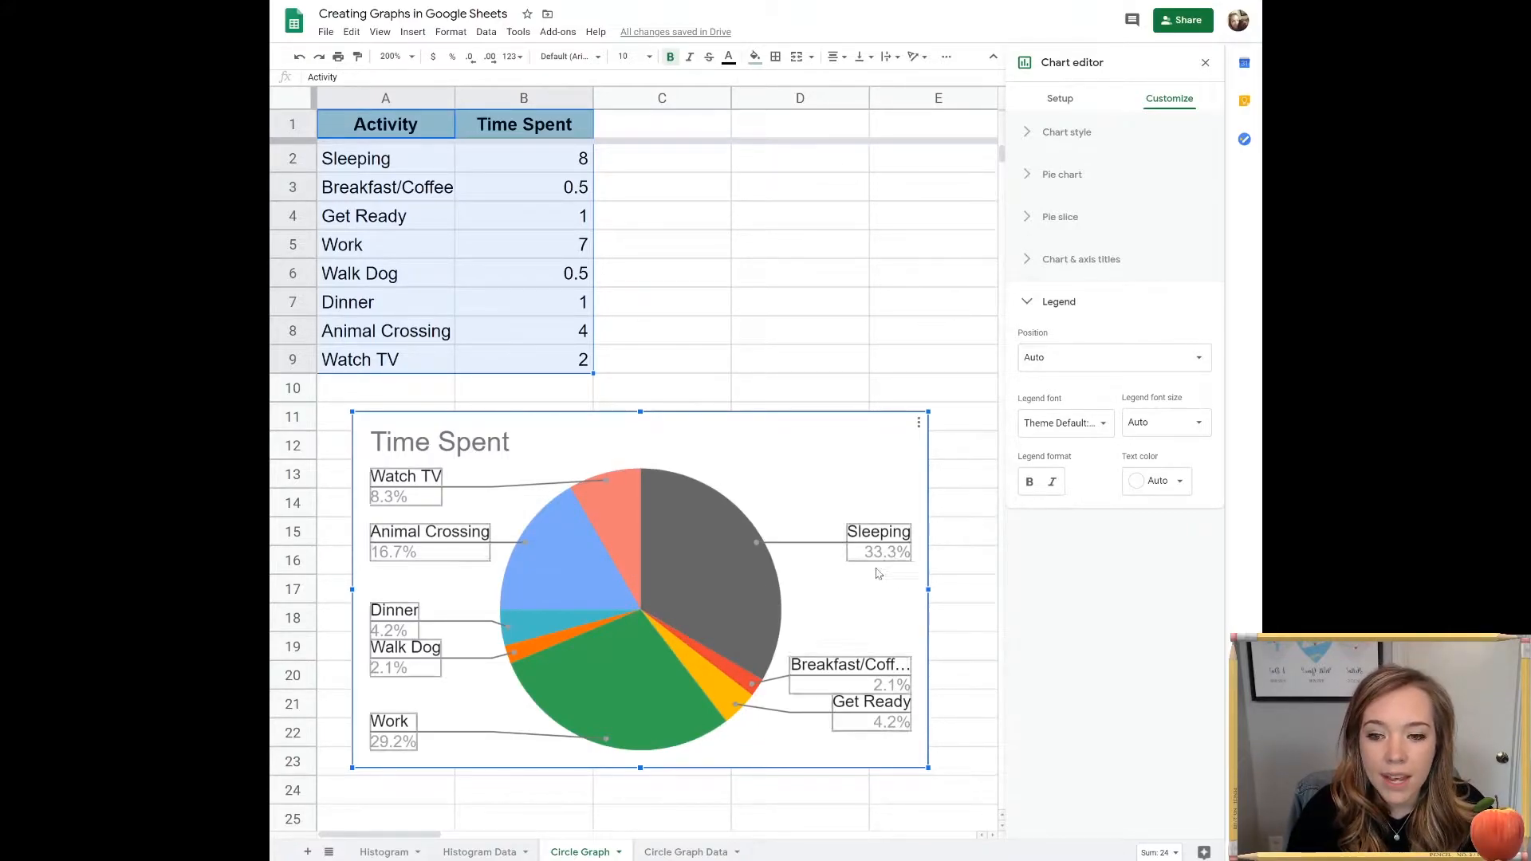
pyautogui.click(1101, 360)
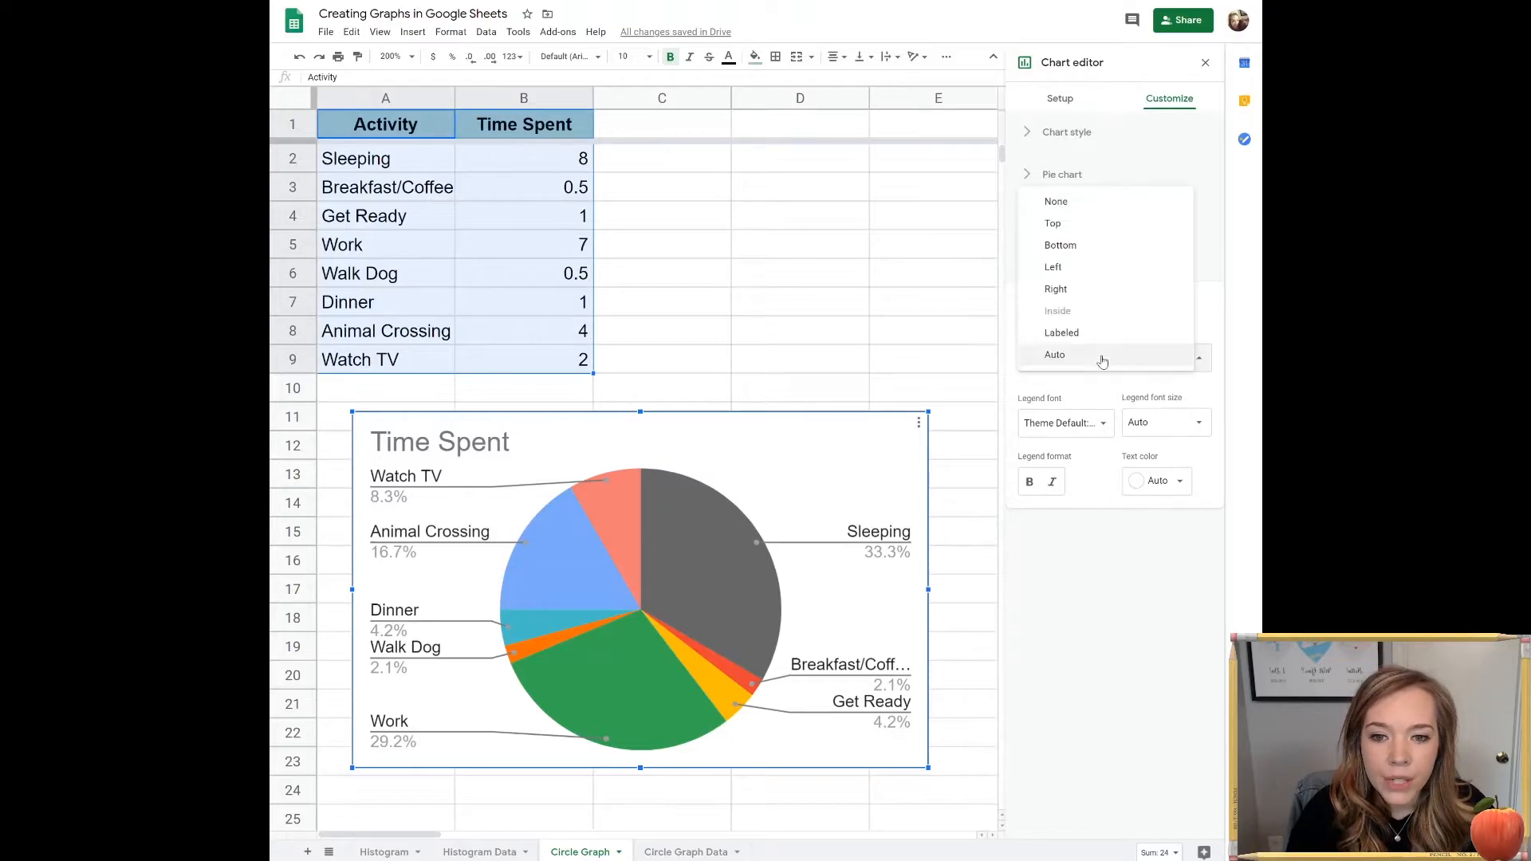
pyautogui.click(1090, 224)
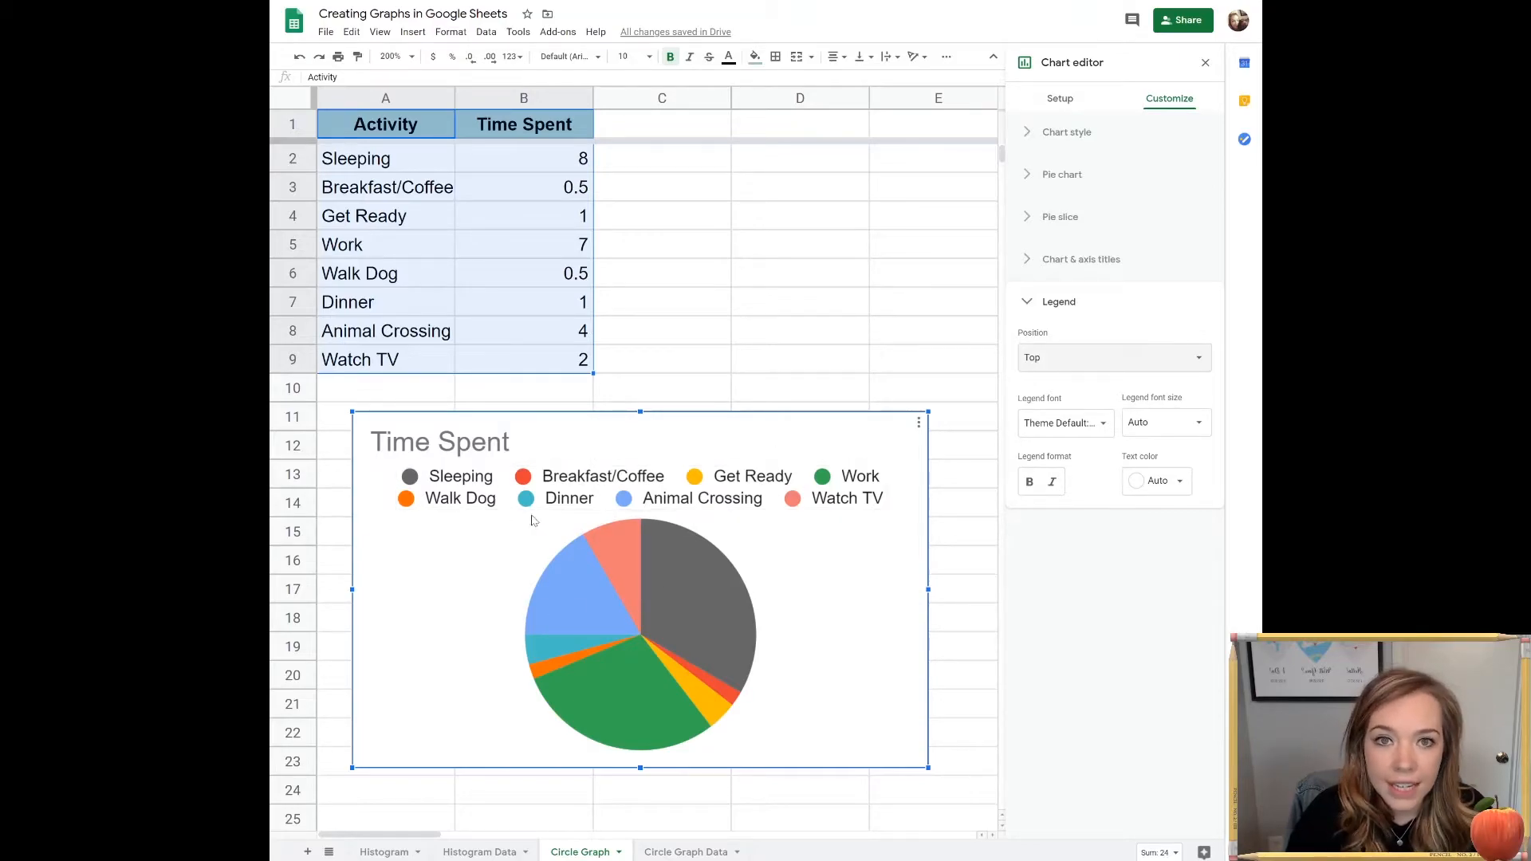
pyautogui.click(1109, 360)
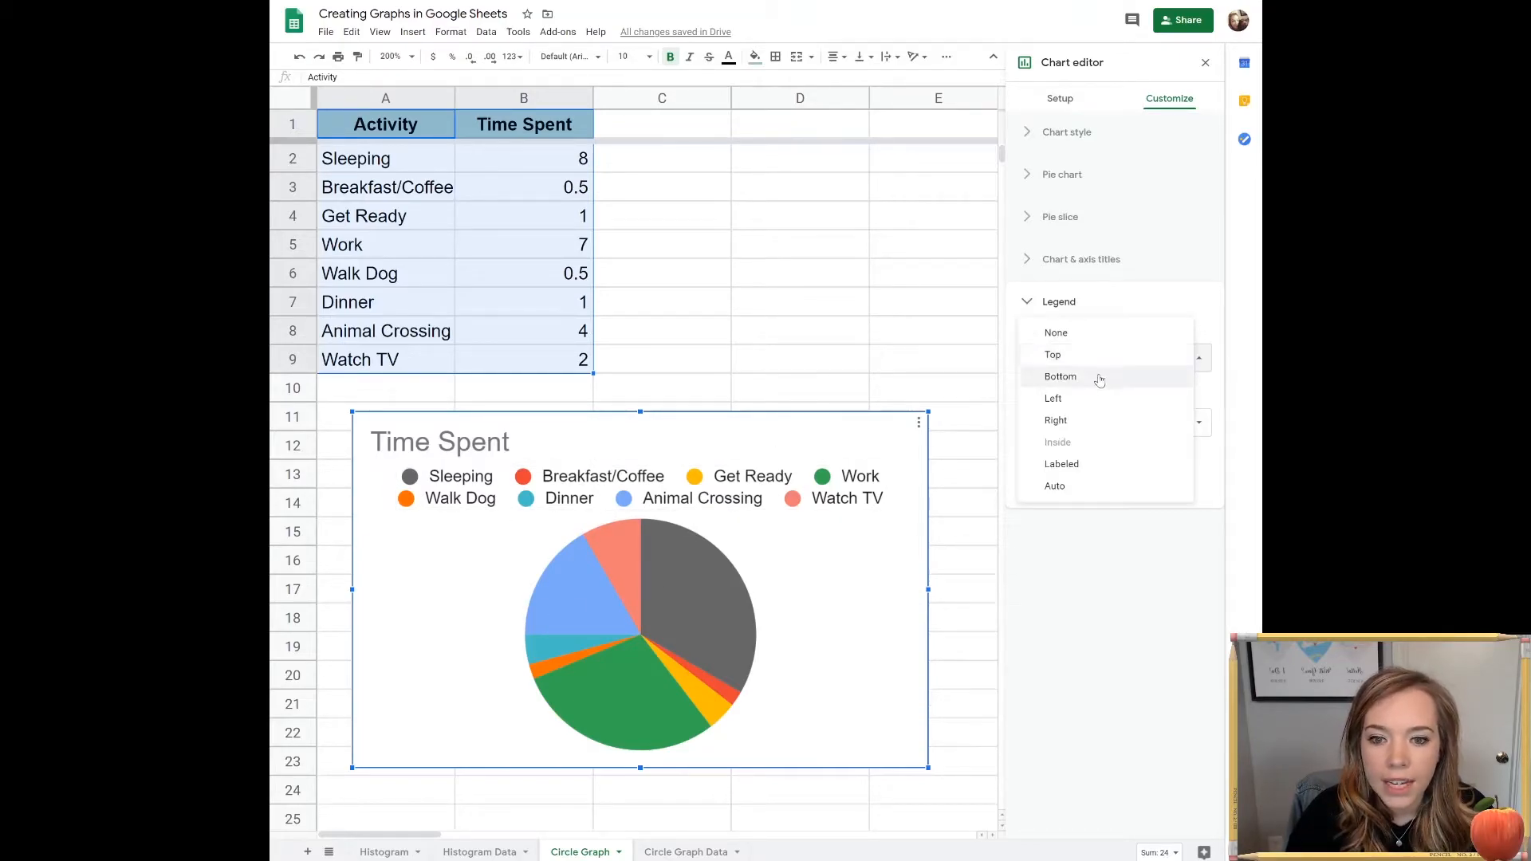
pyautogui.click(1099, 378)
pyautogui.click(1128, 367)
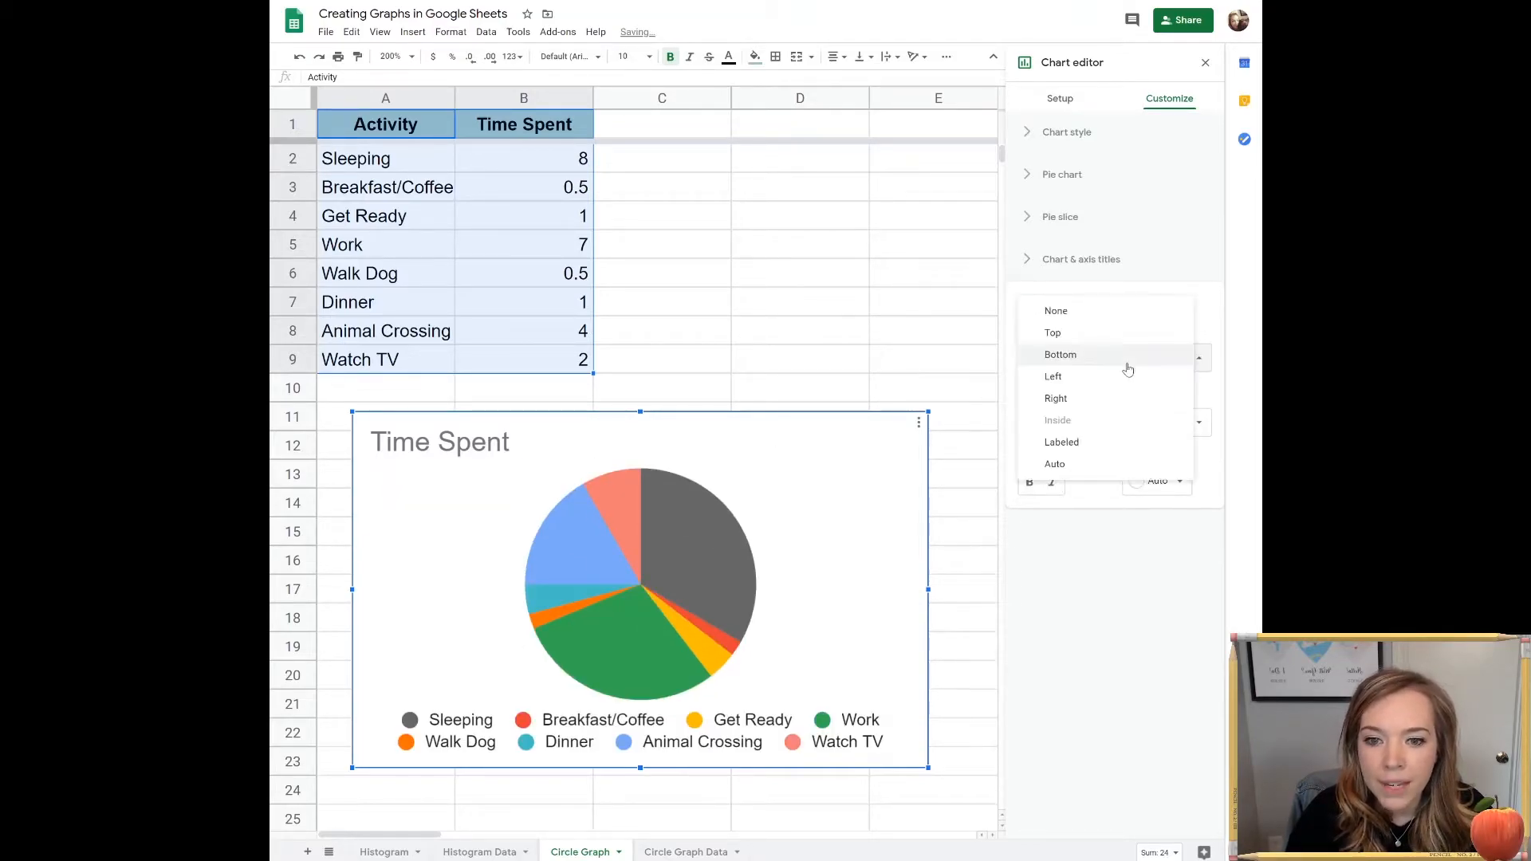
pyautogui.click(1076, 451)
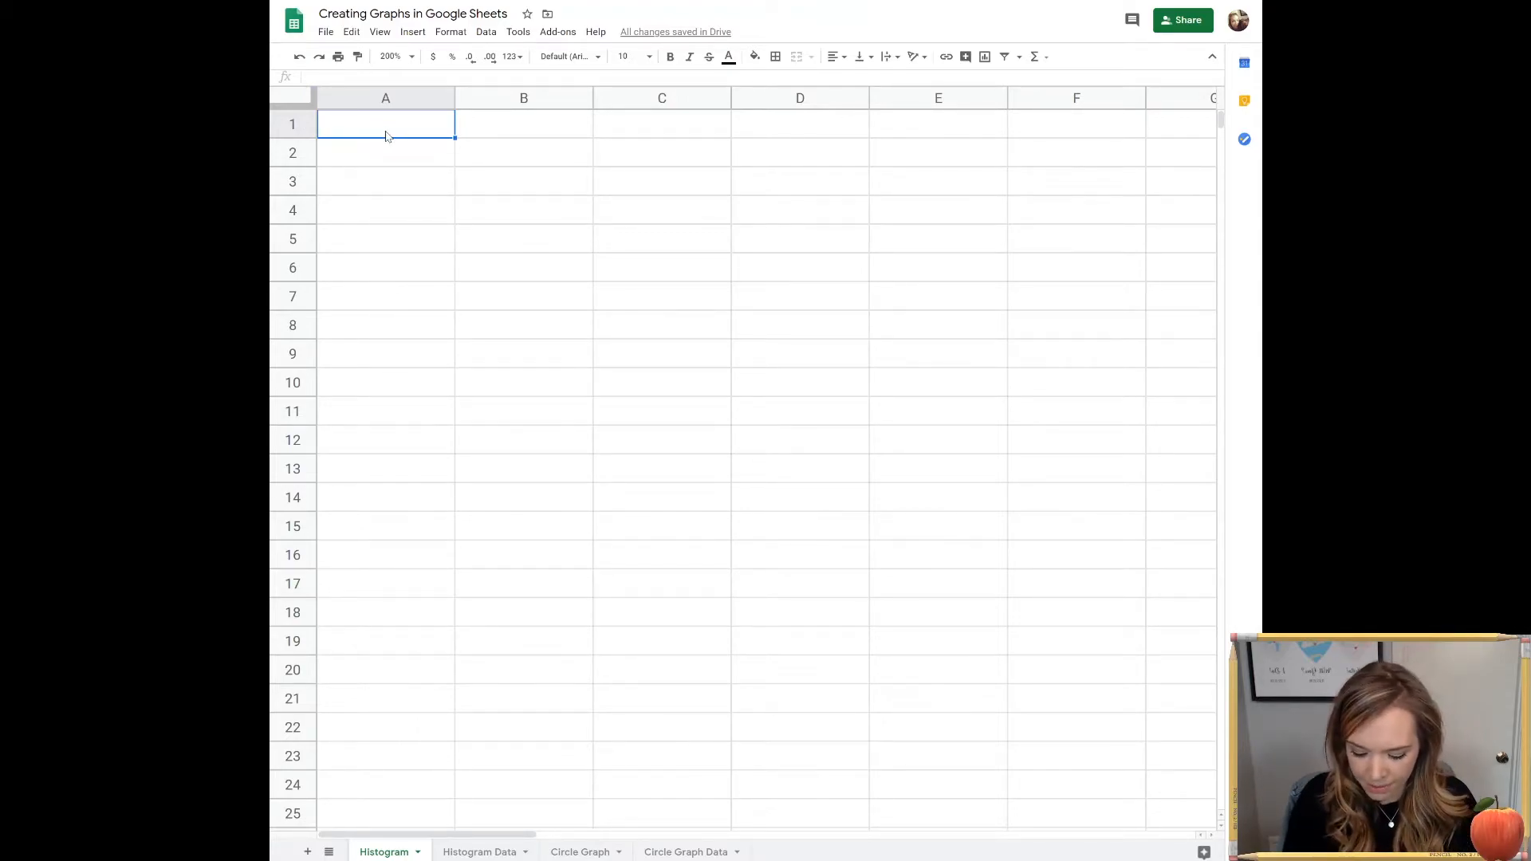
# - Enter the headers "Name of Teacher" in A1 and "Years of Experience" in B1 of the Histogram sheet
pyautogui.write('Name o')
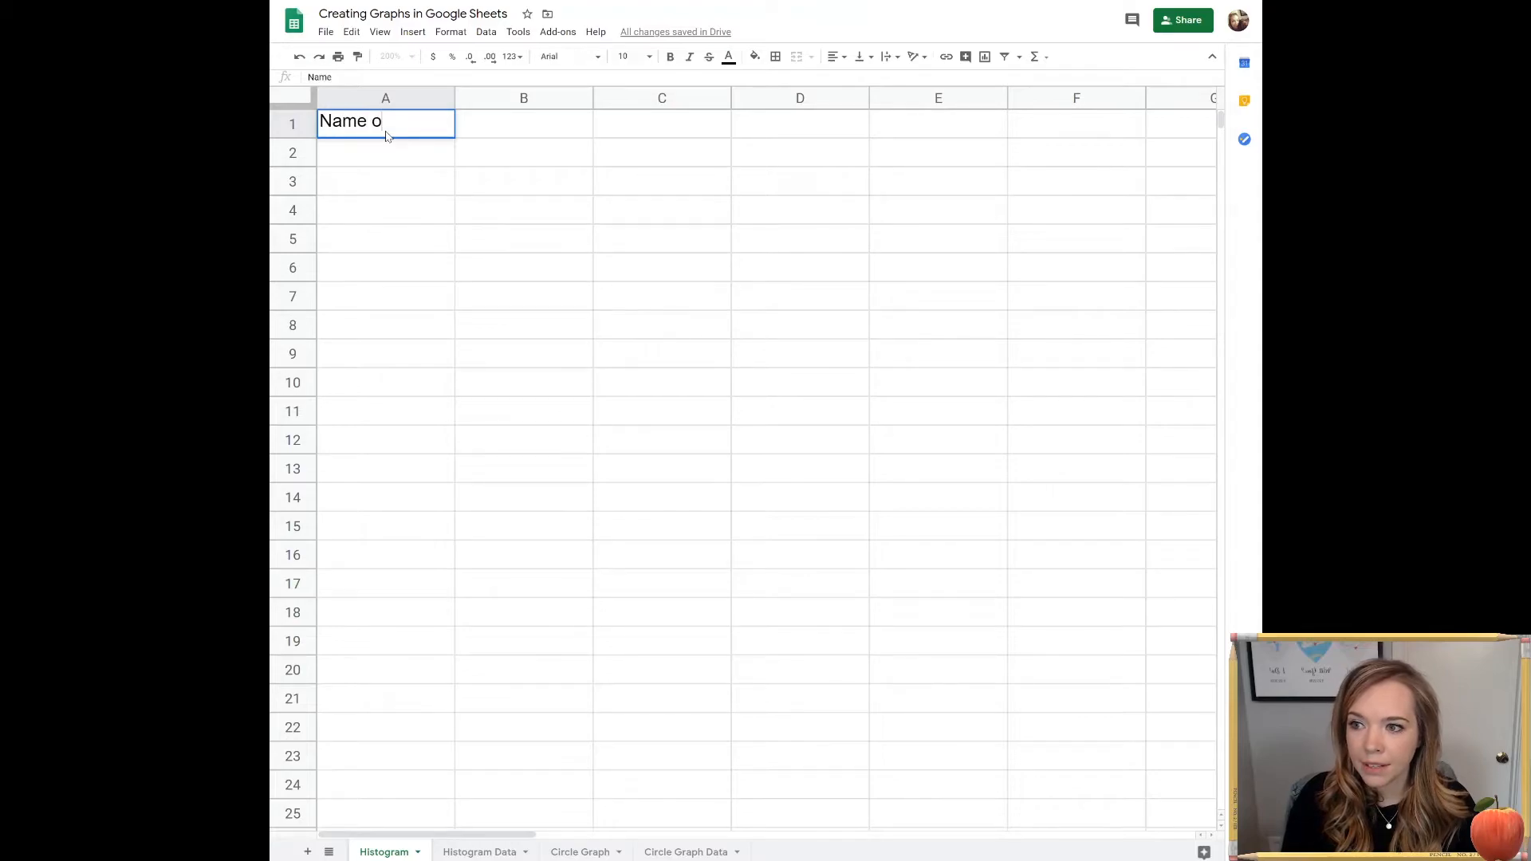
pyautogui.write('f Teacher')
pyautogui.press('Tab')
pyautogui.write('Years of Expe')
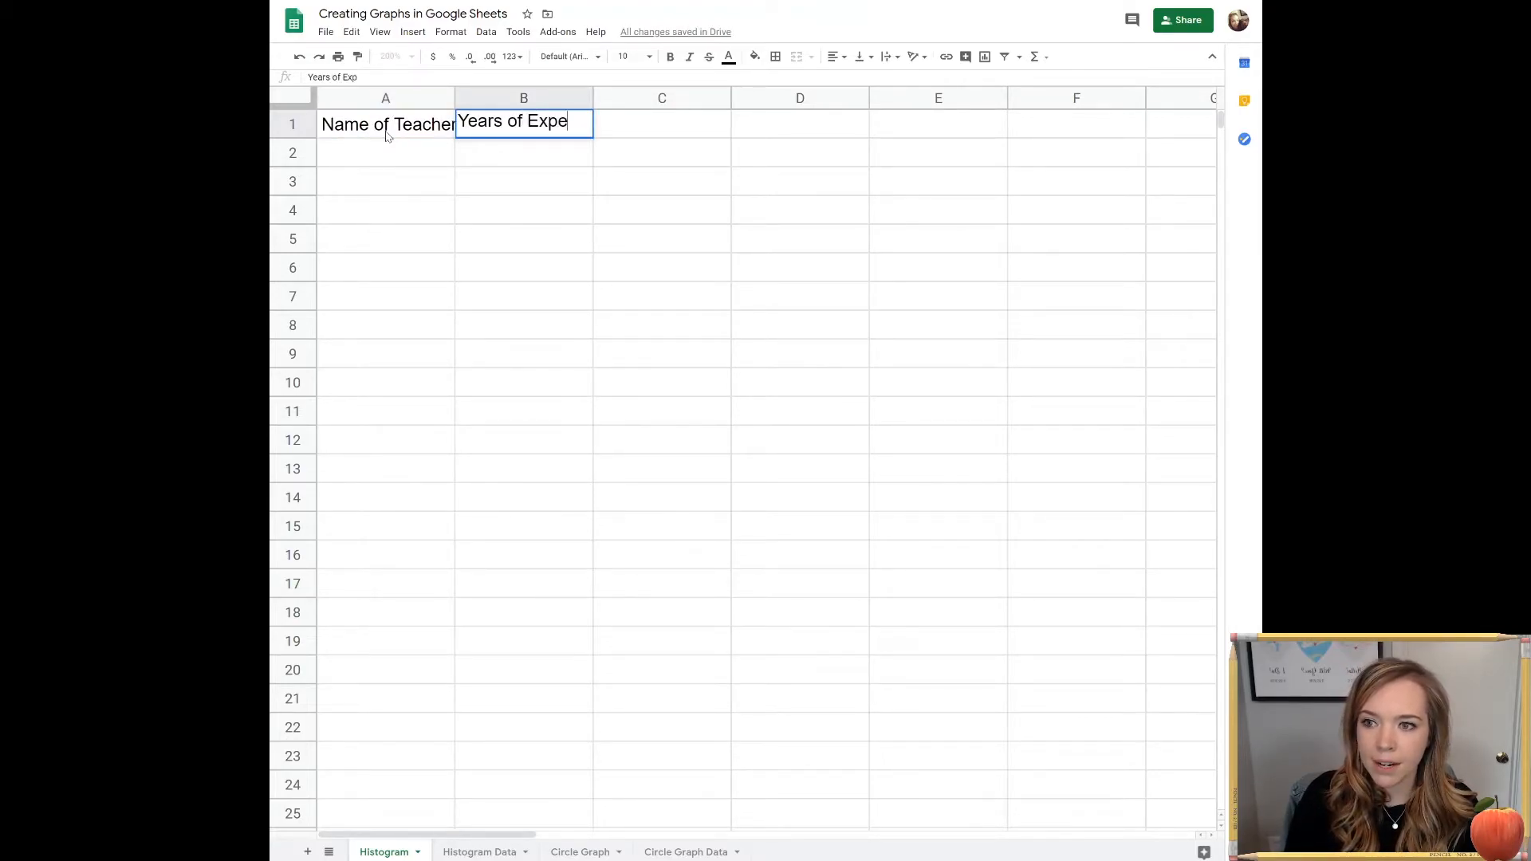
pyautogui.write('rience')
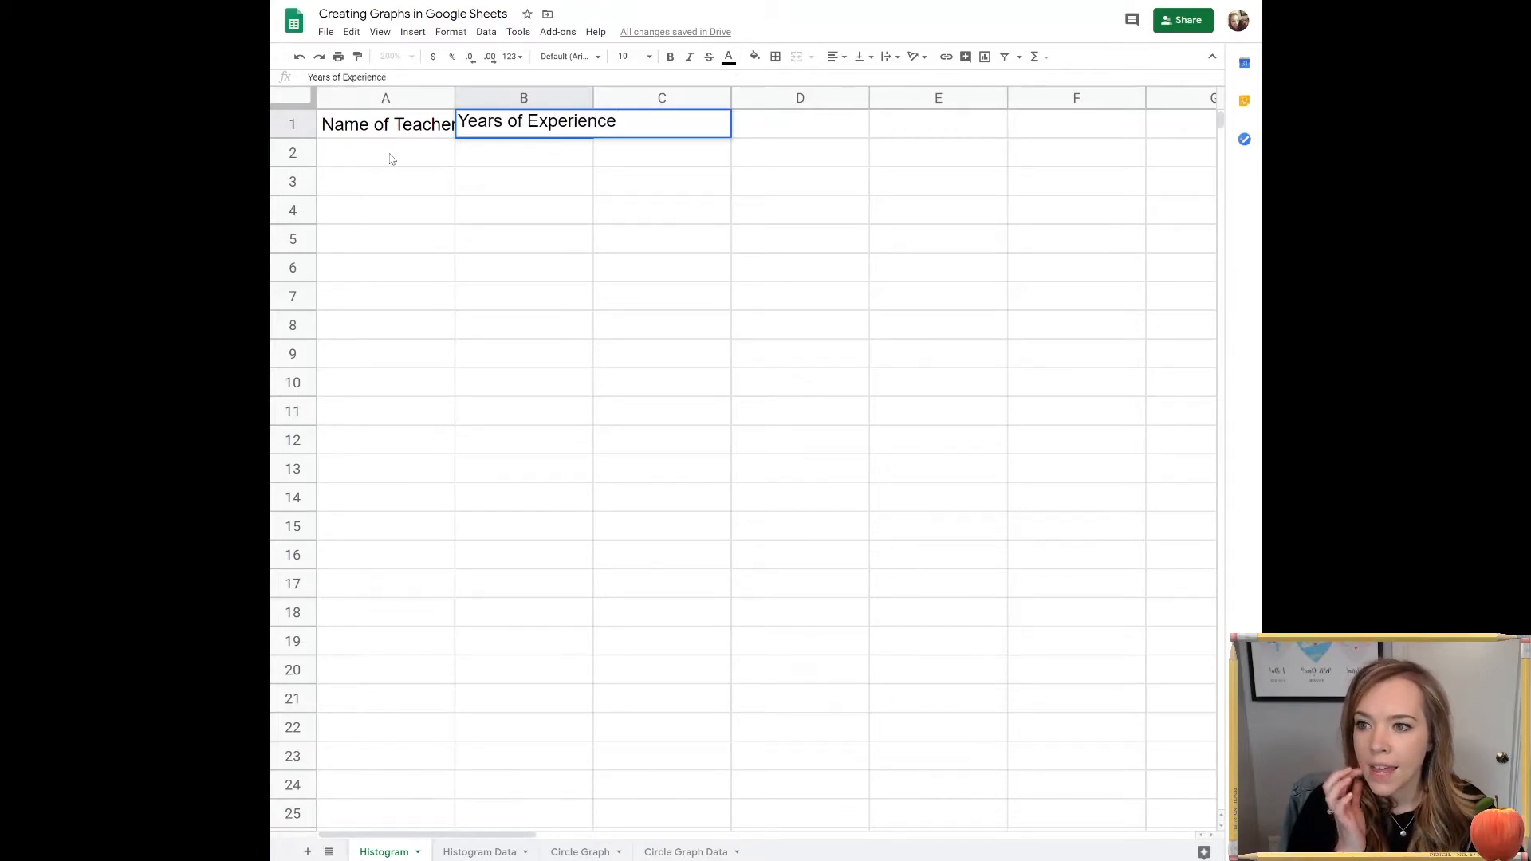
pyautogui.press('Return')
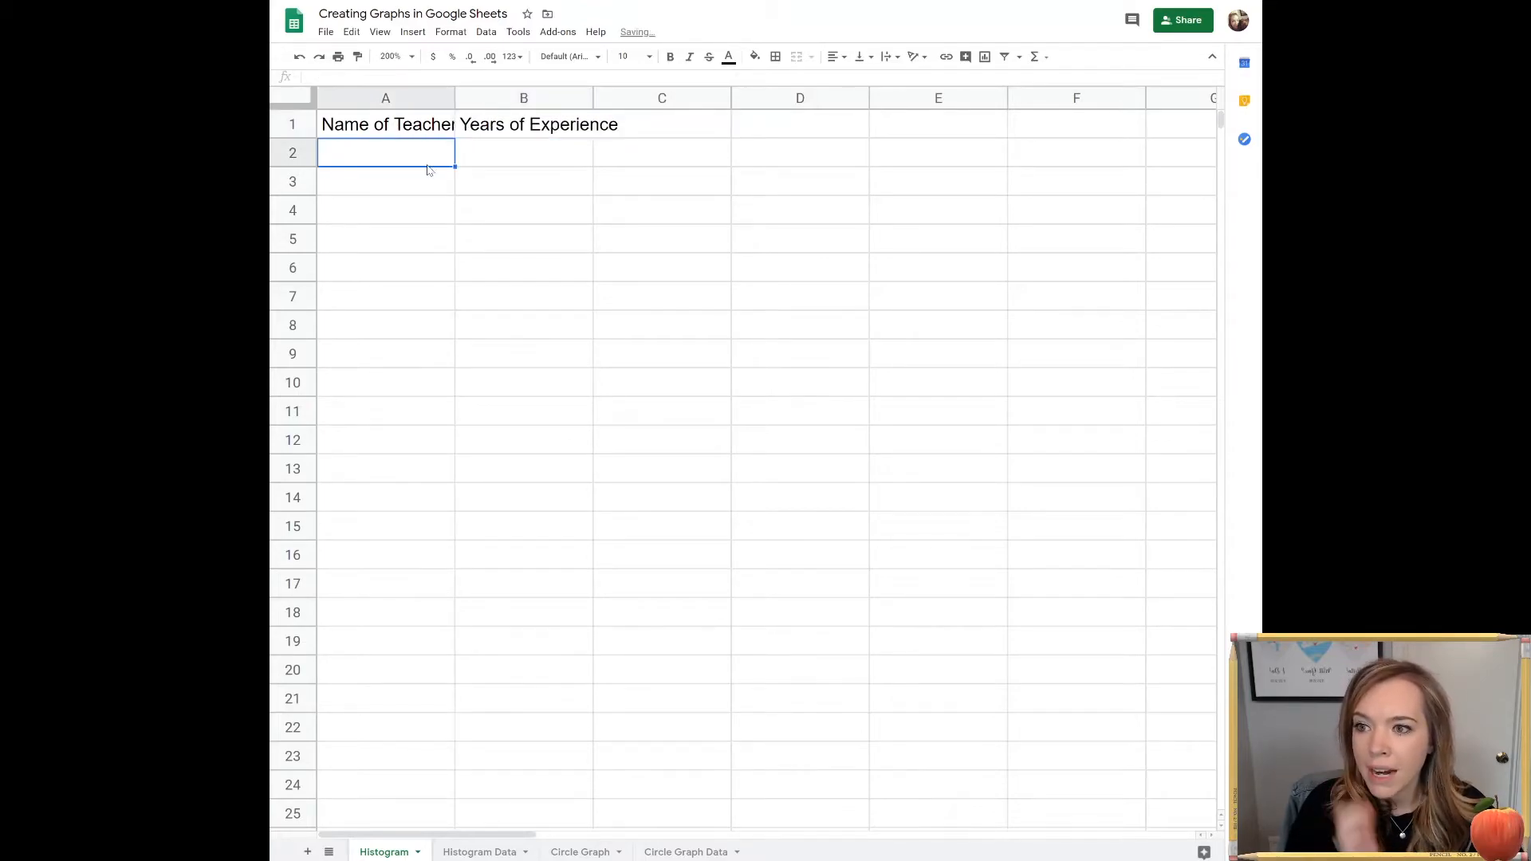
# - Widen columns A and B so that both header texts fit inside their cells
pyautogui.click(401, 123)
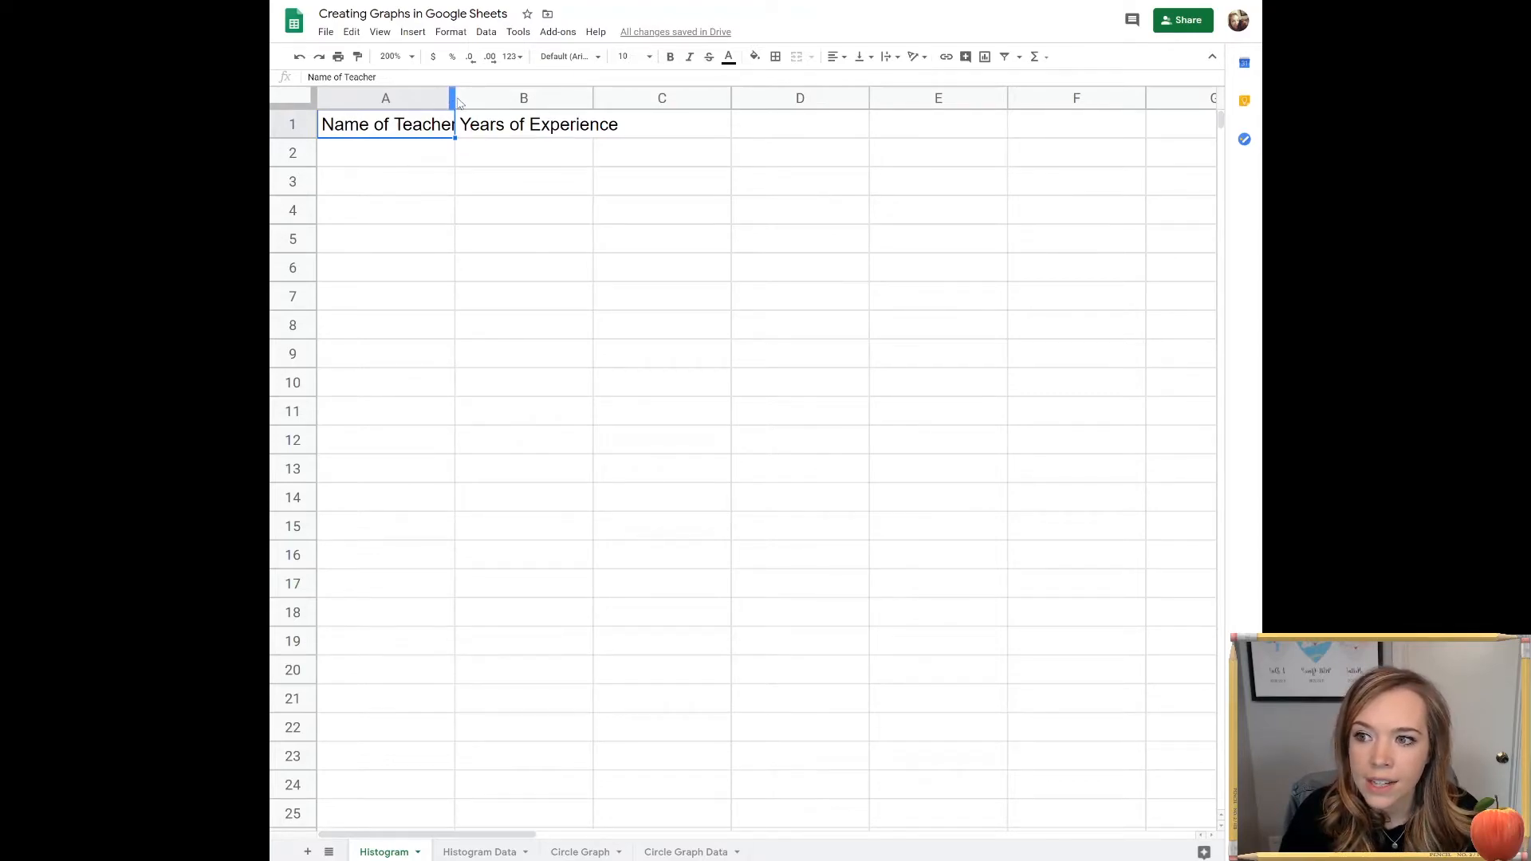
pyautogui.moveTo(450, 97); pyautogui.dragTo(471, 97)
pyautogui.moveTo(607, 97); pyautogui.dragTo(651, 97)
pyautogui.click(520, 156)
pyautogui.click(396, 130)
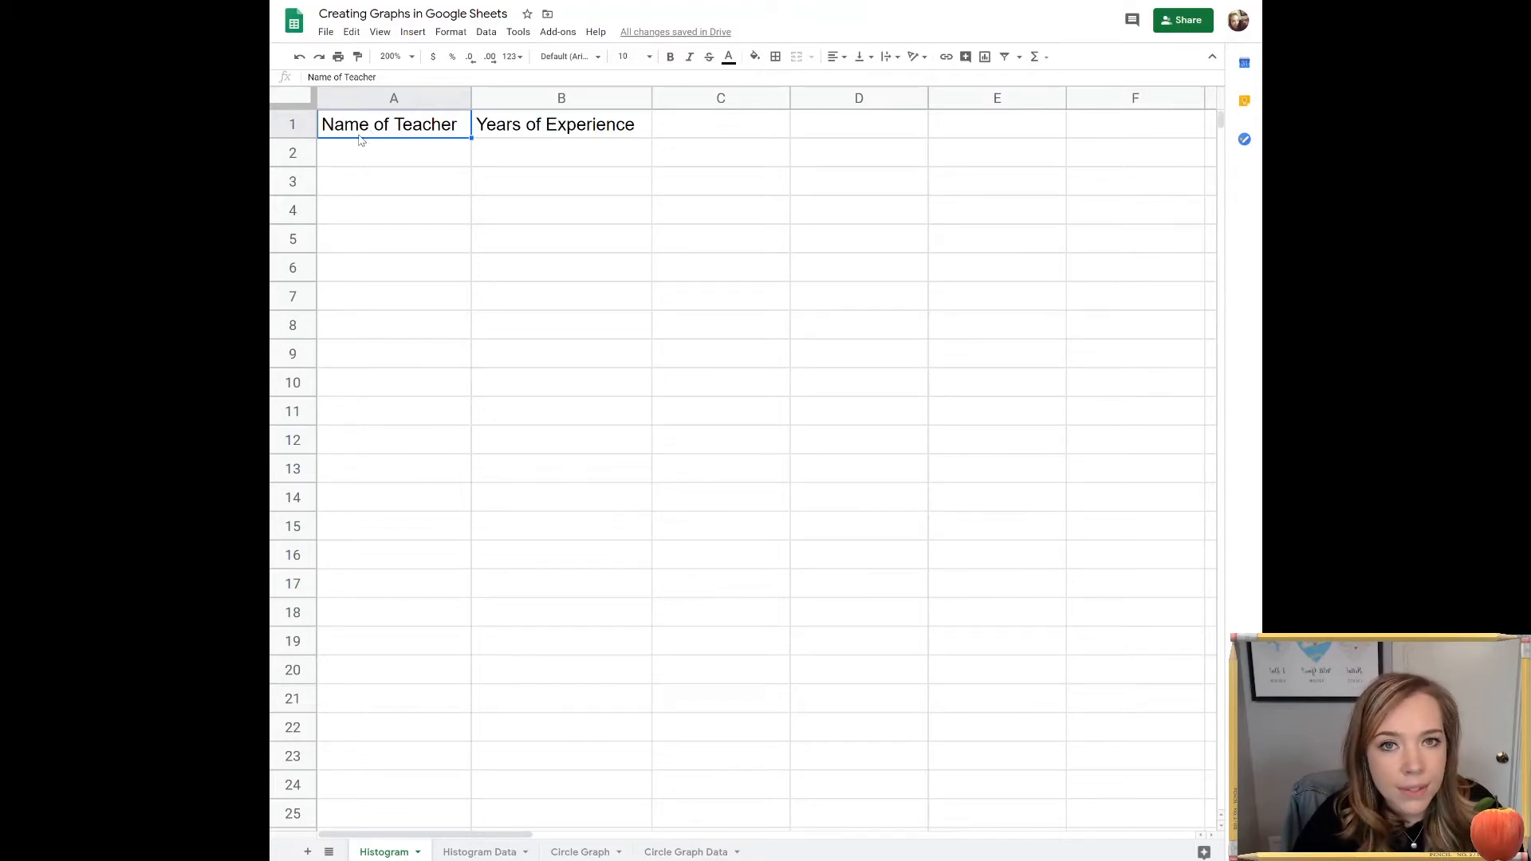
# - Make the headers in A1:B1 bold and center them horizontally
pyautogui.moveTo(424, 128); pyautogui.dragTo(566, 132)
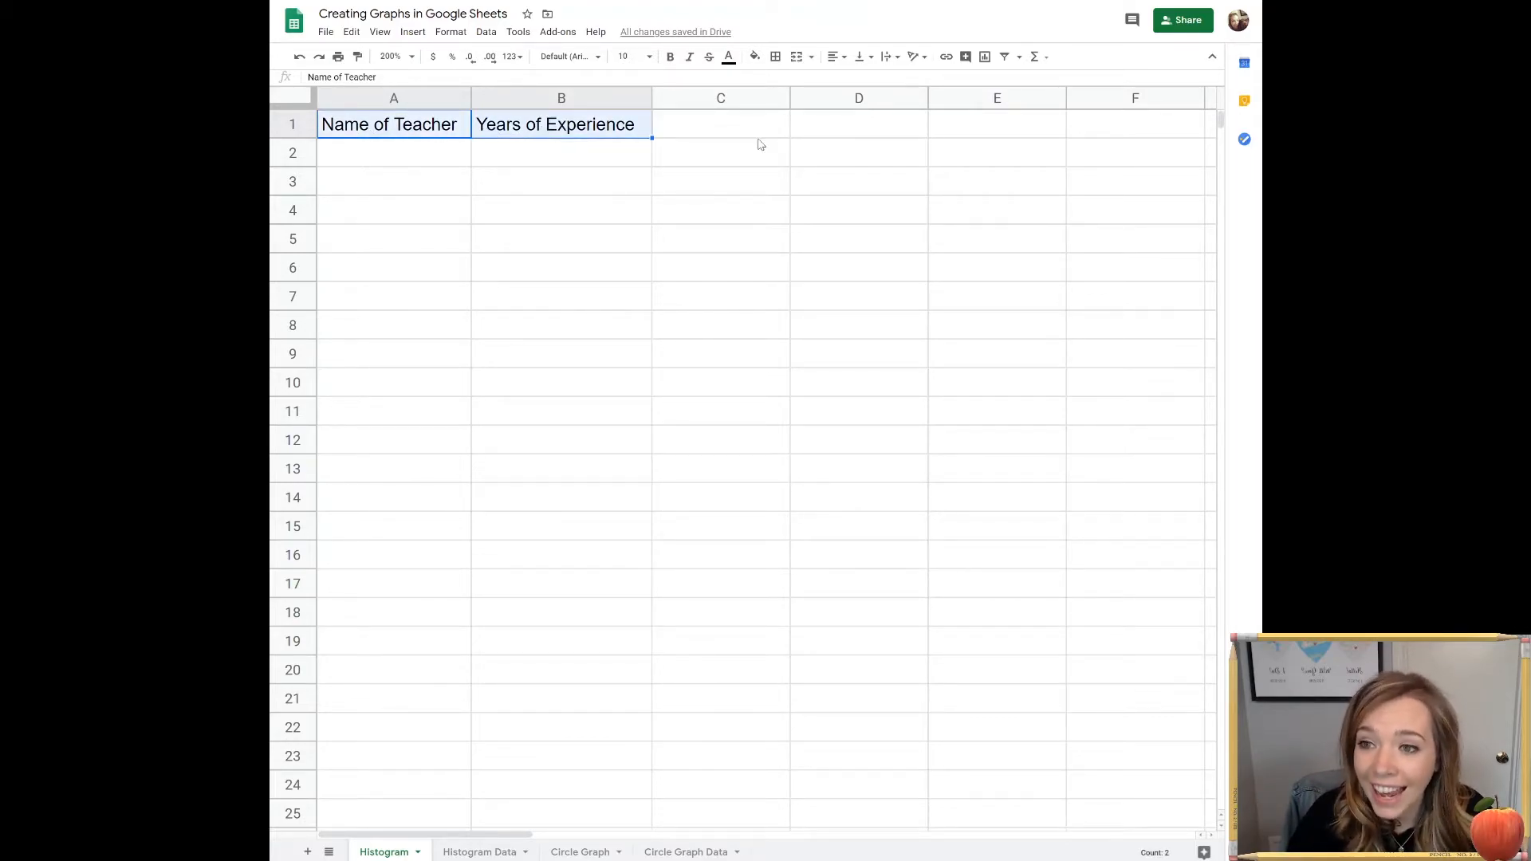
pyautogui.click(672, 57)
pyautogui.click(672, 58)
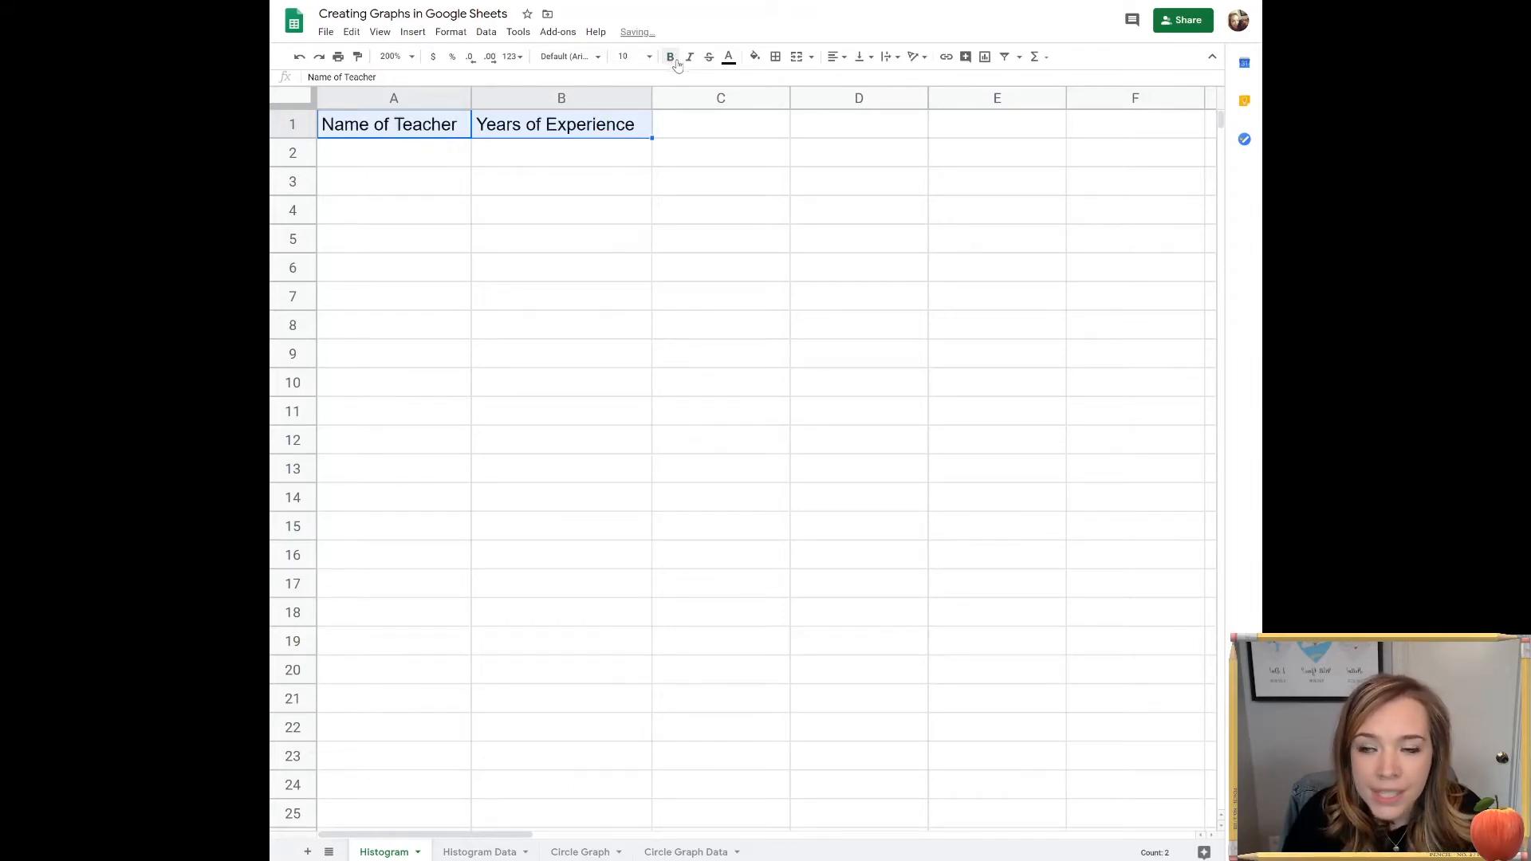
pyautogui.click(672, 57)
pyautogui.click(842, 57)
pyautogui.click(852, 90)
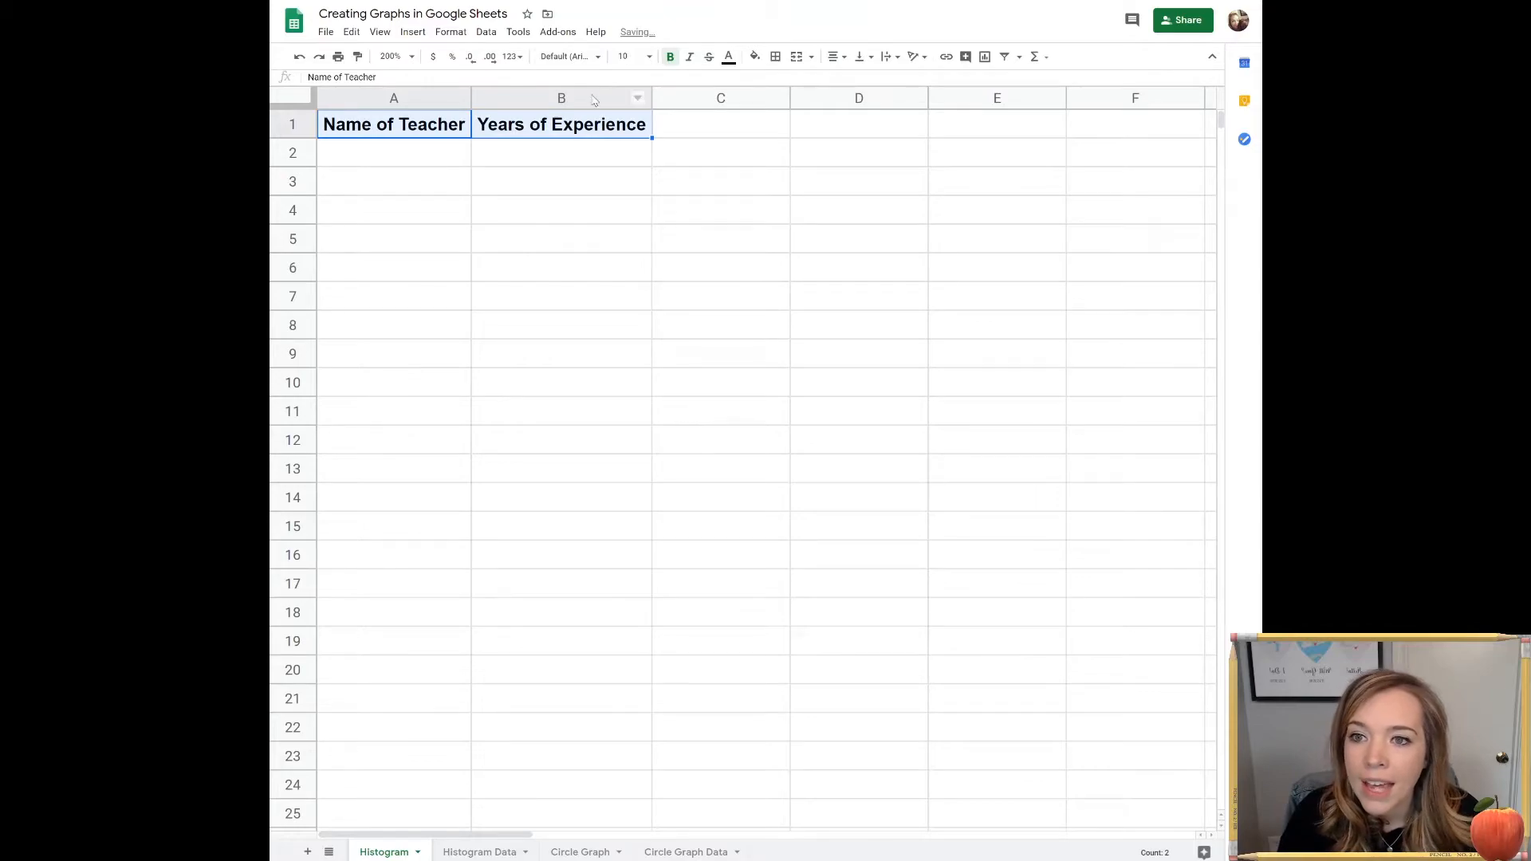
# - Fill the header cells A1:B1 with yellow
pyautogui.click(755, 58)
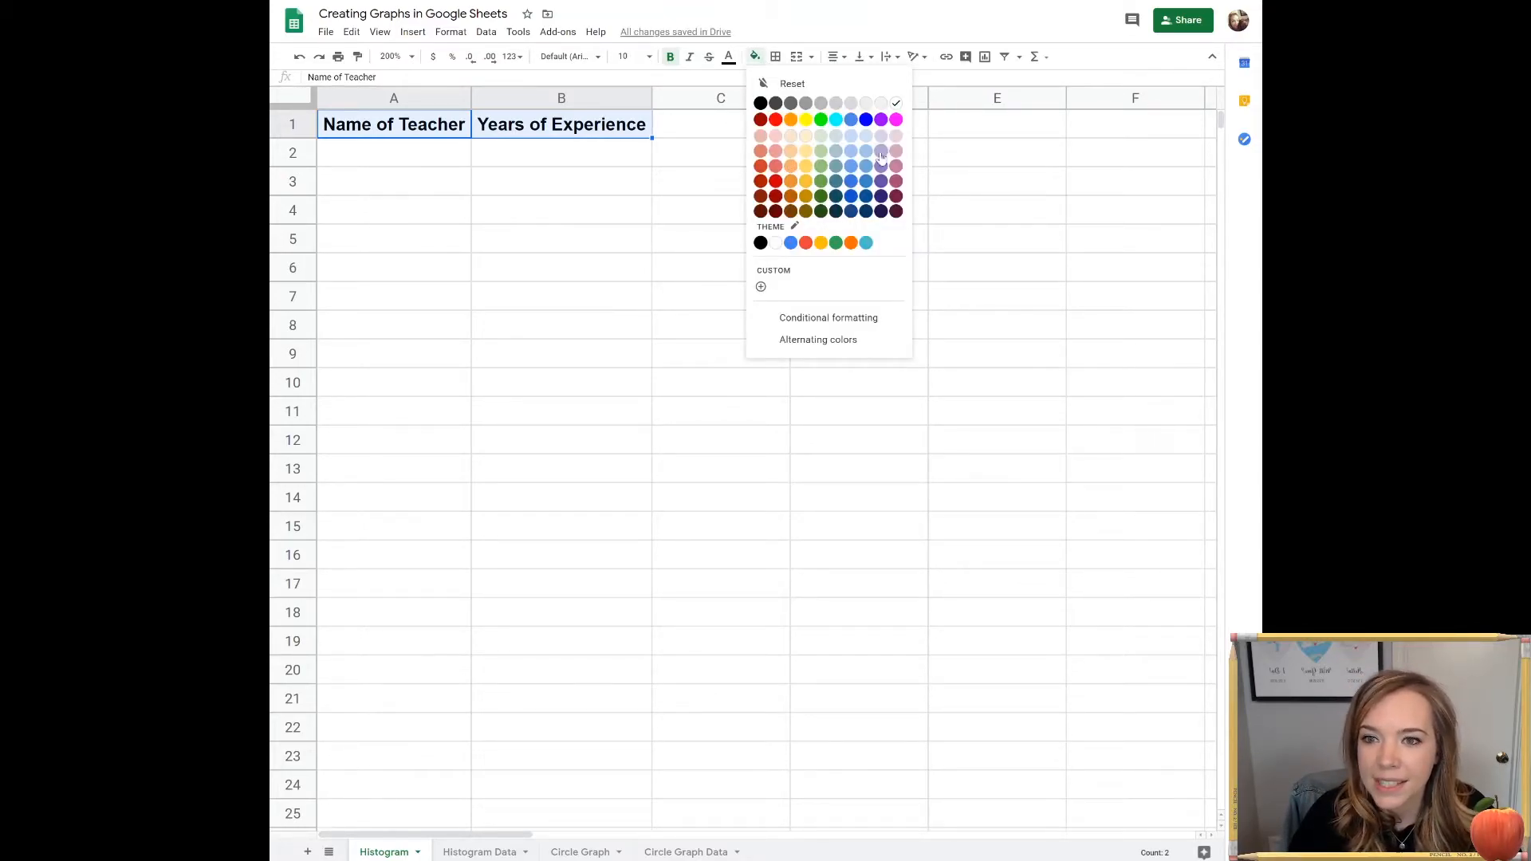
pyautogui.click(806, 120)
pyautogui.click(431, 151)
pyautogui.click(409, 134)
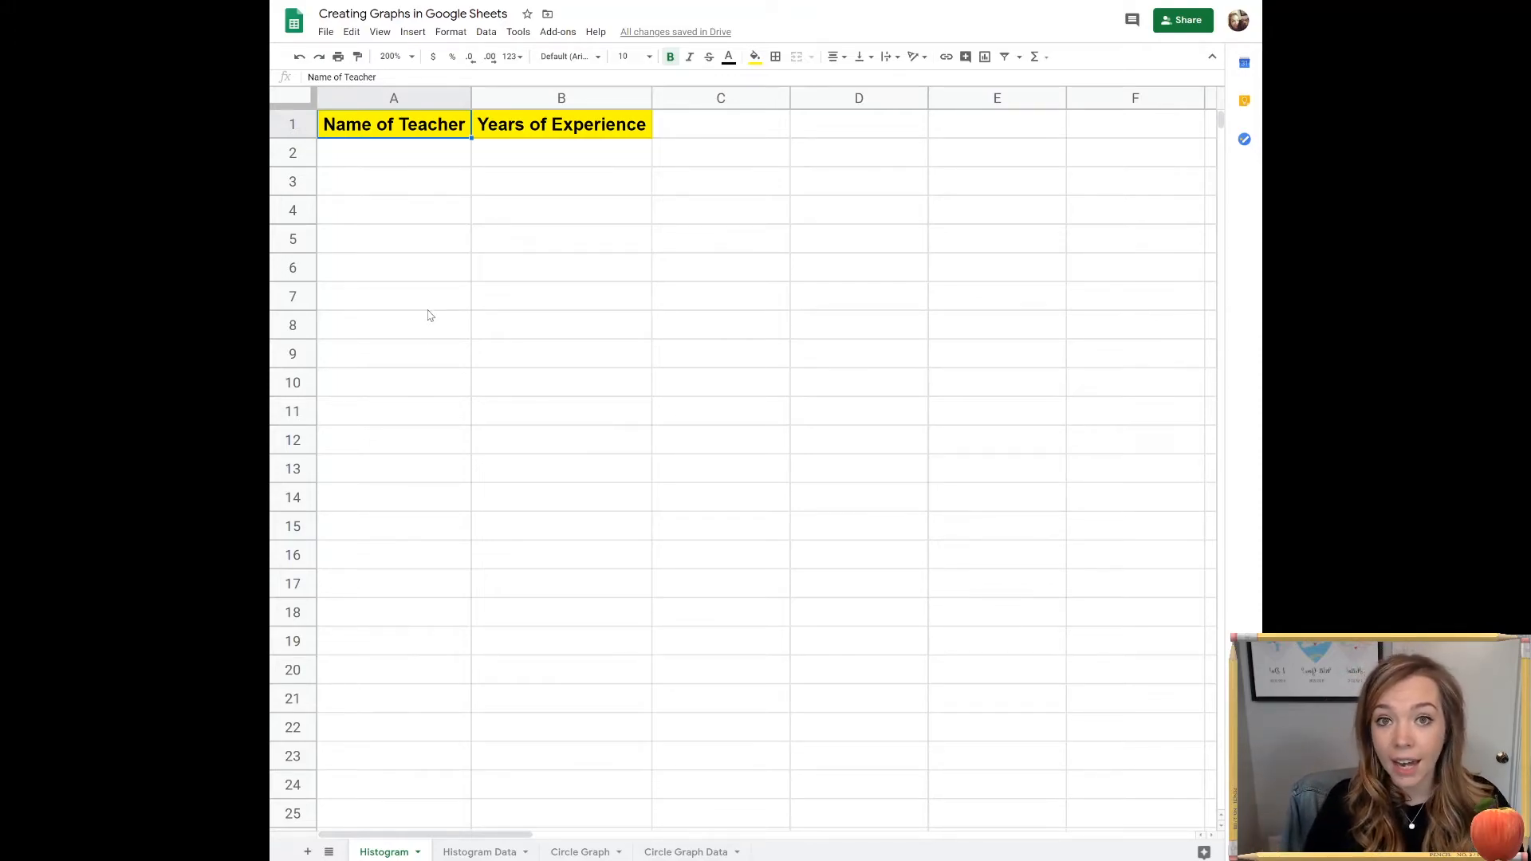
# - Freeze row 1 of the Histogram sheet so the headers stay in view
pyautogui.scroll(-3, 472, 486)
pyautogui.scroll(3, 473, 485)
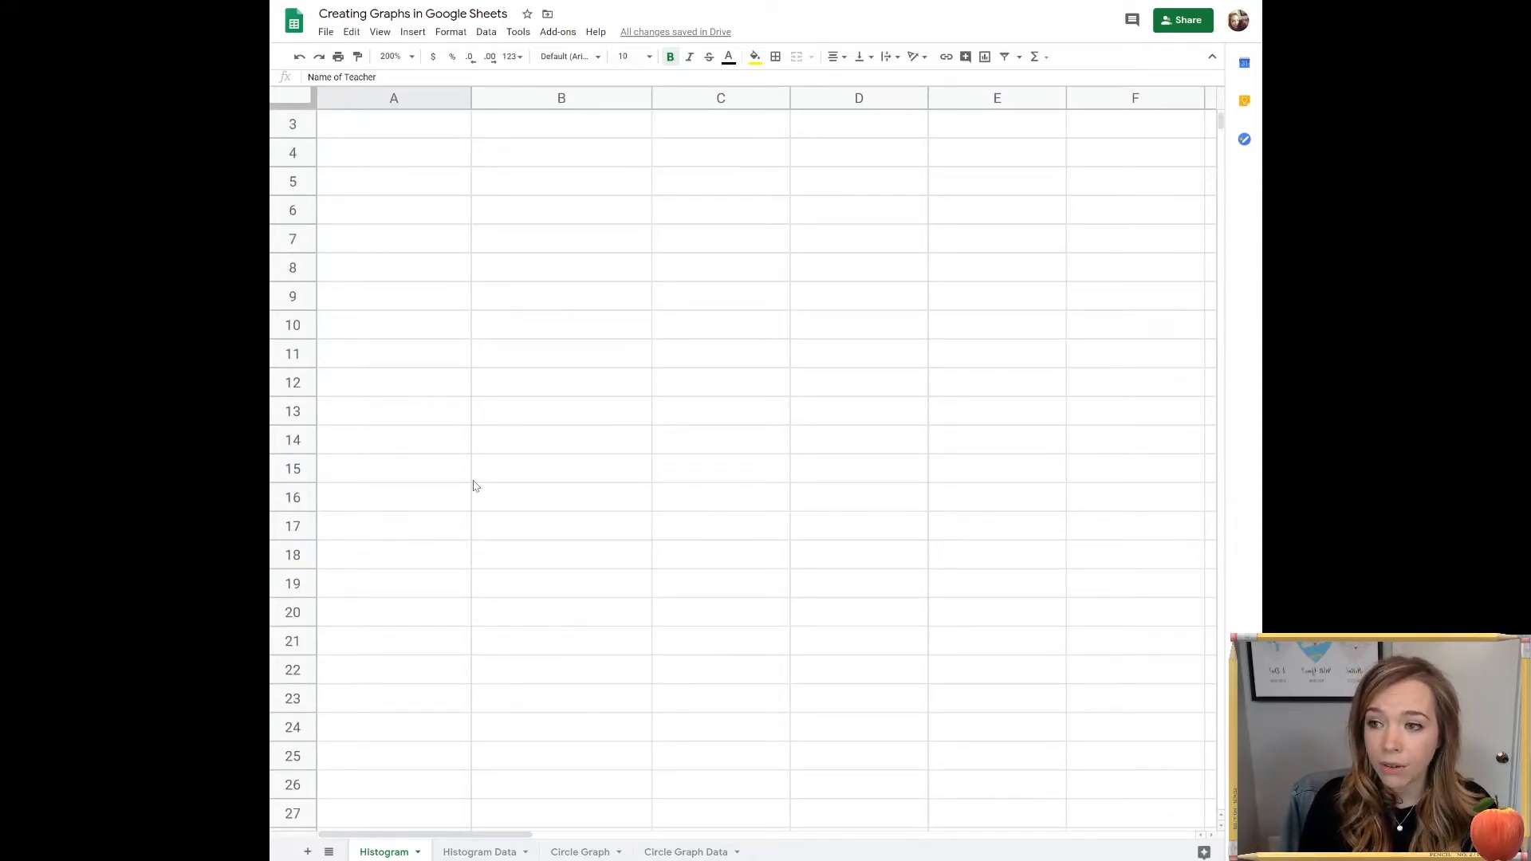
pyautogui.click(304, 131)
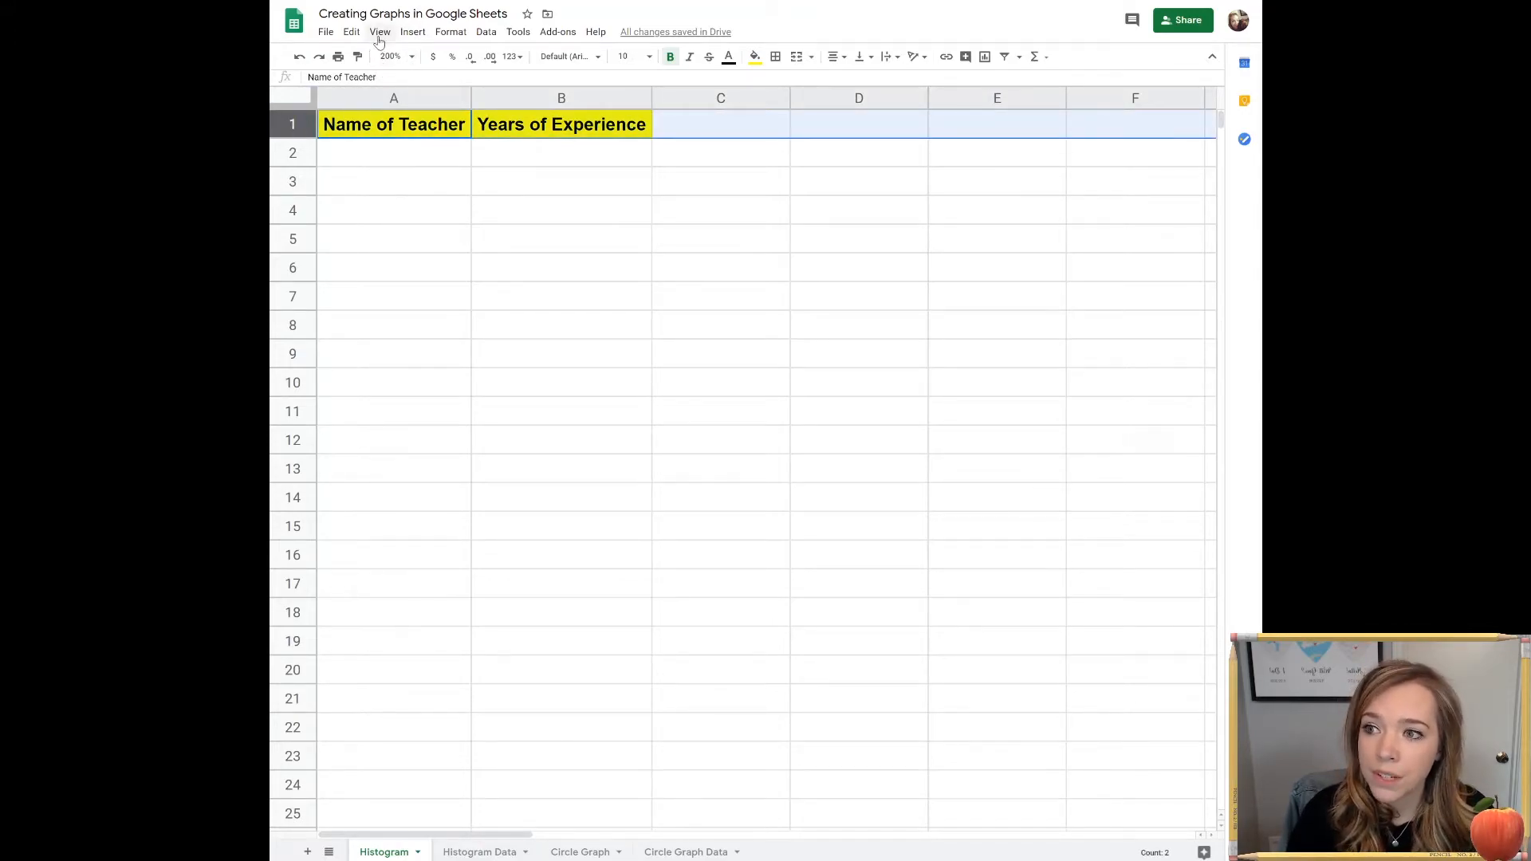
pyautogui.click(380, 34)
pyautogui.moveTo(391, 60)
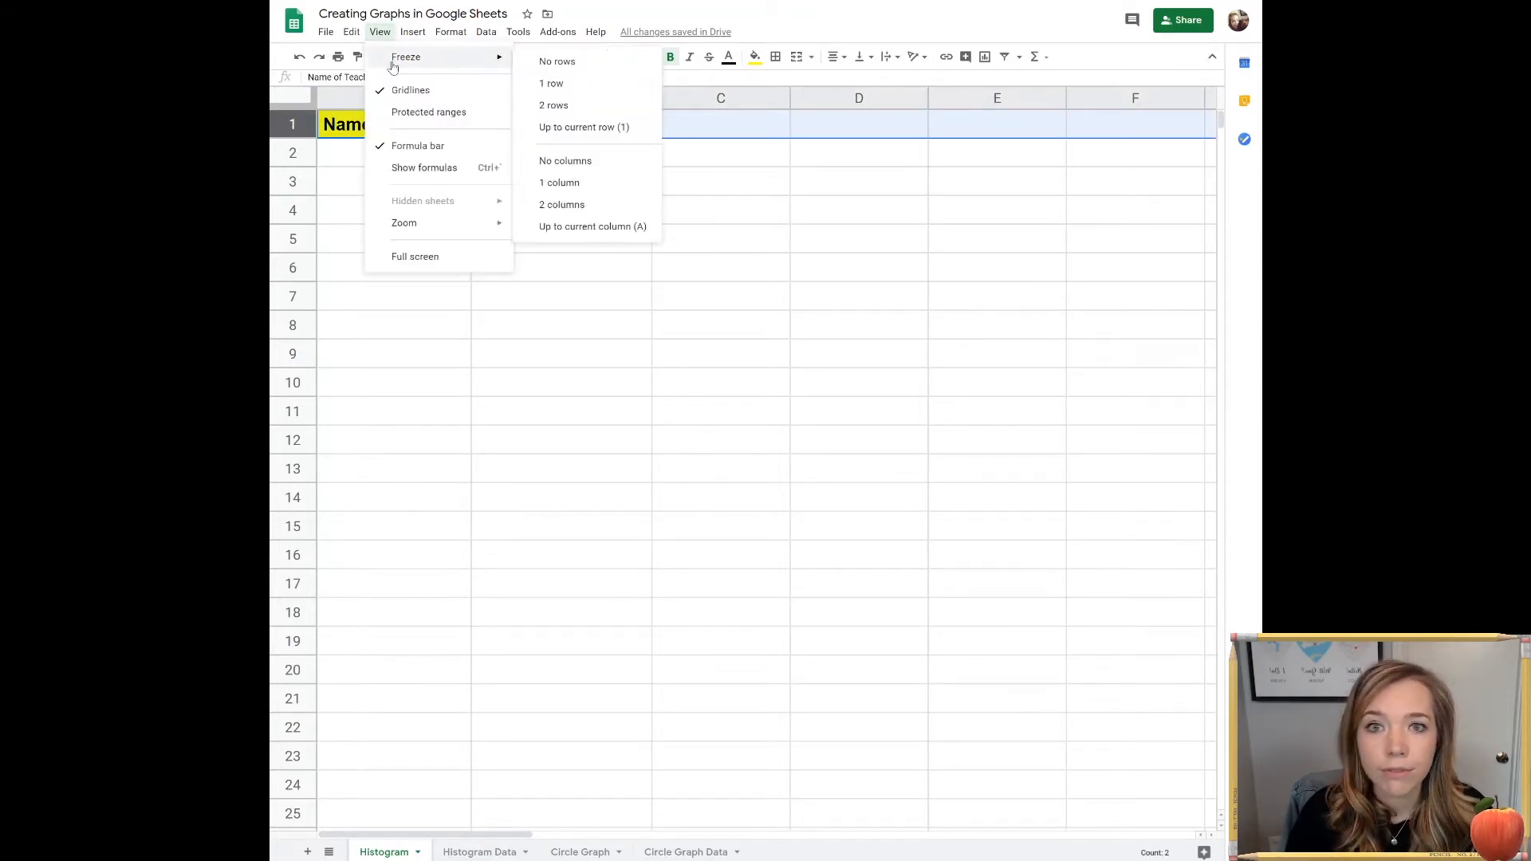
pyautogui.click(573, 84)
# - Enter the first teacher's name in A2 and 6 years of experience in B2
pyautogui.click(401, 171)
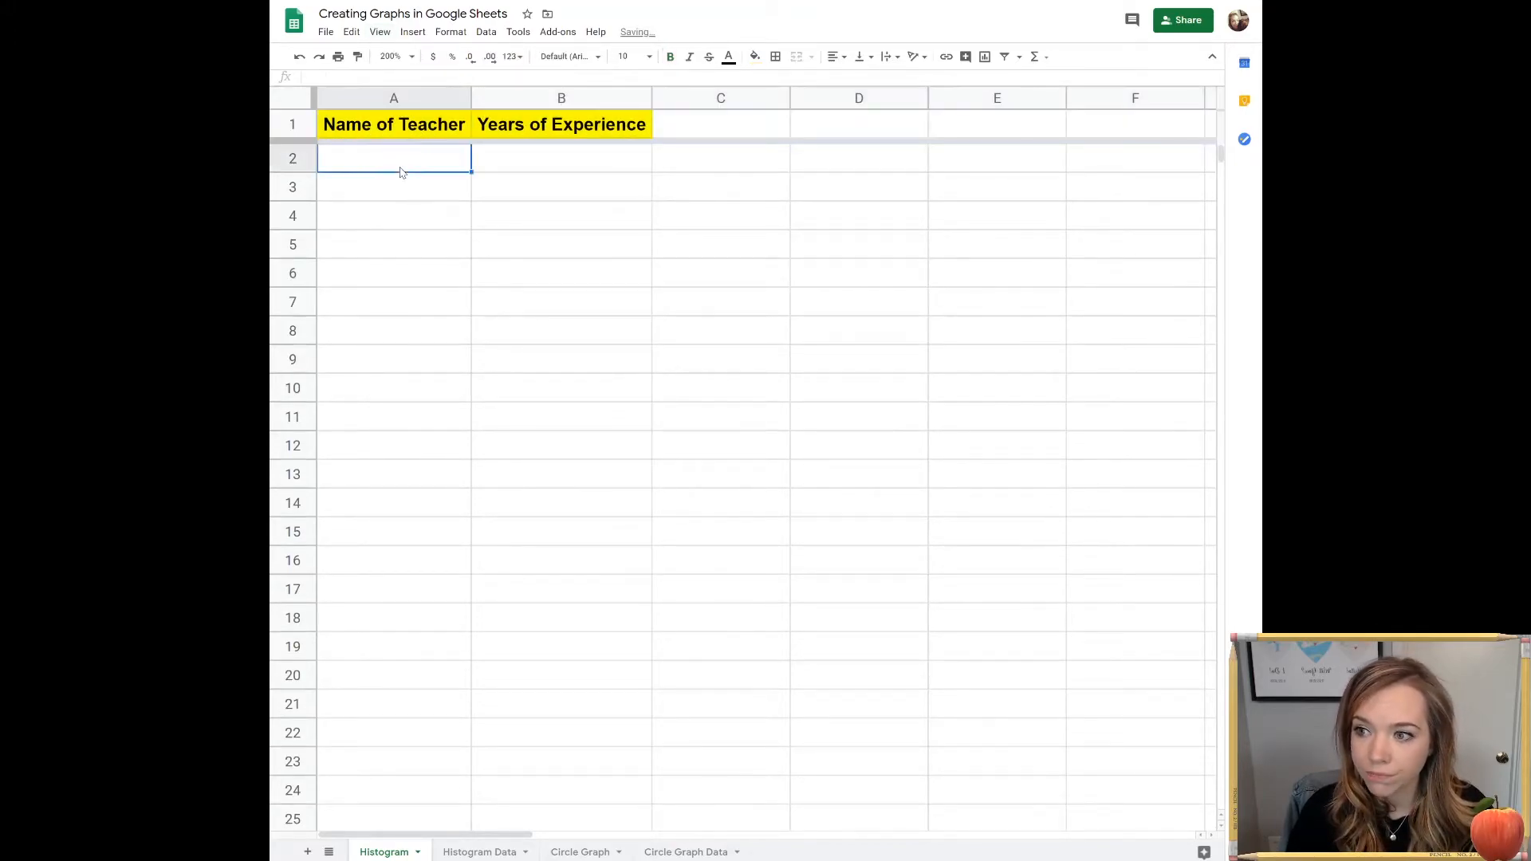
pyautogui.scroll(-12, 402, 175)
pyautogui.scroll(10, 403, 189)
pyautogui.scroll(2, 403, 189)
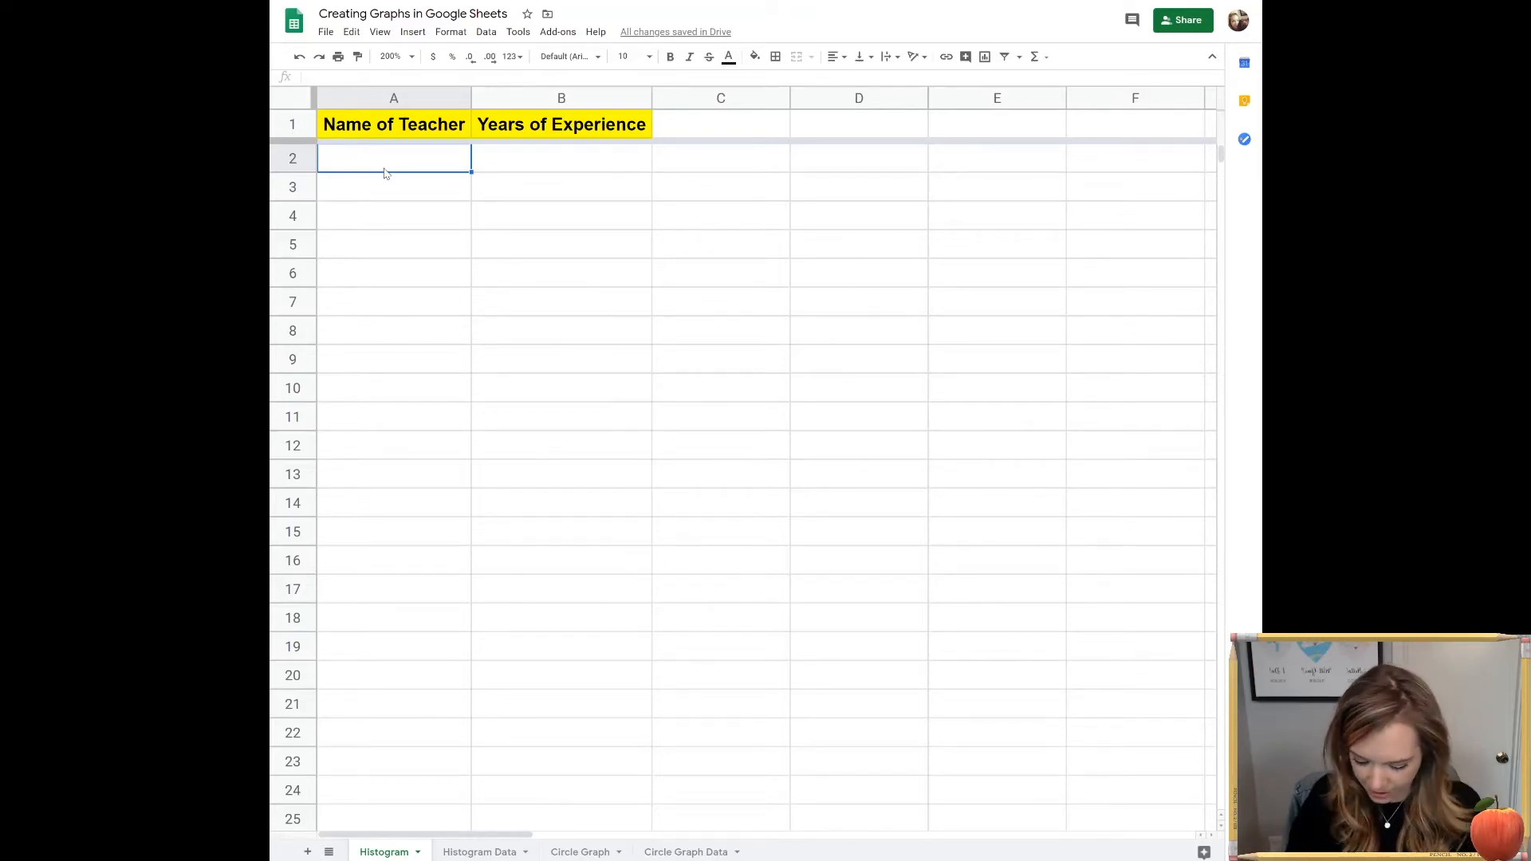
pyautogui.write('Mrs. Pitc')
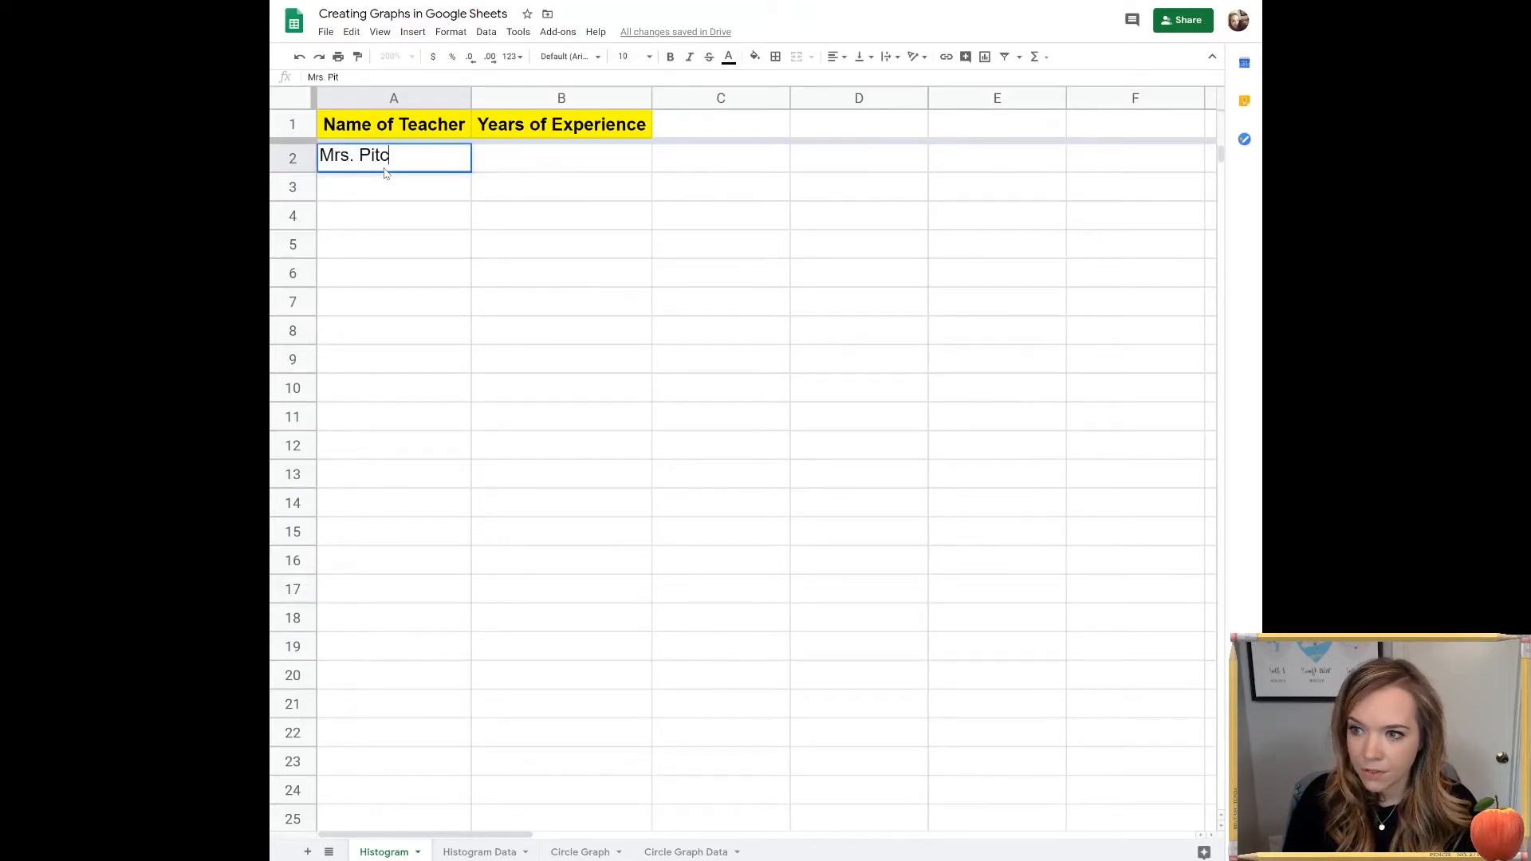
pyautogui.write('hford')
pyautogui.press('Tab')
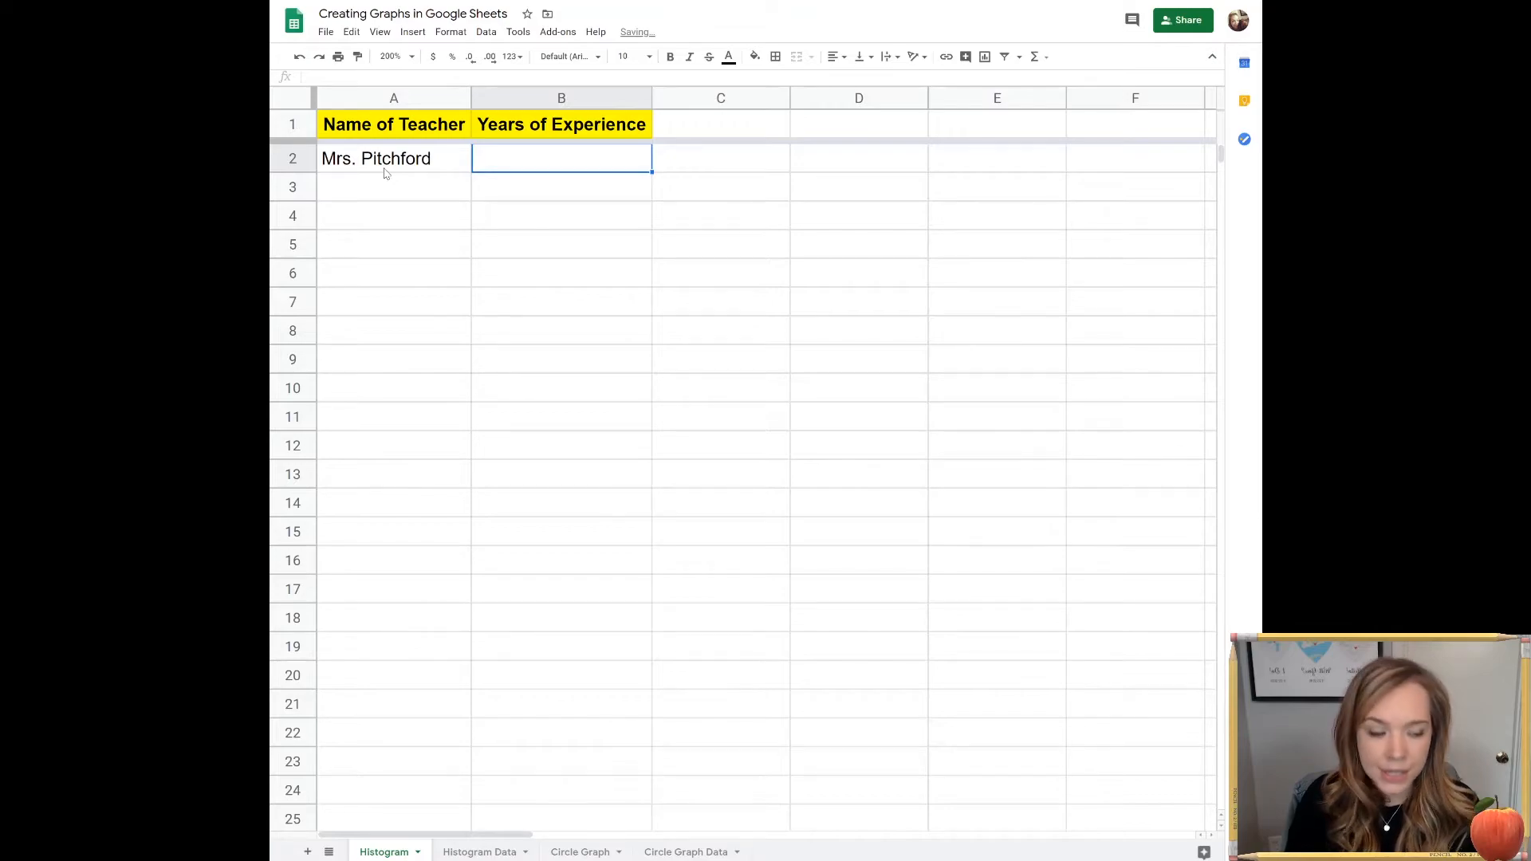
pyautogui.write('6')
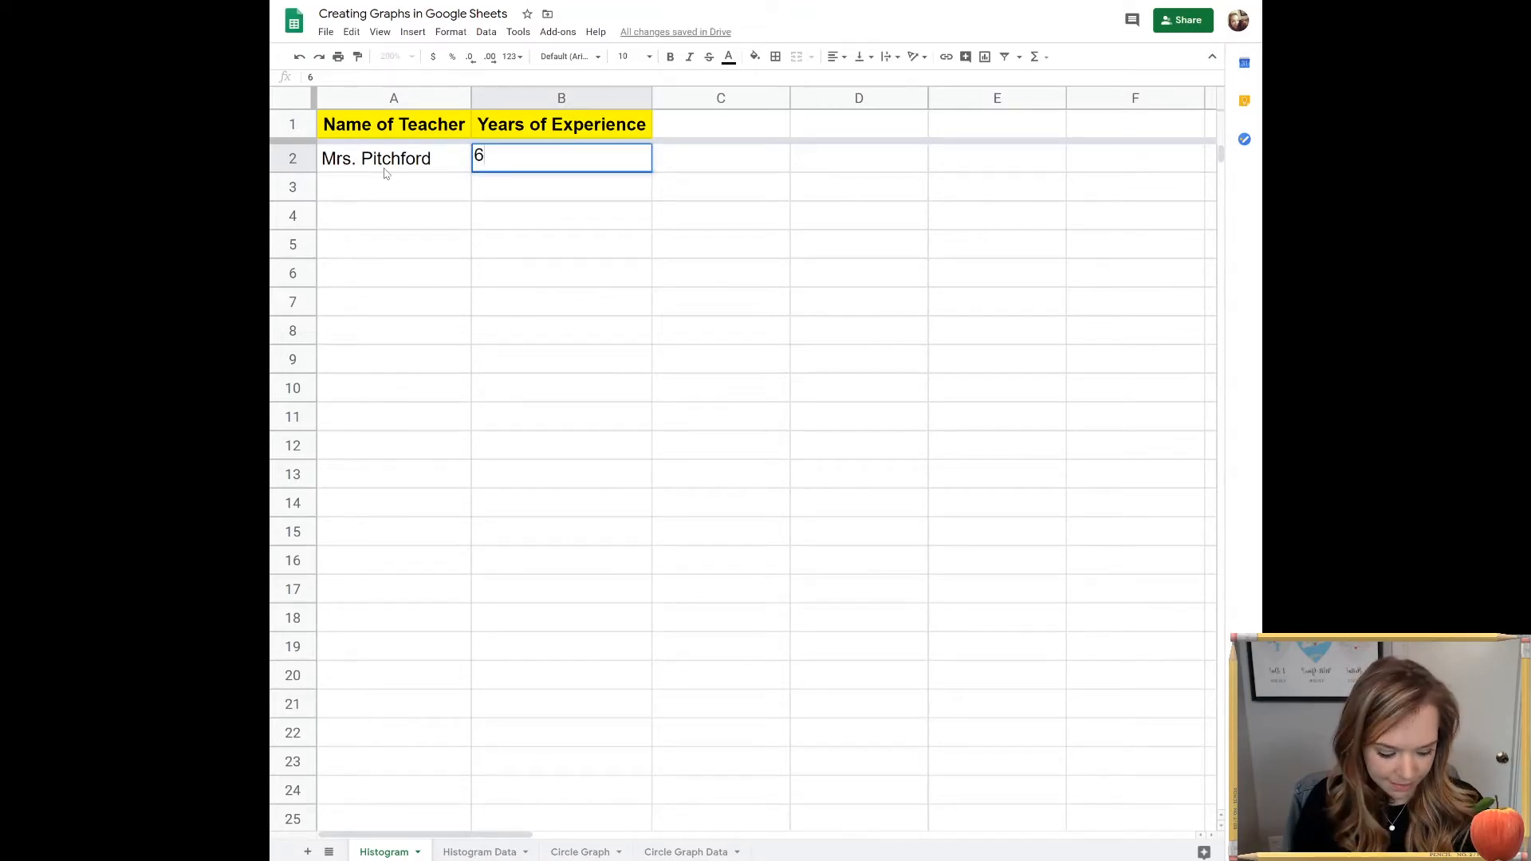
pyautogui.press('Return')
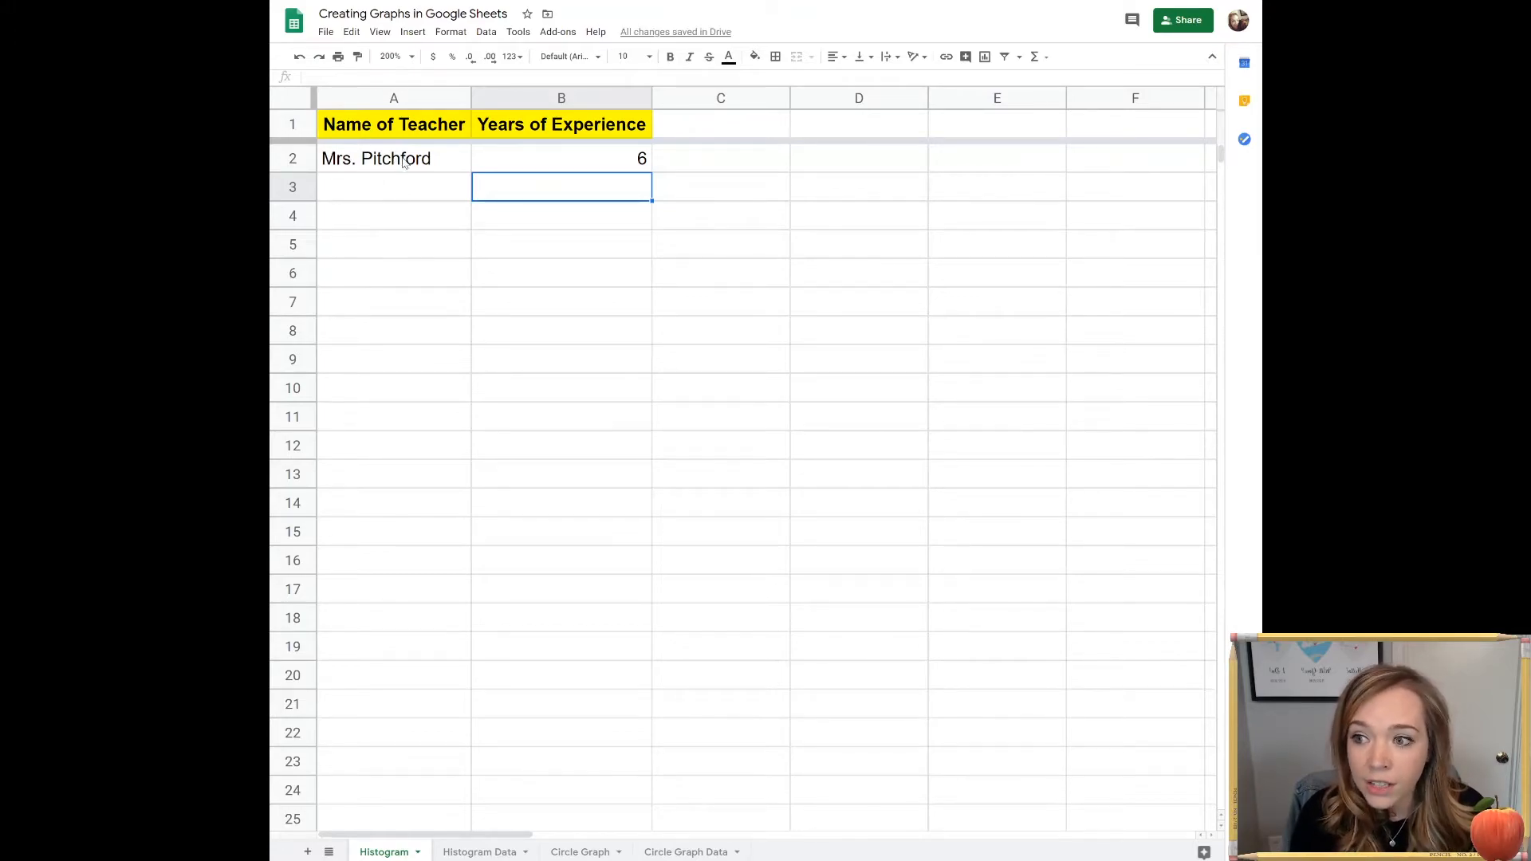
pyautogui.click(418, 195)
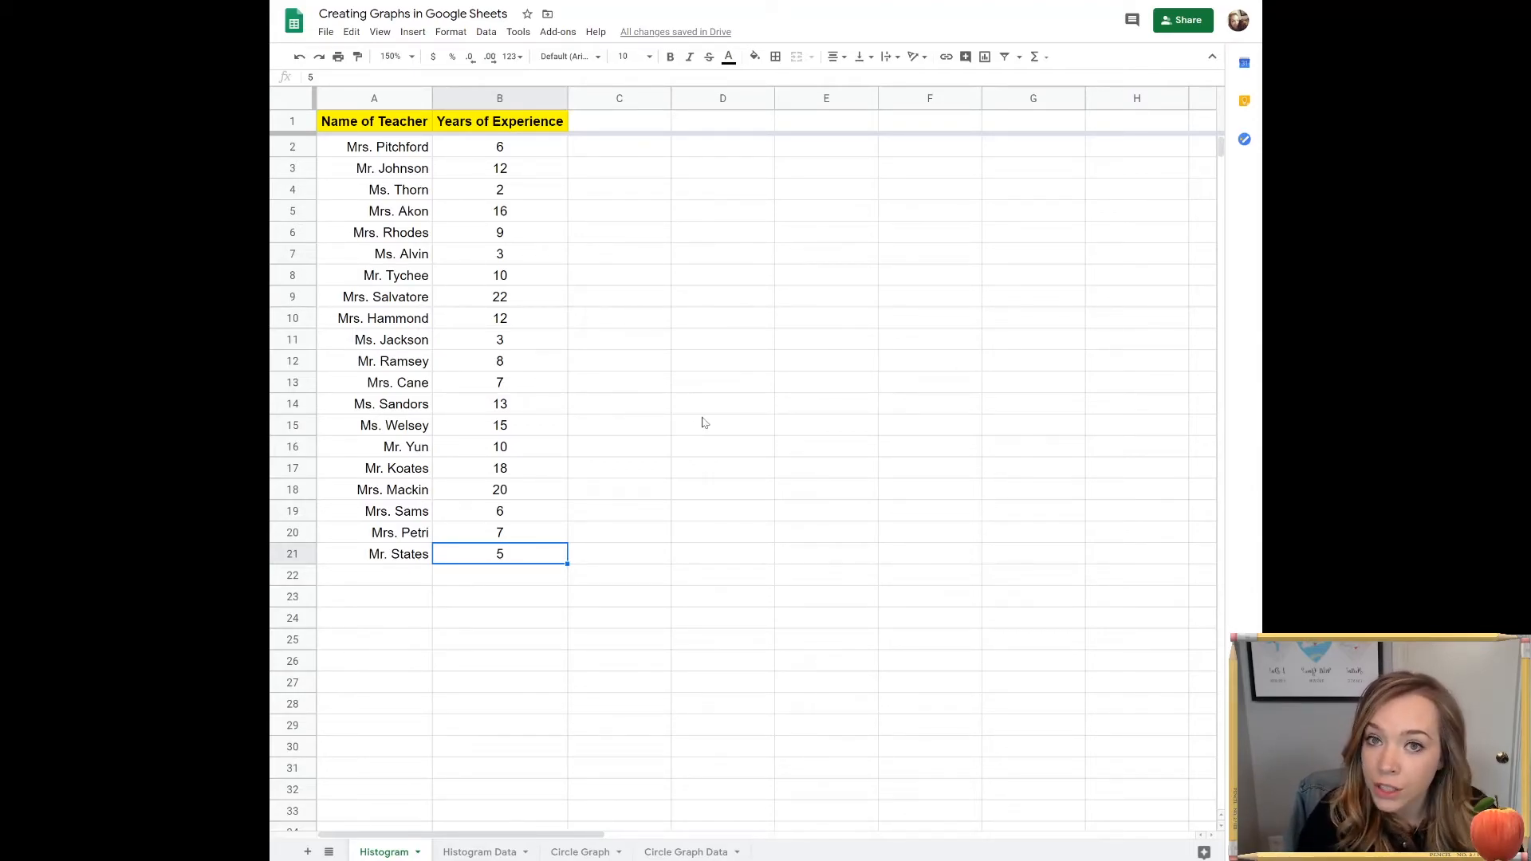
# - Insert a chart from the data in A1:B21 and move it so its full width is visible beside the chart editor
pyautogui.click(369, 127)
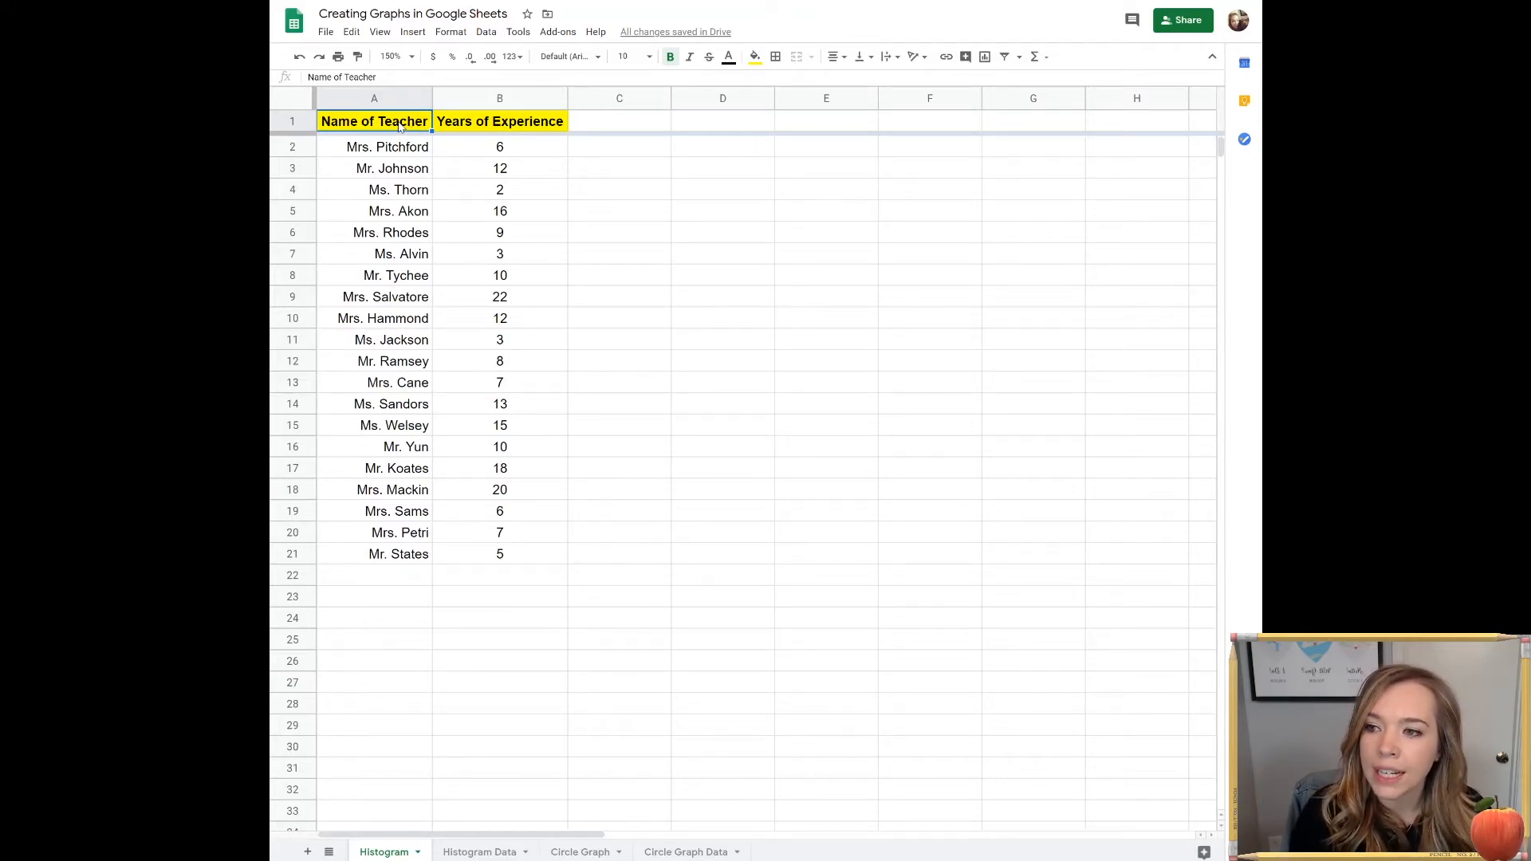
pyautogui.moveTo(401, 128); pyautogui.dragTo(528, 557)
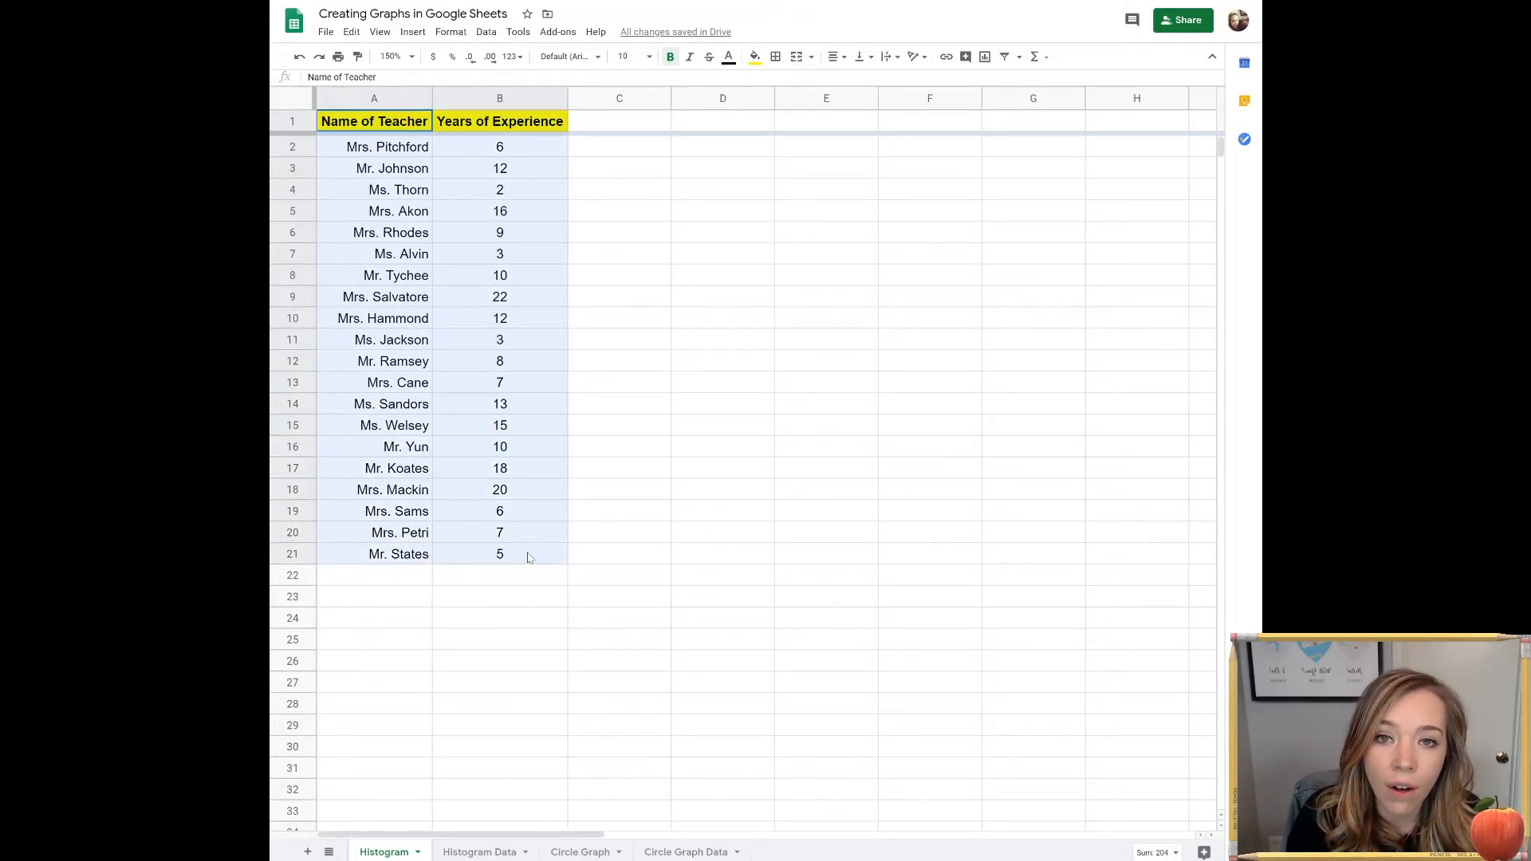
pyautogui.moveTo(528, 557); pyautogui.dragTo(528, 559)
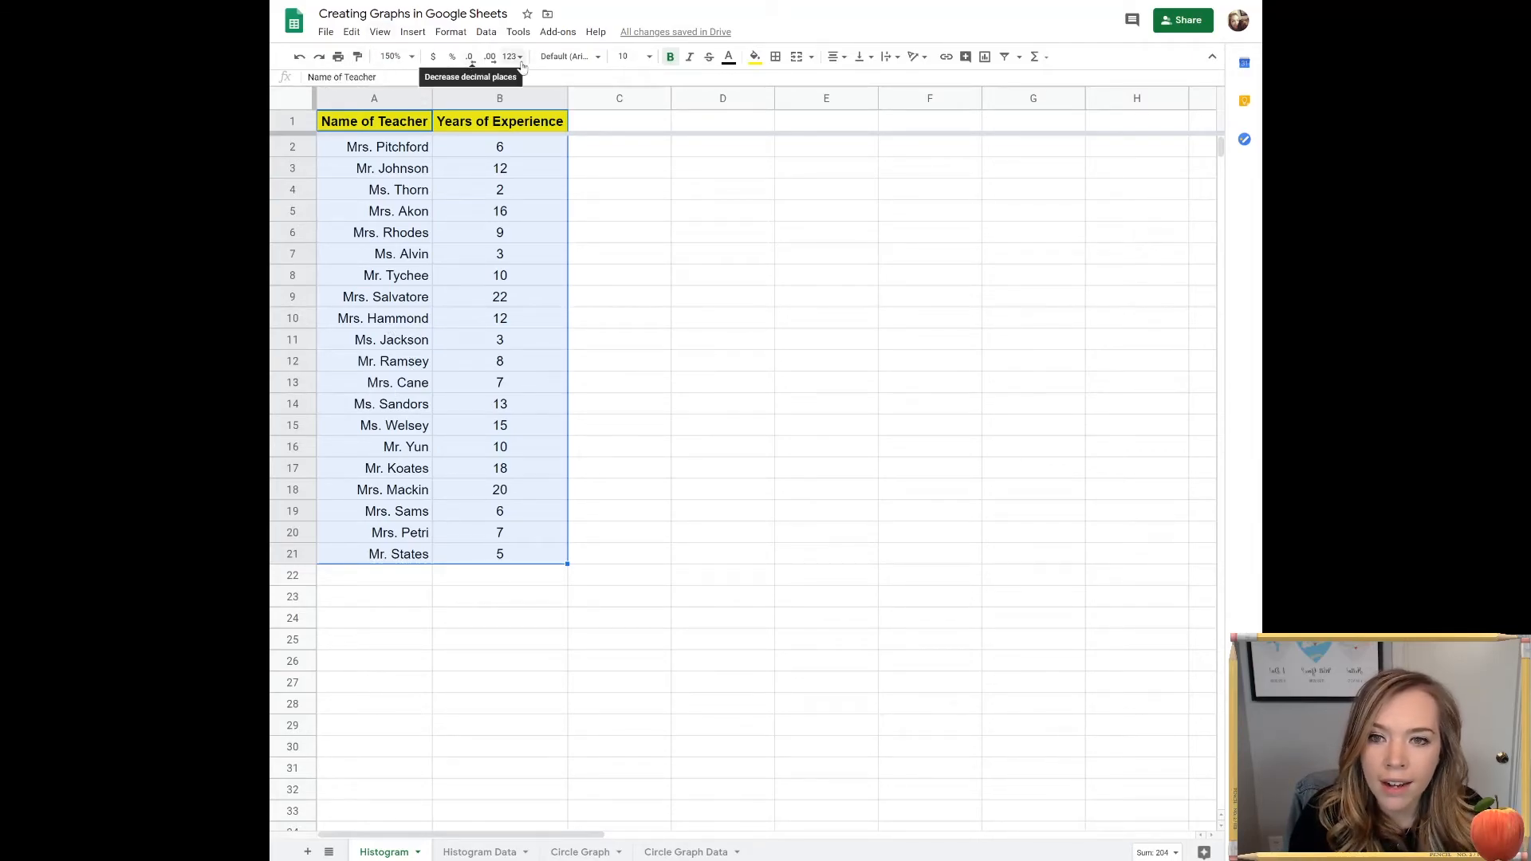
pyautogui.click(984, 58)
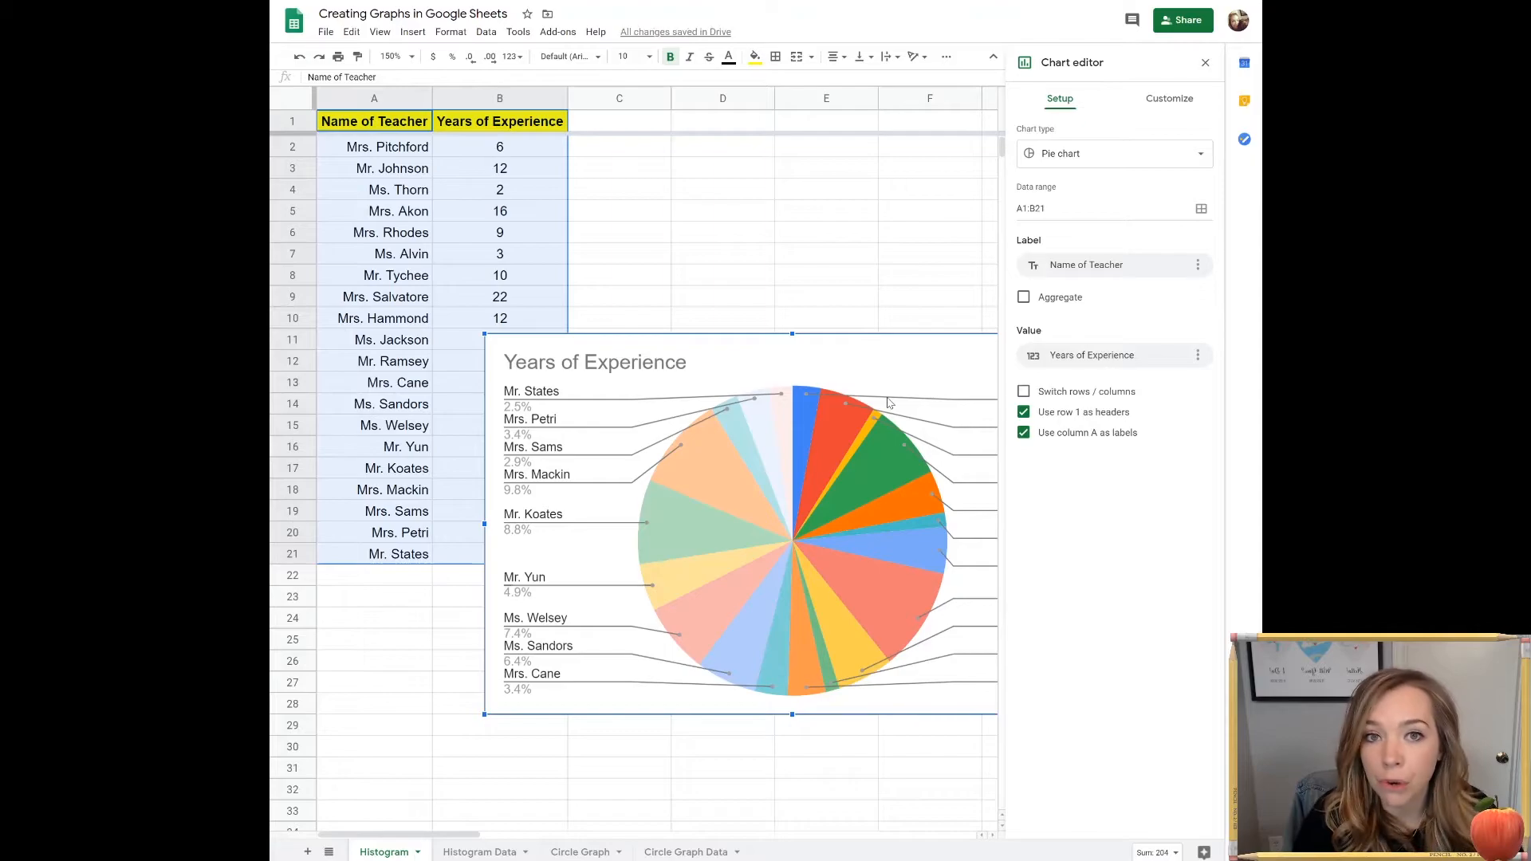
pyautogui.moveTo(845, 352); pyautogui.dragTo(702, 335)
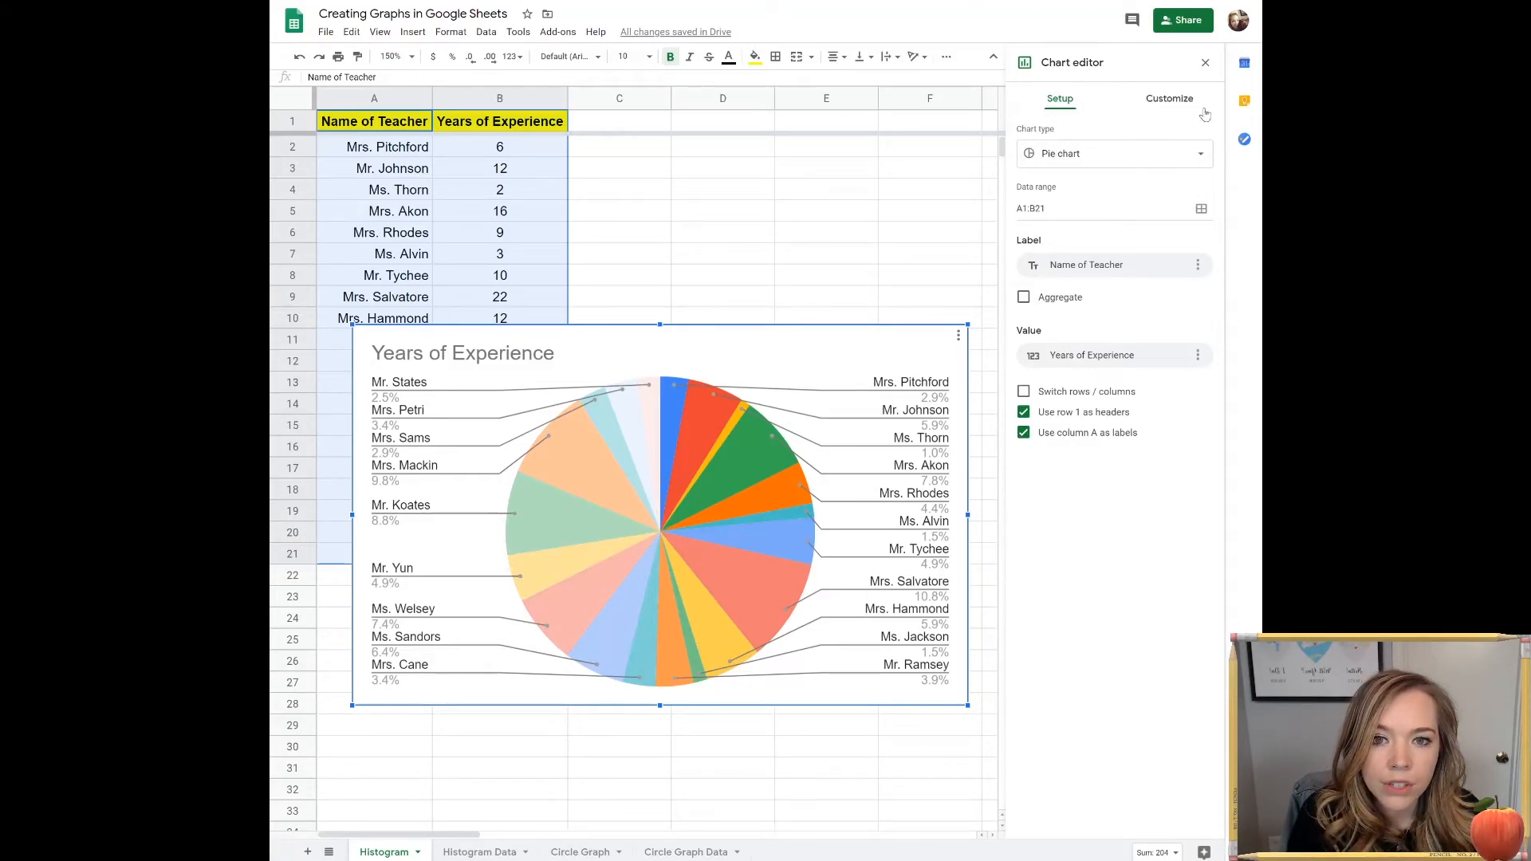
# - Change the chart type from pie to Histogram chart
pyautogui.click(1087, 156)
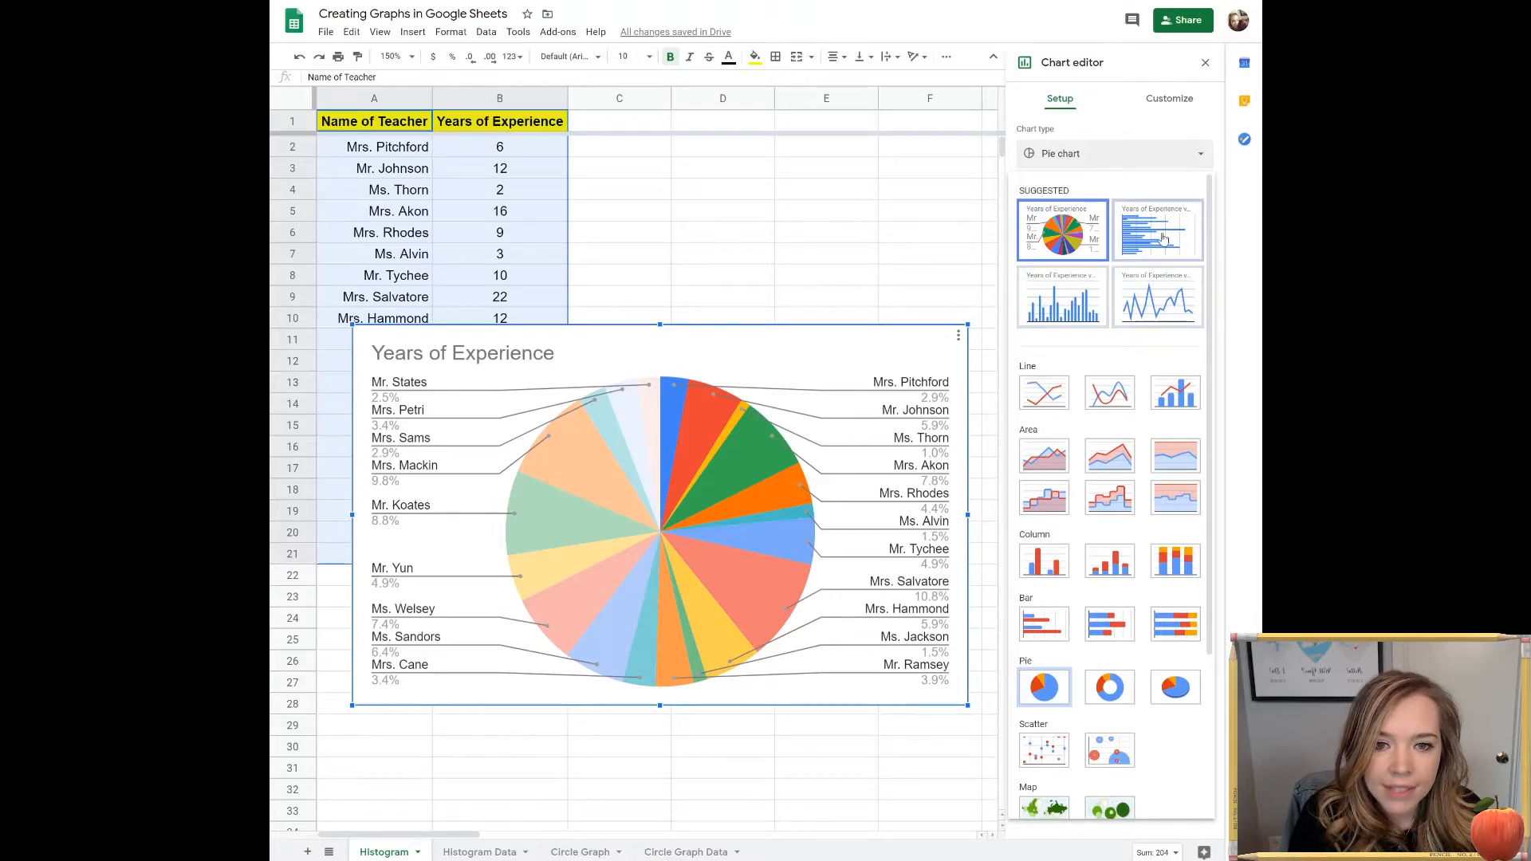
pyautogui.moveTo(1209, 232)
pyautogui.mouseDown()
pyautogui.moveTo(1210, 260)
pyautogui.moveTo(1210, 230)
pyautogui.mouseUp()
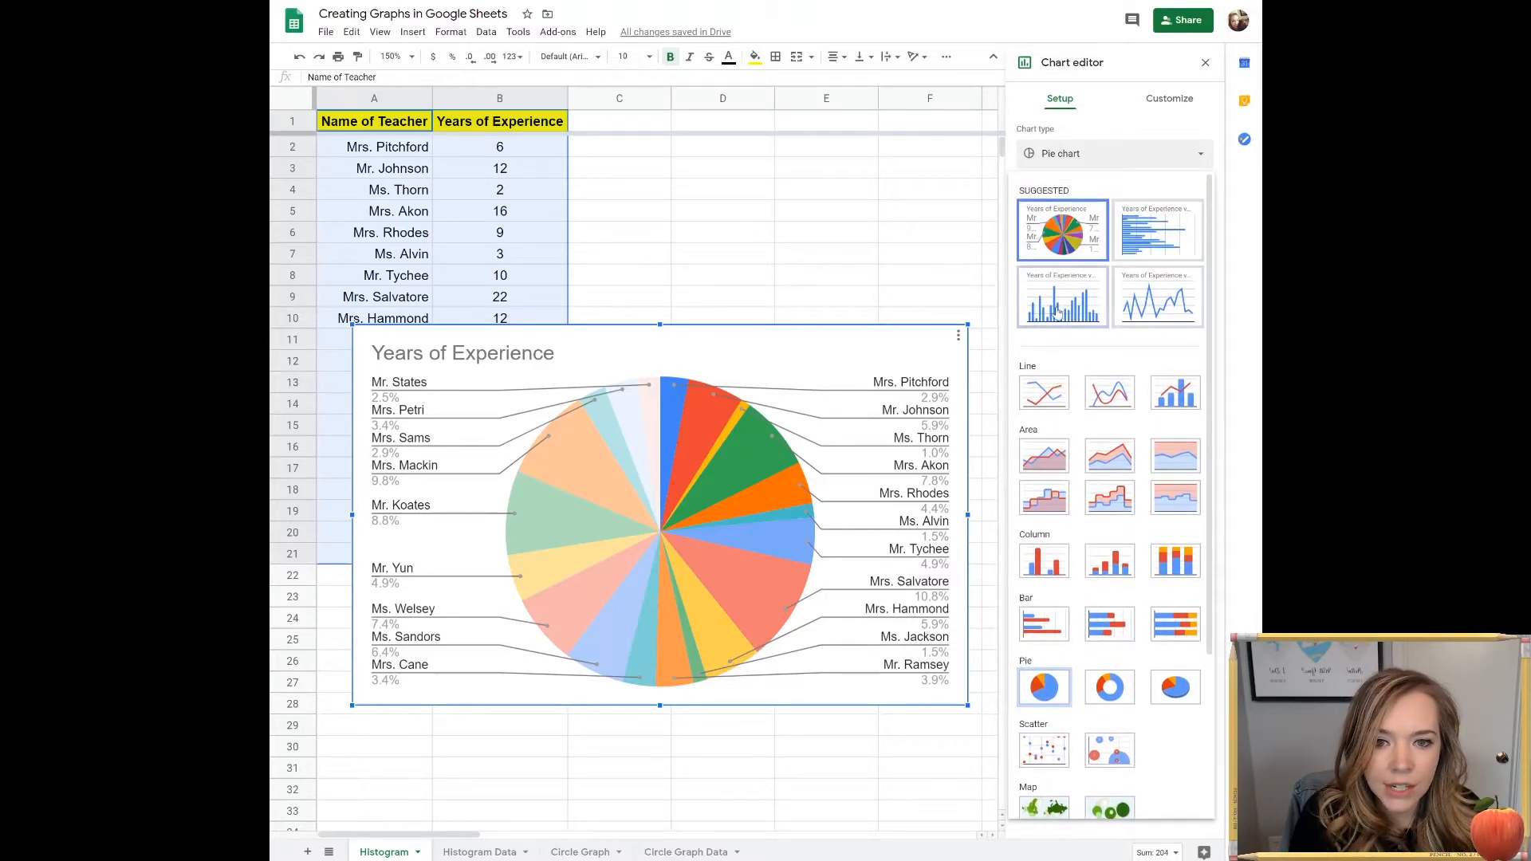
pyautogui.scroll(-3, 1210, 437)
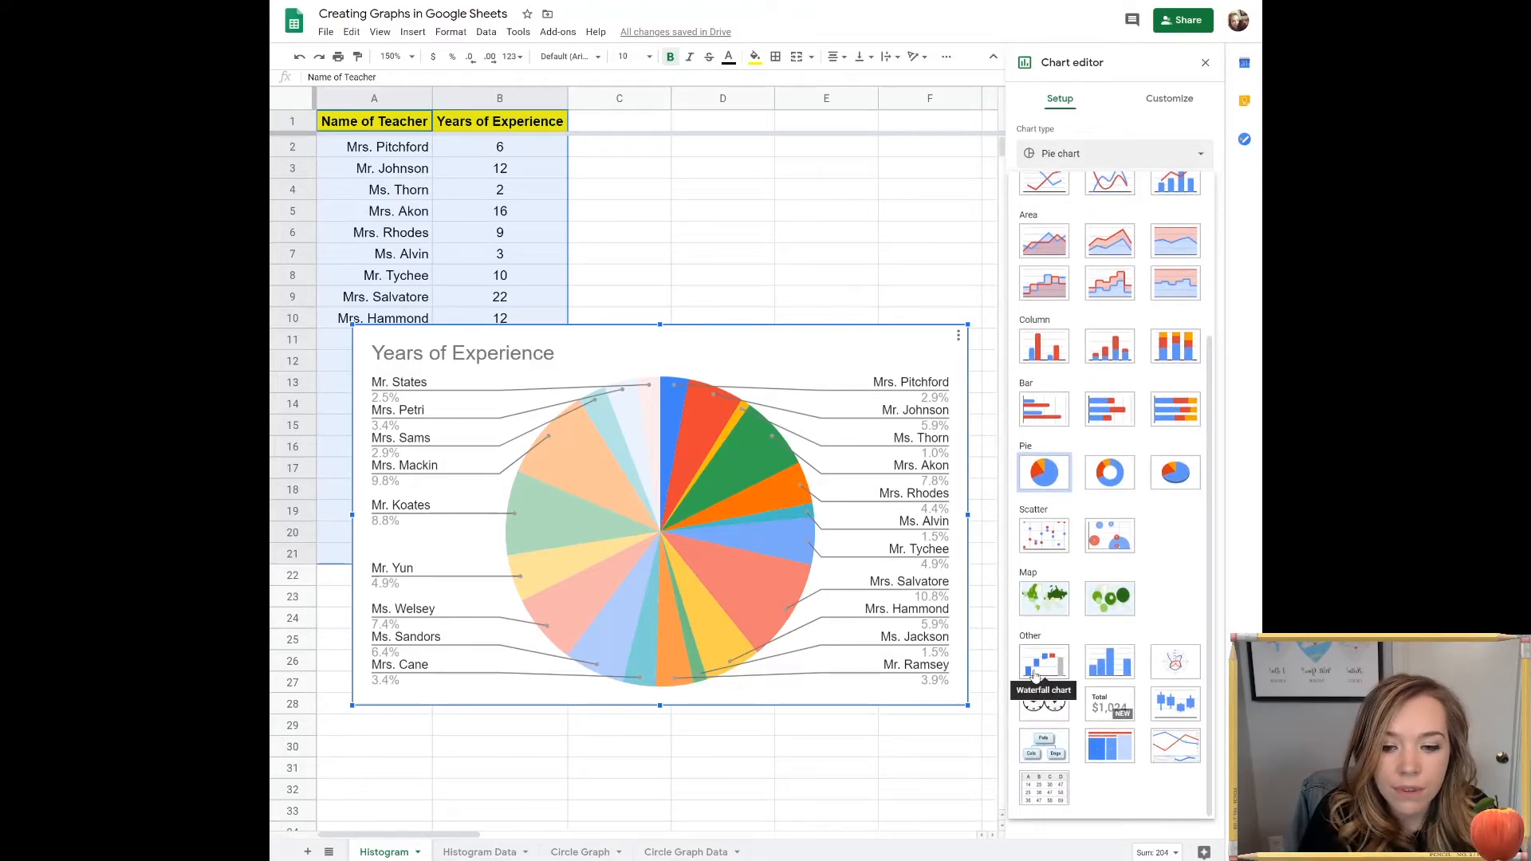
pyautogui.click(1118, 661)
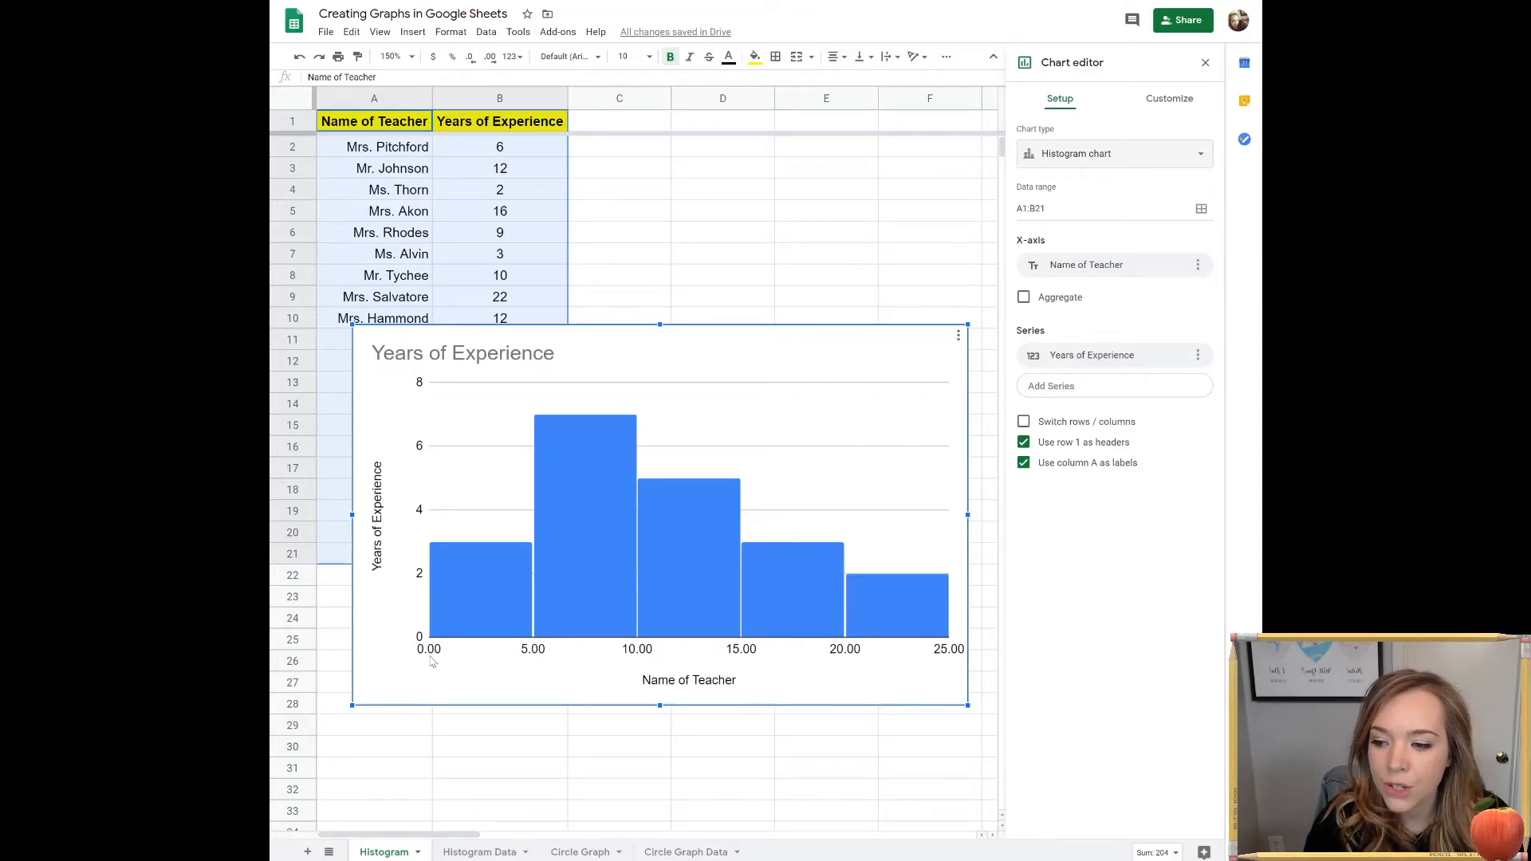
# - Change the histogram's horizontal axis title to "Years of Experience"
pyautogui.click(711, 687)
pyautogui.click(710, 684)
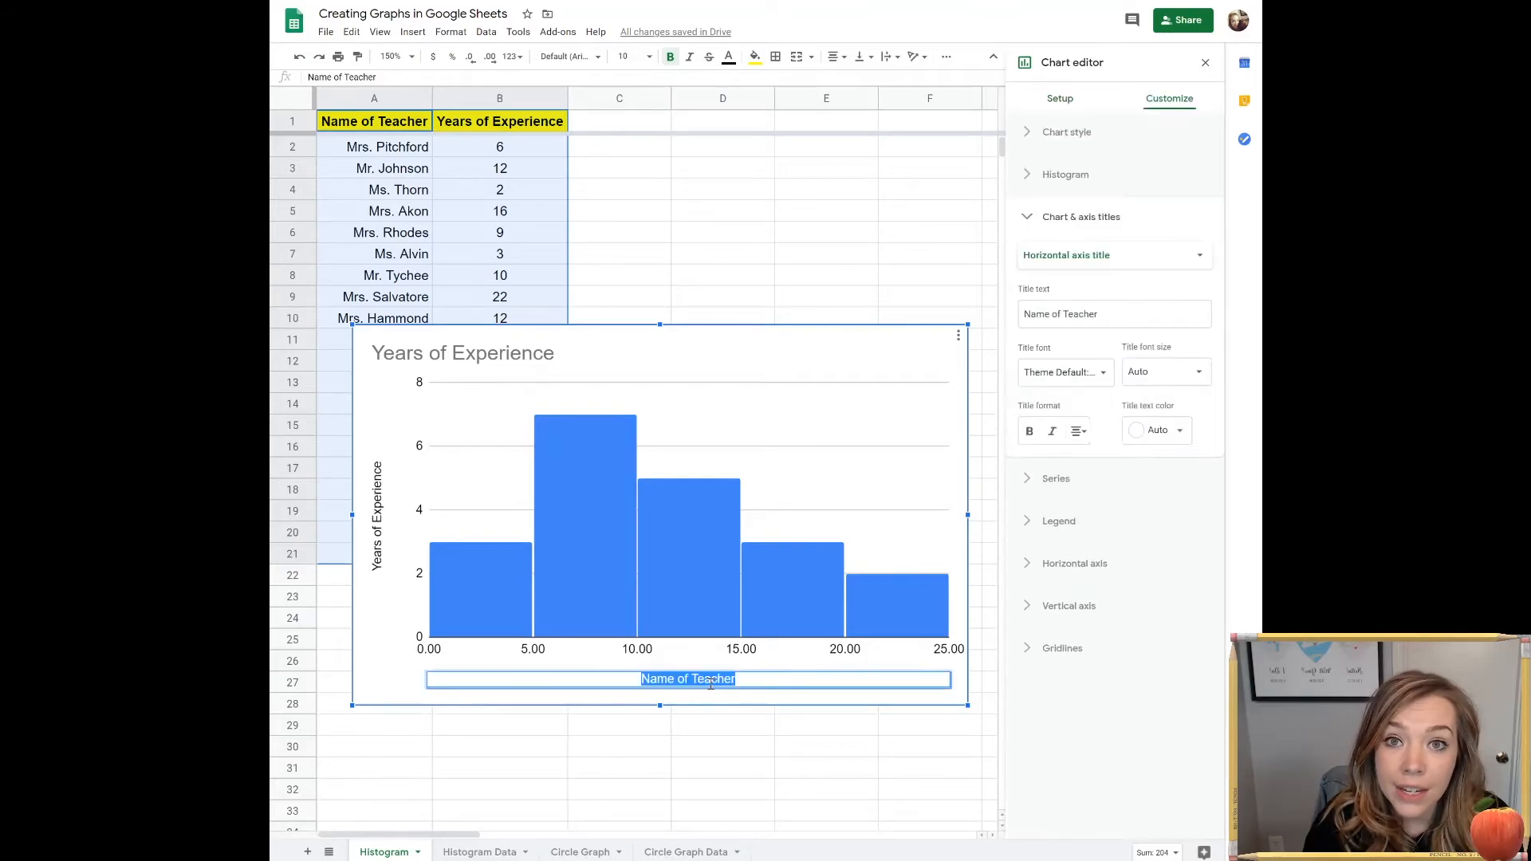
pyautogui.tripleClick(729, 681)
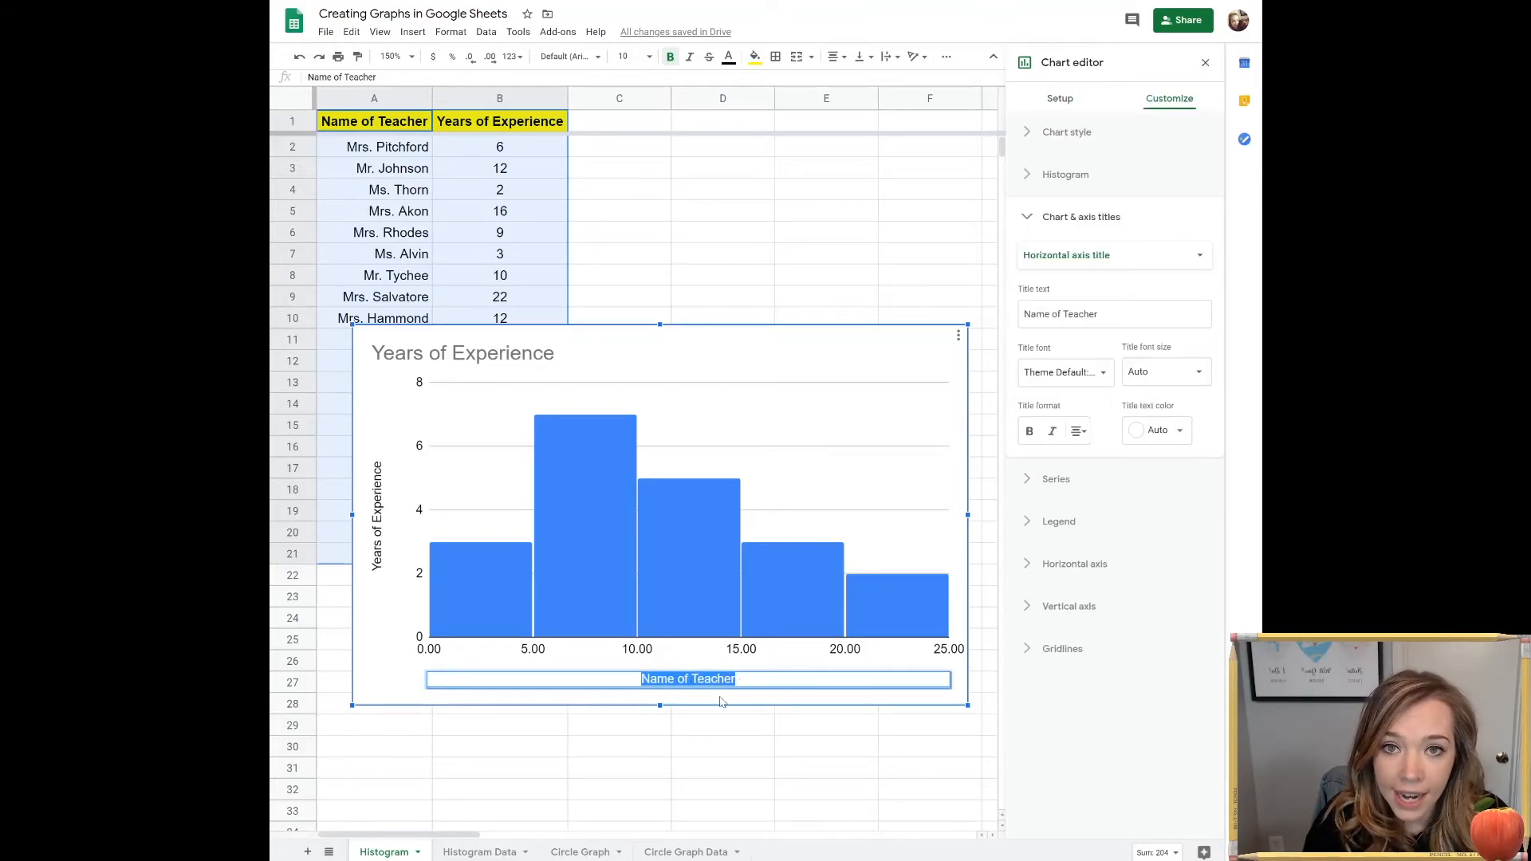
pyautogui.write('Y')
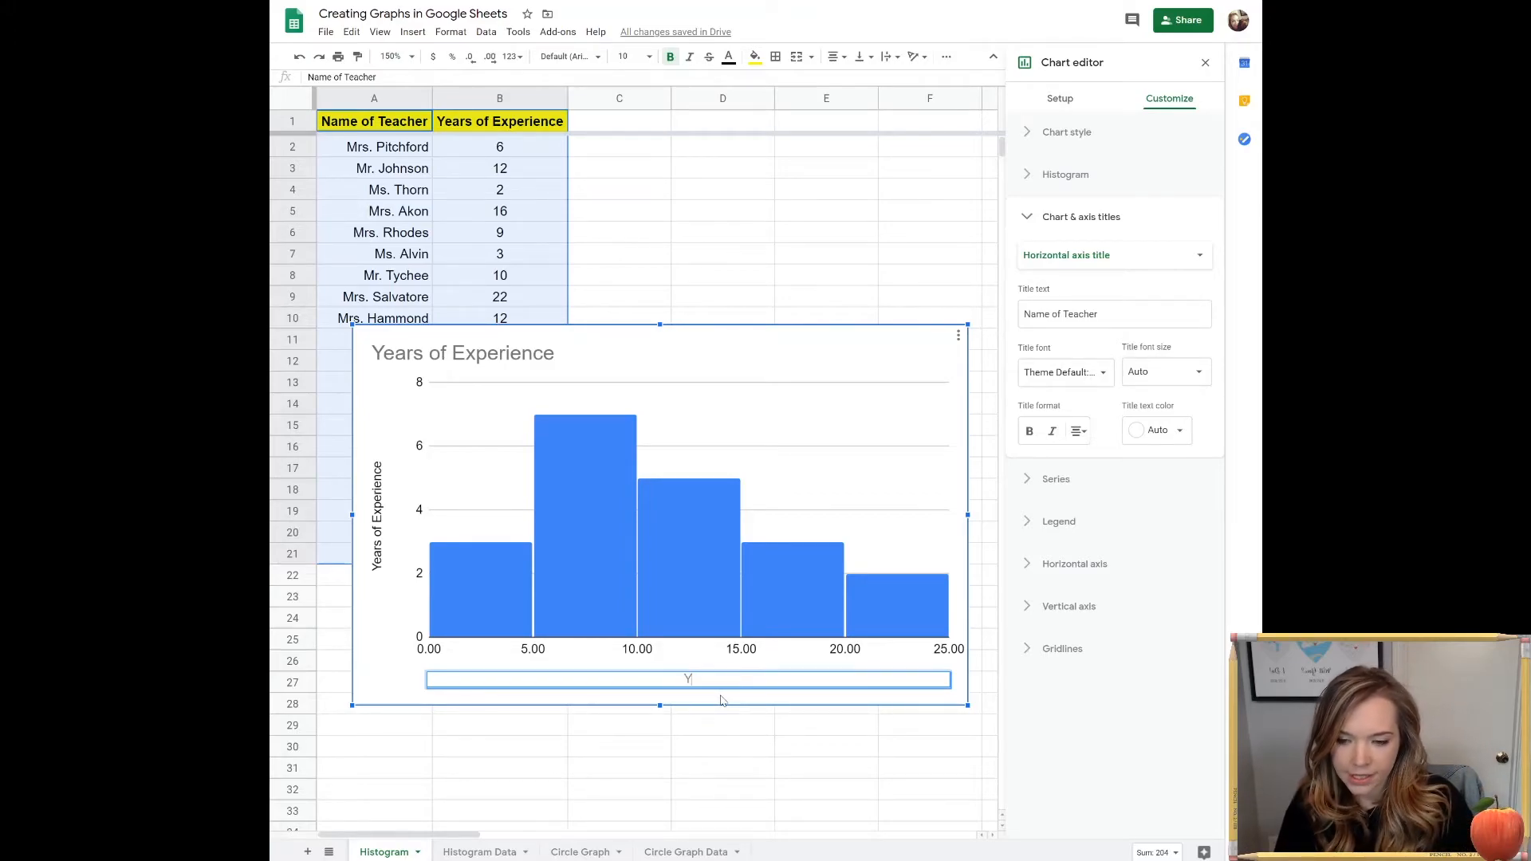
pyautogui.write('ears of Experience')
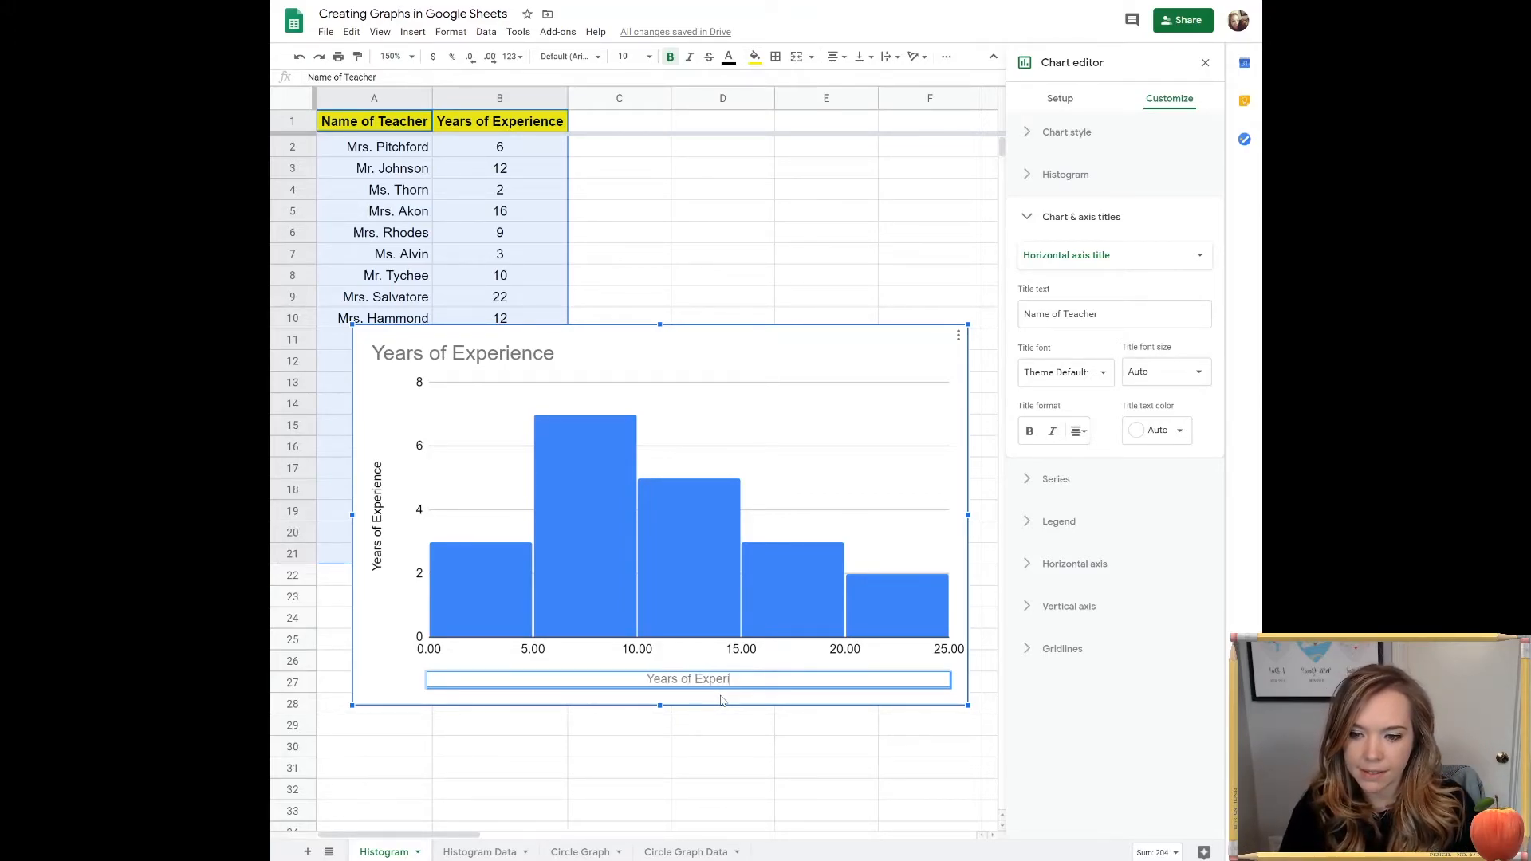
pyautogui.press('Return')
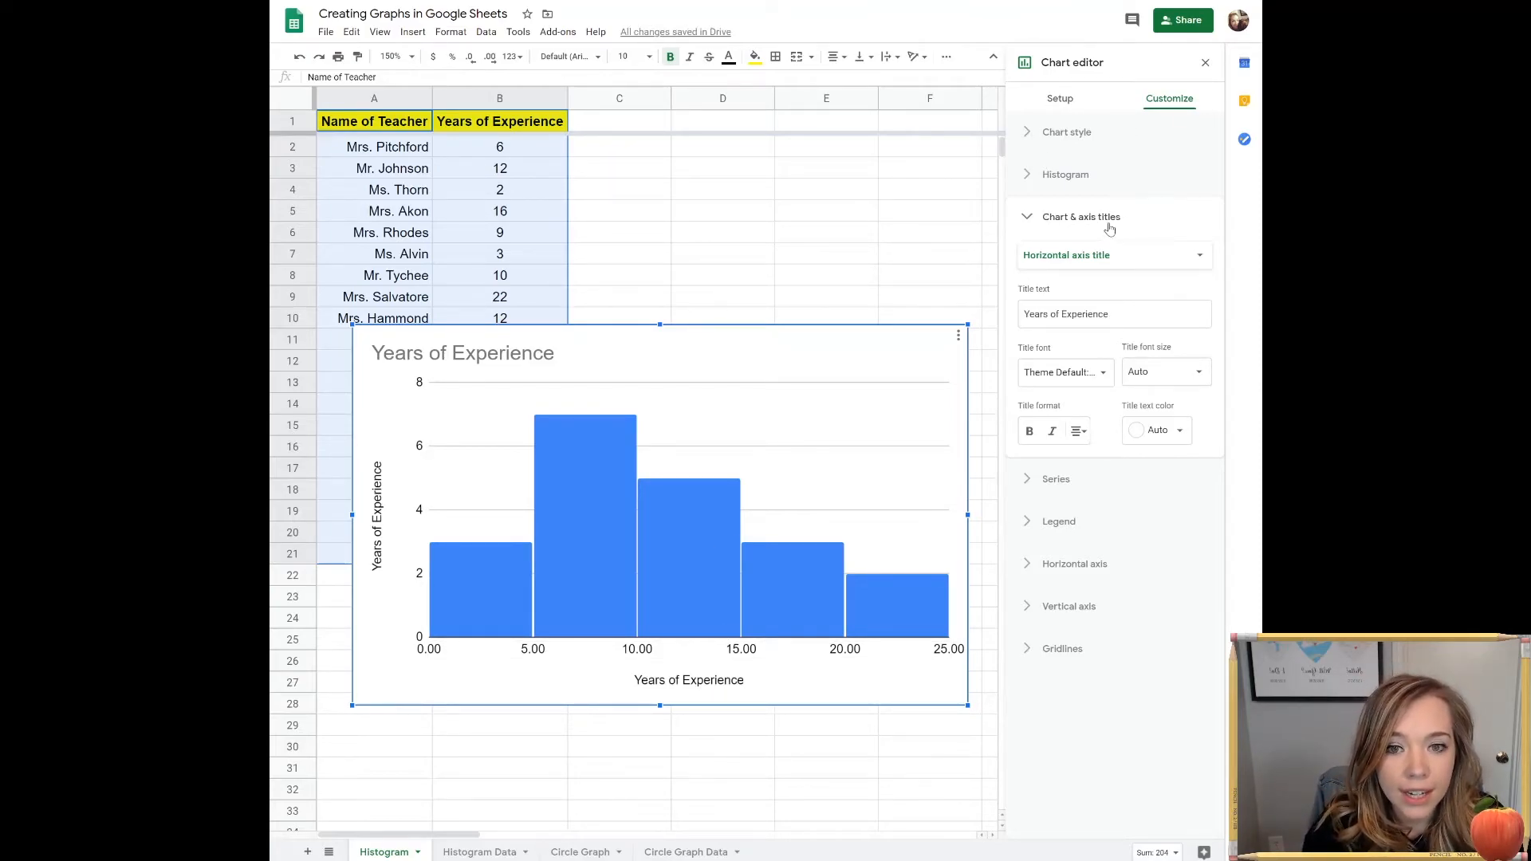
# - Change the histogram's vertical axis title to "Number of Teachers"
pyautogui.click(1181, 260)
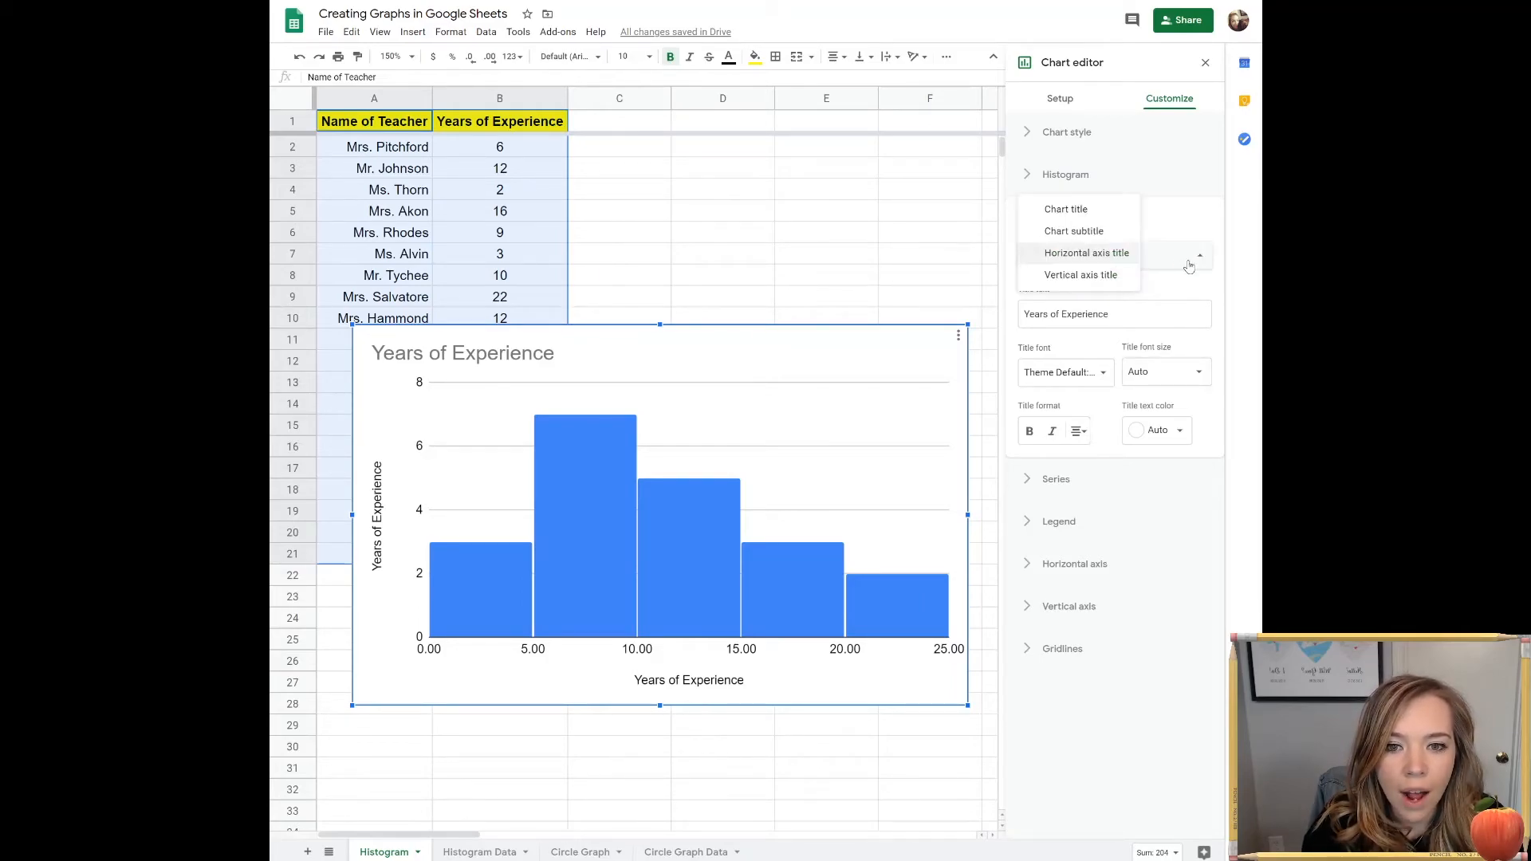
pyautogui.click(1091, 275)
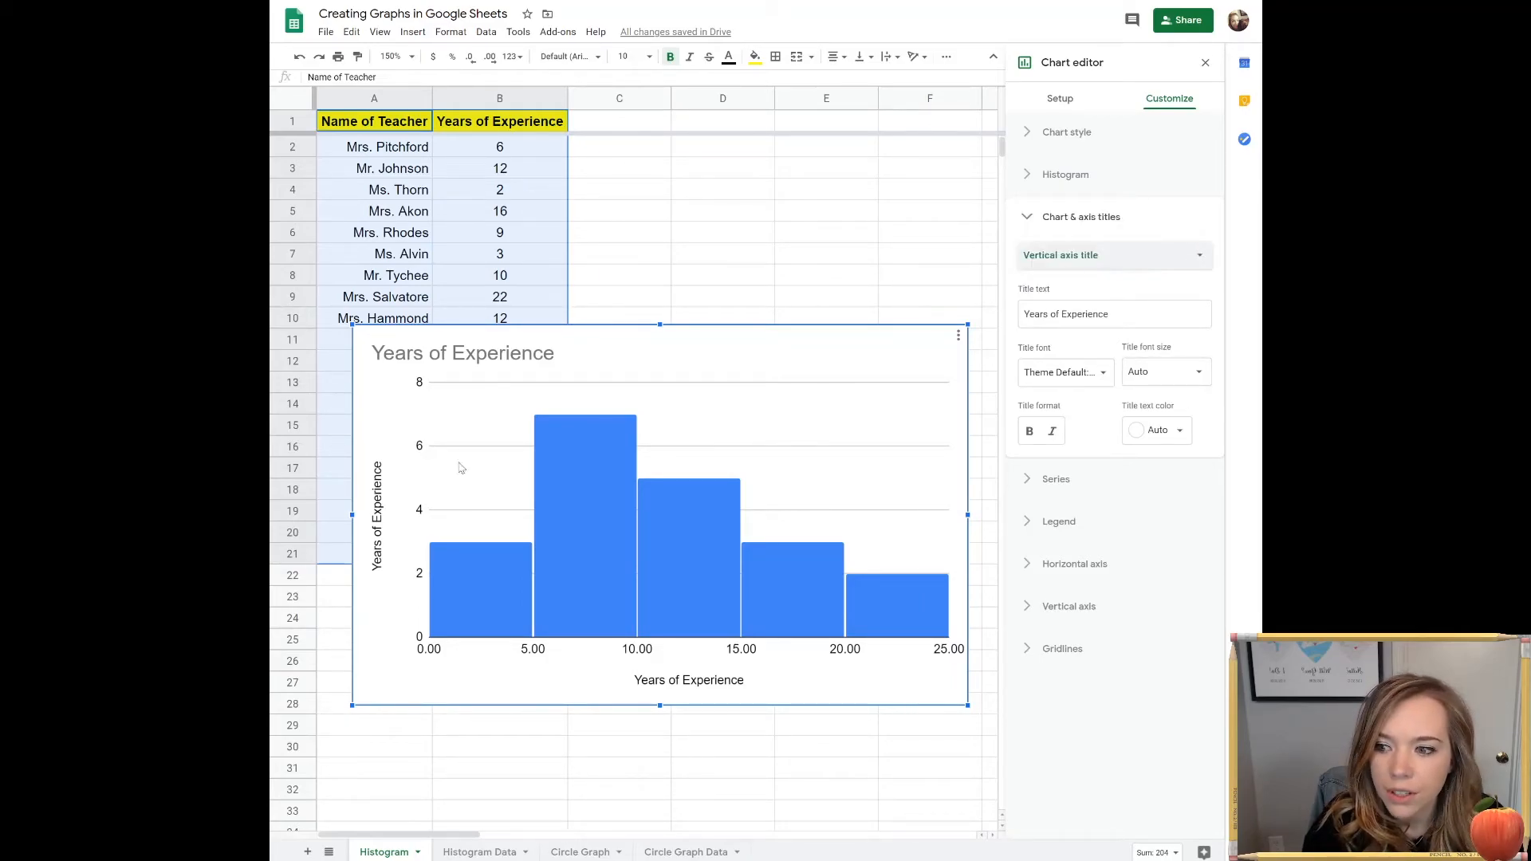
pyautogui.click(1111, 316)
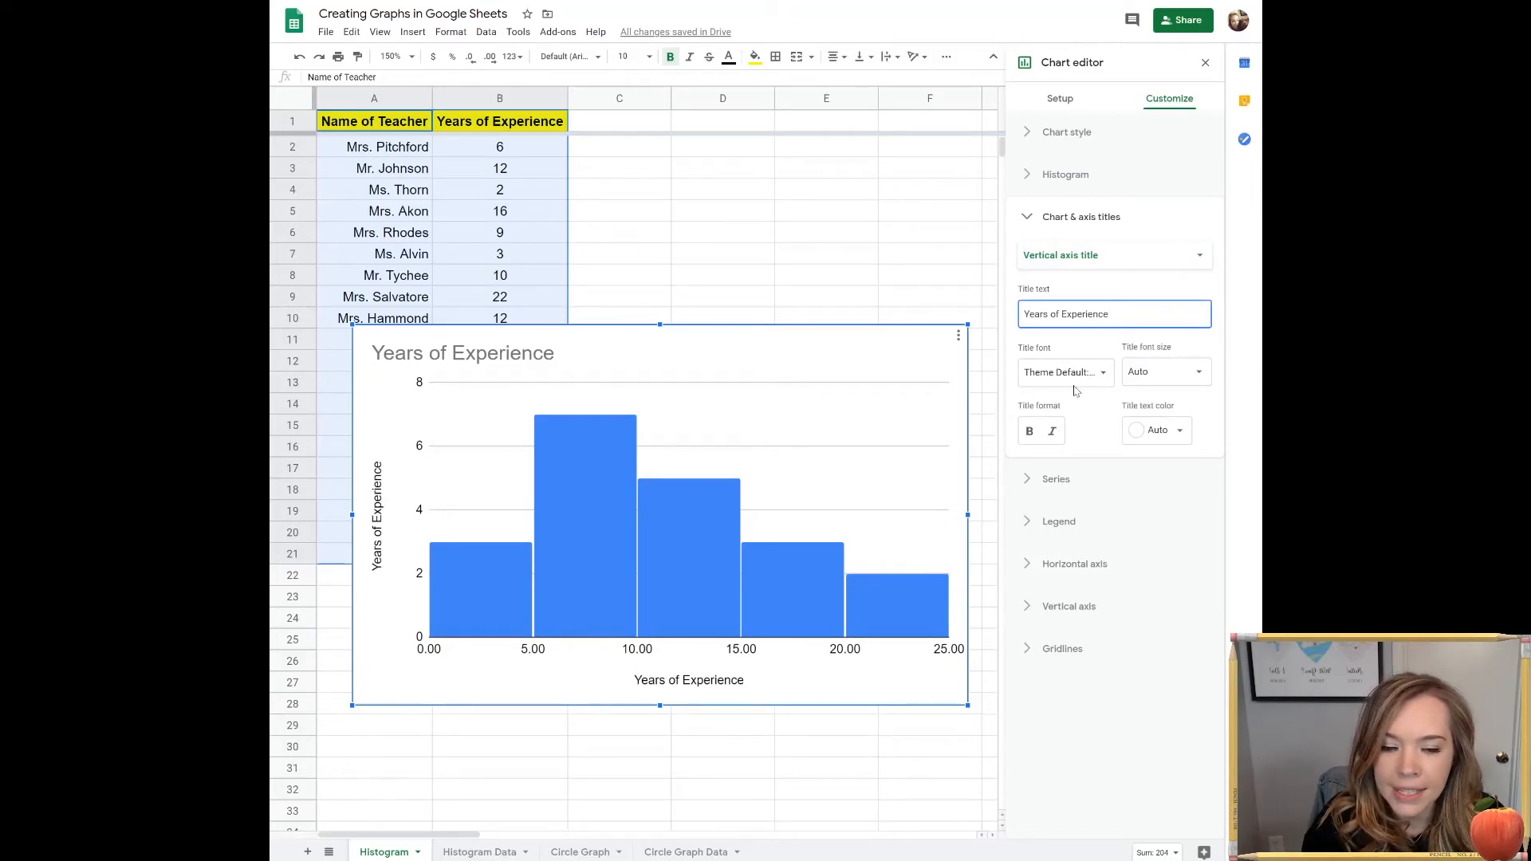
pyautogui.moveTo(1115, 317); pyautogui.dragTo(933, 313)
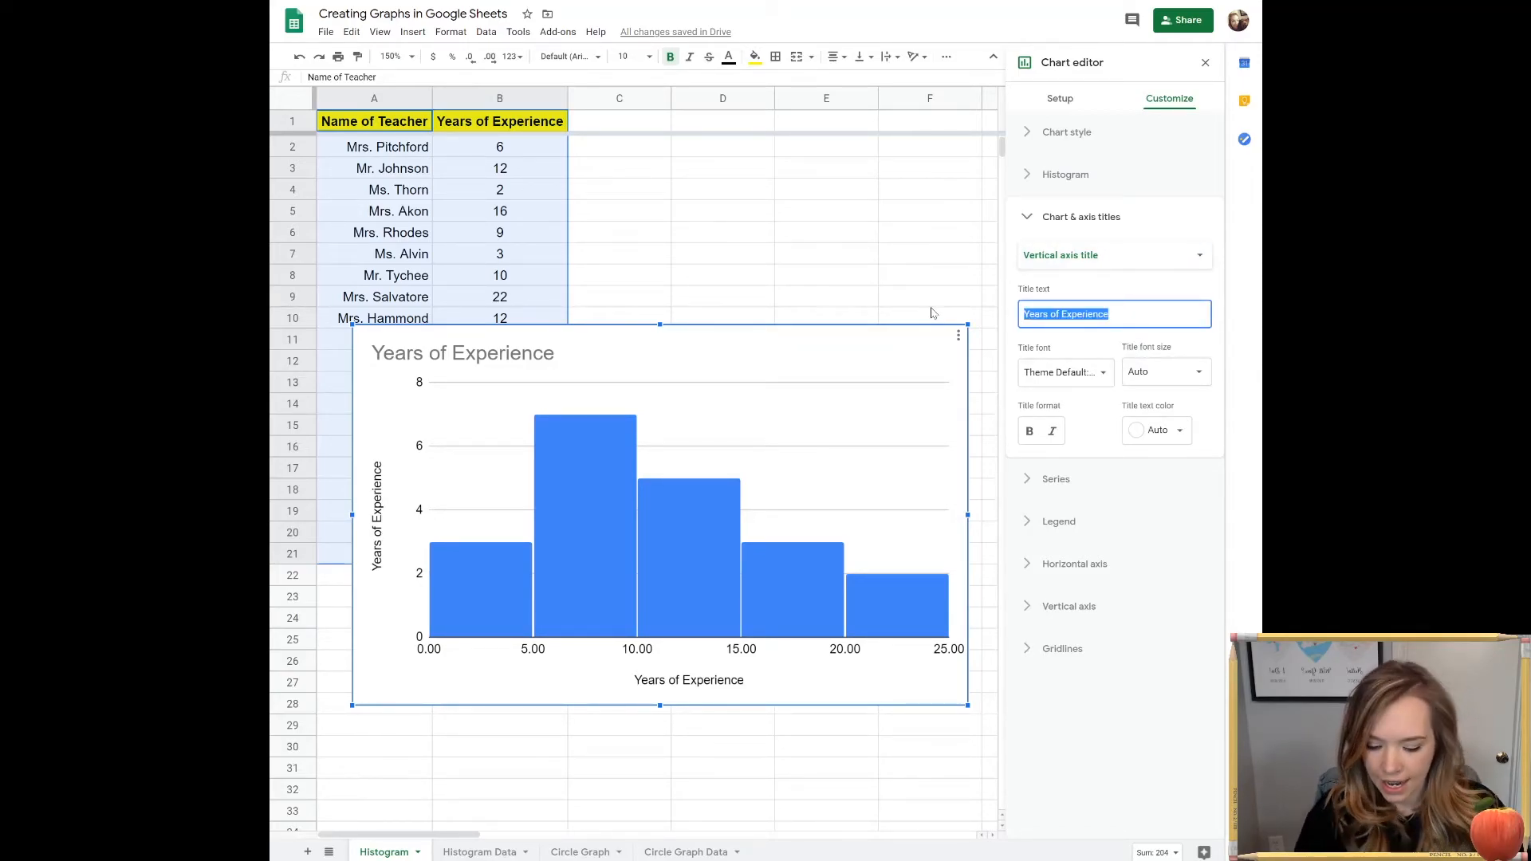
pyautogui.write('Number')
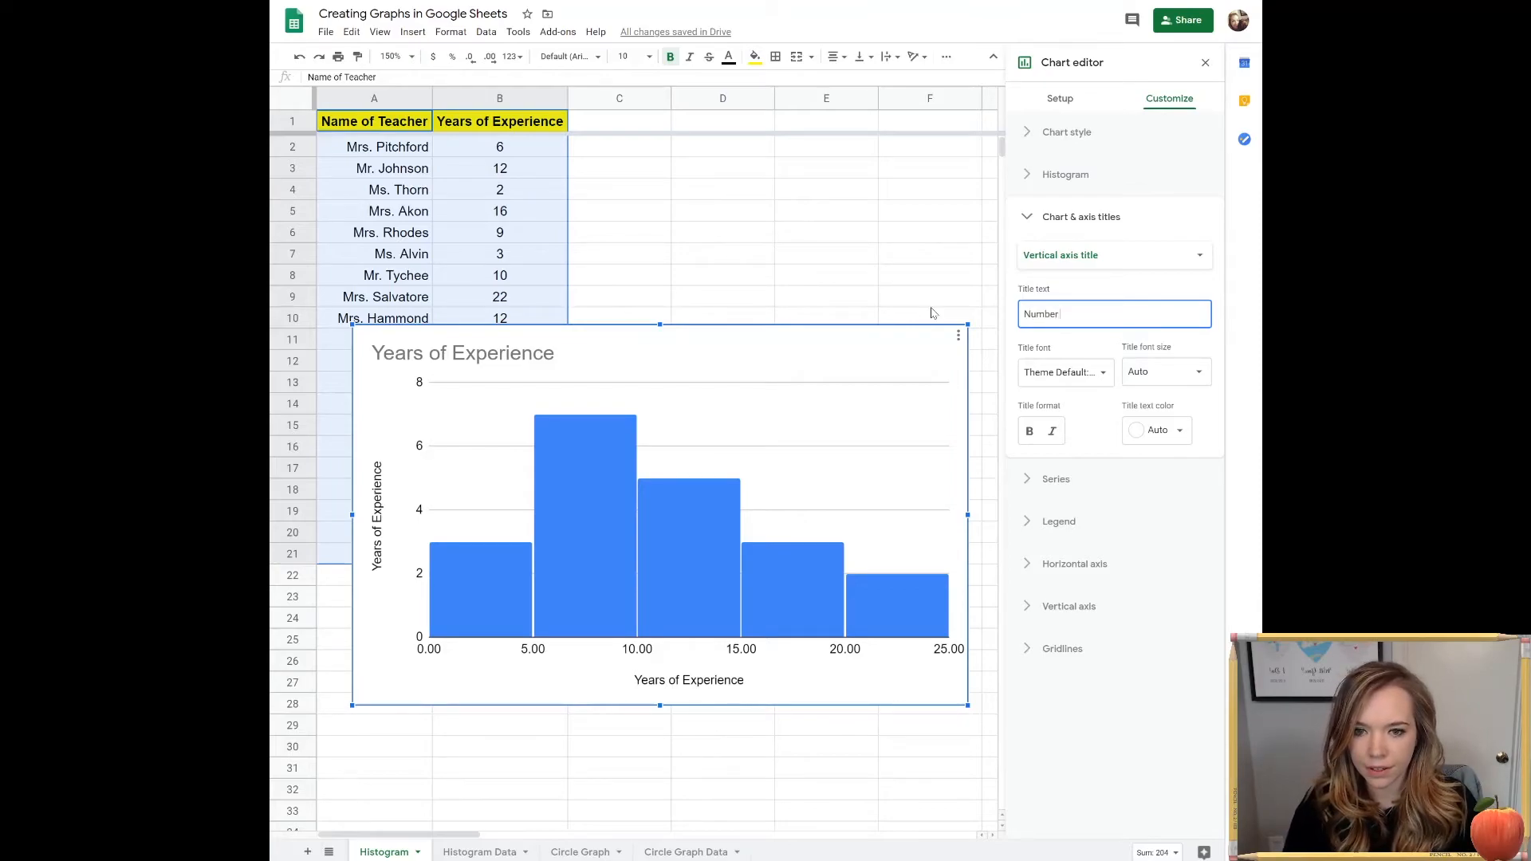
pyautogui.write(' of Teachers')
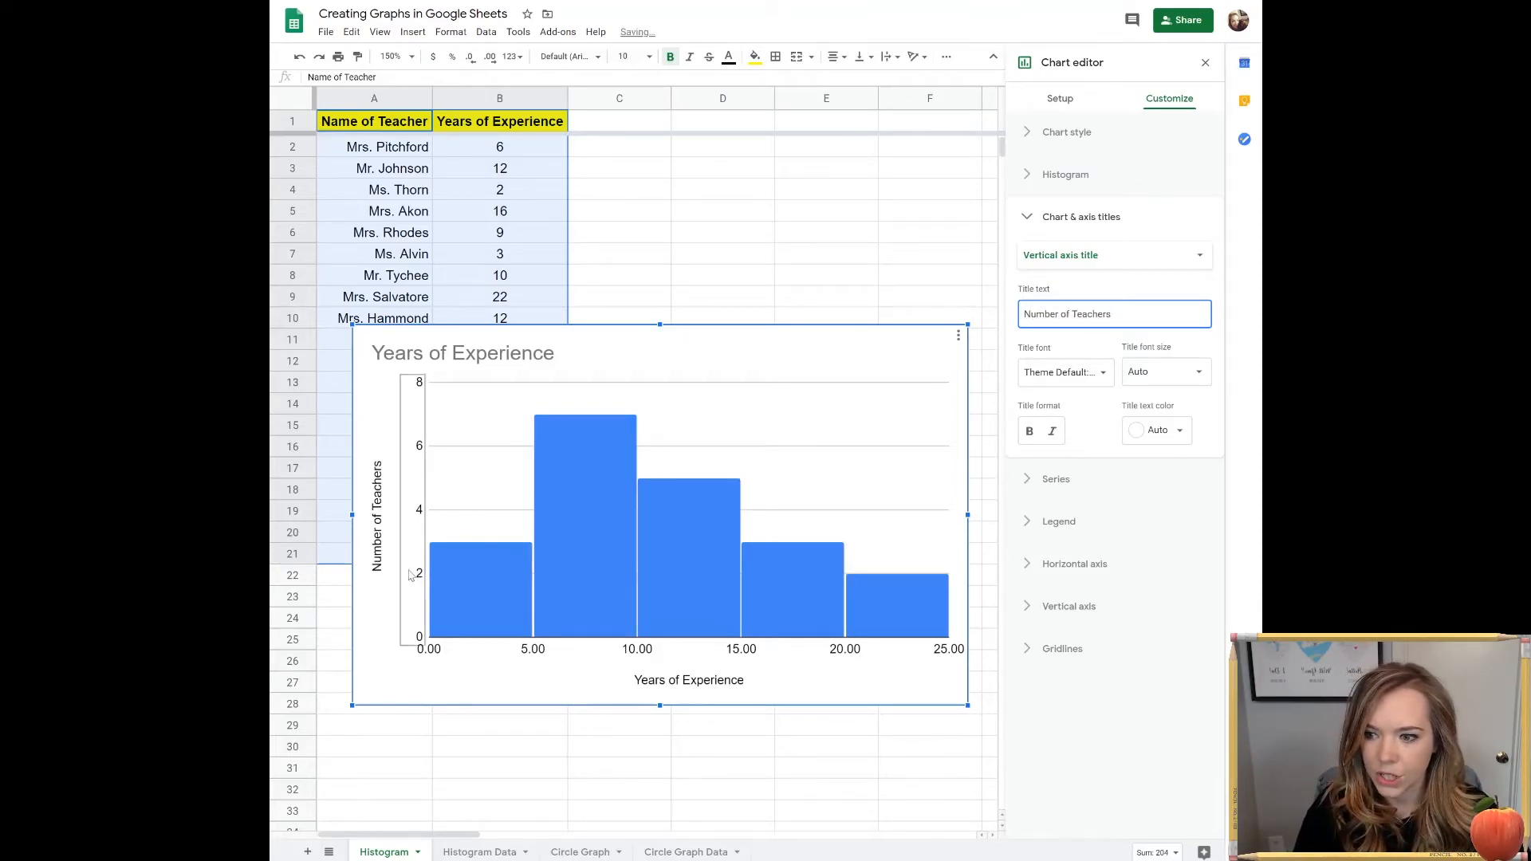
pyautogui.doubleClick(723, 684)
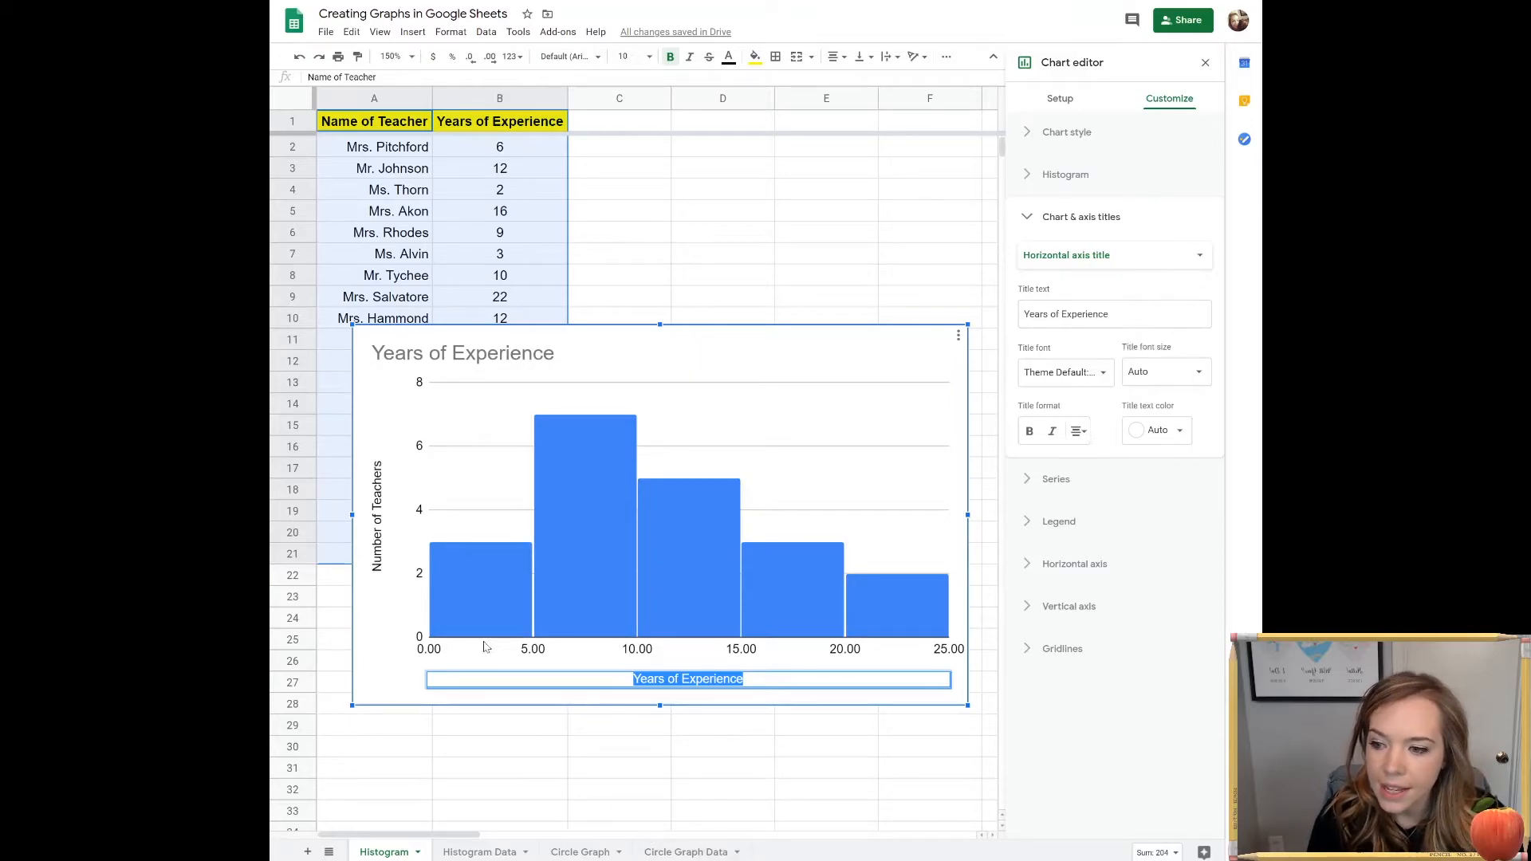
pyautogui.click(386, 684)
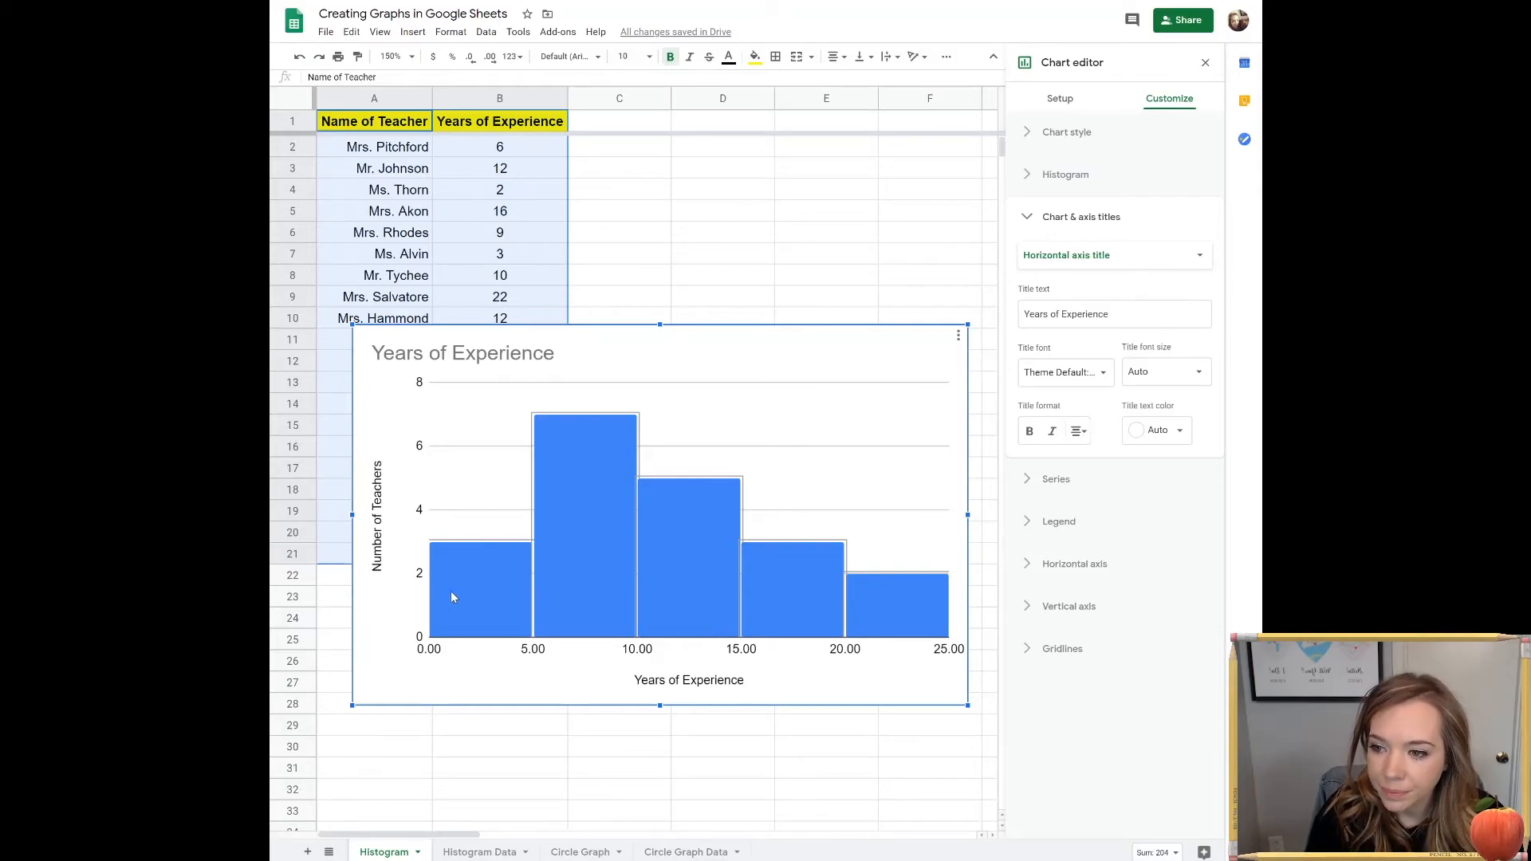
# - Change the chart title to "Years of Teaching Experience"
pyautogui.doubleClick(454, 358)
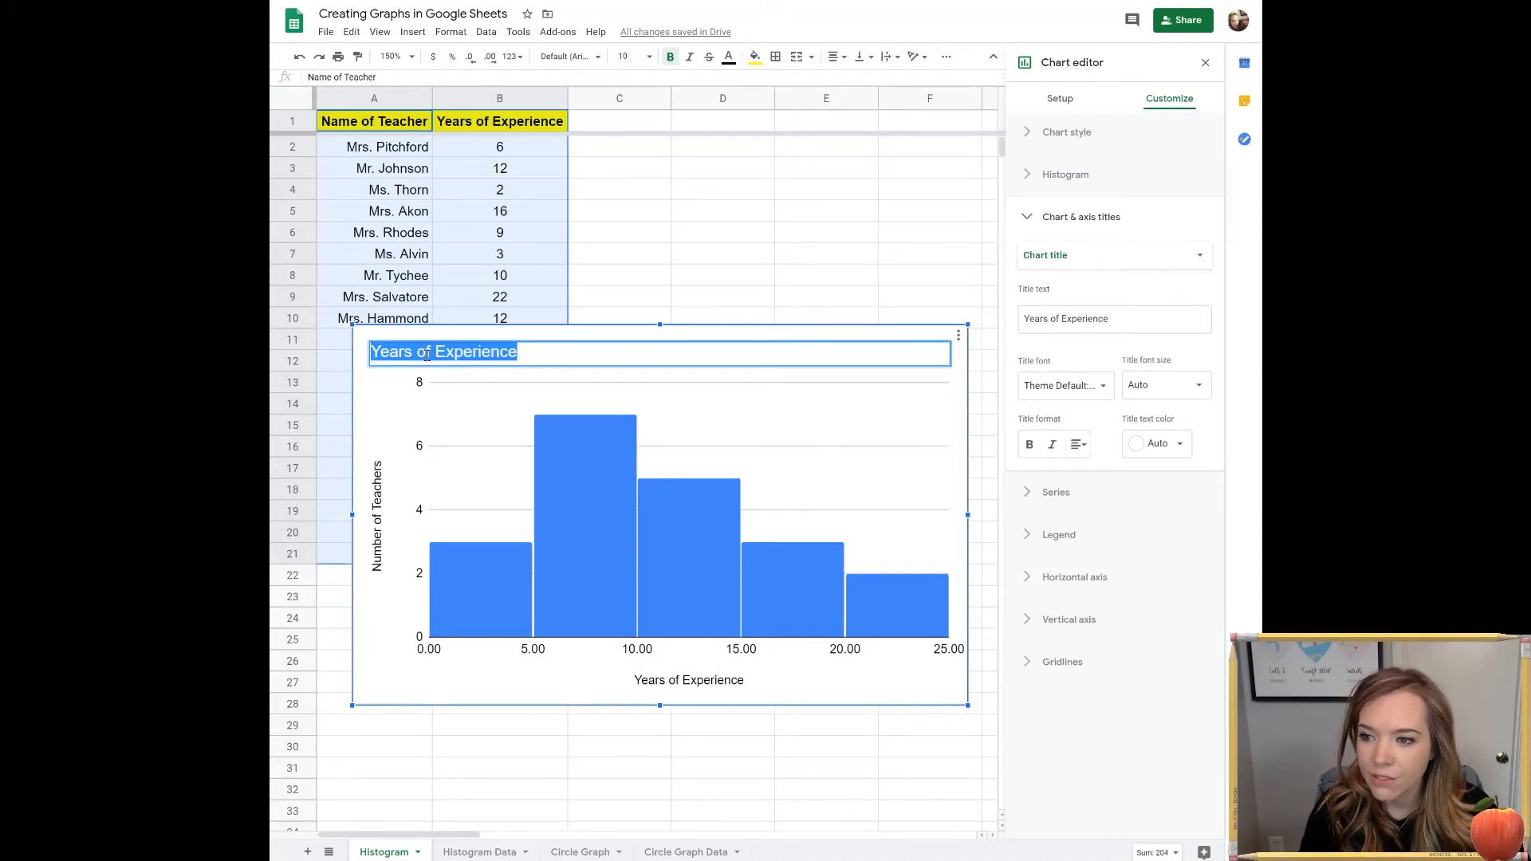
pyautogui.press('BackSpace')
pyautogui.write('Teaching')
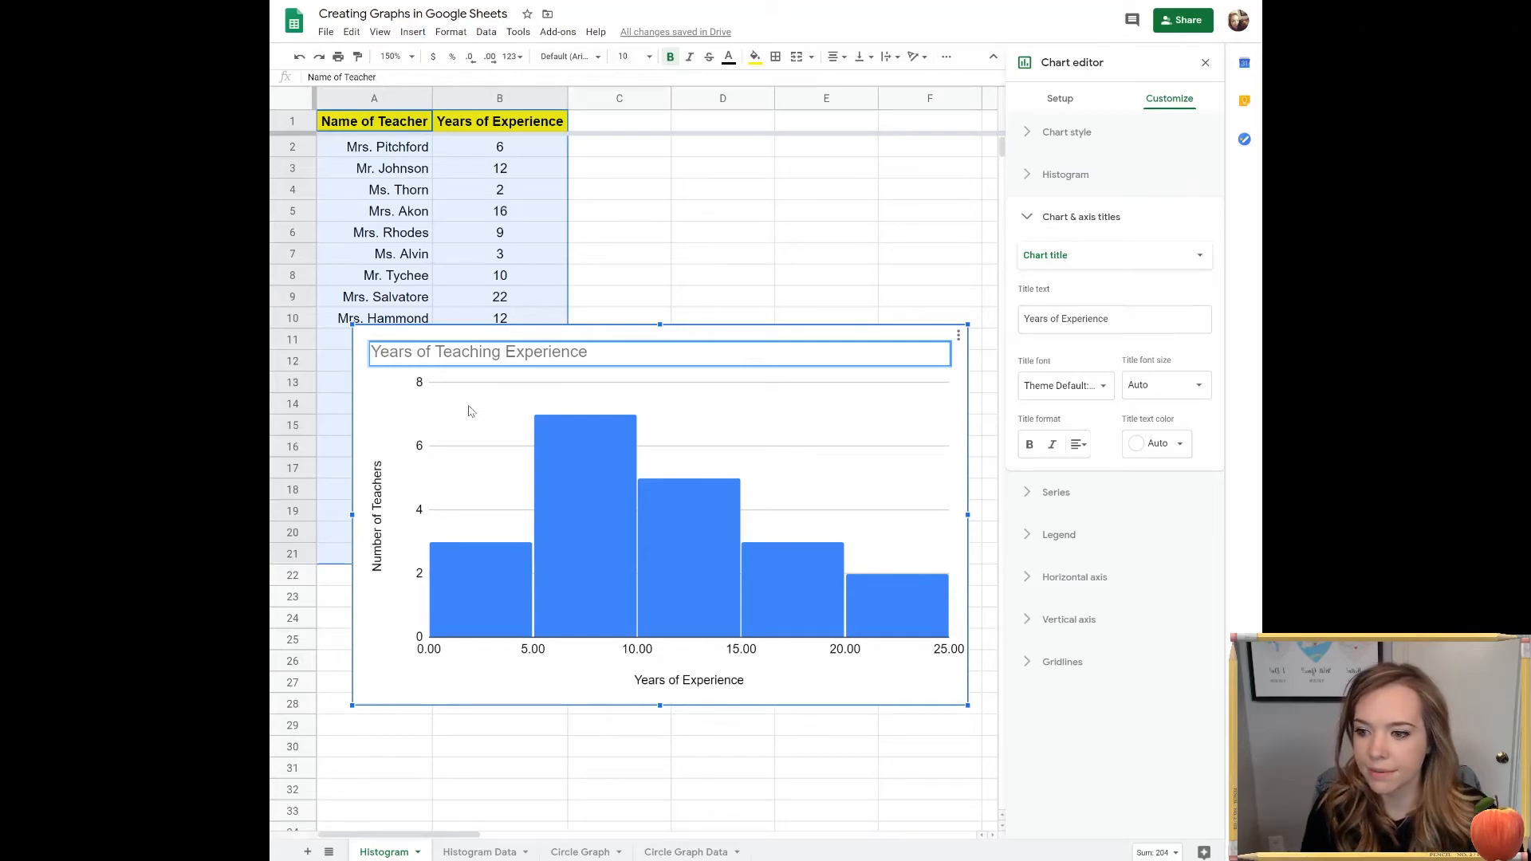
pyautogui.click(426, 696)
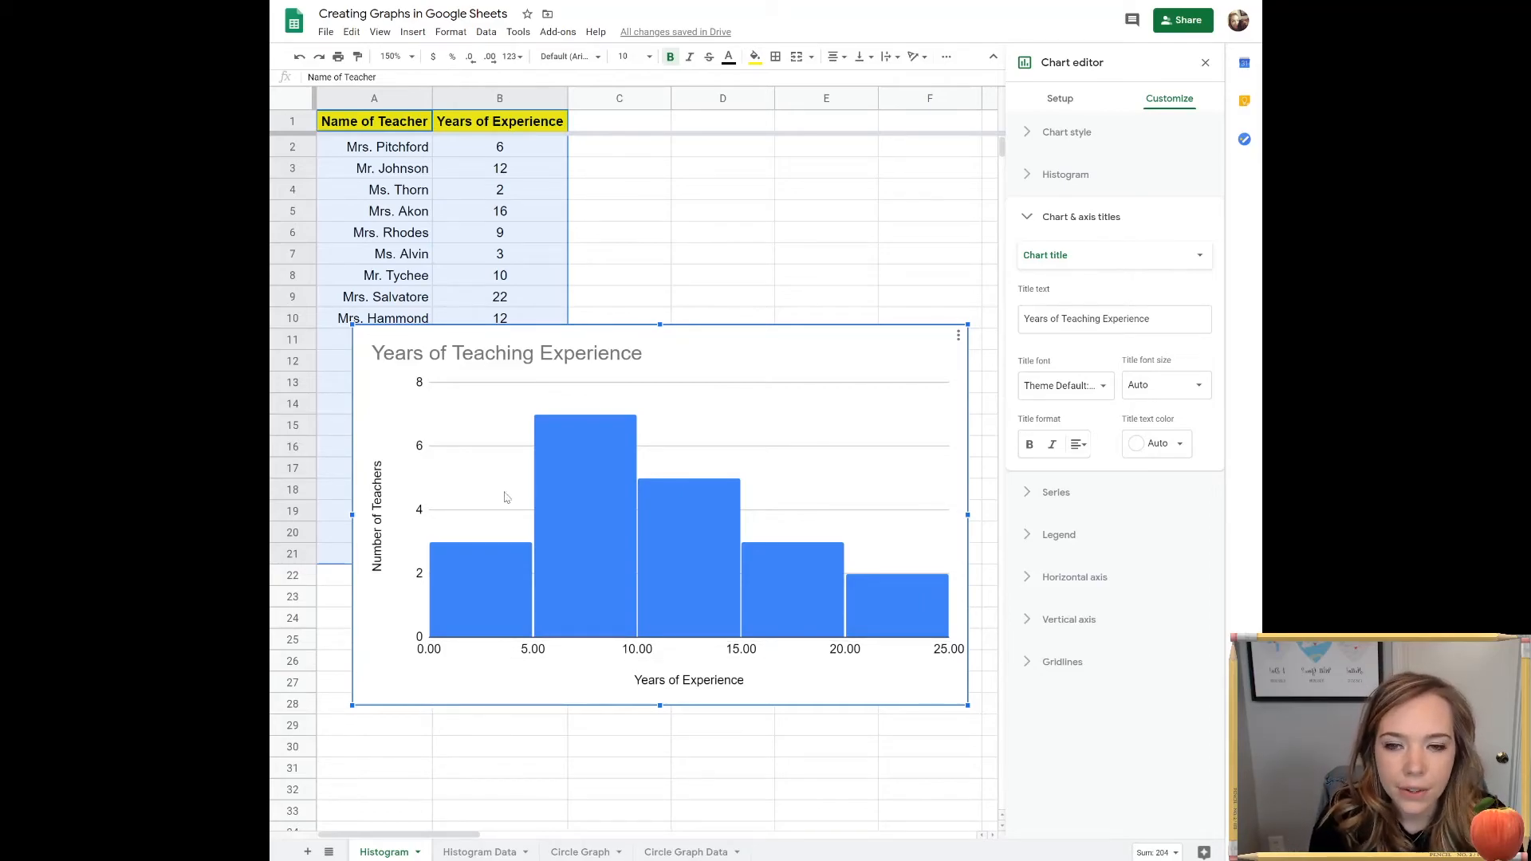
# - Try no fill and magenta as the histogram's background color, and set the background back to white
pyautogui.click(1039, 219)
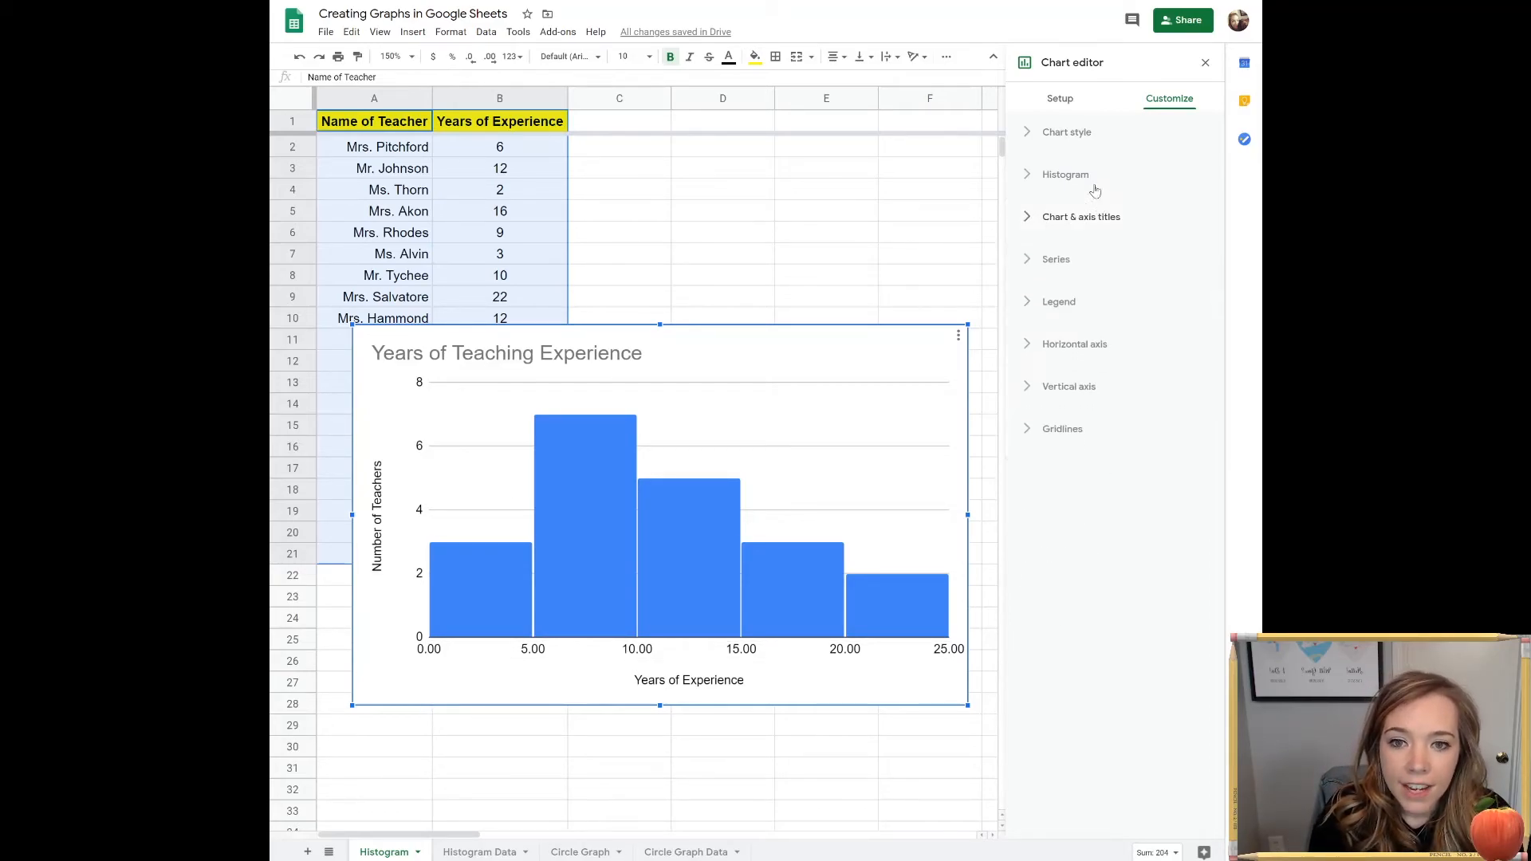
pyautogui.click(1077, 136)
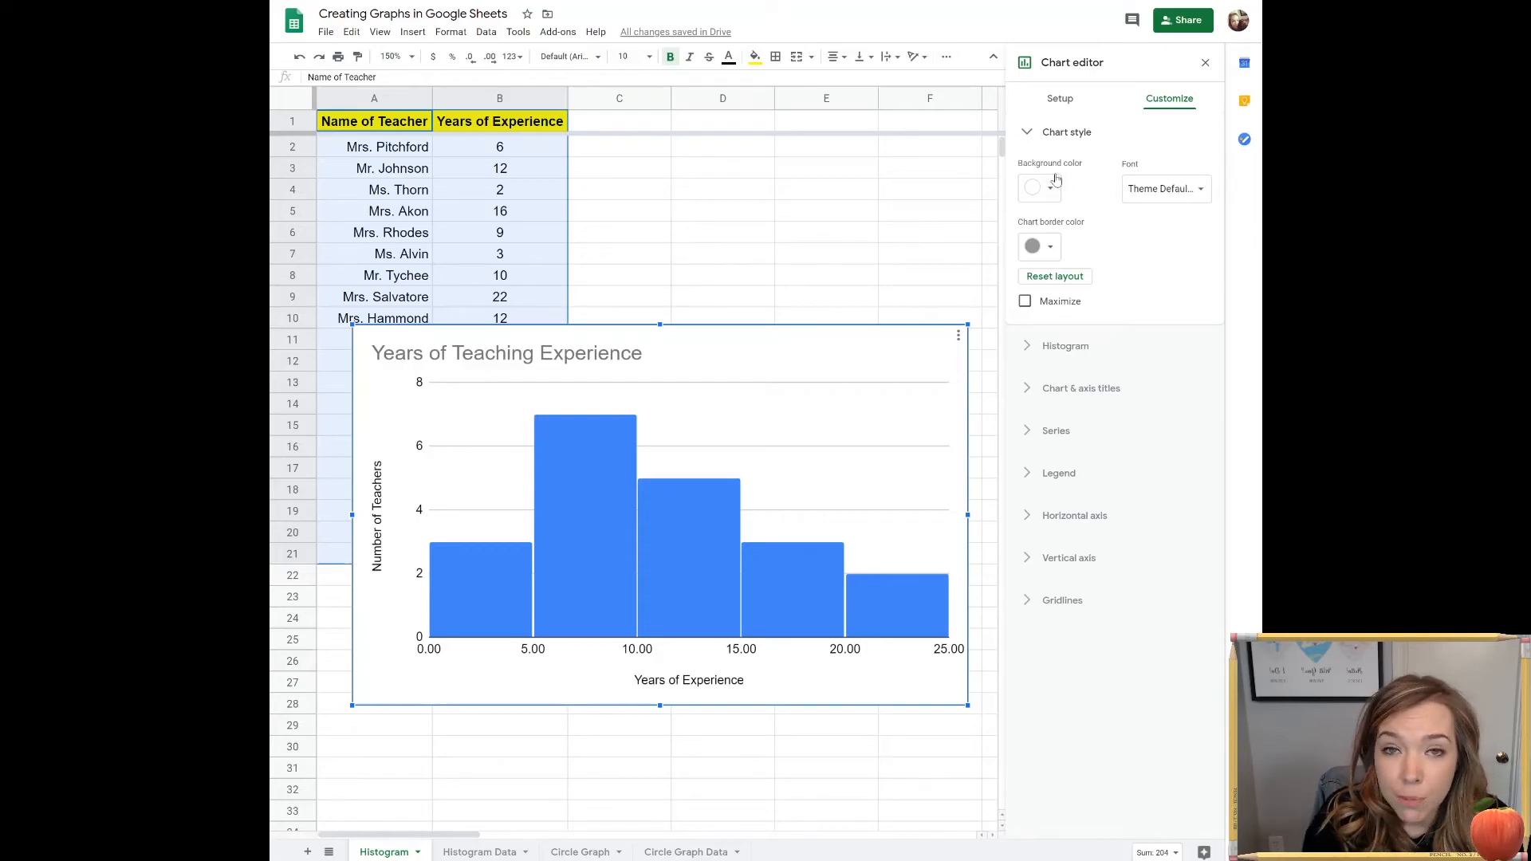
pyautogui.click(1053, 193)
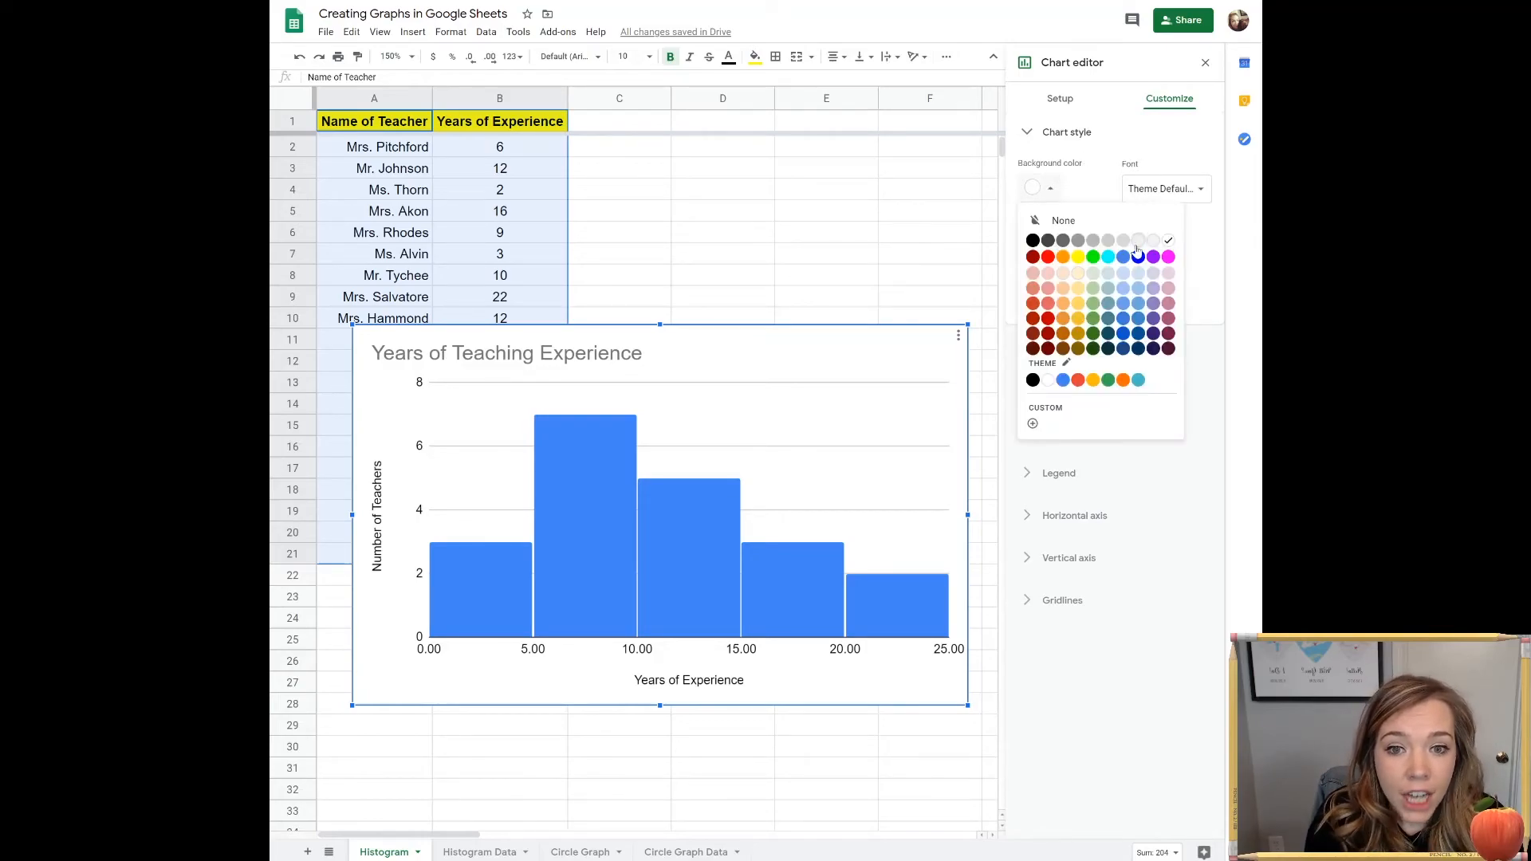
pyautogui.click(1061, 220)
pyautogui.click(1052, 191)
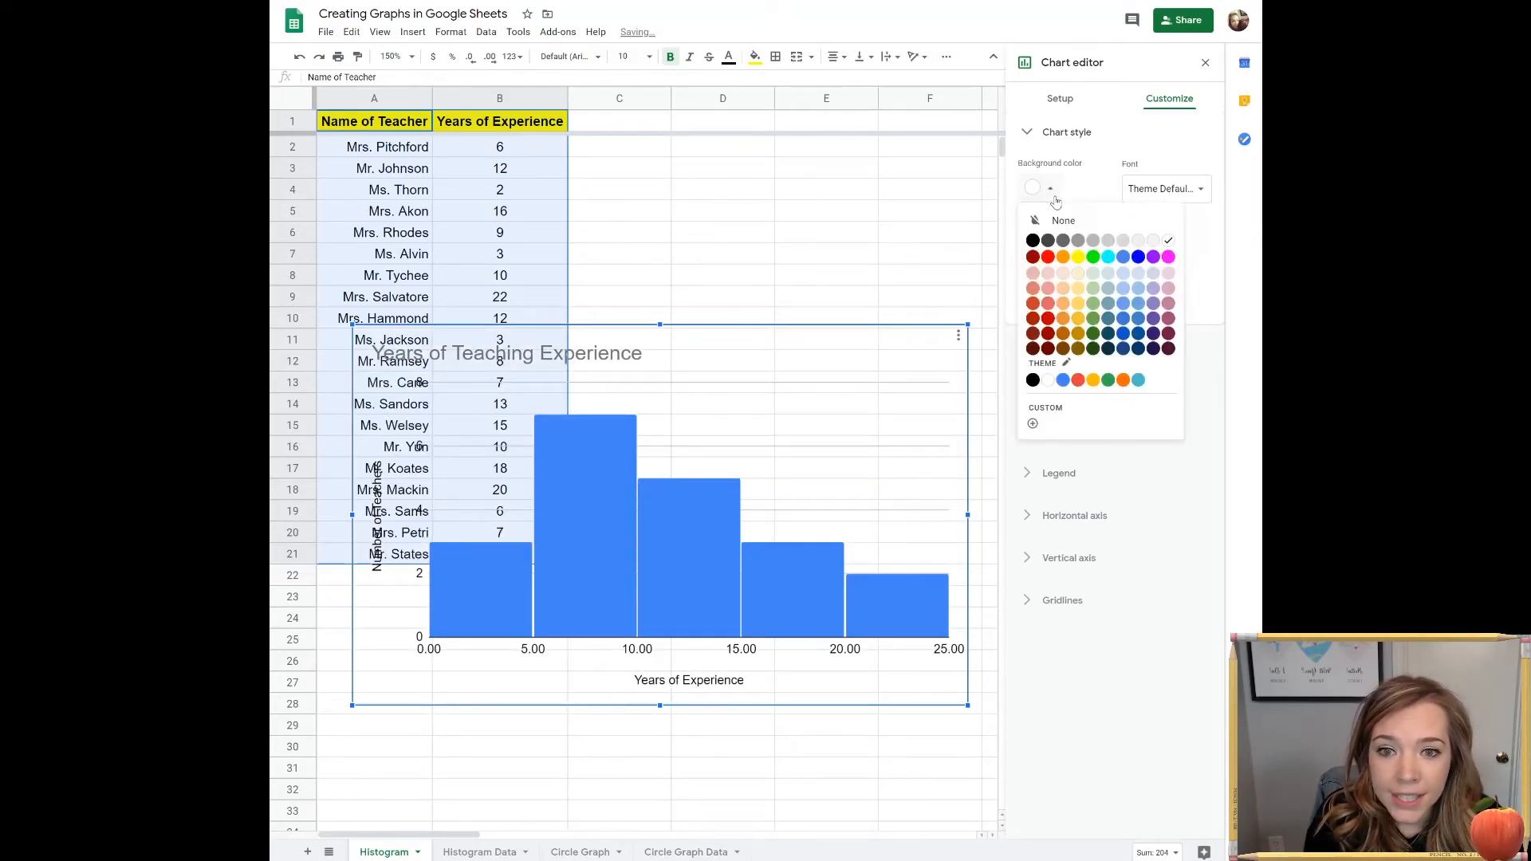
pyautogui.click(1169, 257)
pyautogui.click(1048, 192)
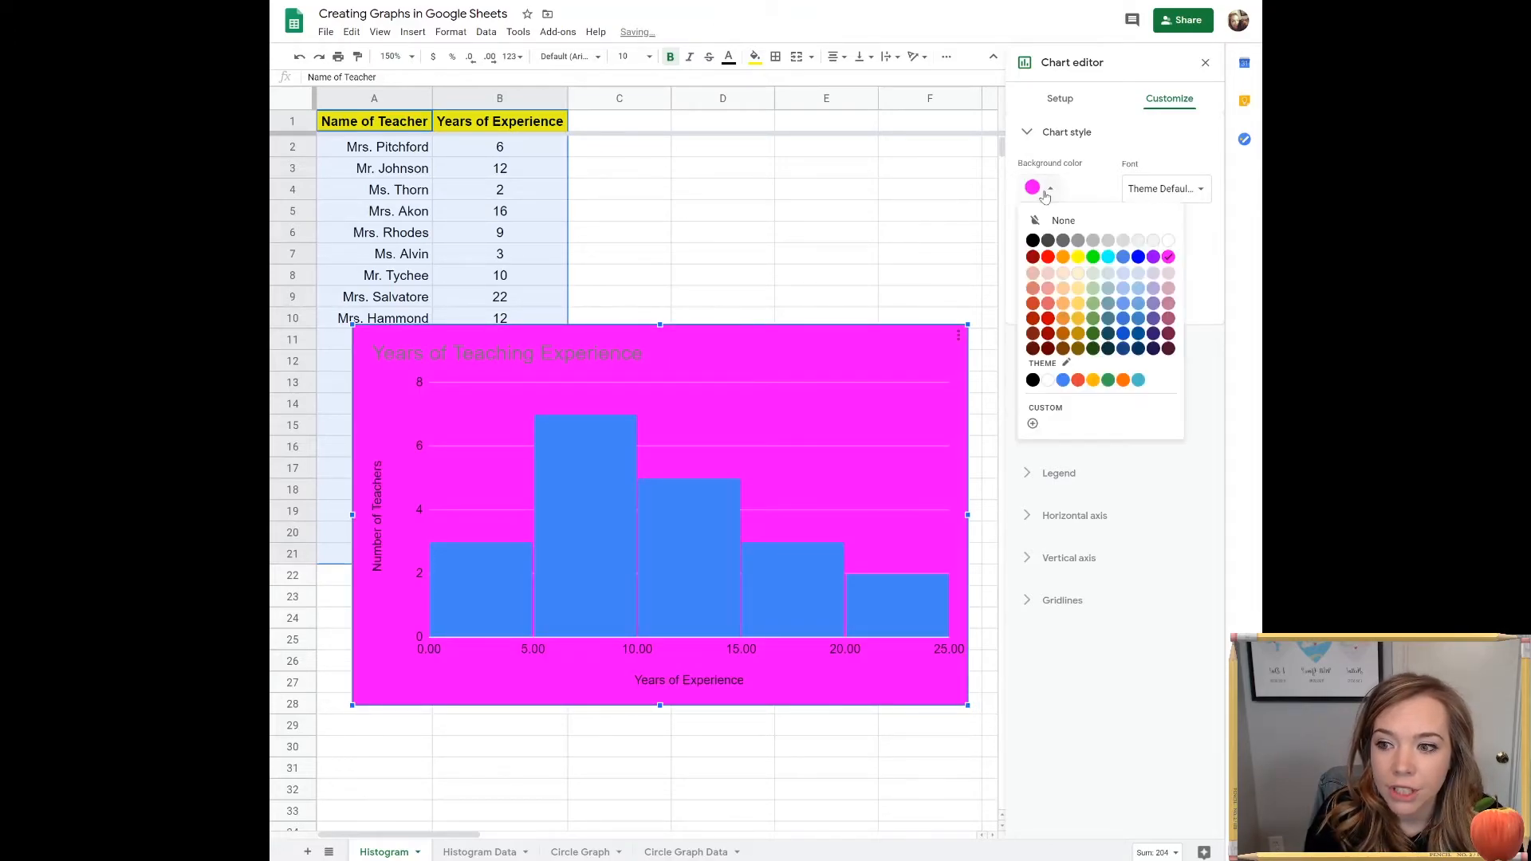
pyautogui.click(1169, 240)
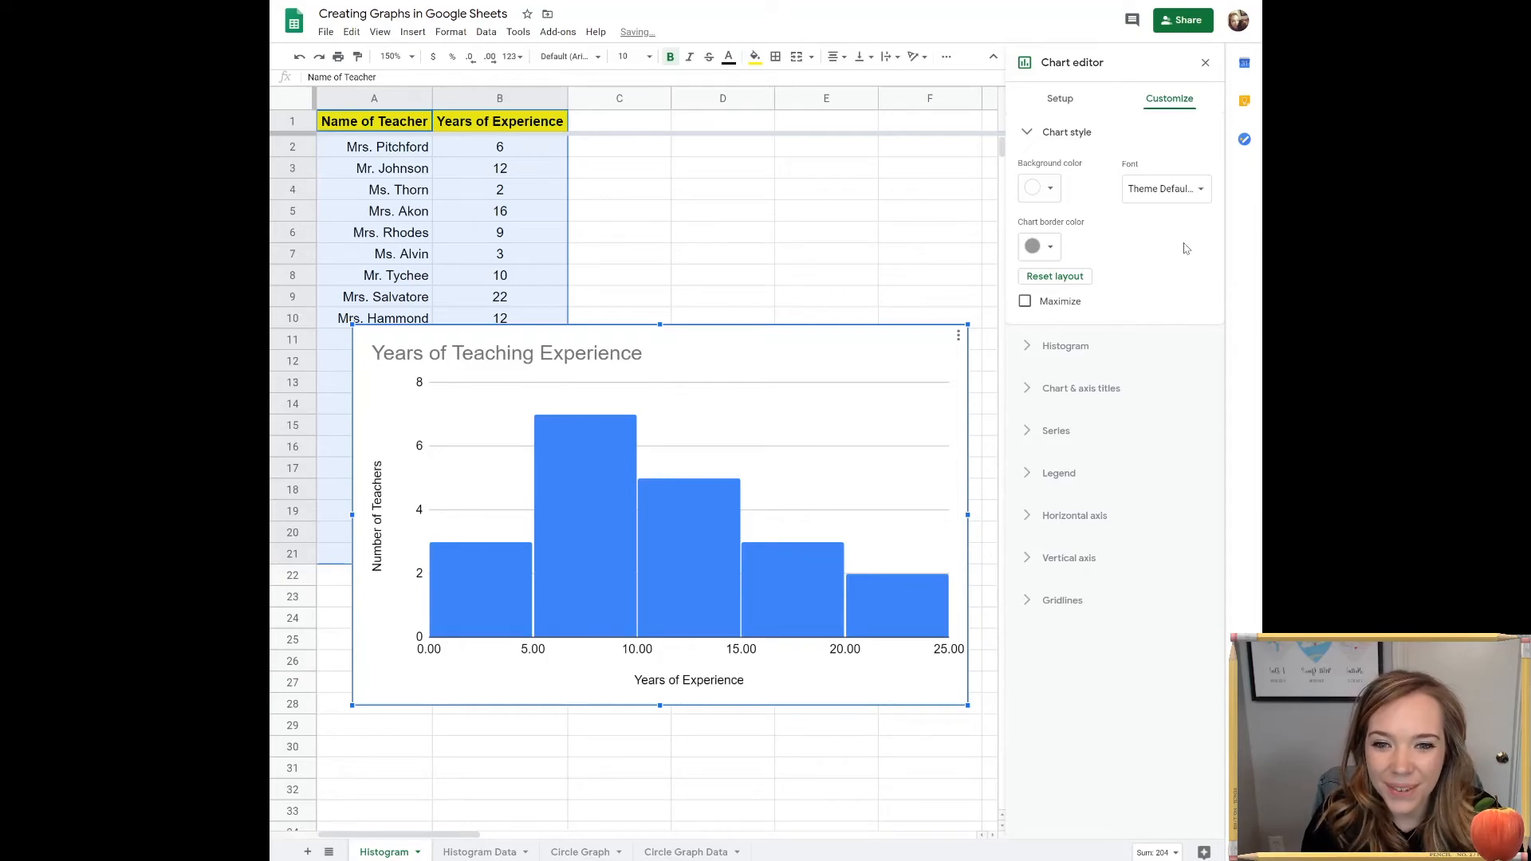
# - Try the Maximize layout option on the histogram and turn it off again
pyautogui.click(1026, 302)
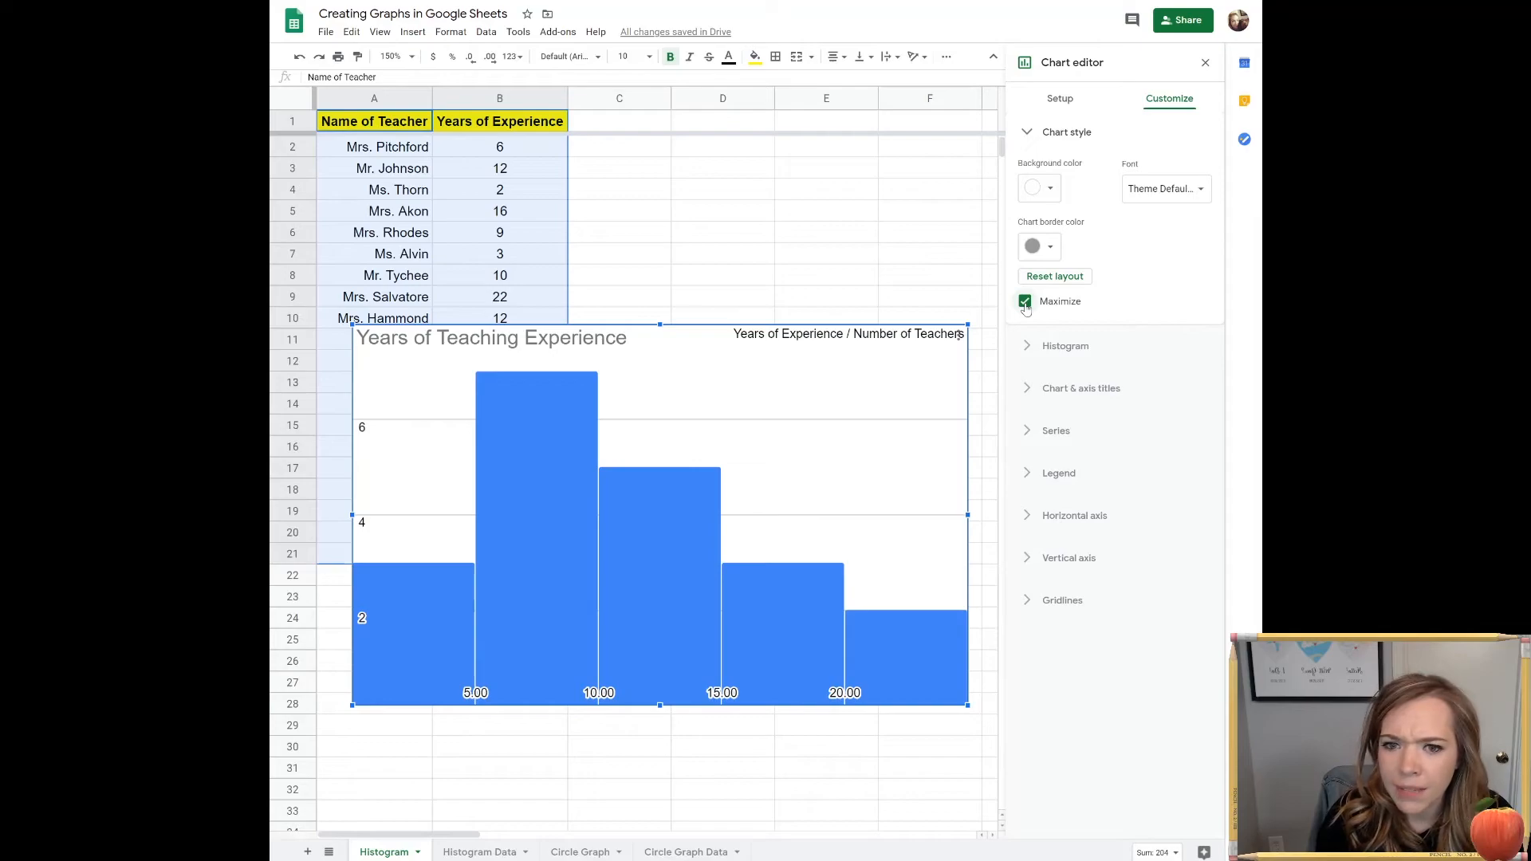
pyautogui.click(1026, 302)
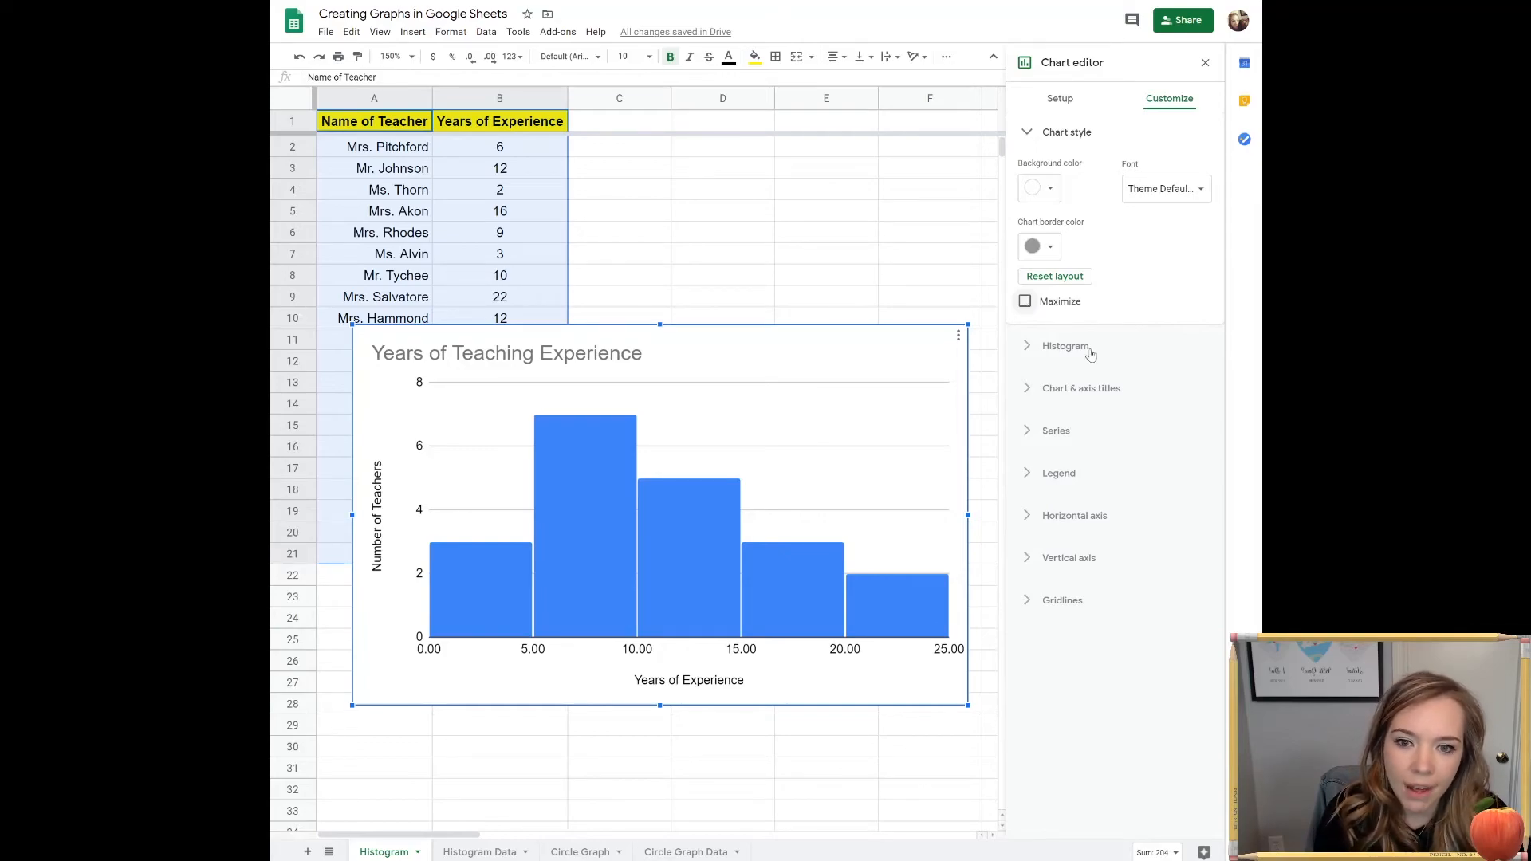
pyautogui.click(1025, 131)
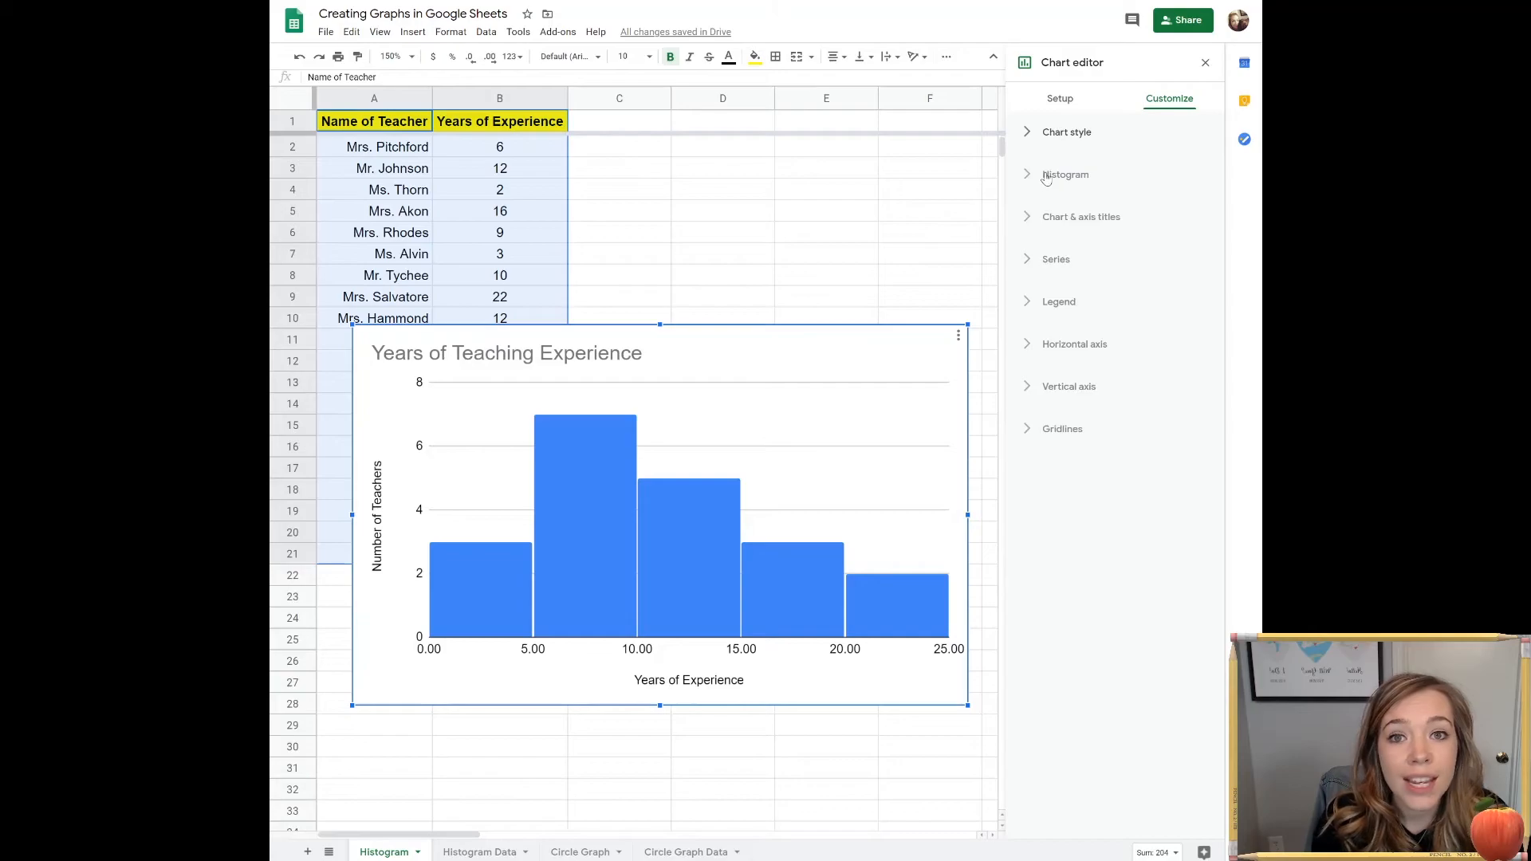
# - Try showing item dividers in the histogram's bars and switch them off again
pyautogui.click(1046, 177)
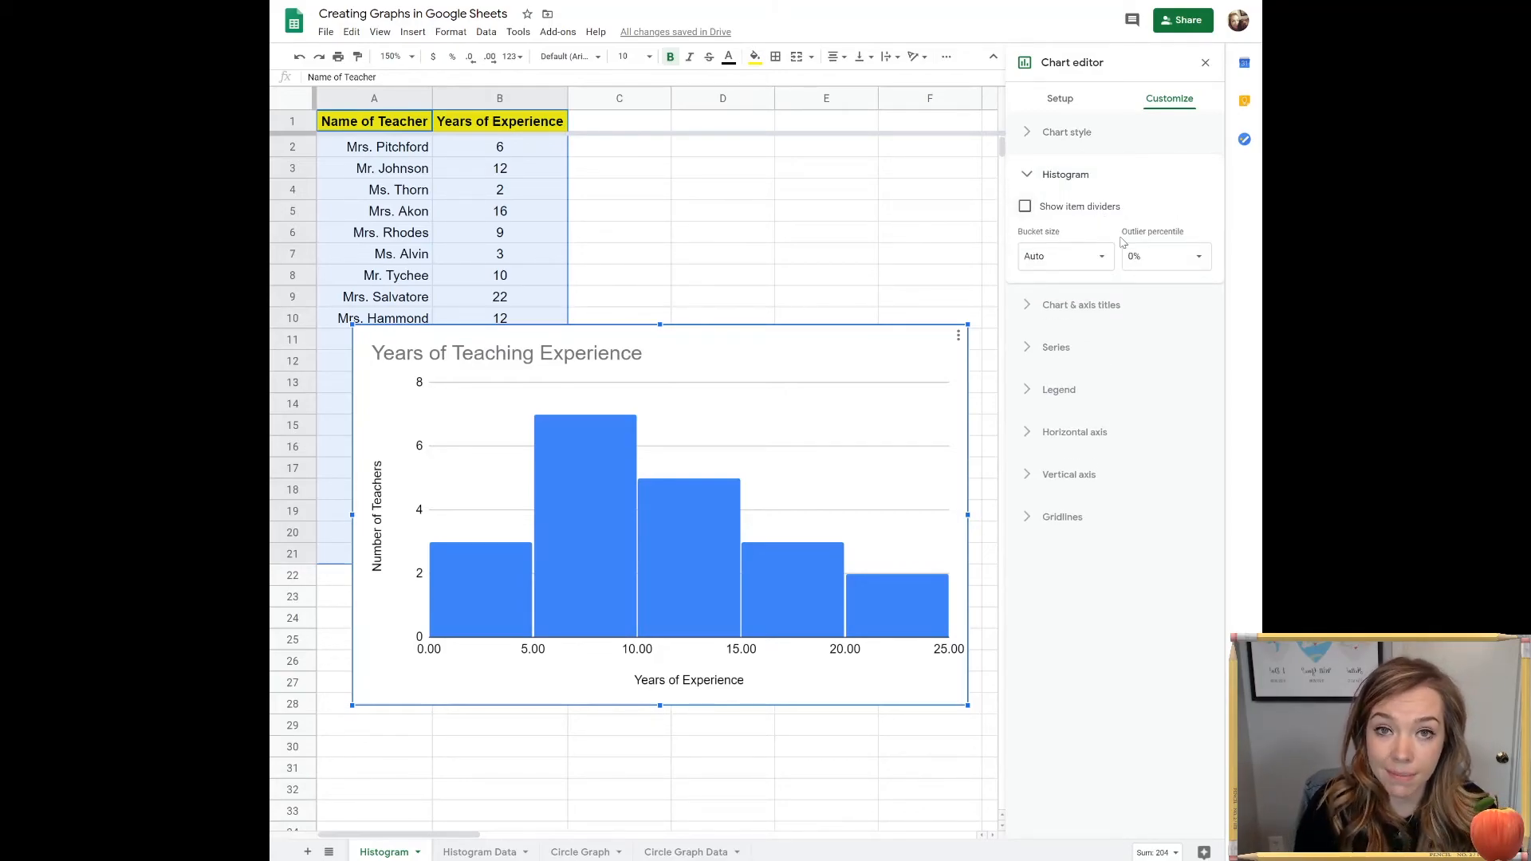
pyautogui.click(1026, 208)
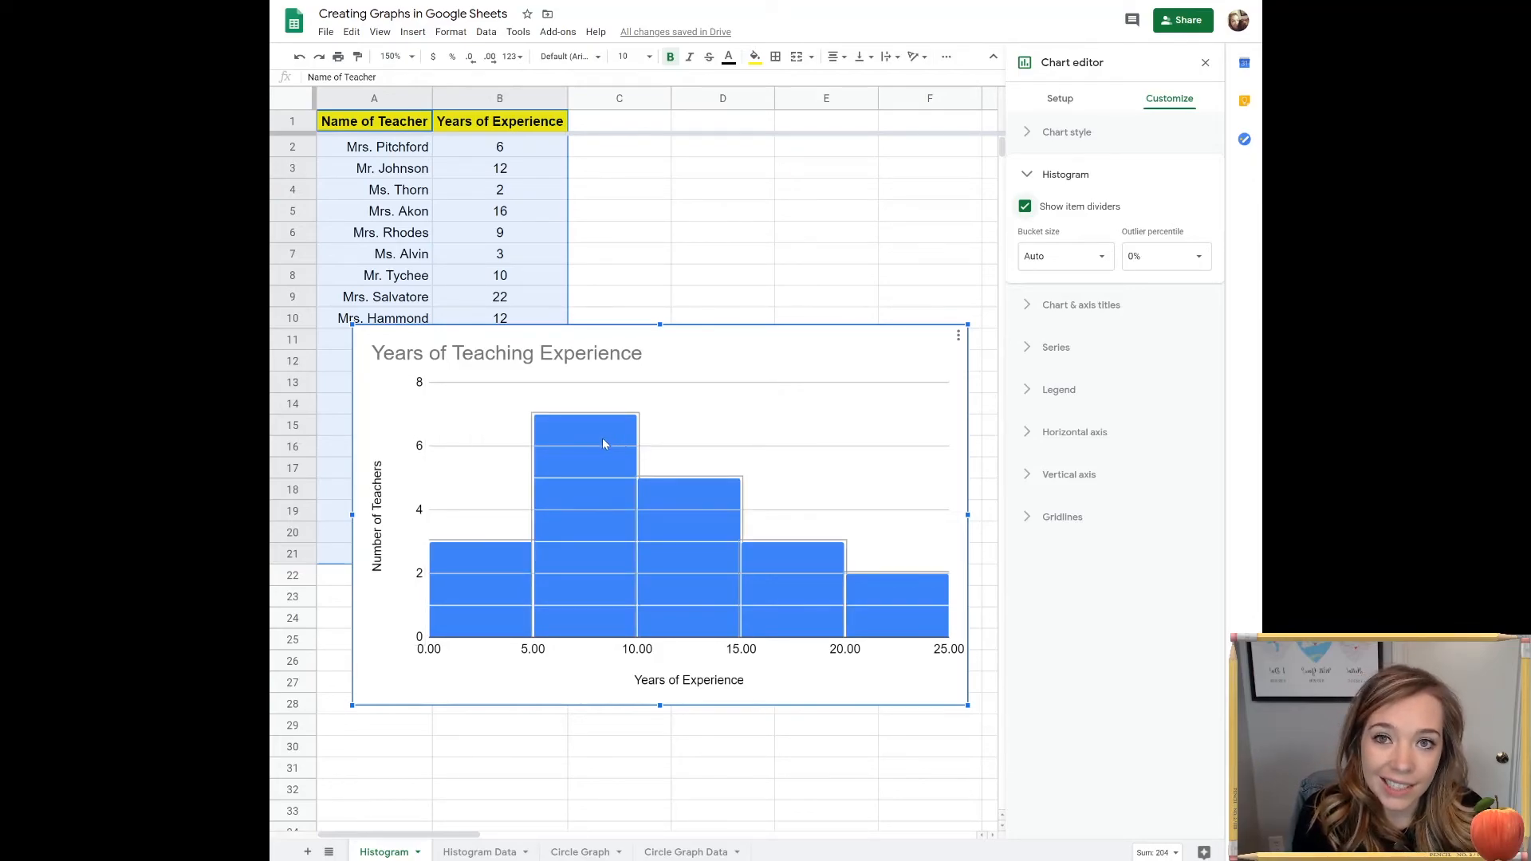
pyautogui.click(1025, 208)
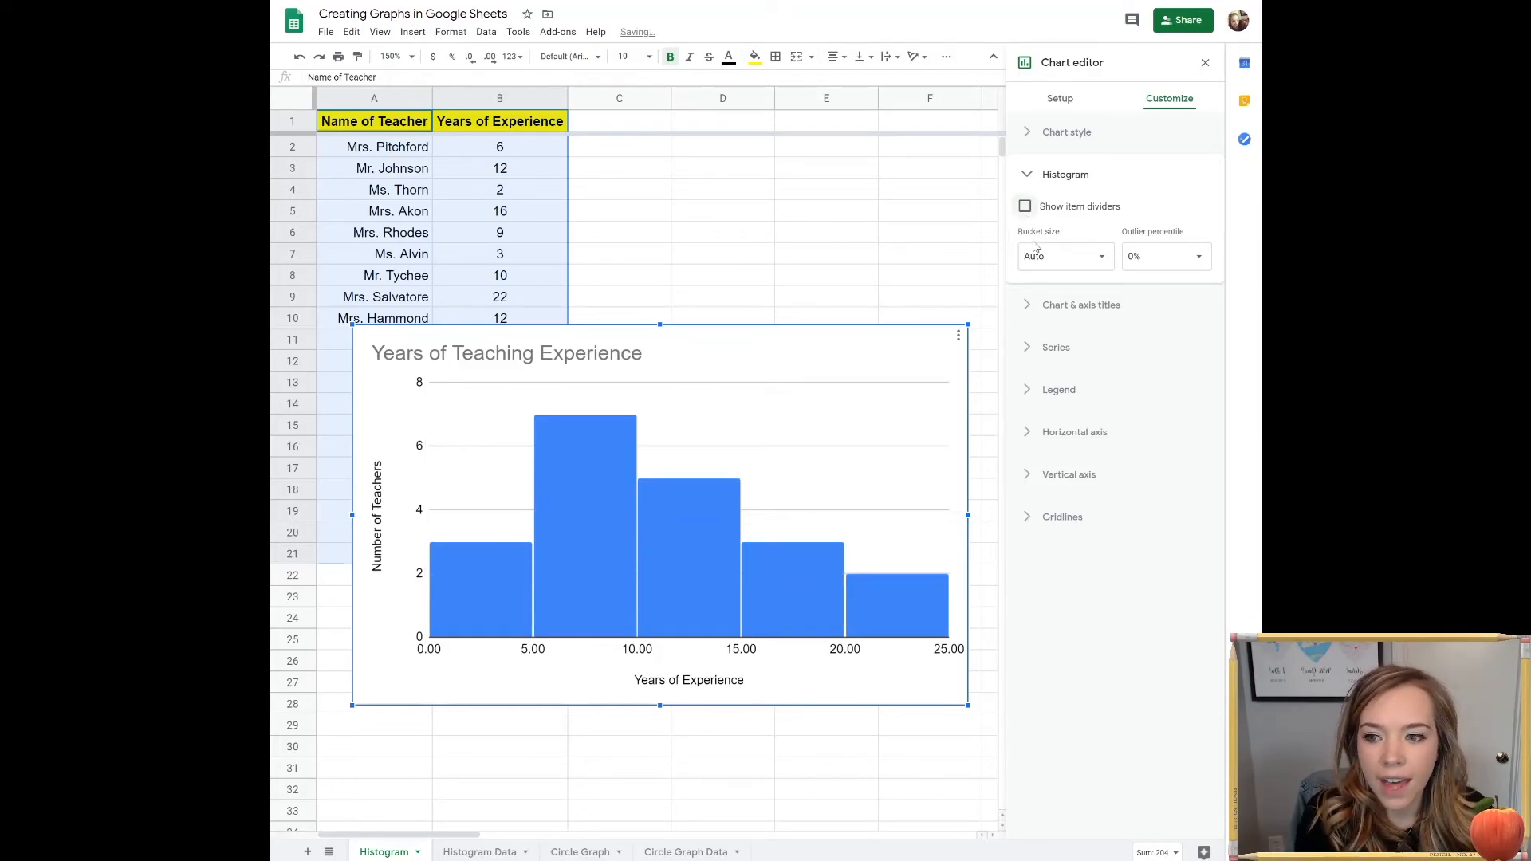
pyautogui.click(1026, 208)
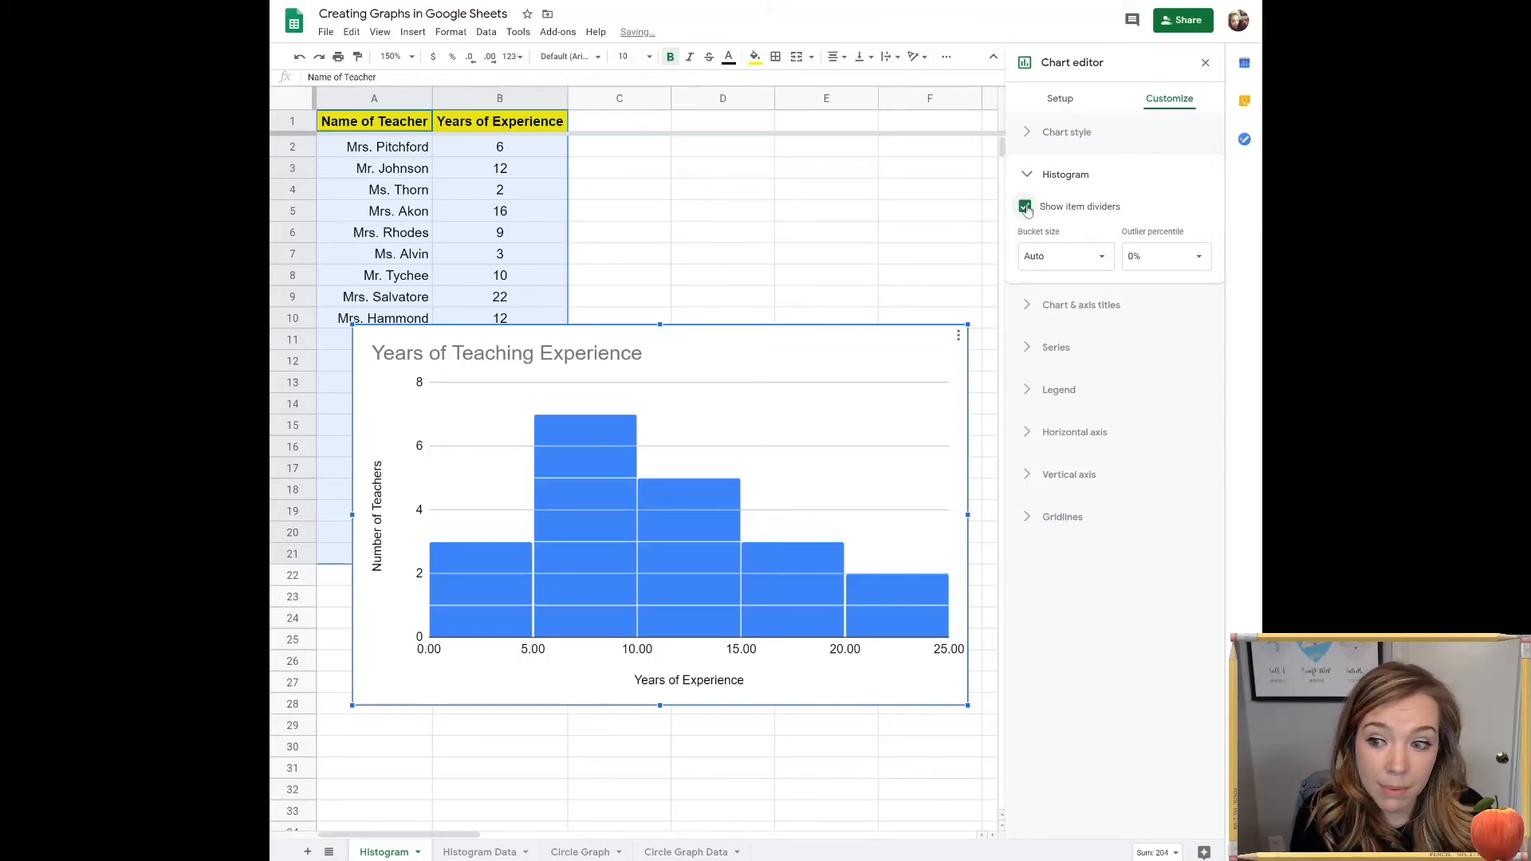
pyautogui.click(1025, 207)
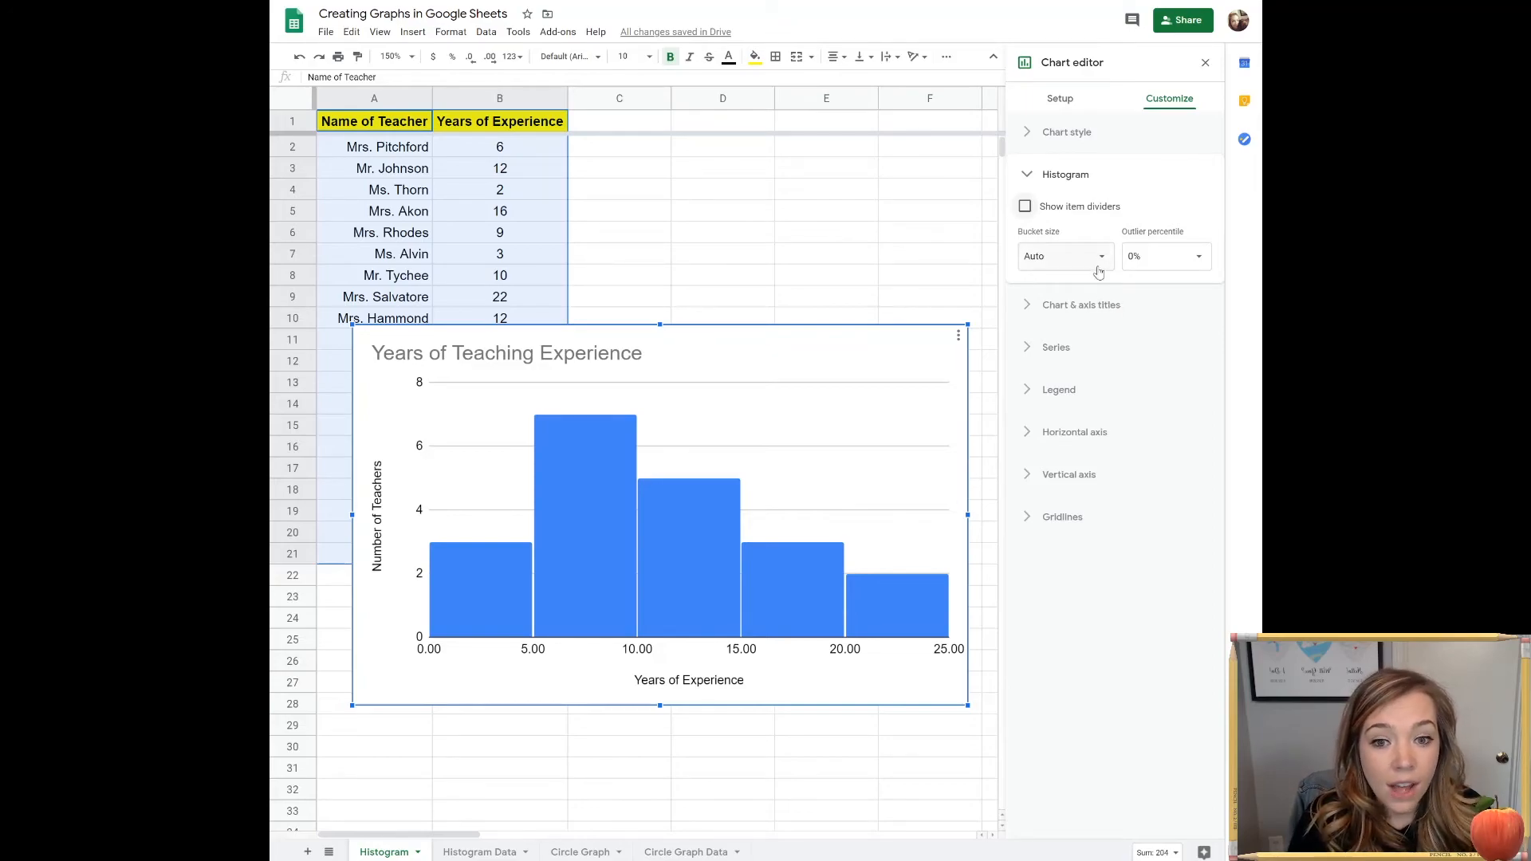
# - Compare histogram bucket sizes of 5, 2 and 10, and settle on a bucket size of 5
pyautogui.click(1095, 263)
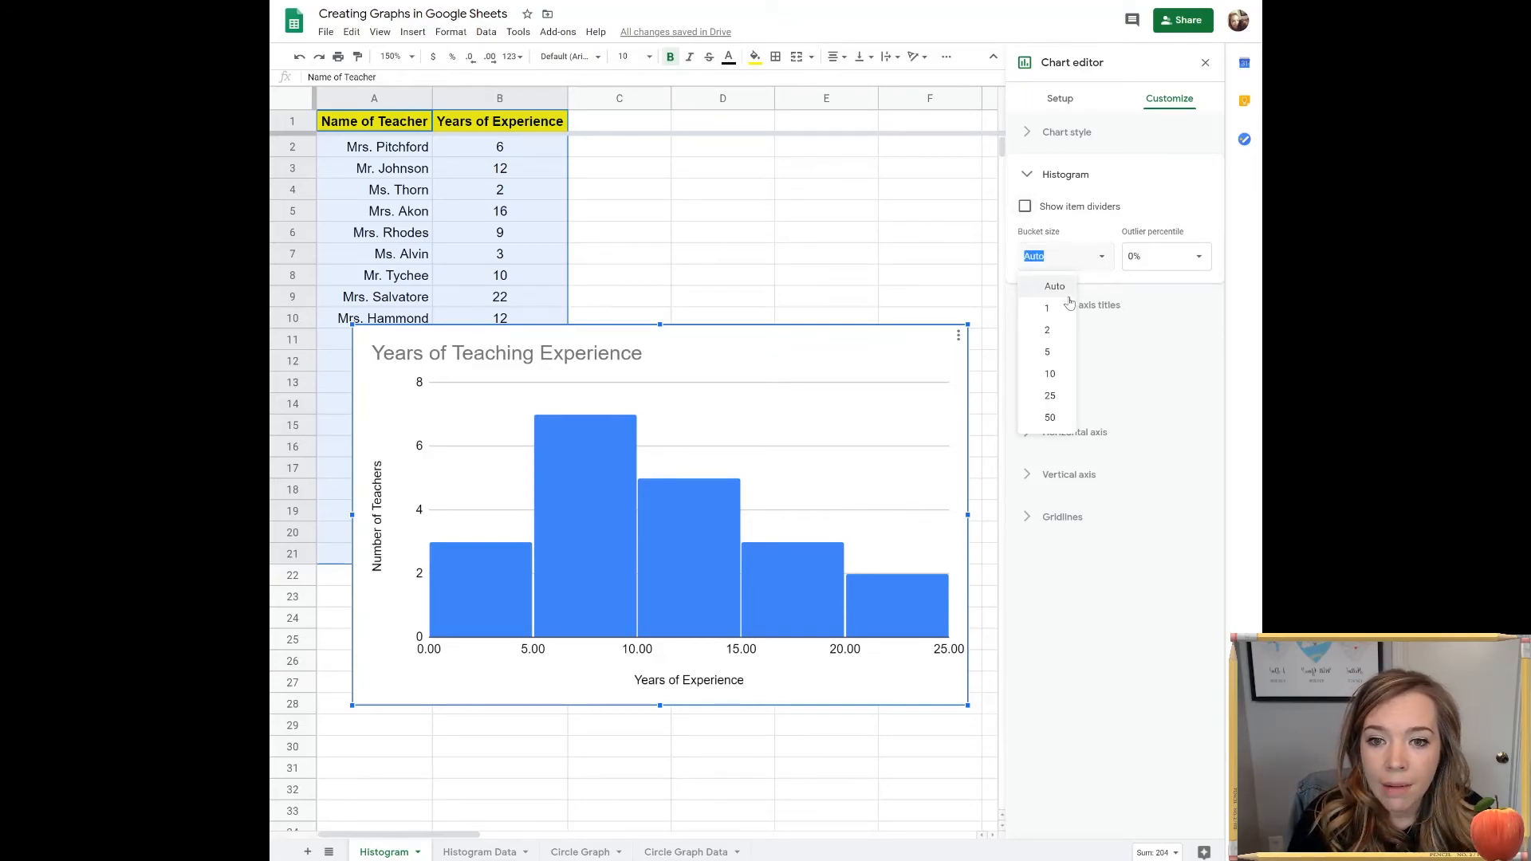
pyautogui.click(1054, 359)
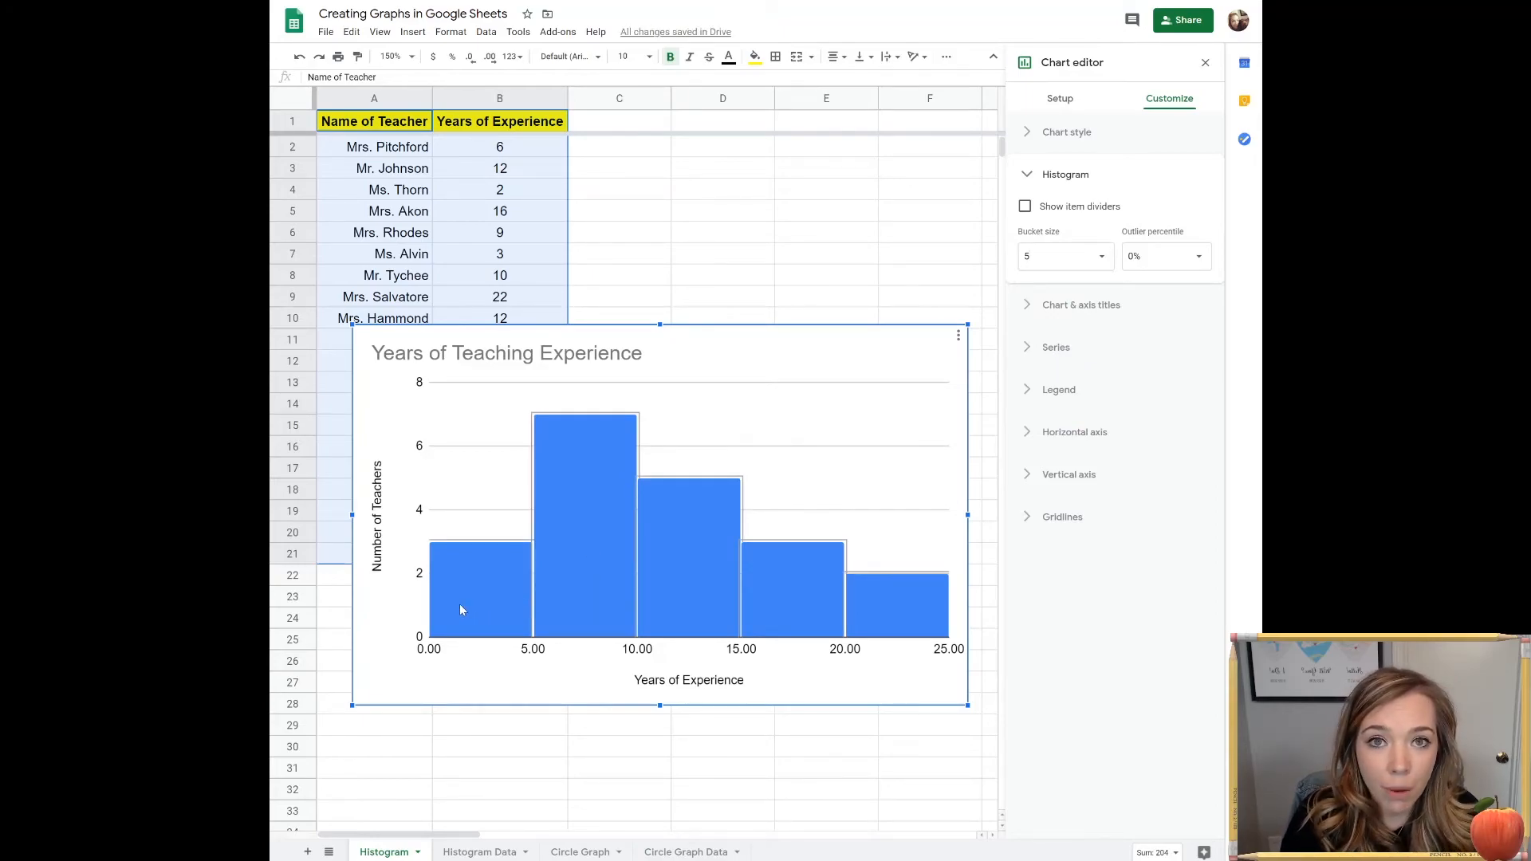
pyautogui.click(1099, 260)
pyautogui.click(1059, 332)
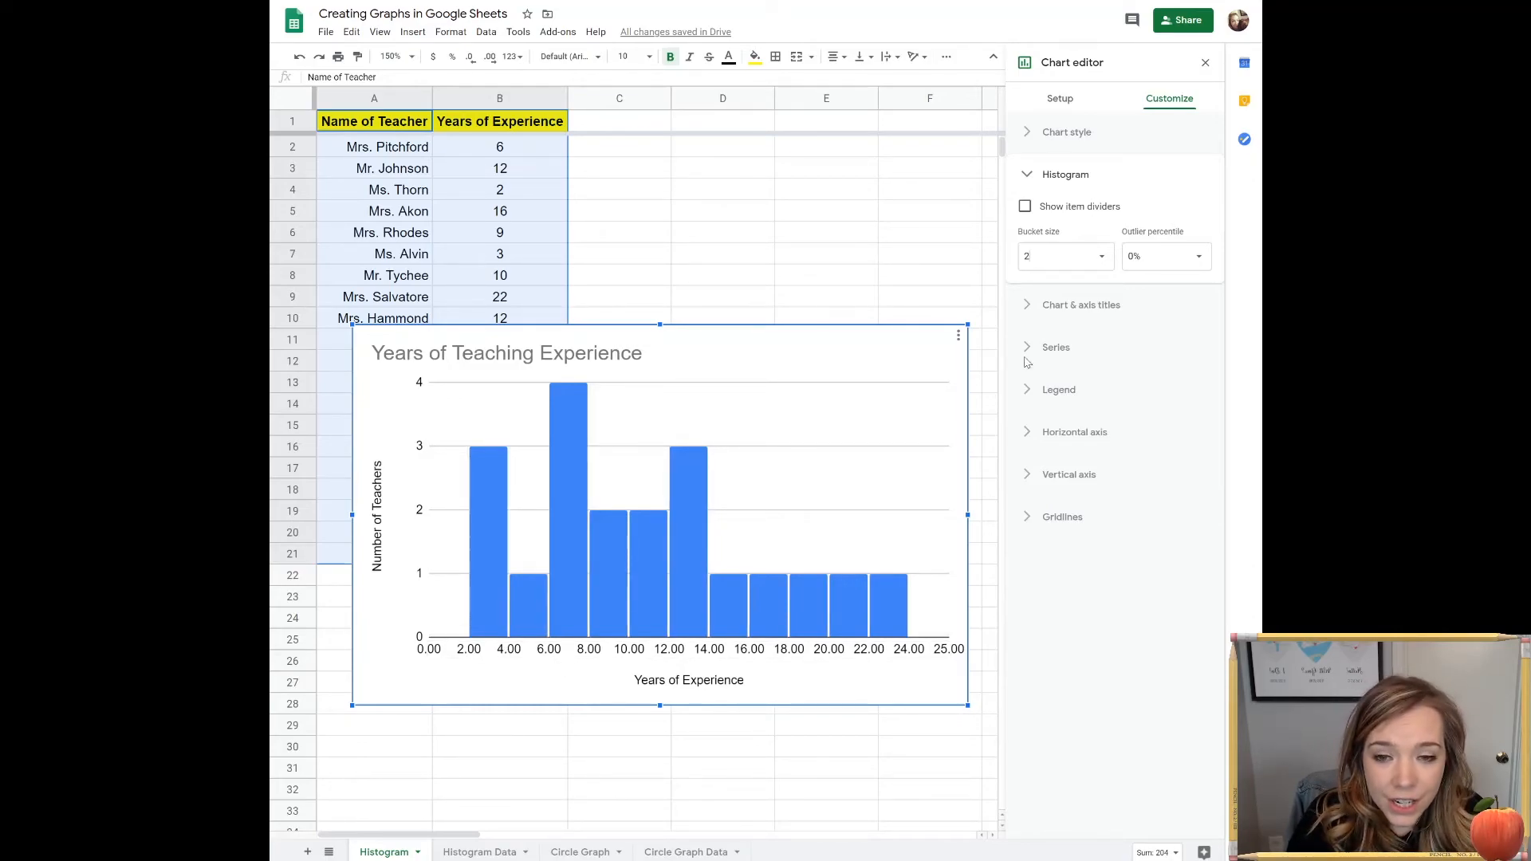
pyautogui.click(1104, 260)
pyautogui.click(1046, 373)
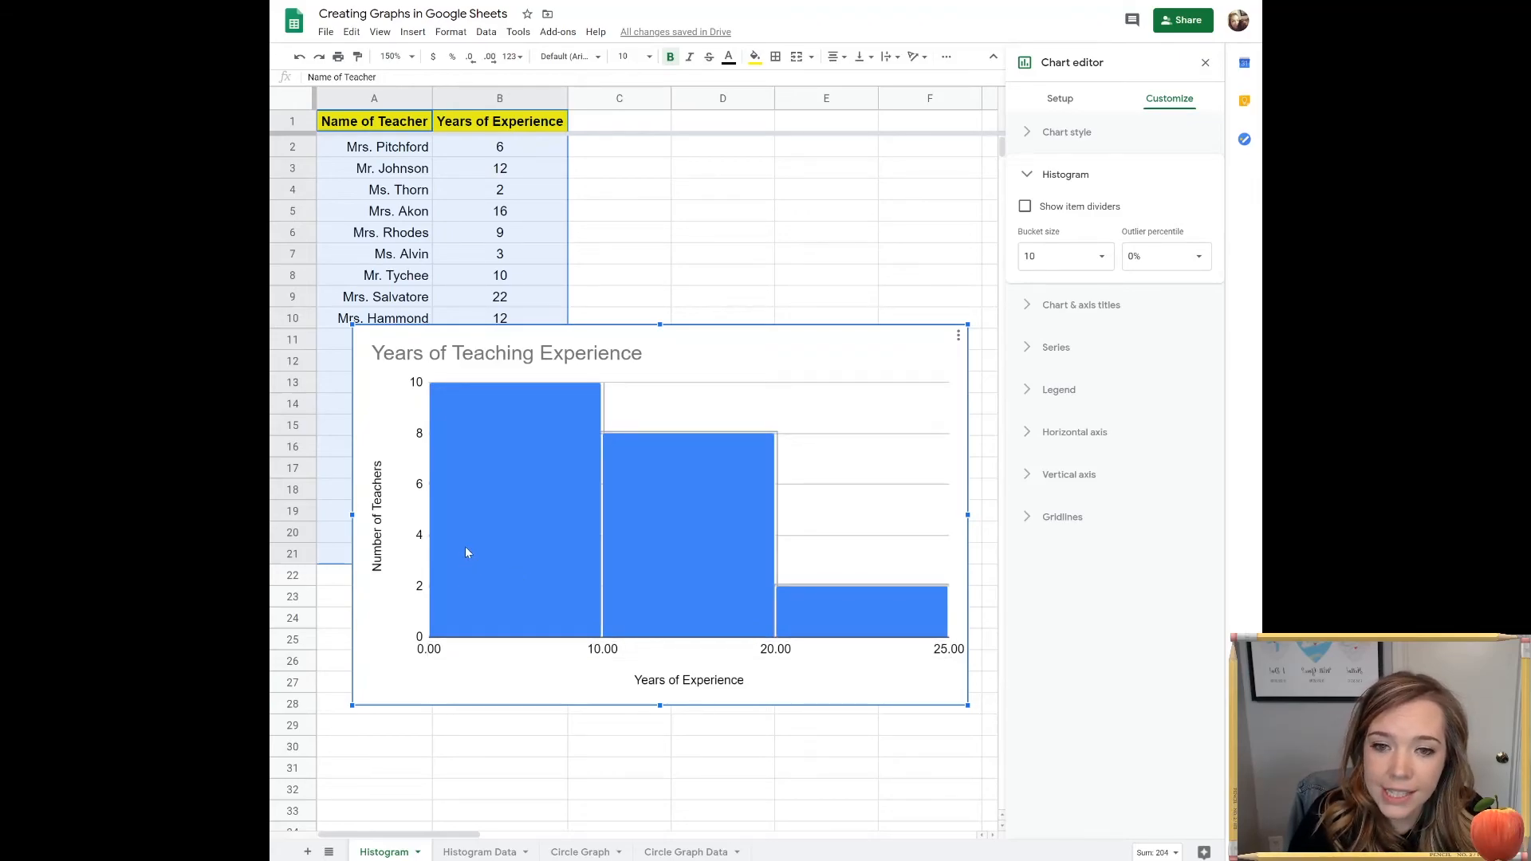
pyautogui.click(1101, 257)
pyautogui.click(1051, 354)
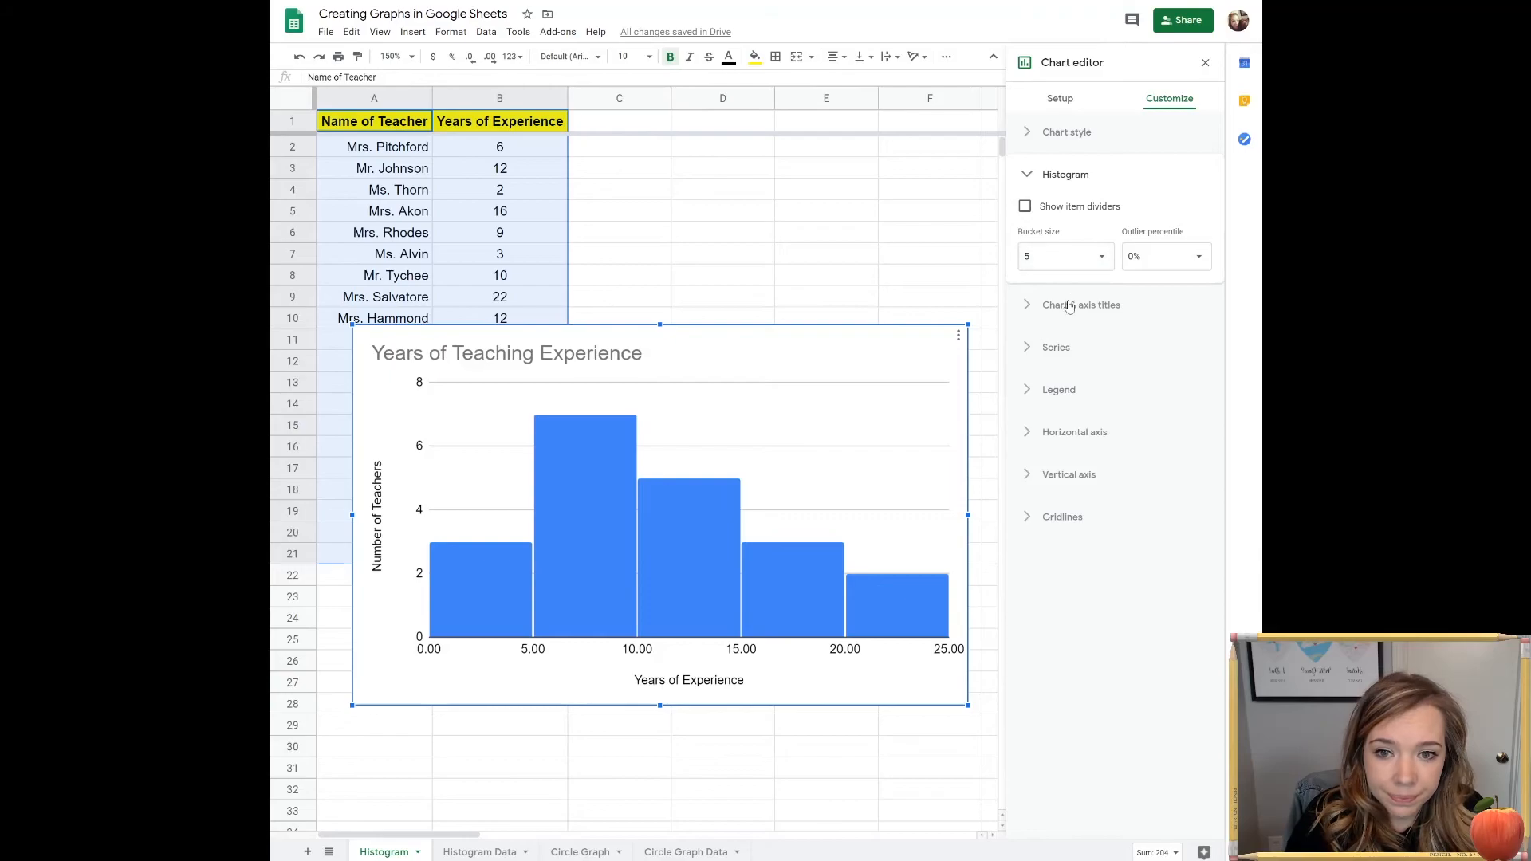
# - Try orange for the Years of Experience series and settle on the theme's green for the bars
pyautogui.click(1057, 348)
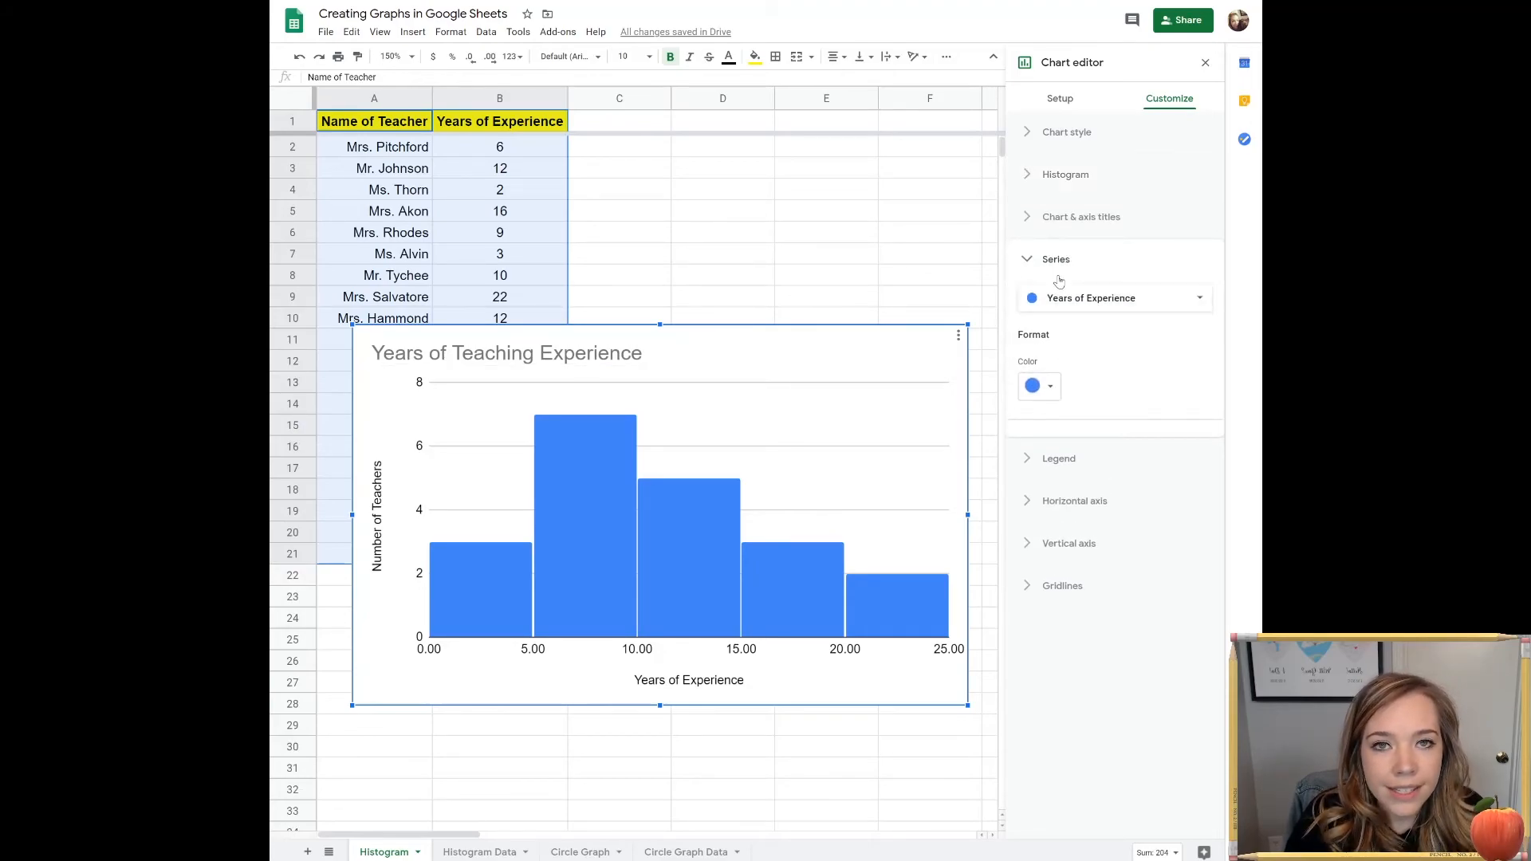
pyautogui.click(1050, 387)
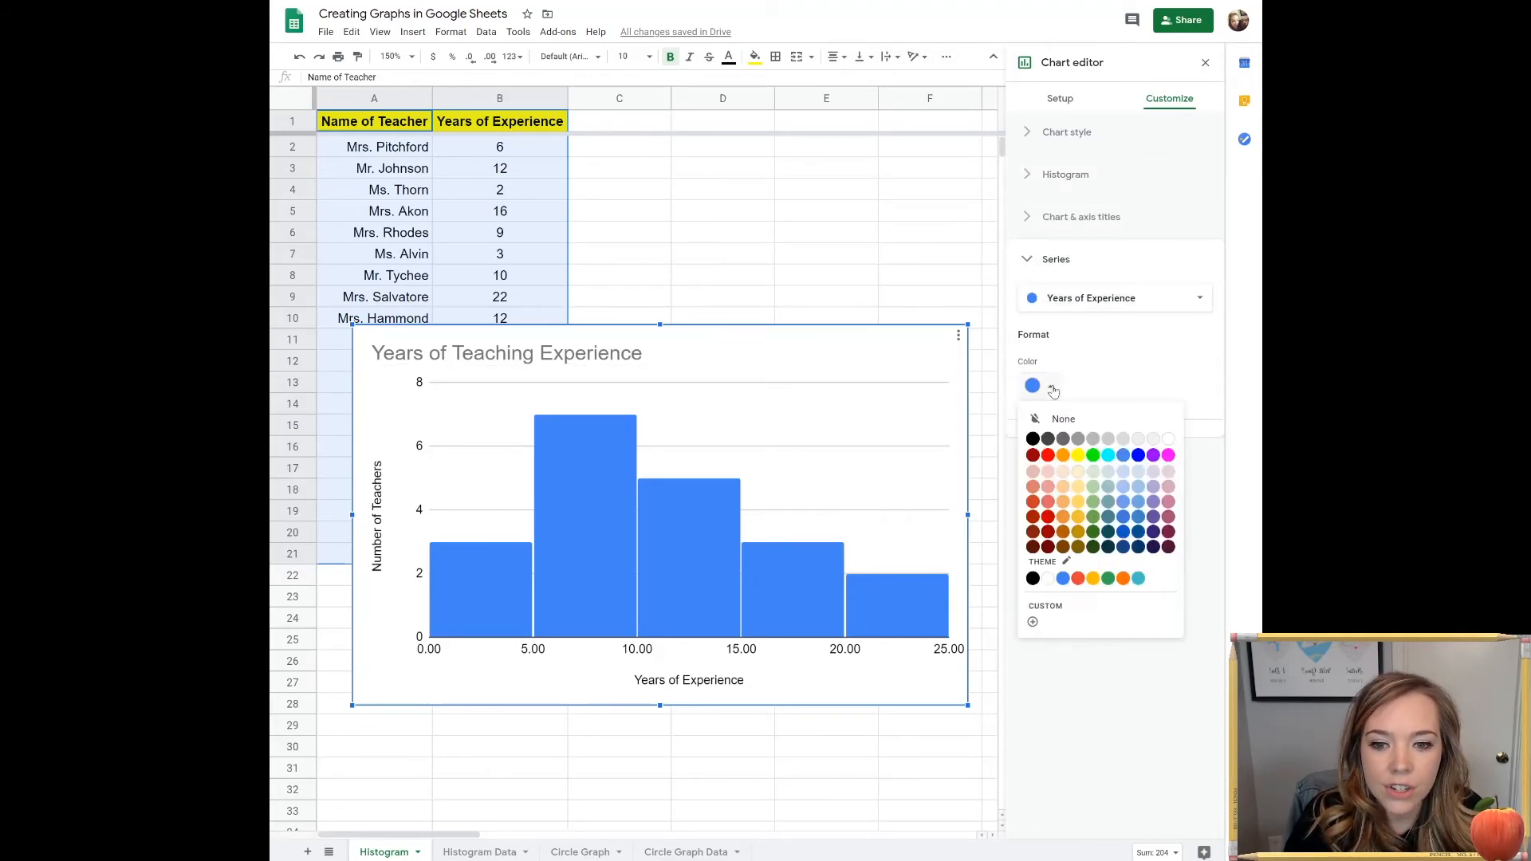
pyautogui.click(1063, 456)
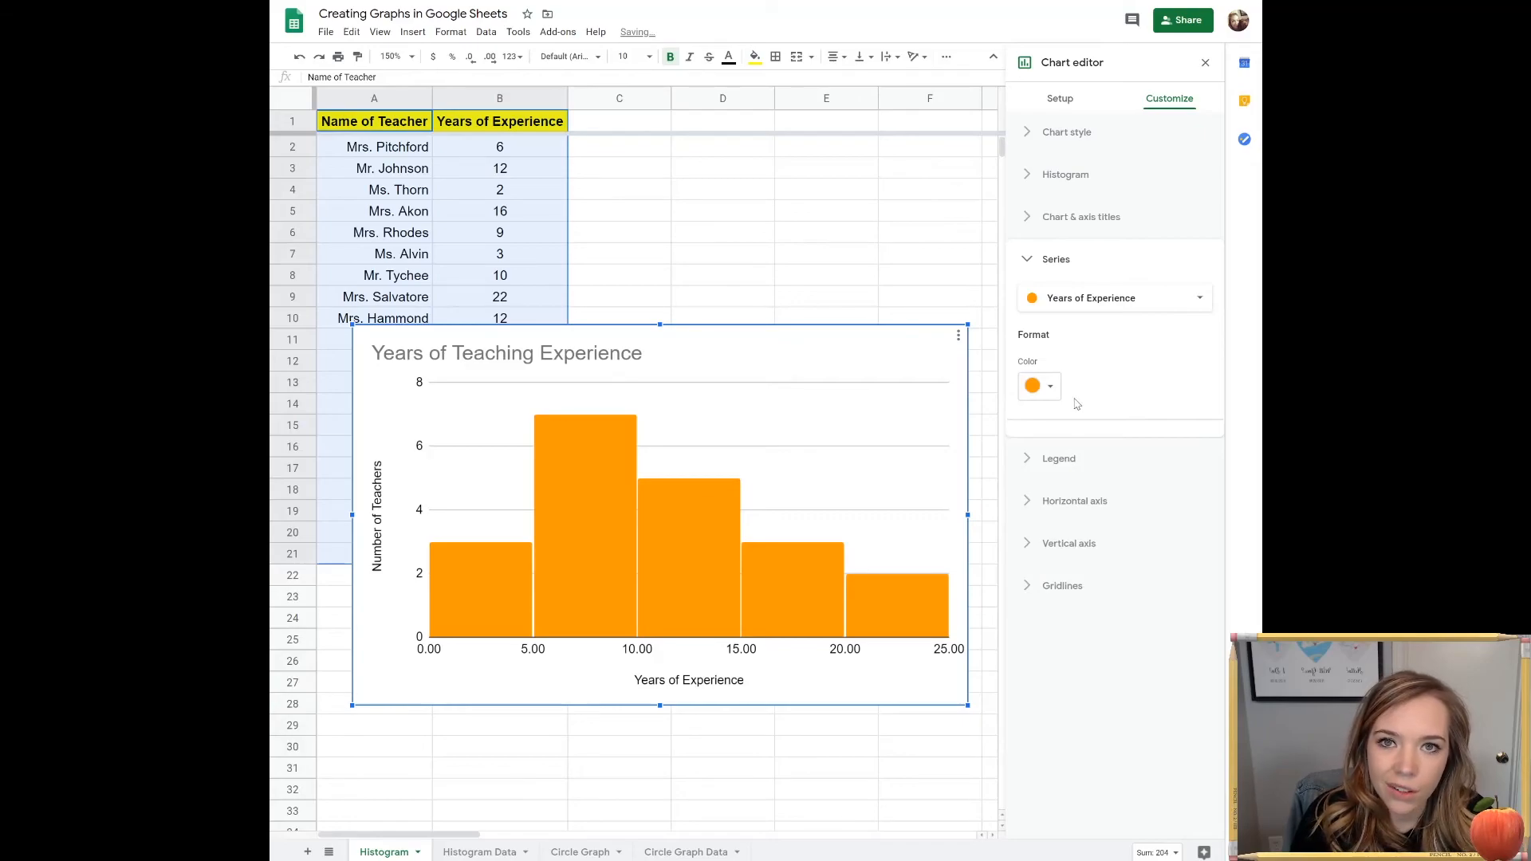
pyautogui.click(1051, 391)
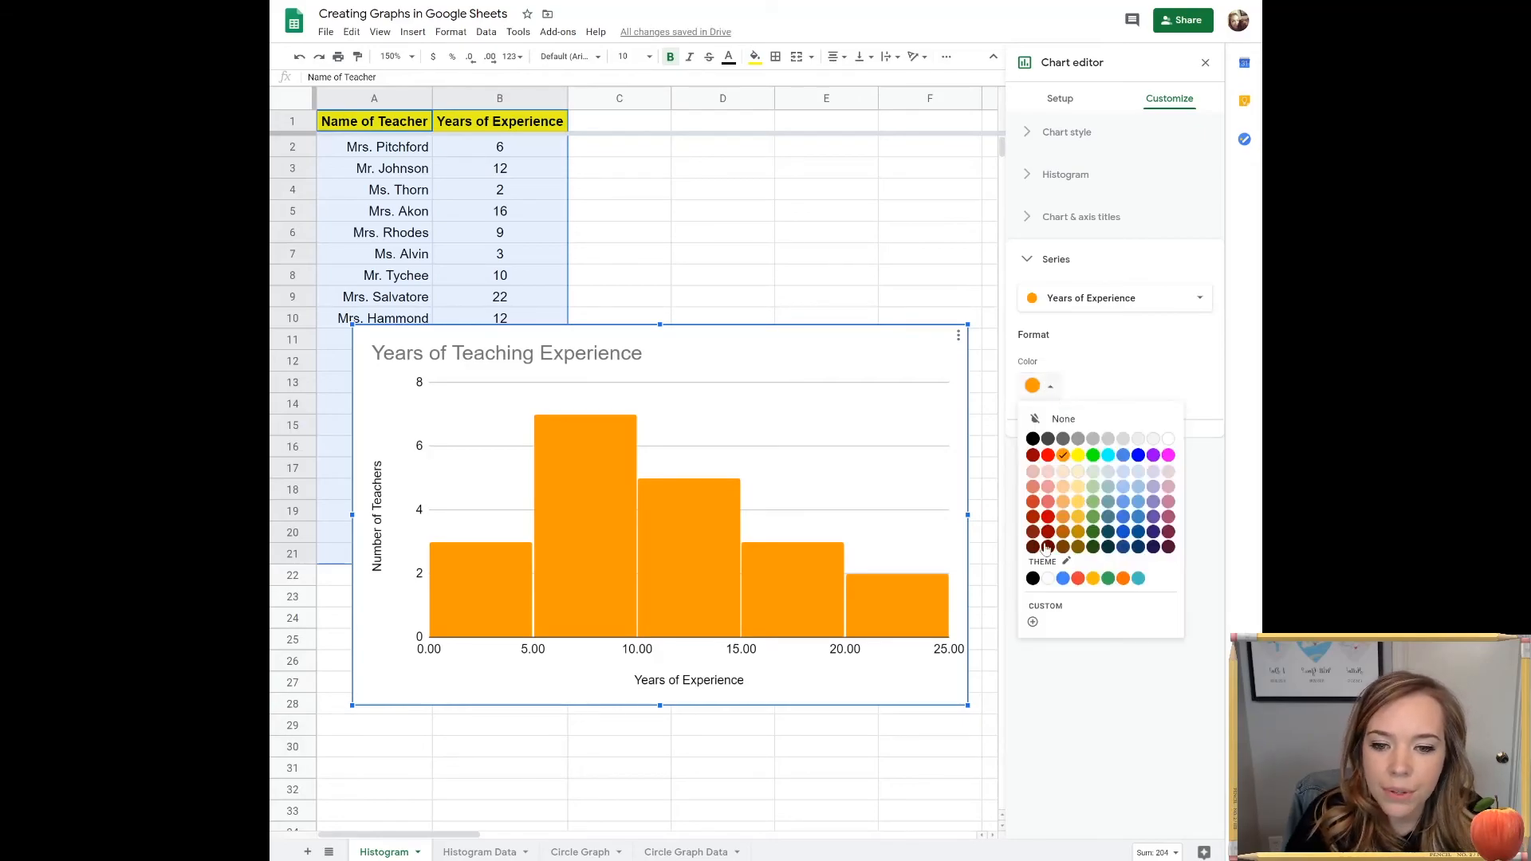
pyautogui.click(1108, 580)
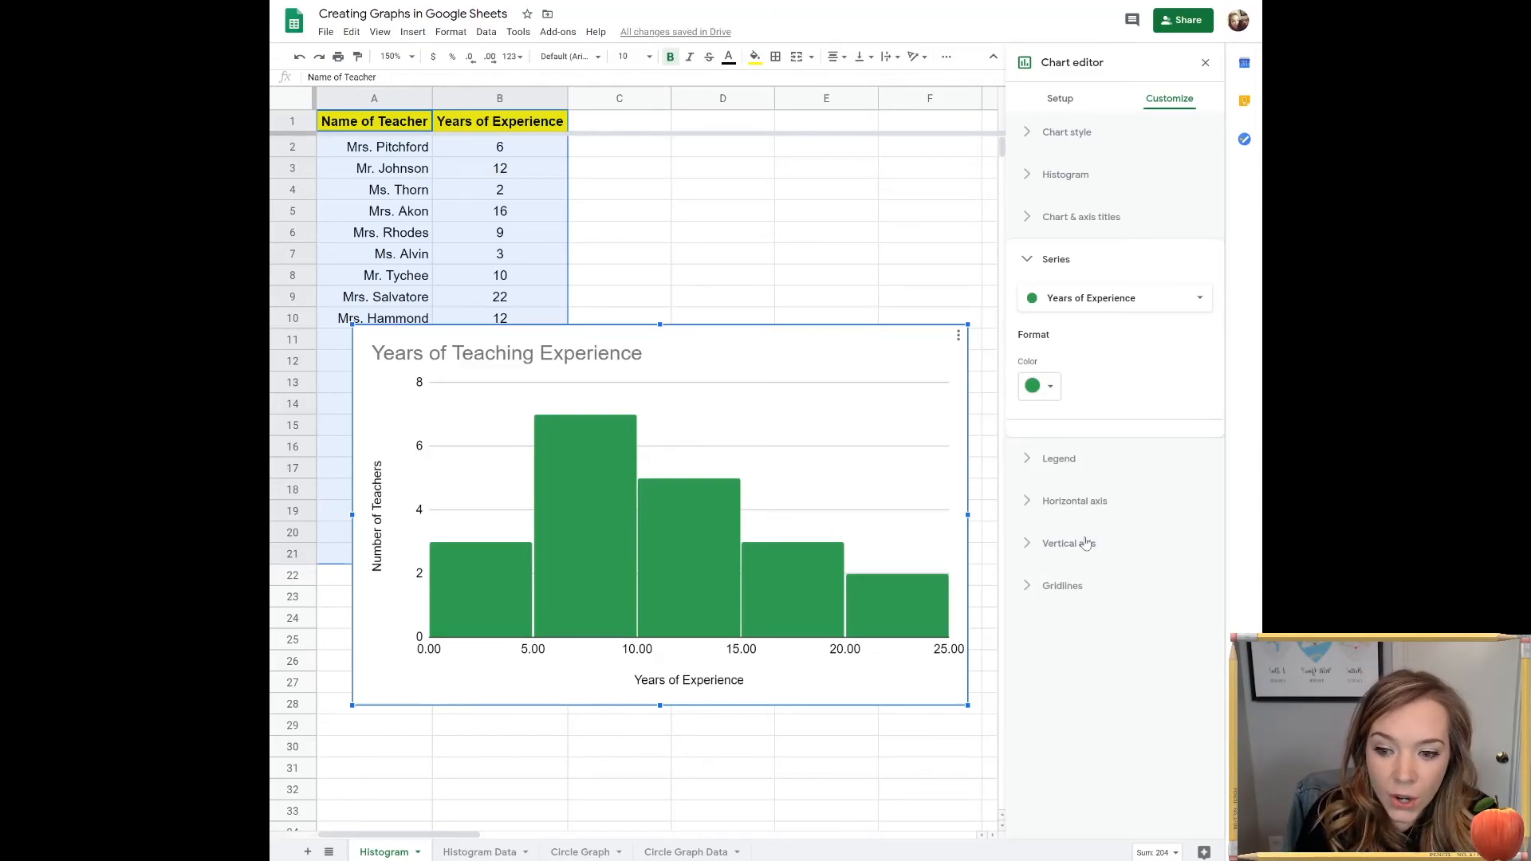
# - Move the green histogram to its own sheet and return to the Histogram sheet with the teacher data
pyautogui.click(959, 337)
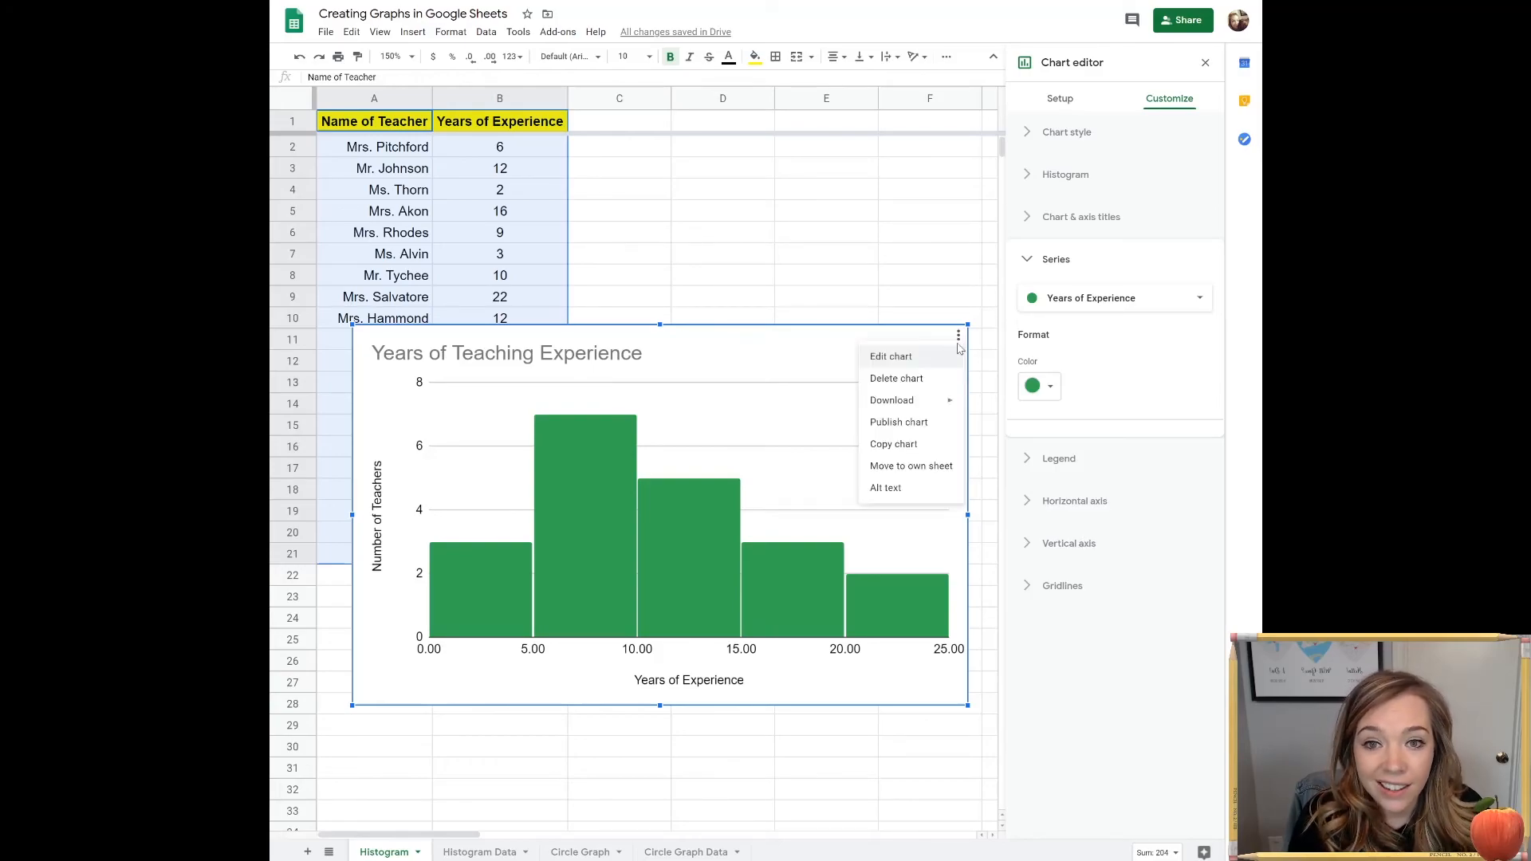
pyautogui.moveTo(941, 401)
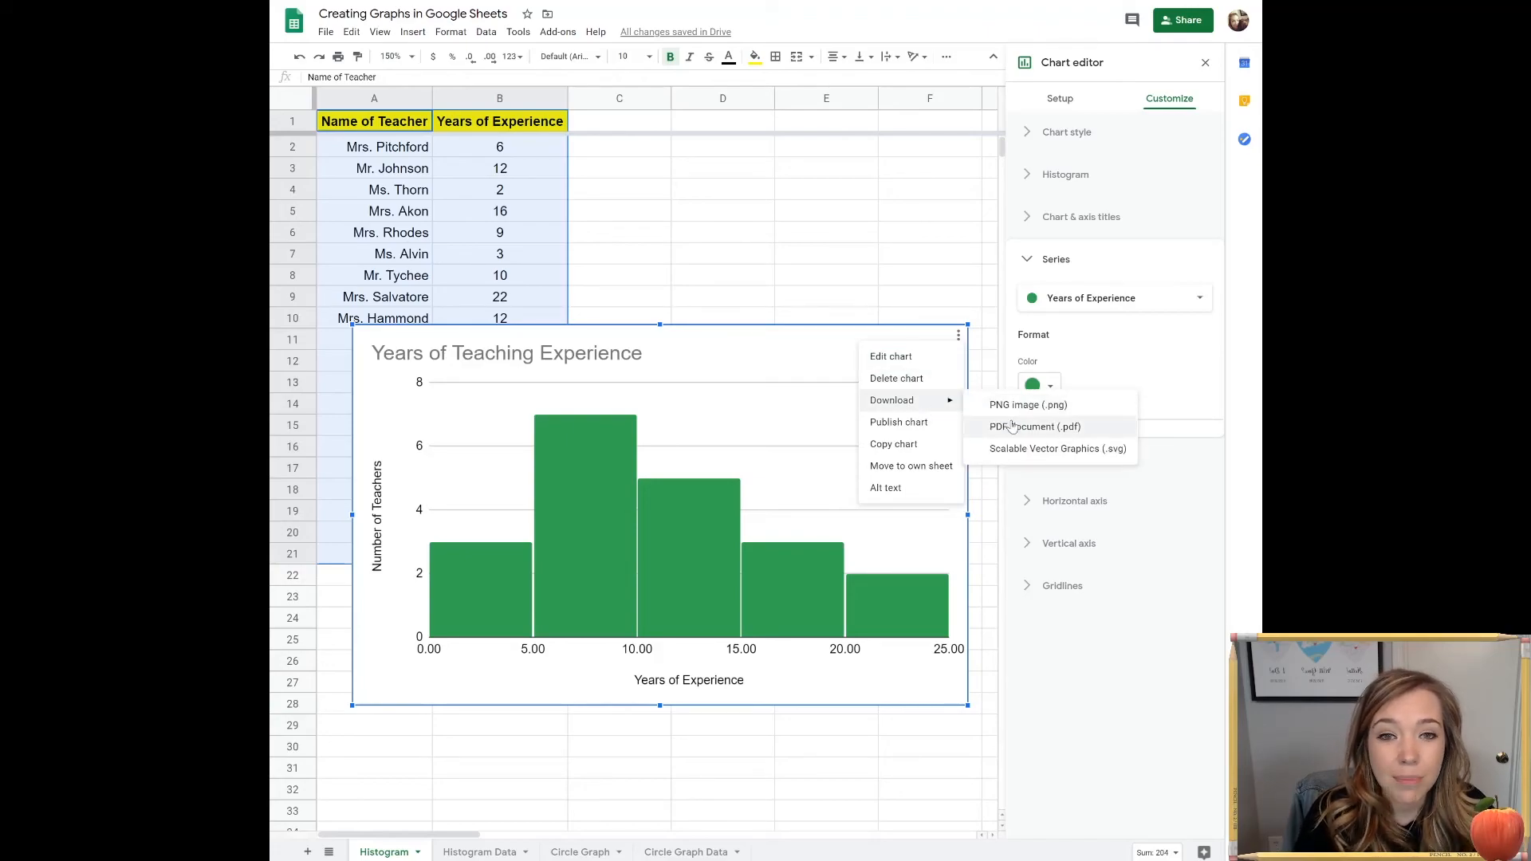
pyautogui.click(942, 469)
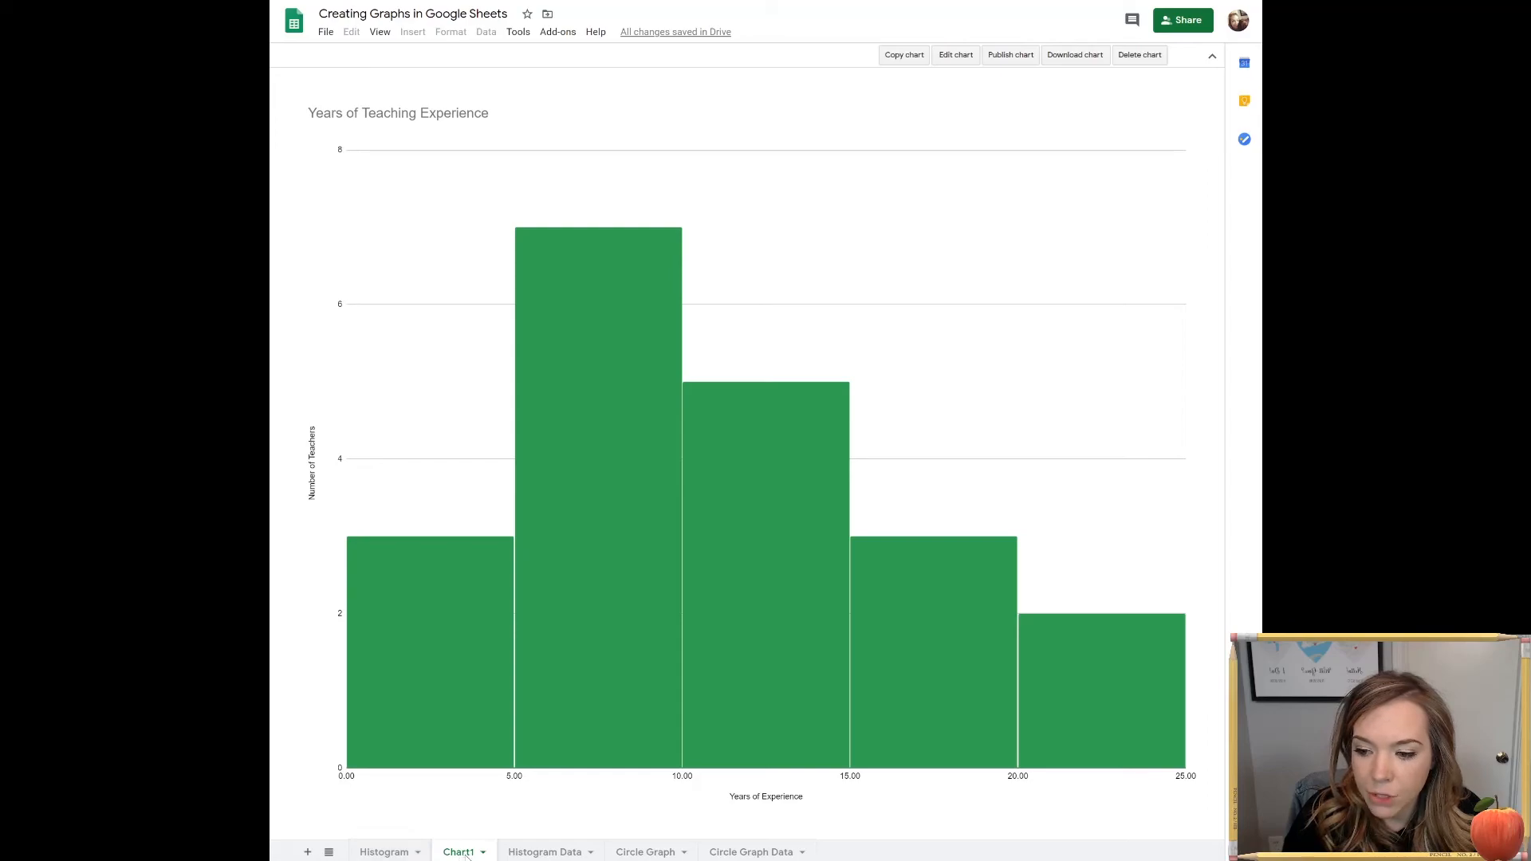
pyautogui.click(384, 852)
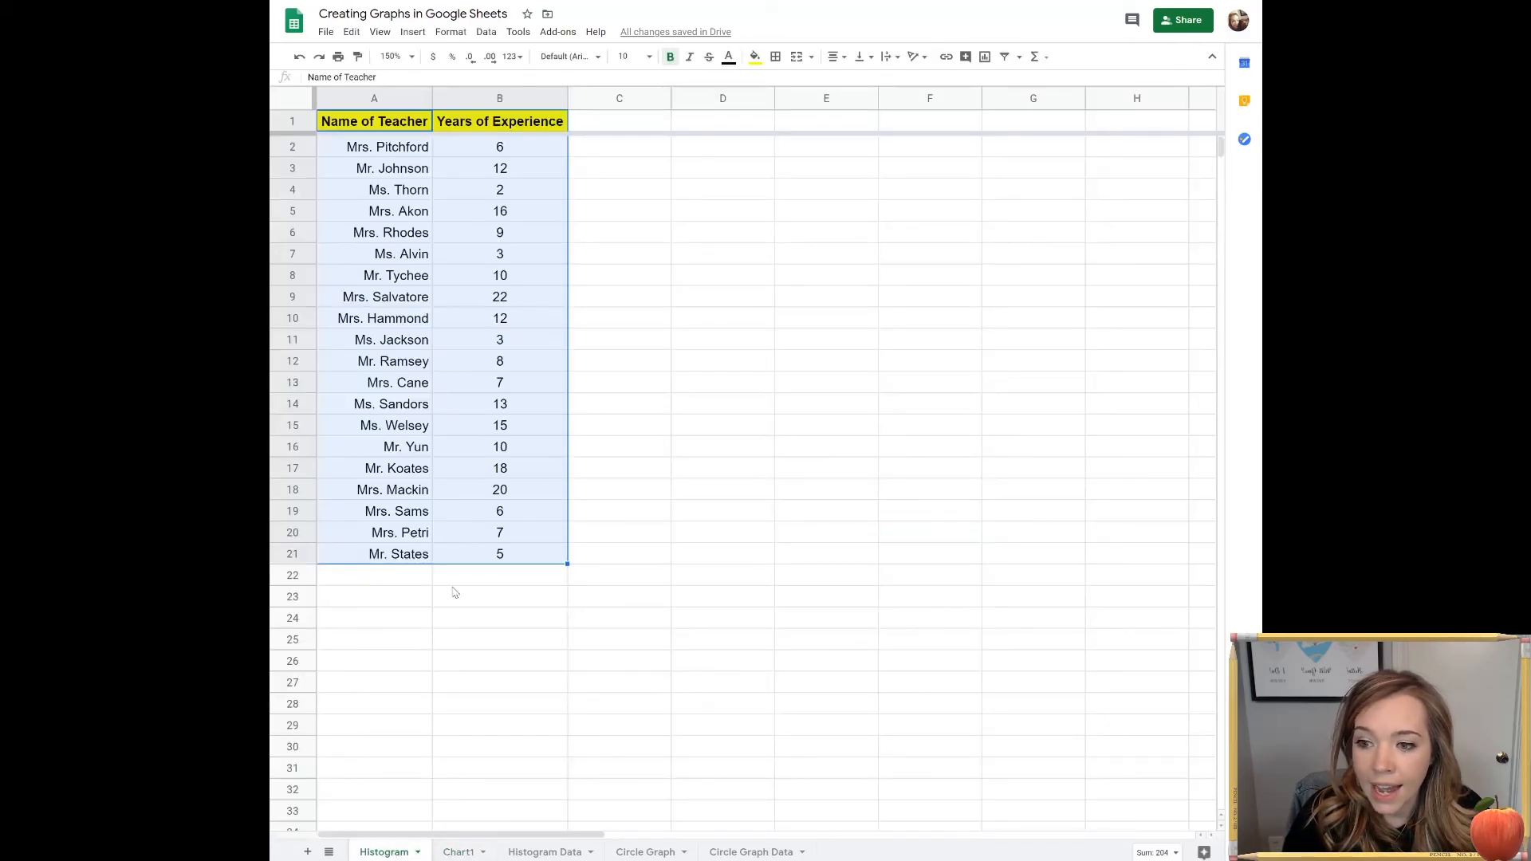
pyautogui.click(458, 852)
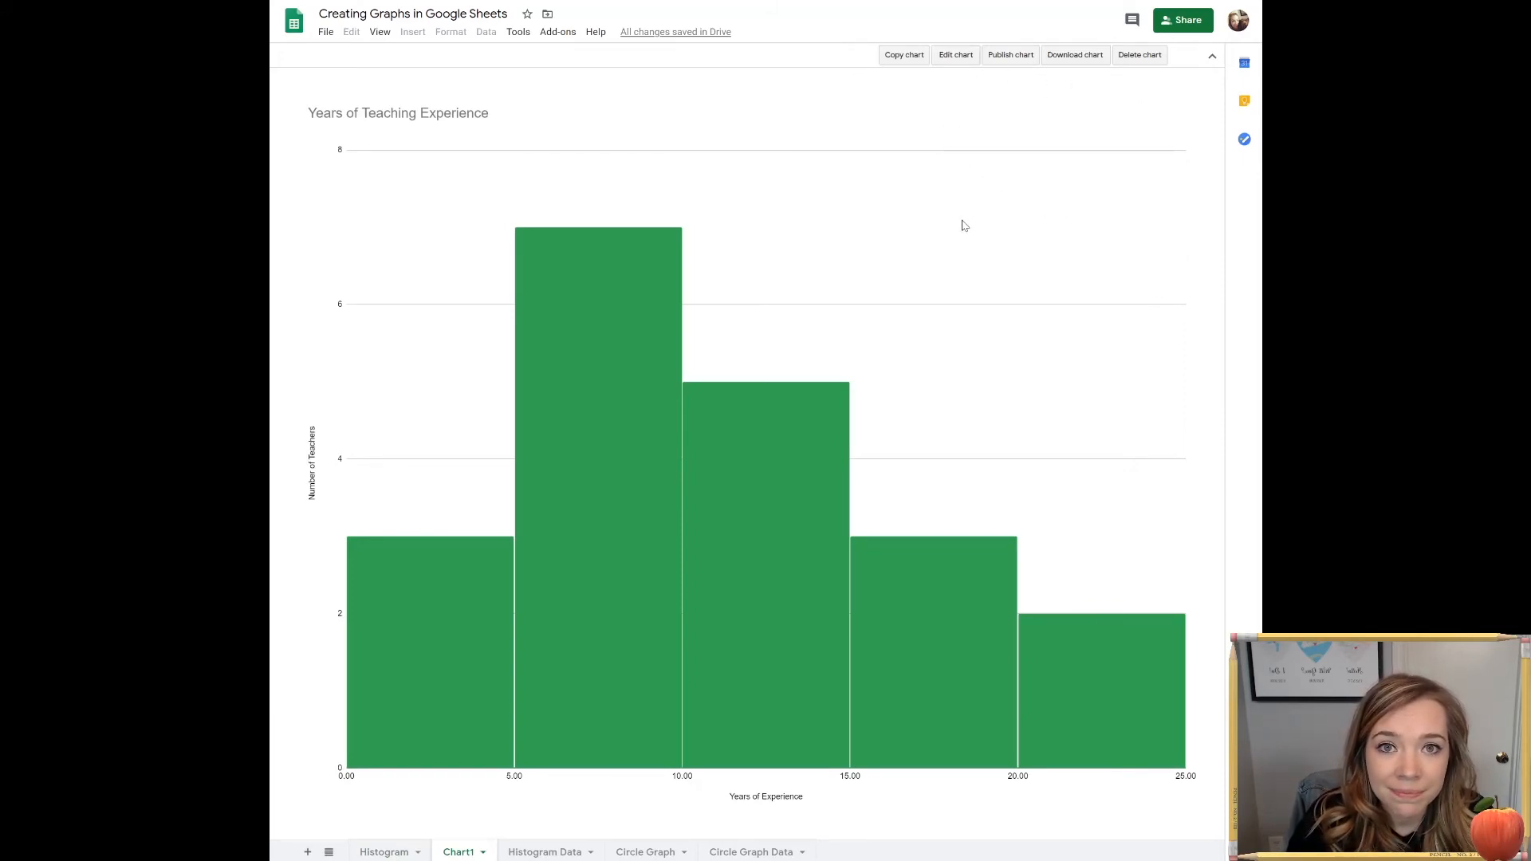
pyautogui.click(376, 852)
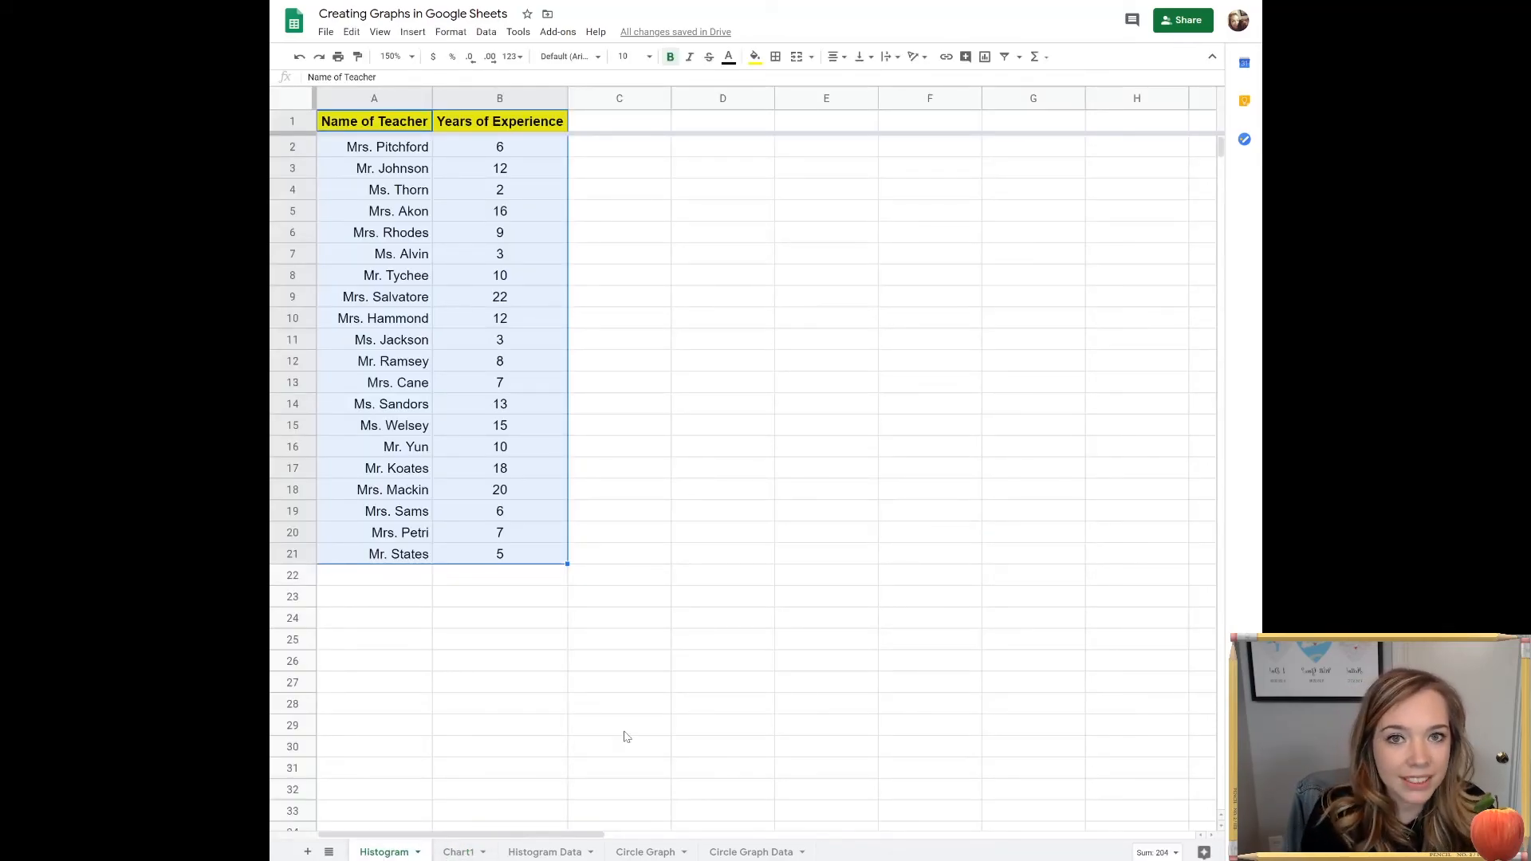